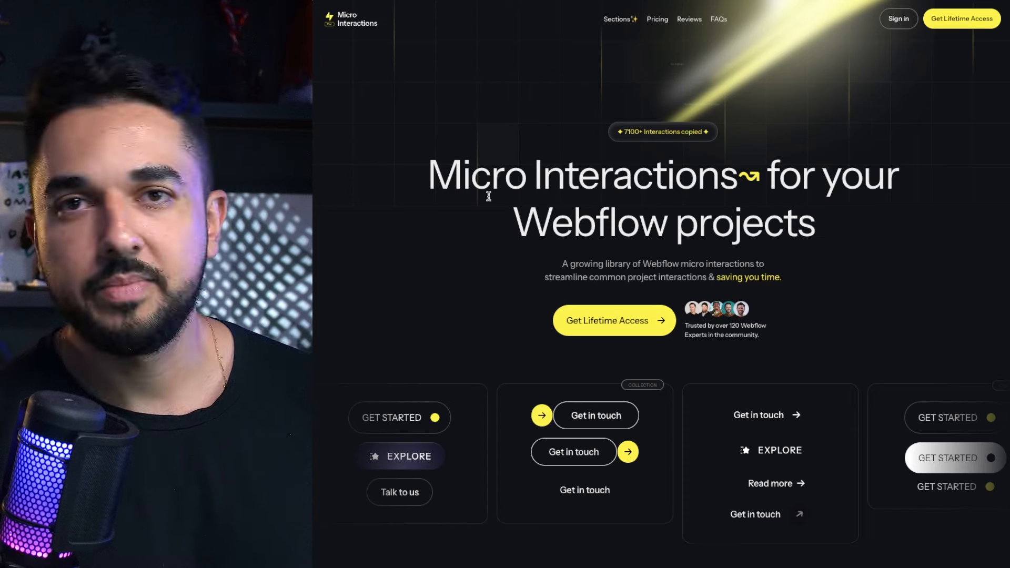
{"action": "left_click_drag", "start_coordinate": [493, 134], "coordinate": [689, 239]}
{"action": "left_click", "coordinate": [689, 238]}
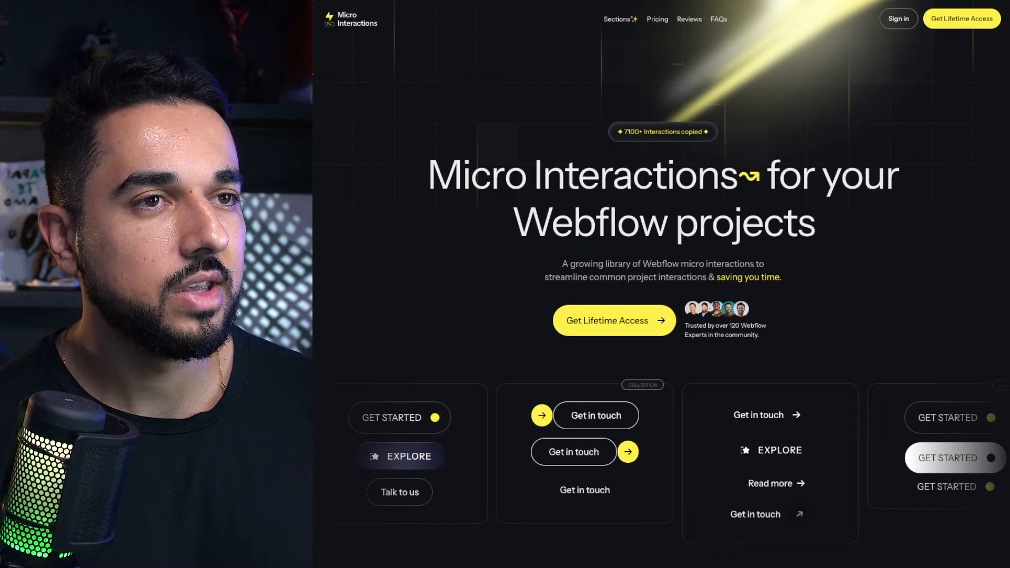
{"action": "scroll", "coordinate": [750, 322], "scroll_direction": "down", "scroll_amount": 2}
{"action": "scroll", "coordinate": [751, 322], "scroll_direction": "up", "scroll_amount": 2}
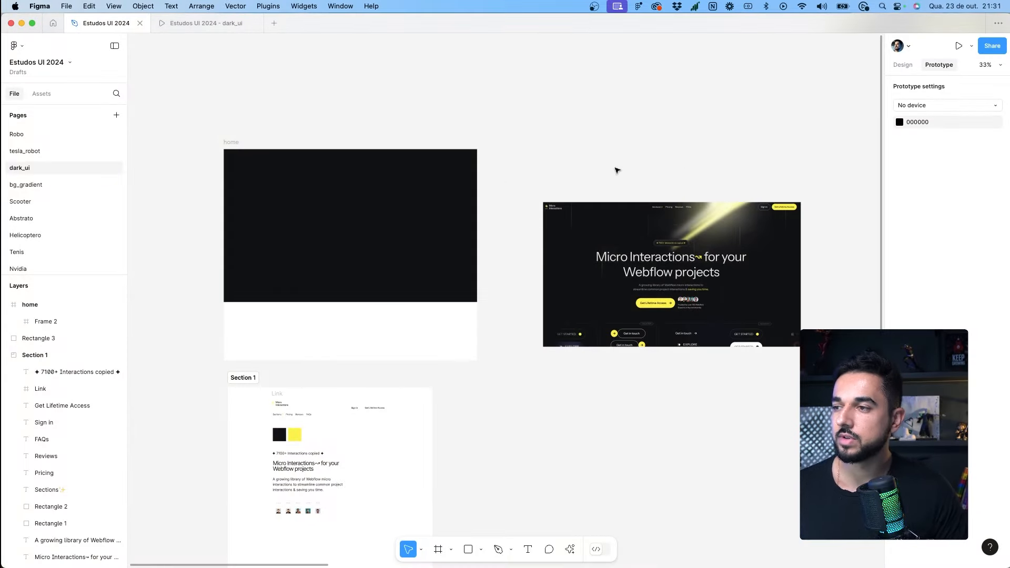
Step: Open the bg_gradient page and examine the pink gradient hero design's light beam, arch and layout
{"action": "left_click_drag", "start_coordinate": [612, 226], "coordinate": [587, 172]}
{"action": "left_click", "coordinate": [780, 63]}
{"action": "scroll", "coordinate": [579, 105], "scroll_direction": "down", "scroll_amount": 5}
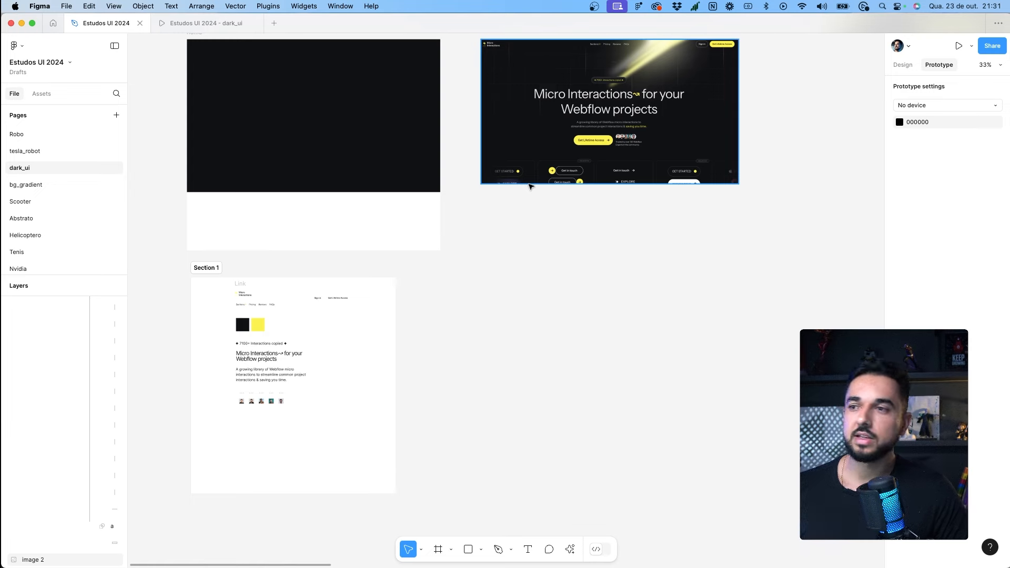
{"action": "left_click", "coordinate": [50, 191]}
{"action": "left_click_drag", "start_coordinate": [327, 182], "coordinate": [388, 175]}
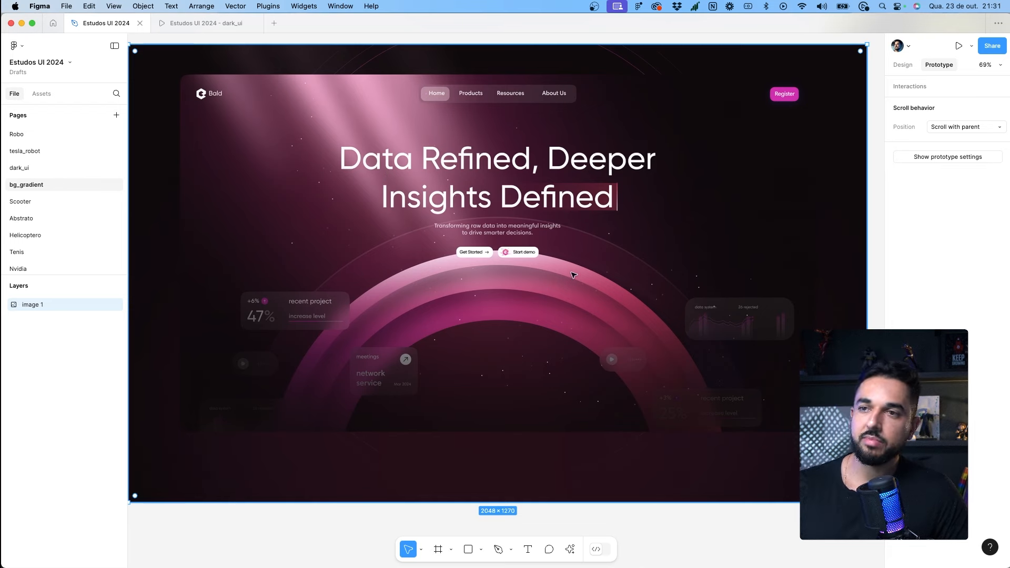
{"action": "scroll", "coordinate": [573, 276], "scroll_direction": "down", "scroll_amount": 2}
{"action": "scroll", "coordinate": [572, 276], "scroll_direction": "left", "scroll_amount": 2}
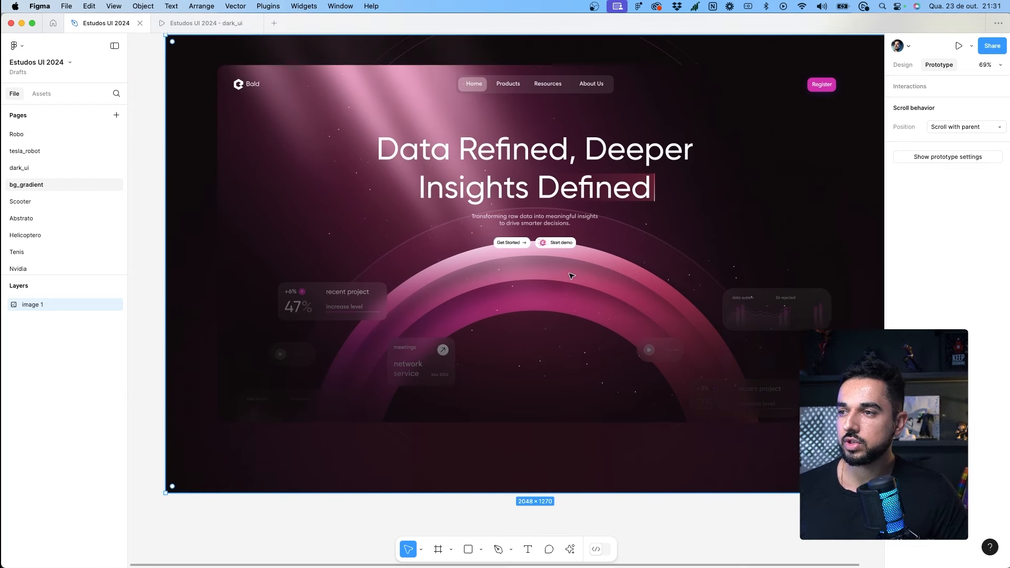
{"action": "scroll", "coordinate": [572, 276], "scroll_direction": "up", "scroll_amount": 2}
{"action": "scroll", "coordinate": [572, 276], "scroll_direction": "right", "scroll_amount": 1}
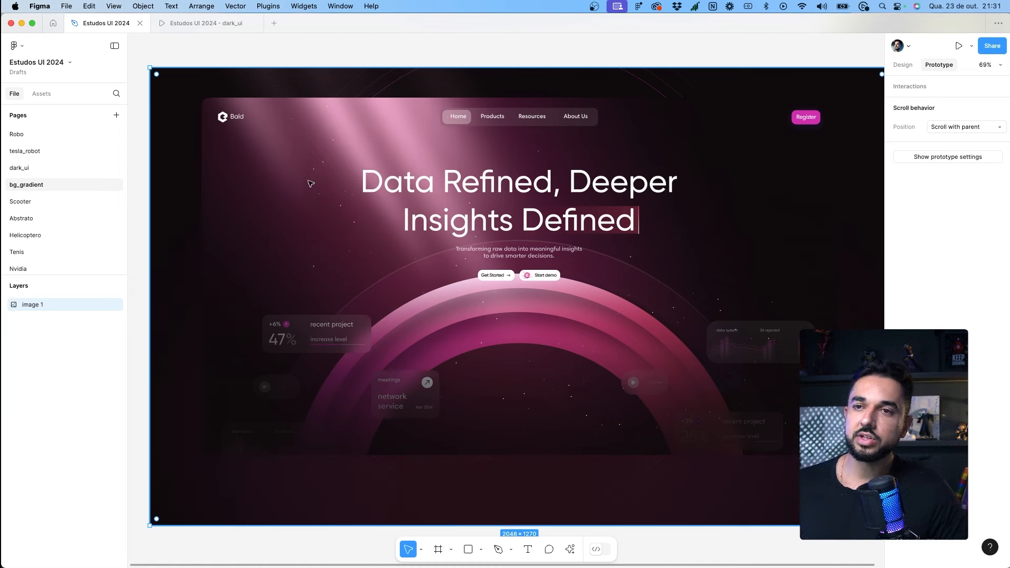
Step: Return to the dark_ui page, open the html.to.design plugin to review its URL import options, and close it
{"action": "left_click", "coordinate": [48, 170]}
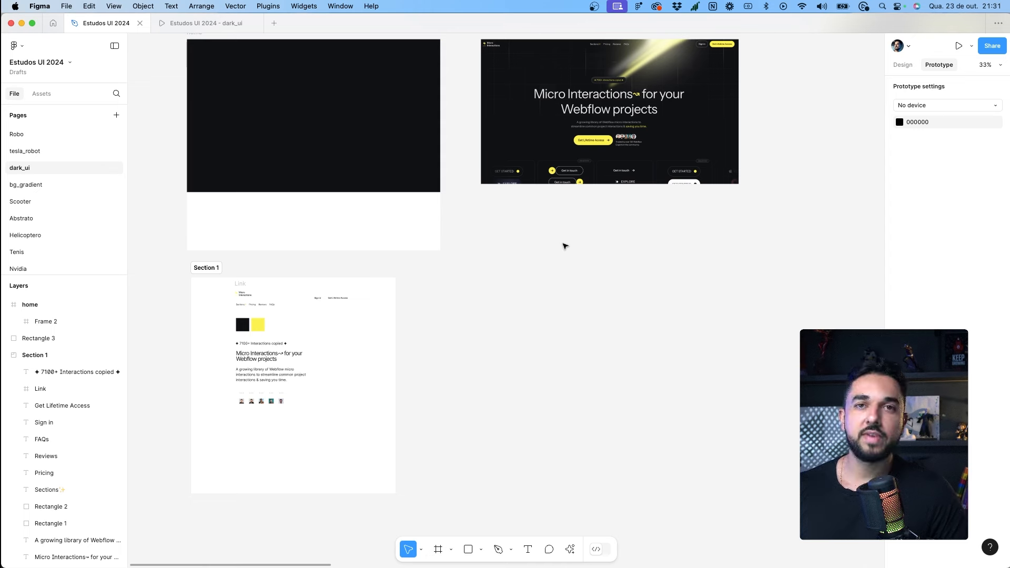
{"action": "left_click_drag", "start_coordinate": [593, 255], "coordinate": [358, 353]}
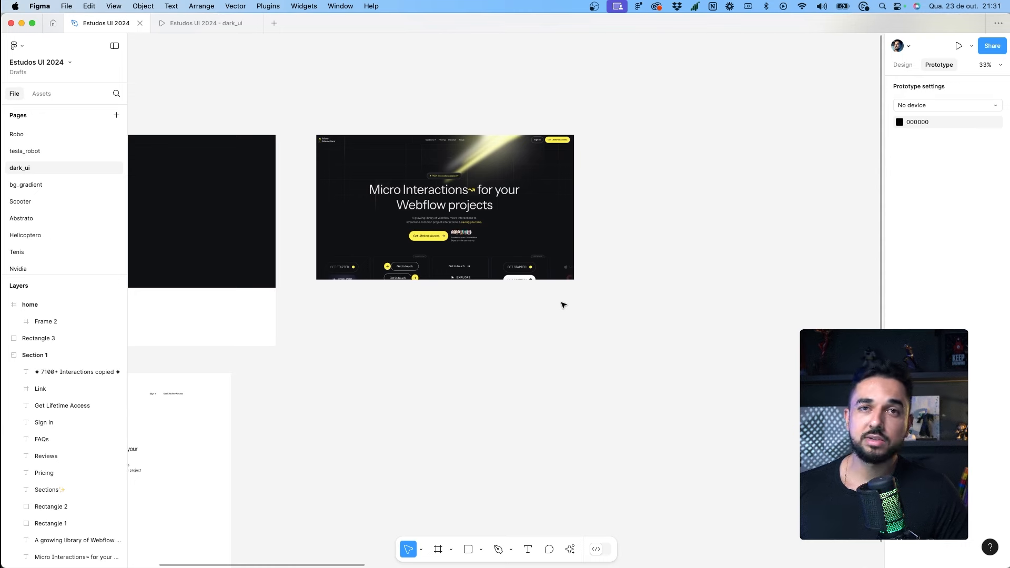
{"action": "left_click_drag", "start_coordinate": [652, 284], "coordinate": [318, 241]}
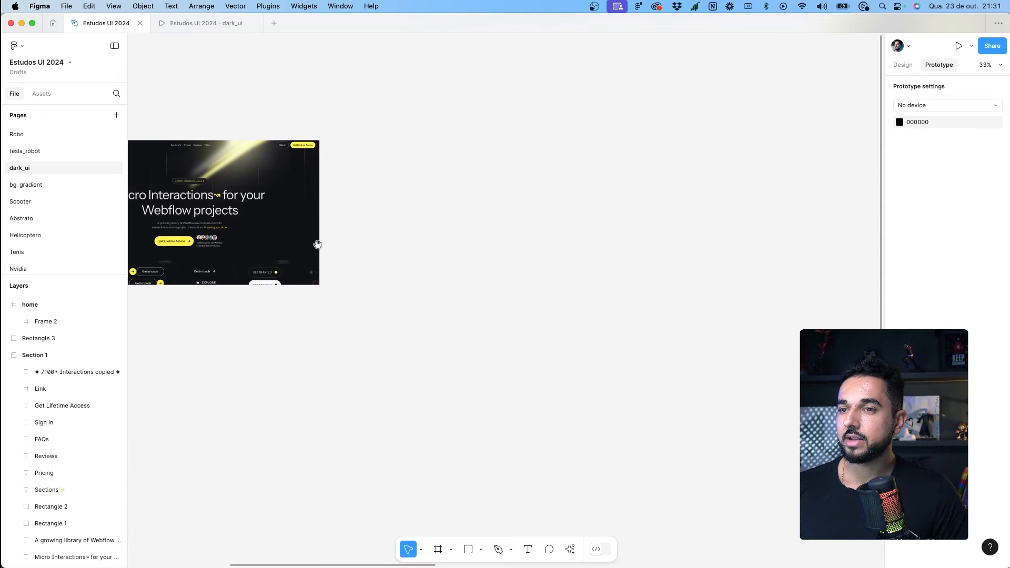
{"action": "left_click", "coordinate": [575, 555]}
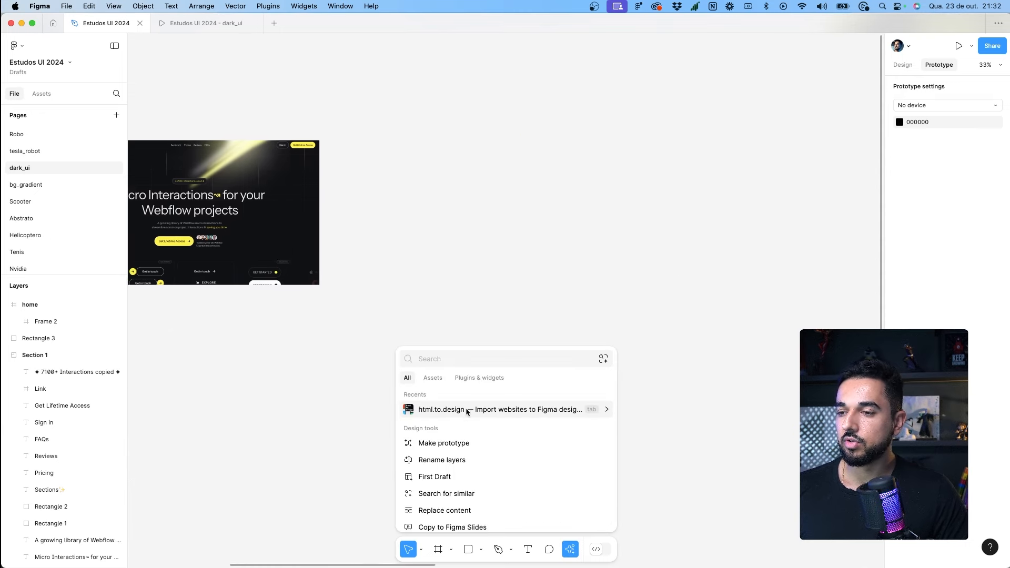
{"action": "left_click", "coordinate": [460, 410]}
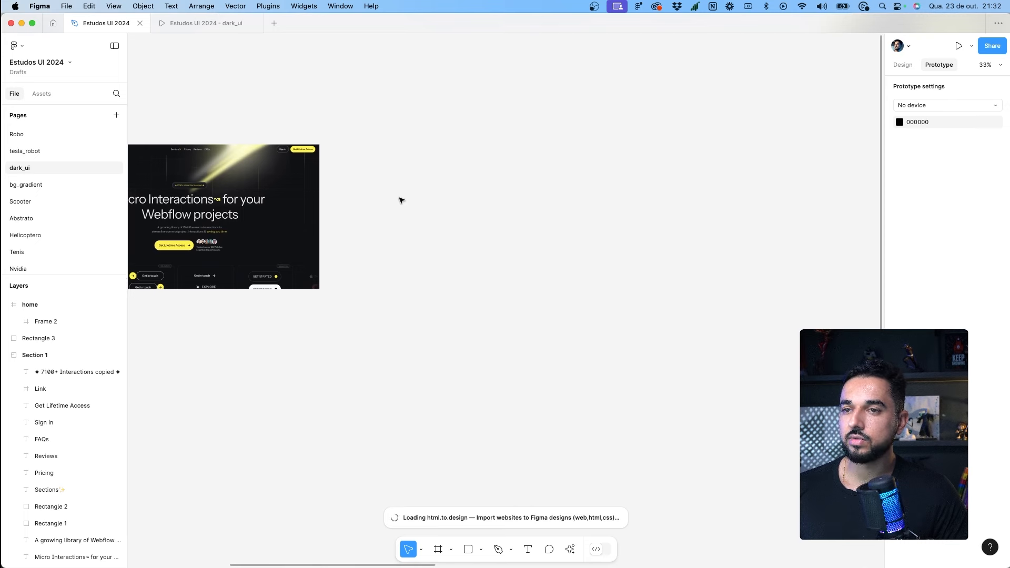
{"action": "scroll", "coordinate": [402, 200], "scroll_direction": "left", "scroll_amount": 5}
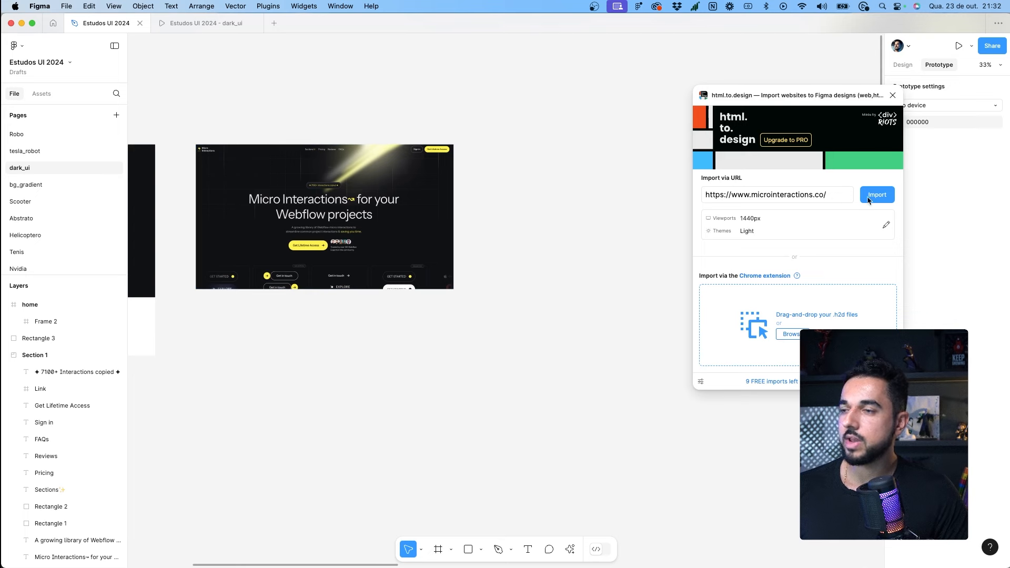
{"action": "left_click", "coordinate": [893, 96]}
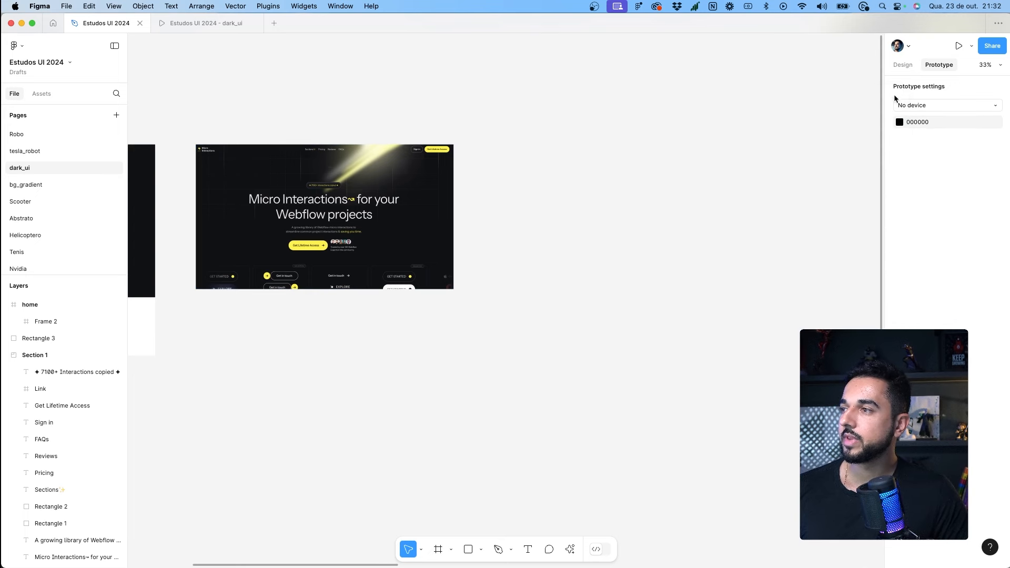
{"action": "left_click_drag", "start_coordinate": [786, 165], "coordinate": [428, 193]}
{"action": "left_click_drag", "start_coordinate": [647, 243], "coordinate": [263, 221]}
{"action": "scroll", "coordinate": [587, 239], "scroll_direction": "down", "scroll_amount": 6}
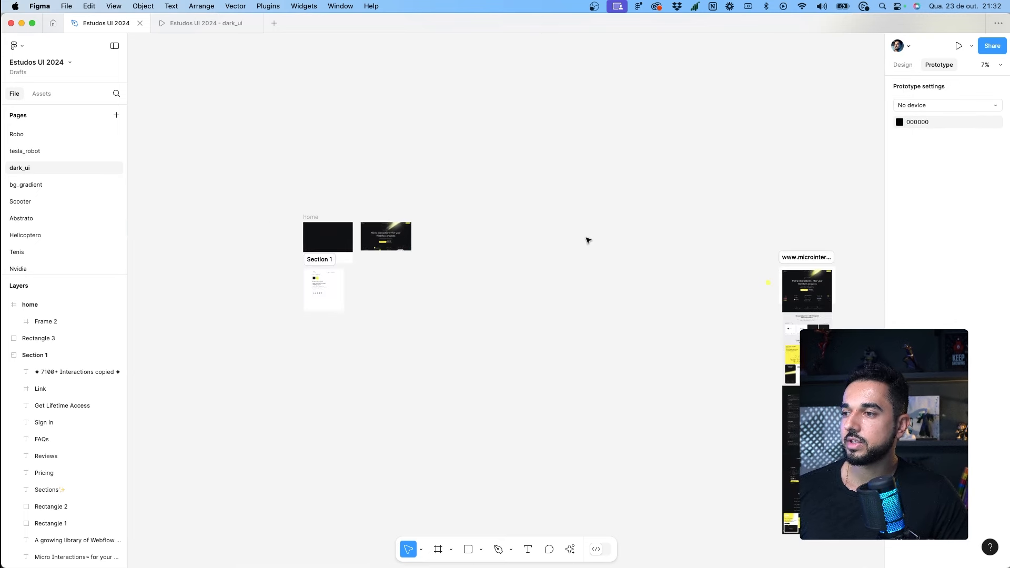
{"action": "left_click_drag", "start_coordinate": [795, 240], "coordinate": [662, 203]}
{"action": "left_click", "coordinate": [635, 246]}
{"action": "scroll", "coordinate": [636, 245], "scroll_direction": "up", "scroll_amount": 5}
{"action": "key", "text": "Delete"}
{"action": "scroll", "coordinate": [541, 295], "scroll_direction": "down", "scroll_amount": 5}
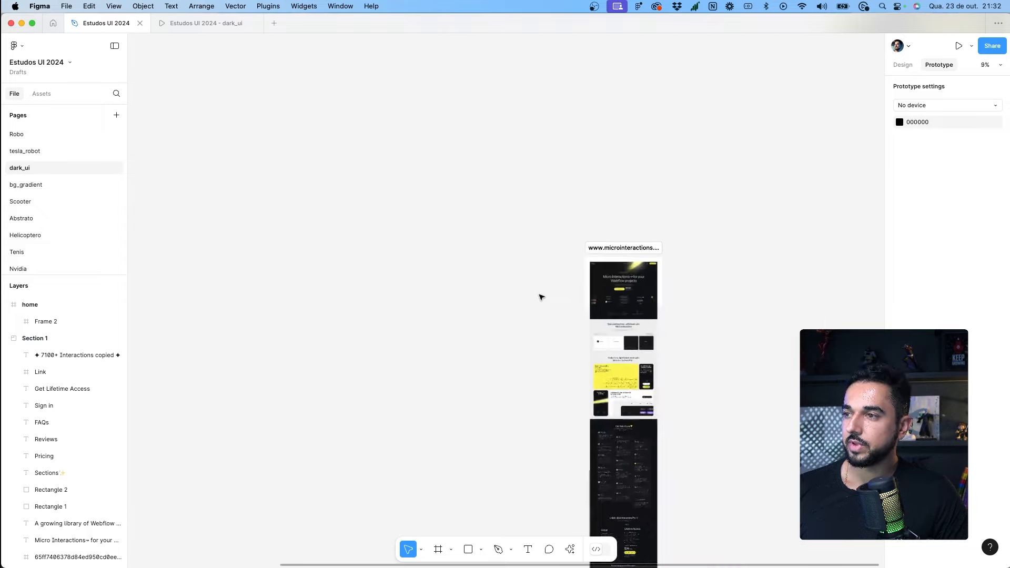
Step: Focus on the imported website's hero and toggle outline view on and off to examine how its layers are built
{"action": "left_click_drag", "start_coordinate": [595, 260], "coordinate": [318, 204]}
{"action": "key", "text": "shift+2"}
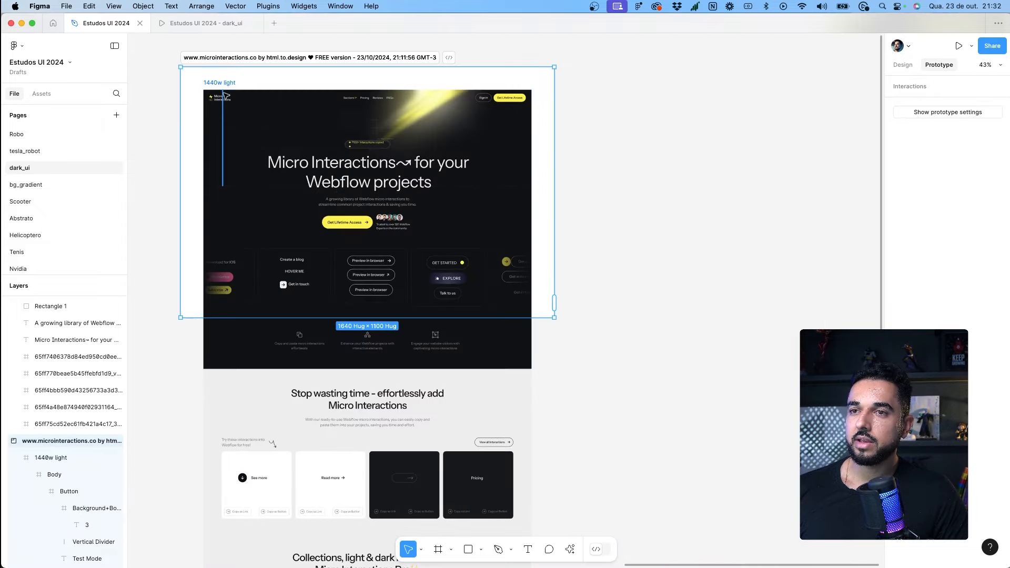
{"action": "key", "text": "super+y"}
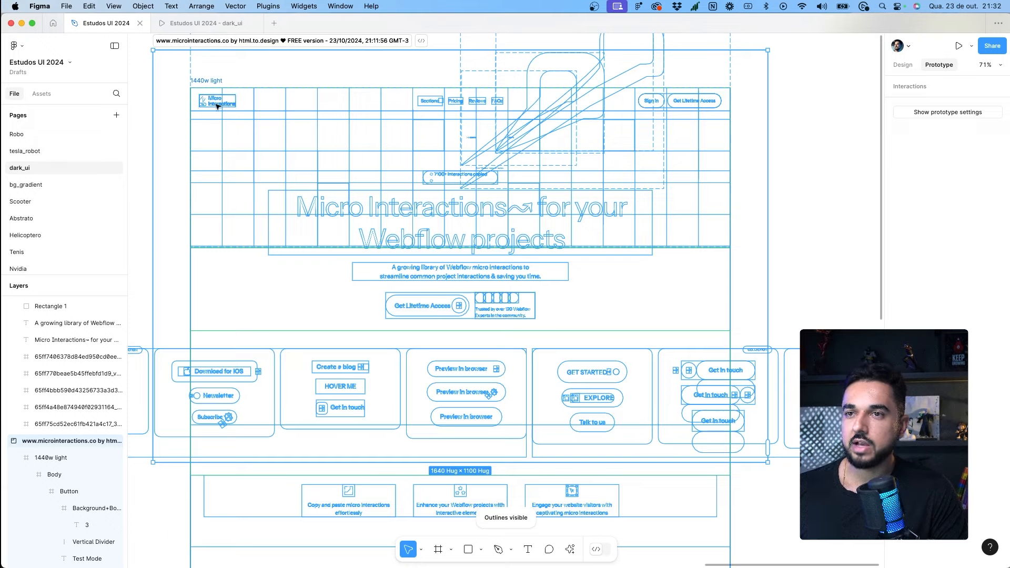
{"action": "scroll", "coordinate": [217, 105], "scroll_direction": "up", "scroll_amount": 4}
{"action": "scroll", "coordinate": [217, 106], "scroll_direction": "down", "scroll_amount": 2}
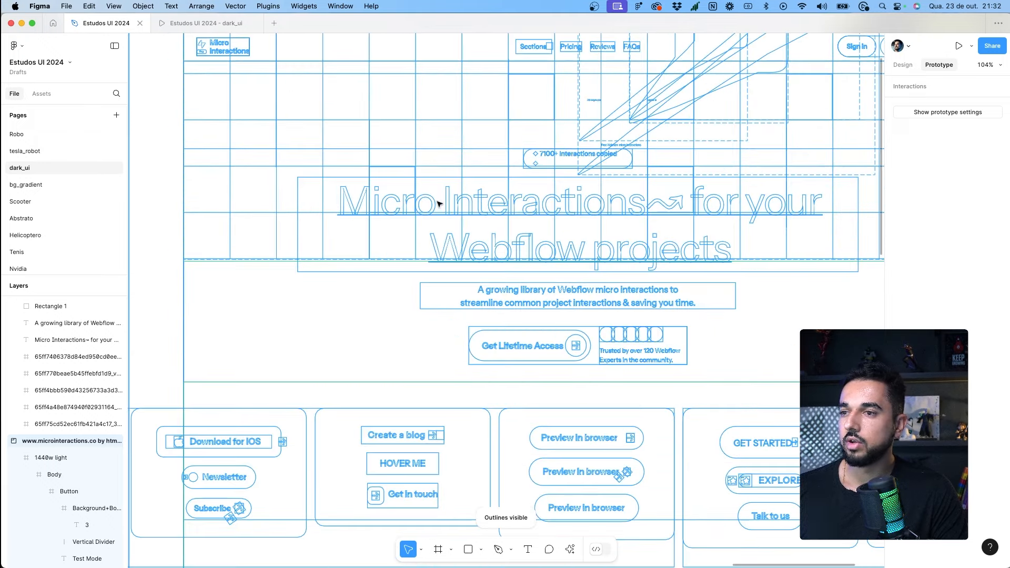
{"action": "key", "text": "super+y"}
{"action": "scroll", "coordinate": [585, 227], "scroll_direction": "down", "scroll_amount": 2}
Step: Select the yellow light-beam vector in the imported hero to inspect its shape, and clear the selection
{"action": "left_click", "coordinate": [584, 226]}
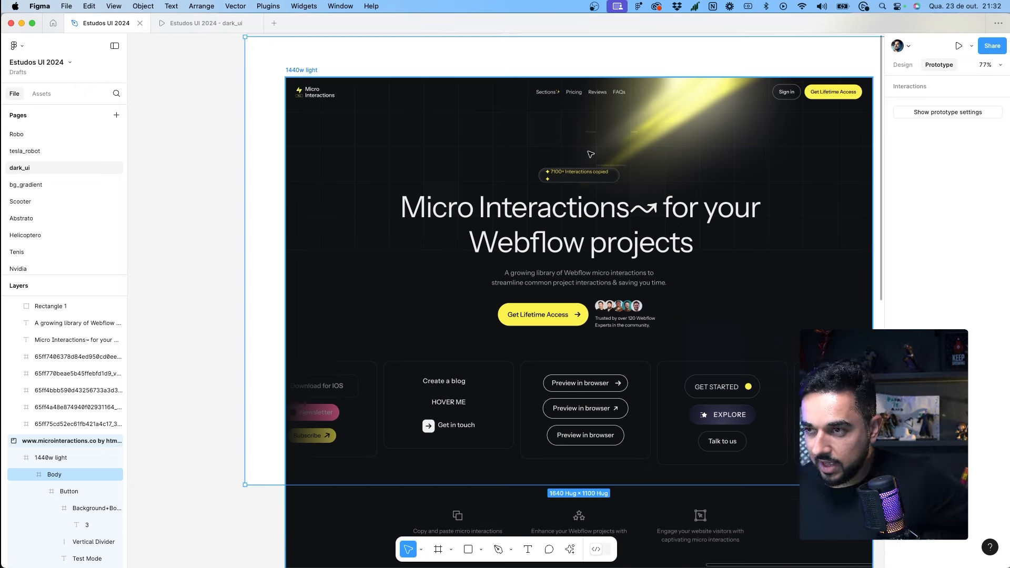
{"action": "scroll", "coordinate": [591, 155], "scroll_direction": "up", "scroll_amount": 2}
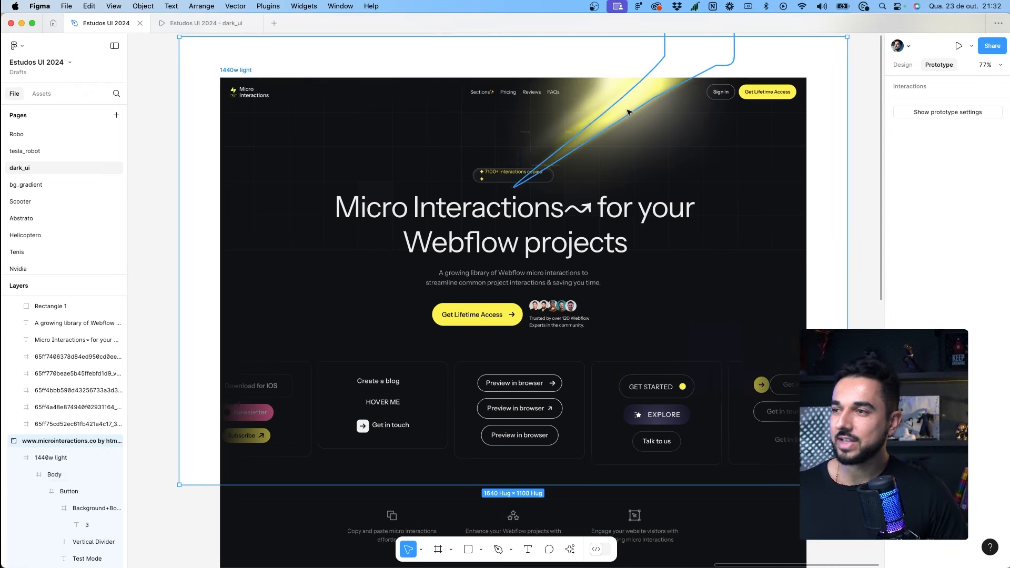
{"action": "left_click", "coordinate": [694, 100]}
{"action": "left_click_drag", "start_coordinate": [629, 102], "coordinate": [519, 154]}
{"action": "left_click", "coordinate": [519, 153]}
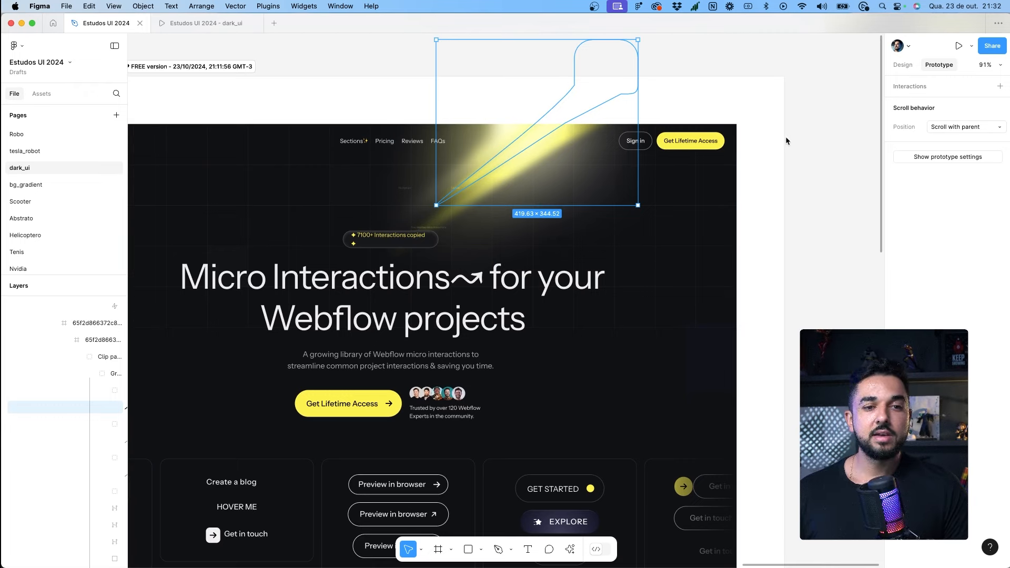
{"action": "scroll", "coordinate": [744, 156], "scroll_direction": "down", "scroll_amount": 3}
{"action": "left_click", "coordinate": [796, 89]}
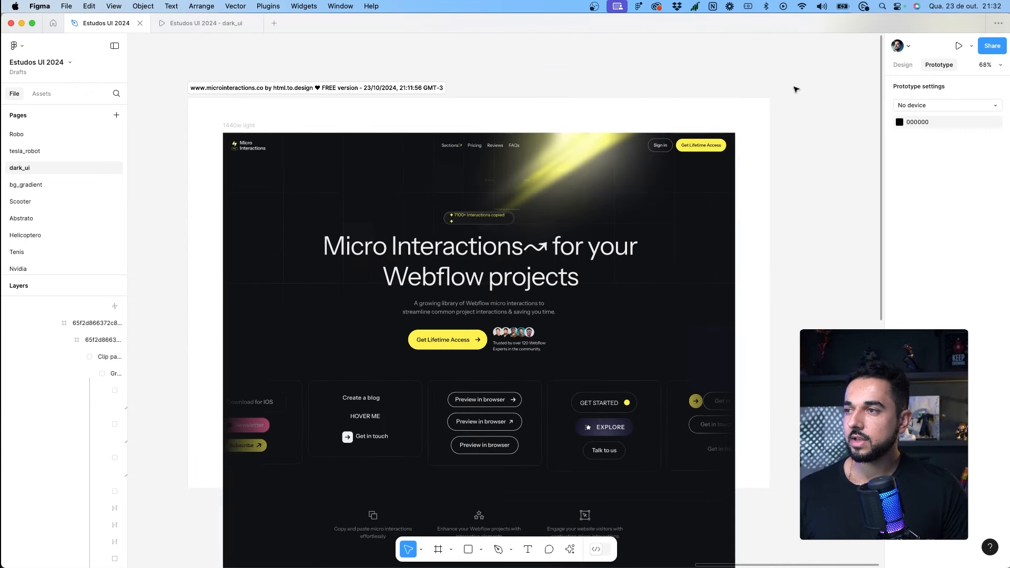
Step: Select the nested Micro Interactions logo link in the imported 1440w light frame to inspect it, and deselect it
{"action": "left_click", "coordinate": [592, 159]}
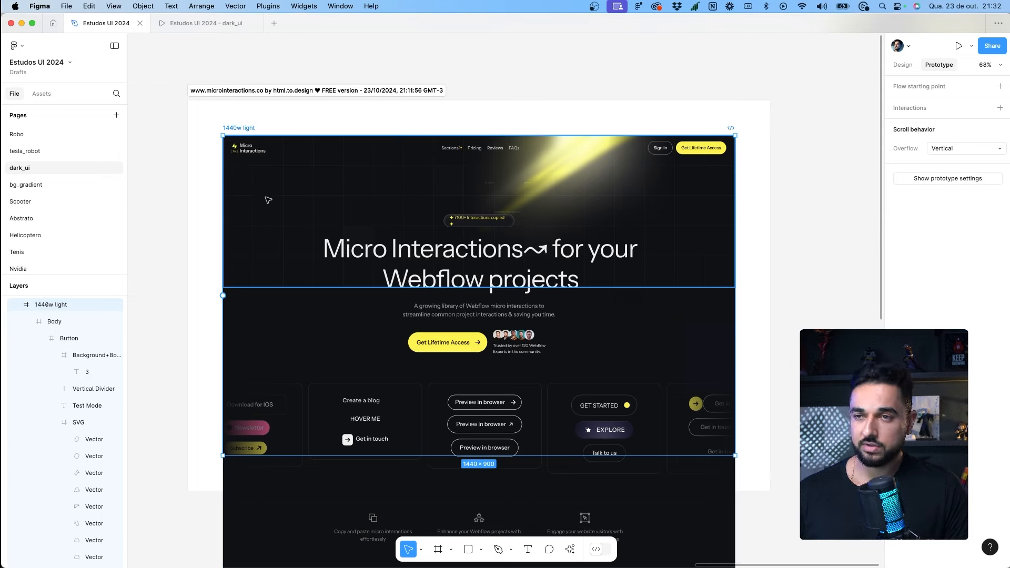
{"action": "double_click", "coordinate": [250, 151]}
{"action": "double_click", "coordinate": [250, 151]}
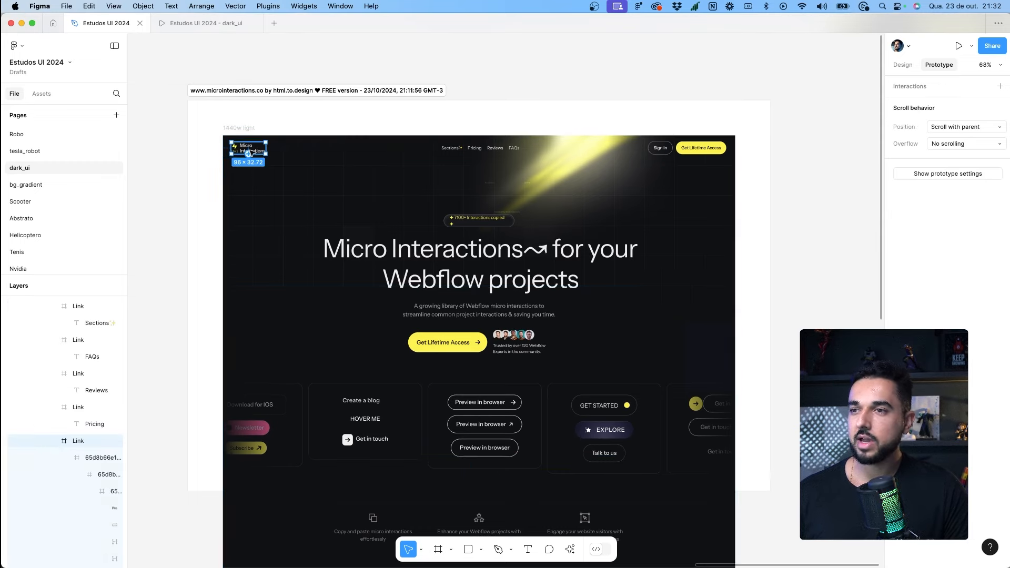
{"action": "scroll", "coordinate": [694, 183], "scroll_direction": "down", "scroll_amount": 5}
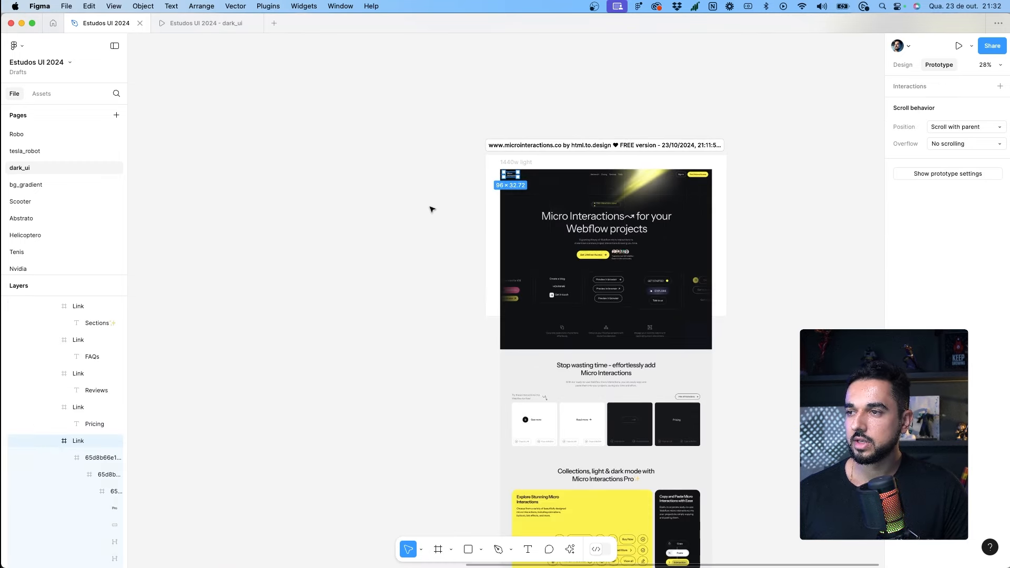
{"action": "left_click", "coordinate": [432, 209]}
{"action": "left_click", "coordinate": [503, 150]}
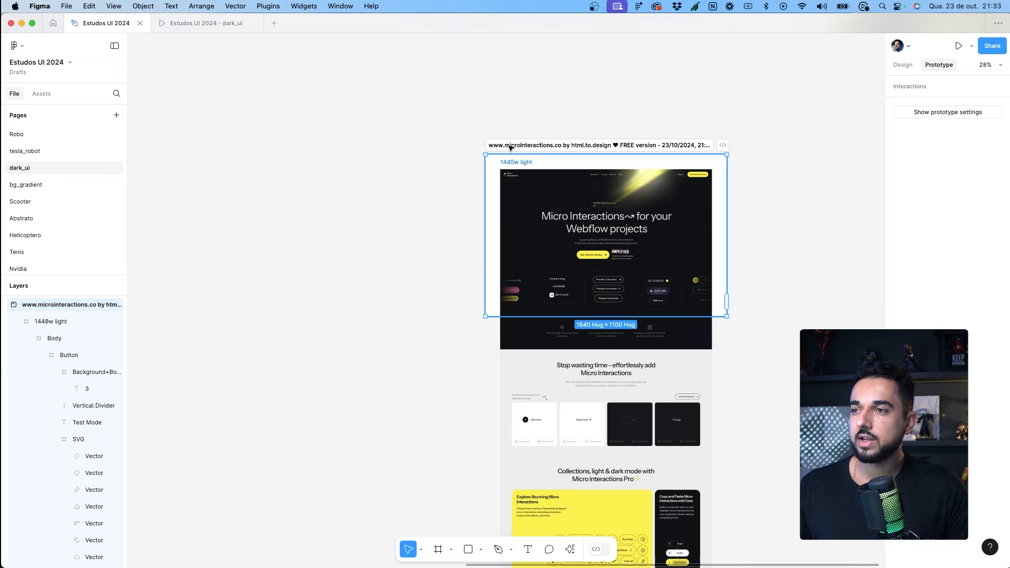
{"action": "scroll", "coordinate": [511, 148], "scroll_direction": "down", "scroll_amount": 5}
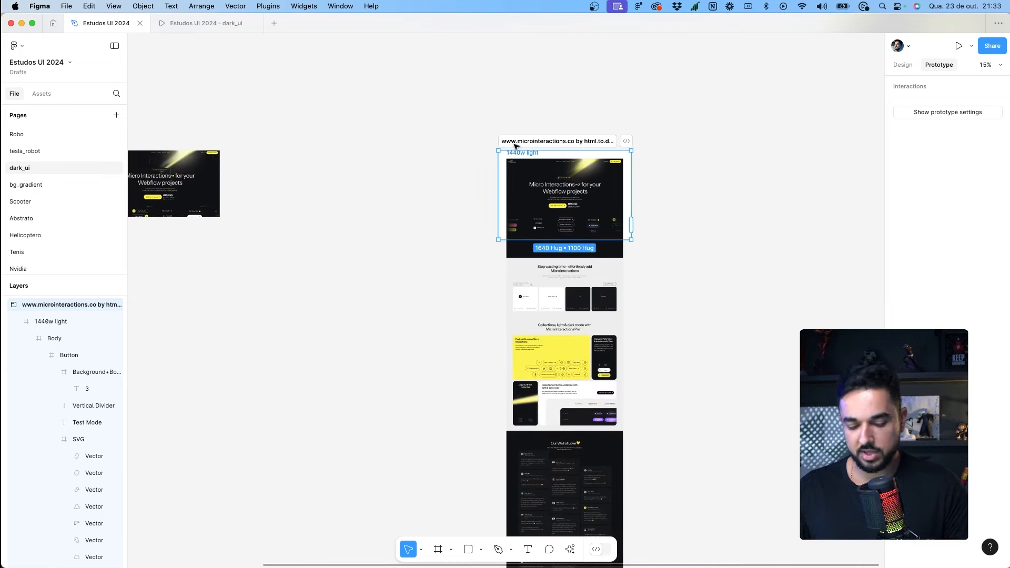
{"action": "key", "text": "super+y"}
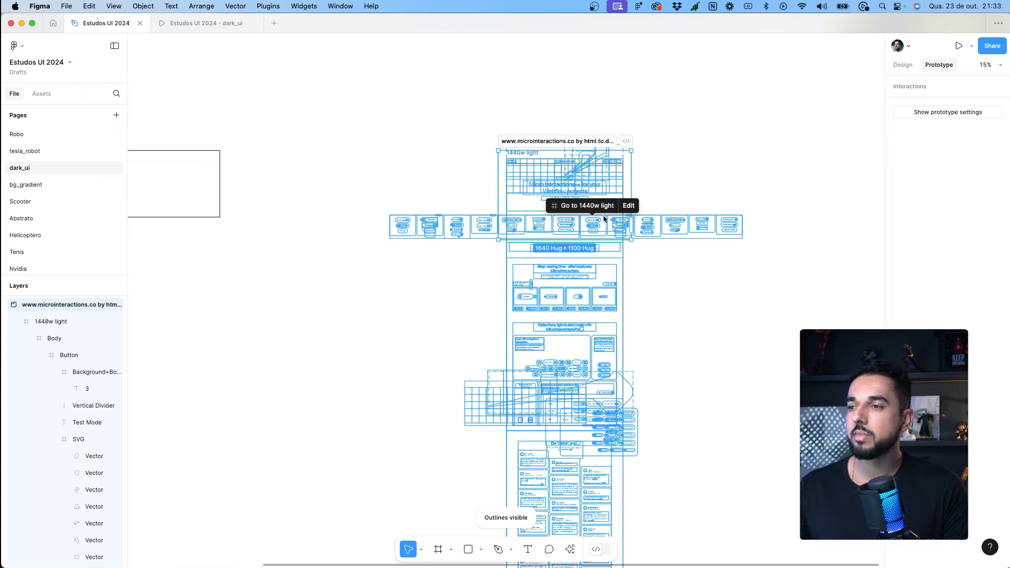
{"action": "key", "text": "super+y"}
{"action": "left_click", "coordinate": [526, 133]}
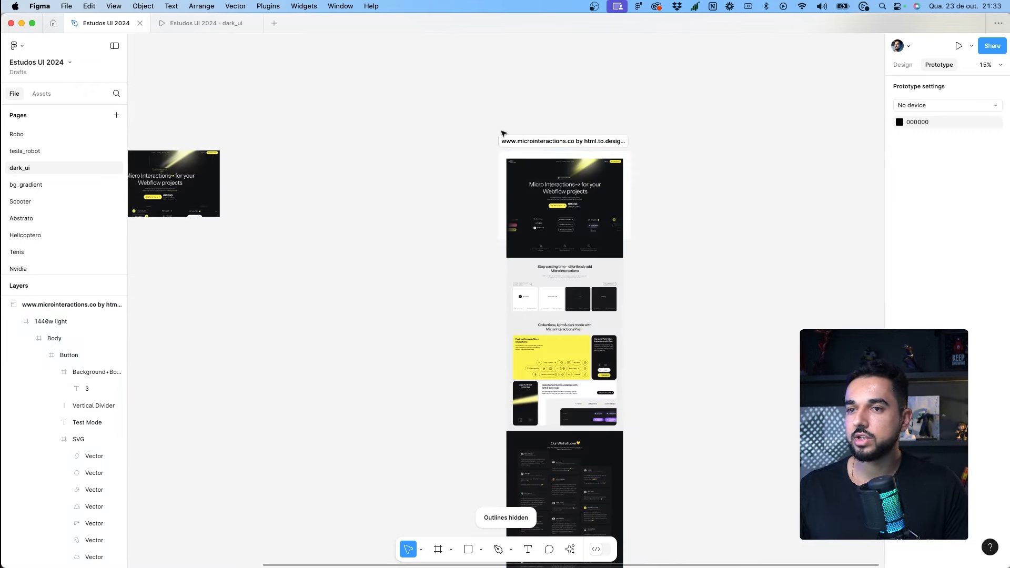
Step: Examine the hero assets collected in Section 1, including the logo link, navigation texts, colour swatches, headline copy and avatars
{"action": "scroll", "coordinate": [579, 153], "scroll_direction": "left", "scroll_amount": 6}
{"action": "left_click_drag", "start_coordinate": [240, 133], "coordinate": [420, 301]}
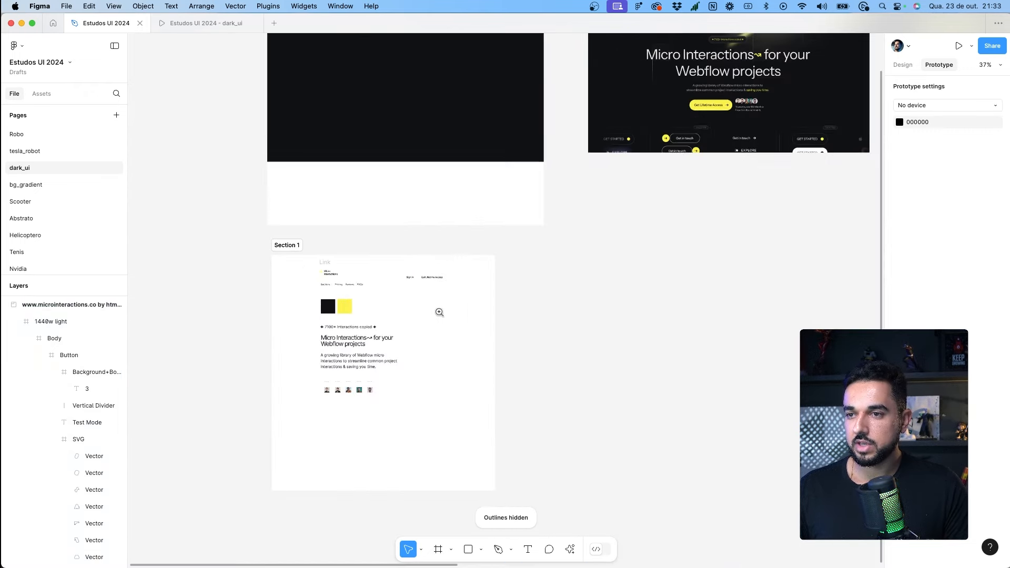
{"action": "left_click_drag", "start_coordinate": [254, 217], "coordinate": [629, 461]}
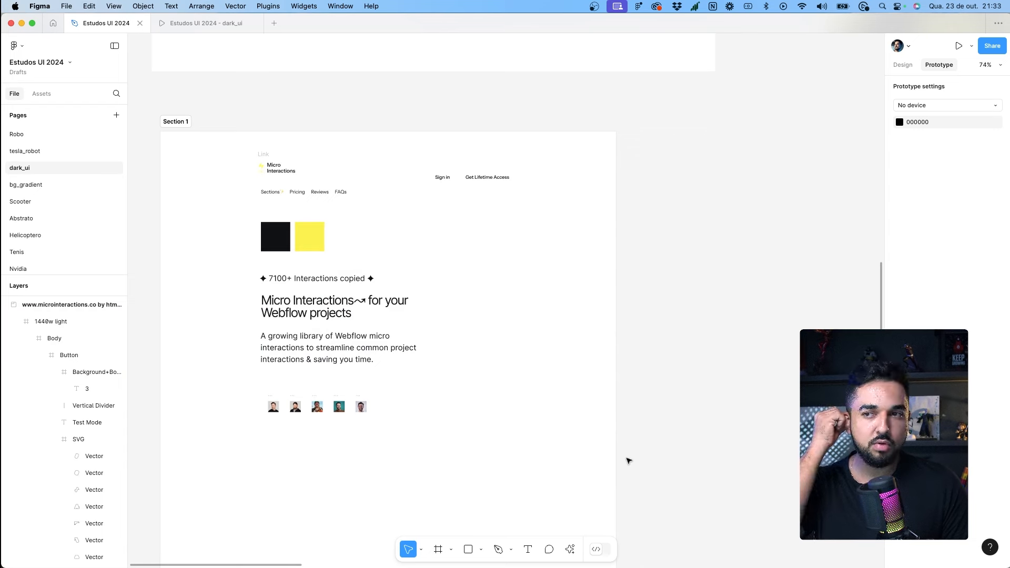
{"action": "left_click", "coordinate": [275, 236]}
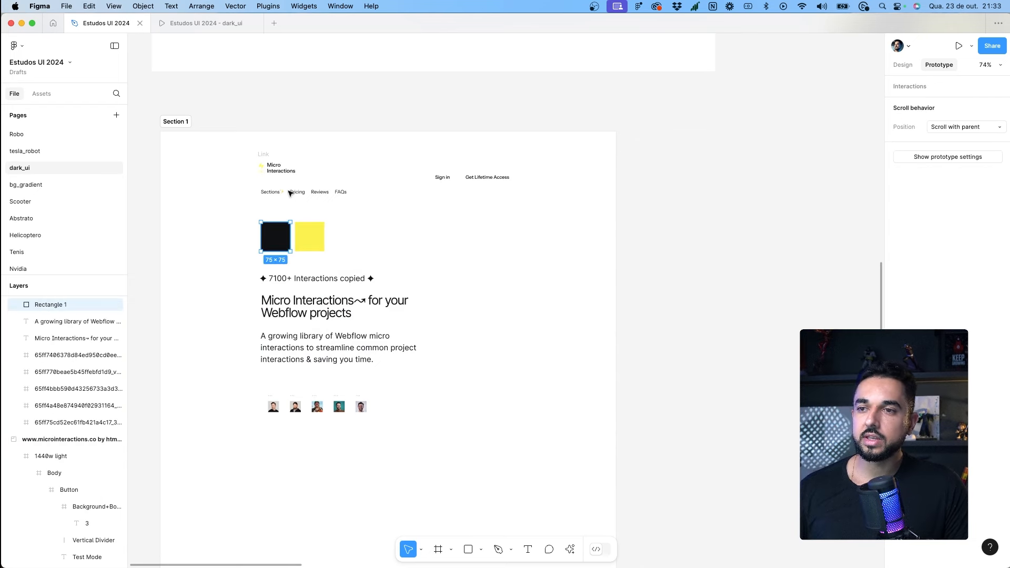
{"action": "left_click", "coordinate": [333, 279]}
{"action": "left_click", "coordinate": [425, 237]}
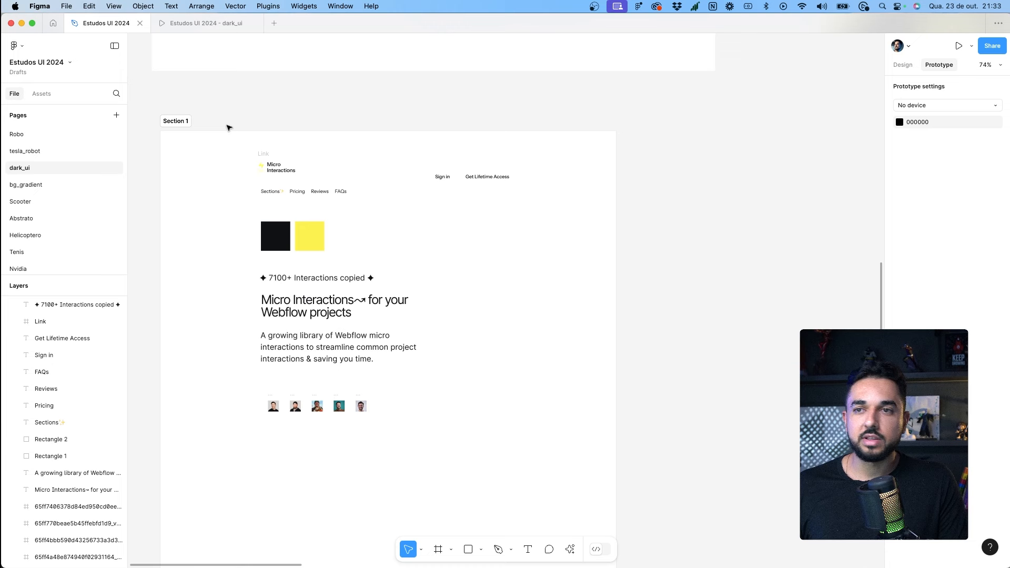
{"action": "left_click", "coordinate": [182, 122]}
{"action": "left_click", "coordinate": [303, 118]}
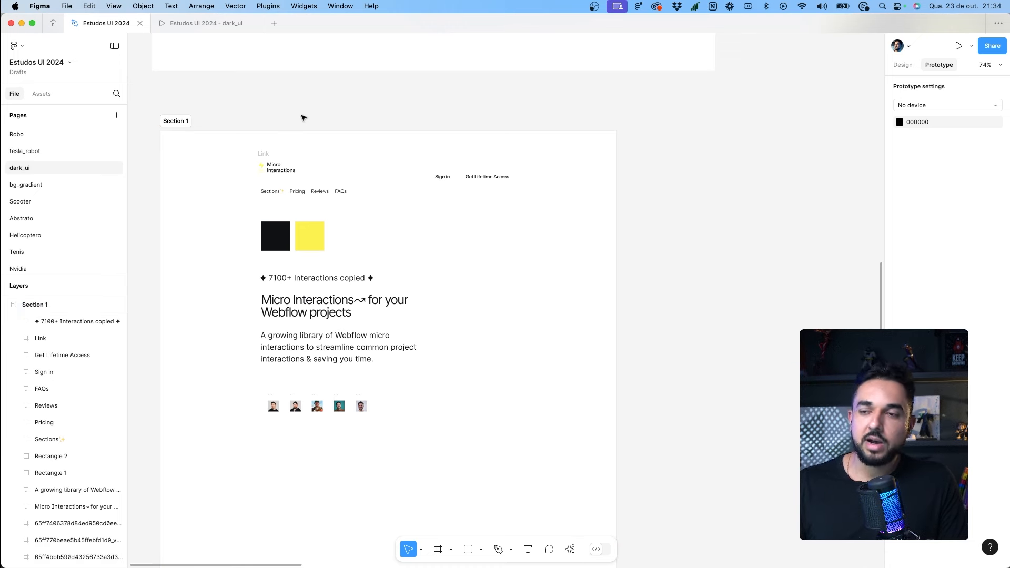
{"action": "left_click", "coordinate": [264, 155]}
{"action": "scroll", "coordinate": [266, 157], "scroll_direction": "right", "scroll_amount": 1}
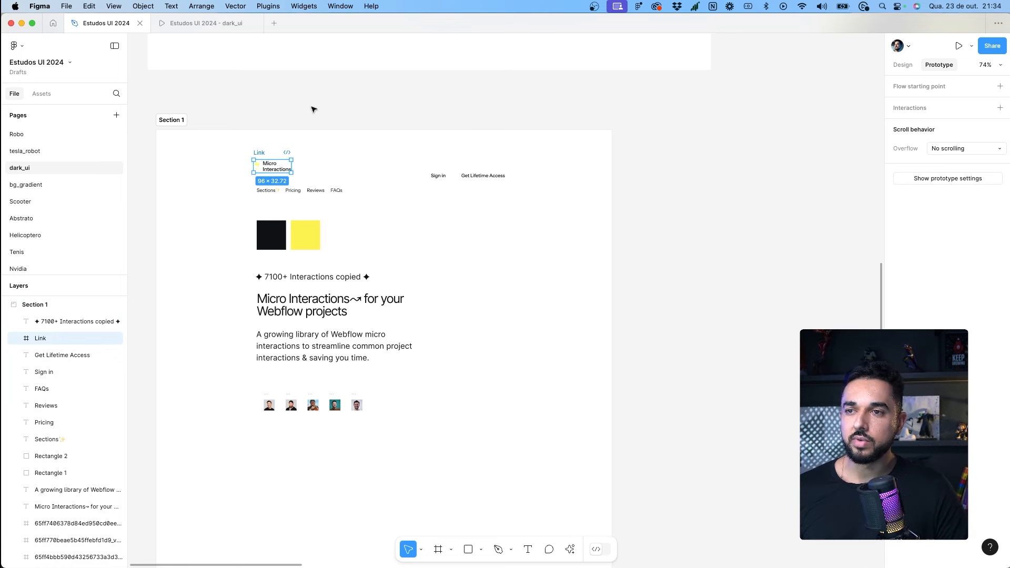
{"action": "left_click", "coordinate": [313, 109]}
{"action": "left_click_drag", "start_coordinate": [262, 154], "coordinate": [280, 151]}
{"action": "key", "text": "super+z"}
Step: Check which colour styles fill the black and yellow swatches in Section 1, and clear the selection
{"action": "left_click", "coordinate": [277, 240]}
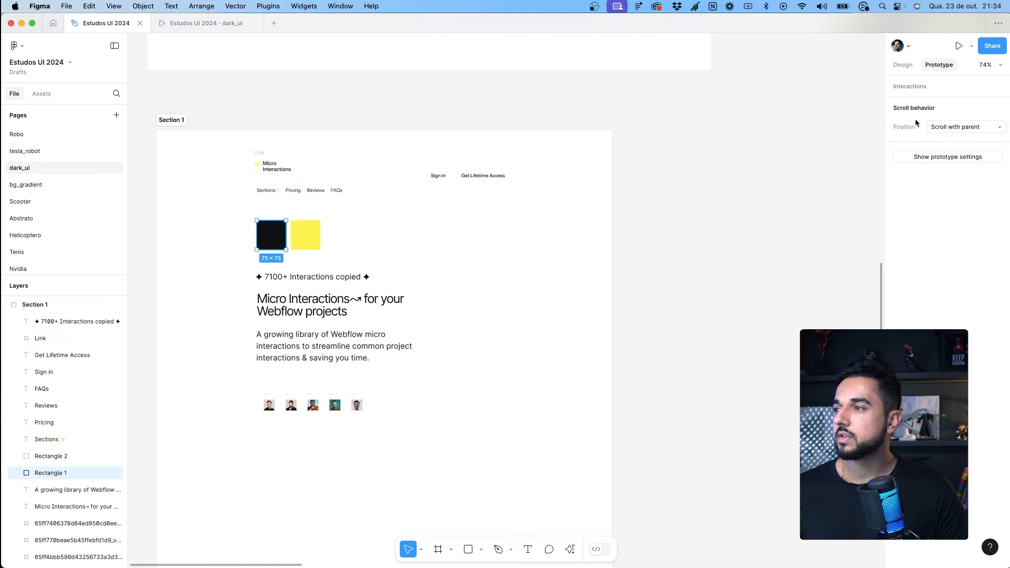
{"action": "left_click", "coordinate": [904, 64]}
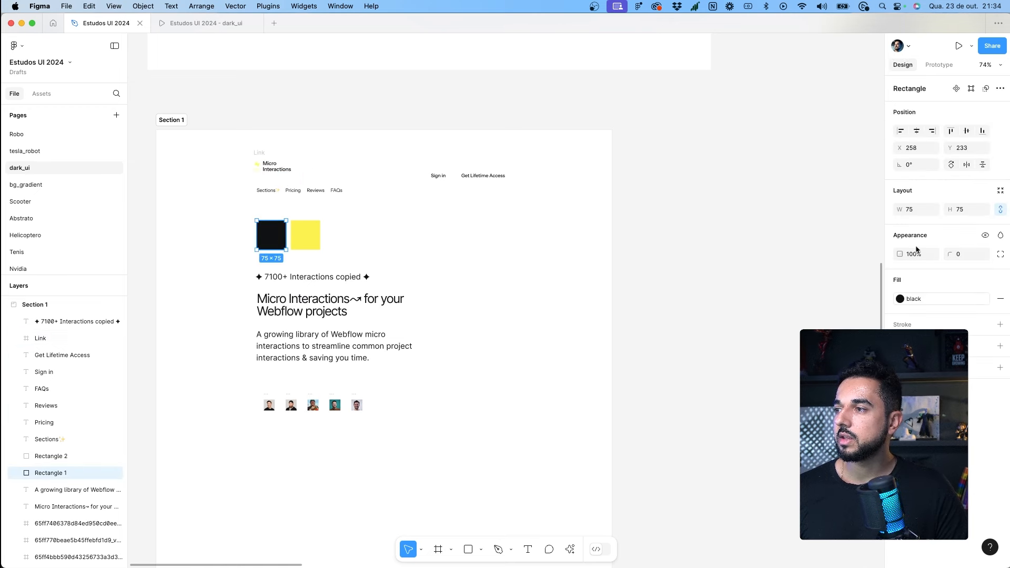
{"action": "left_click", "coordinate": [900, 299]}
{"action": "left_click", "coordinate": [305, 232]}
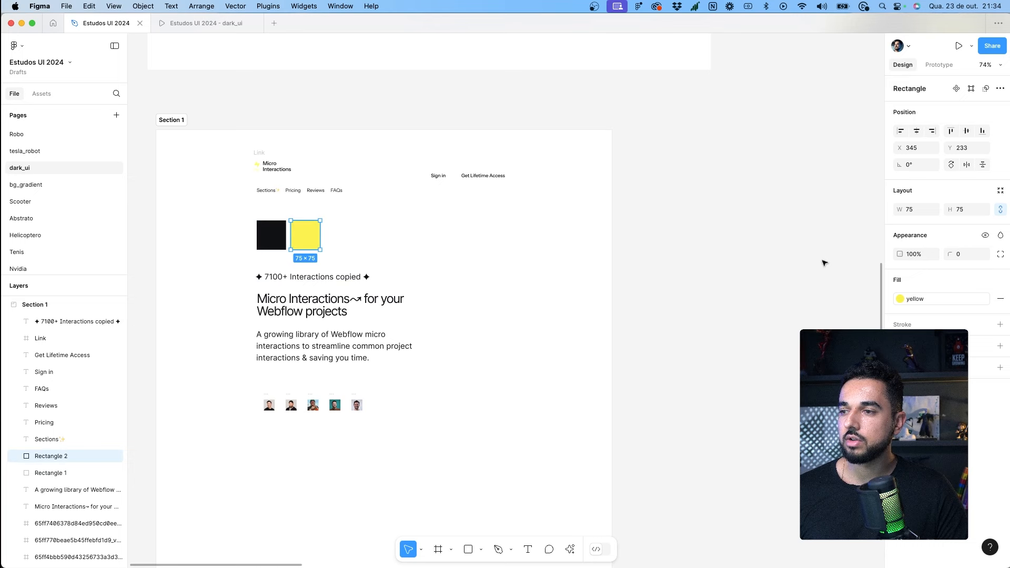
{"action": "left_click", "coordinate": [900, 299]}
{"action": "left_click", "coordinate": [700, 228]}
Step: Delete the old home frame above Section 1
{"action": "scroll", "coordinate": [700, 228], "scroll_direction": "down", "scroll_amount": 5}
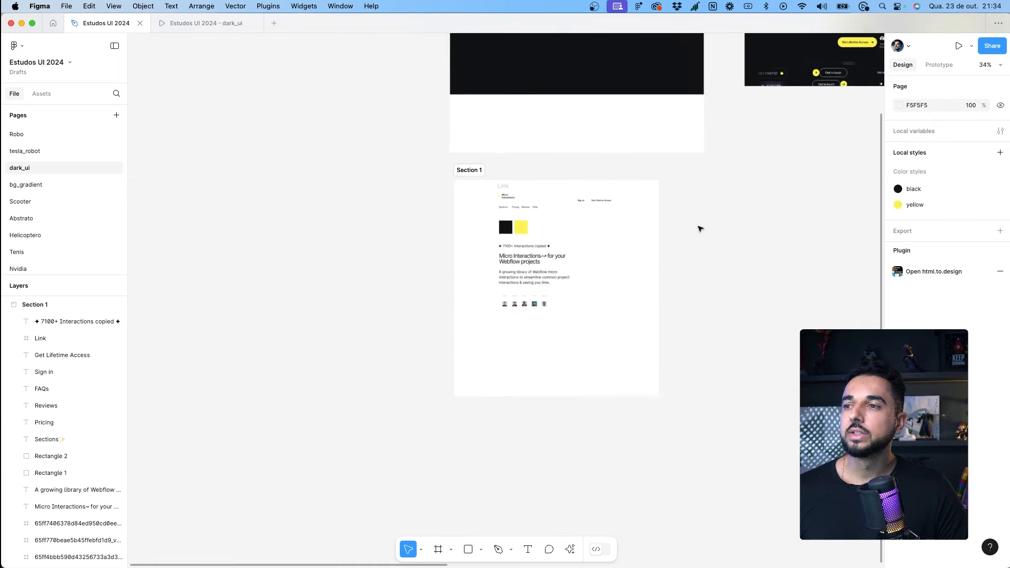
{"action": "left_click_drag", "start_coordinate": [699, 228], "coordinate": [514, 356]}
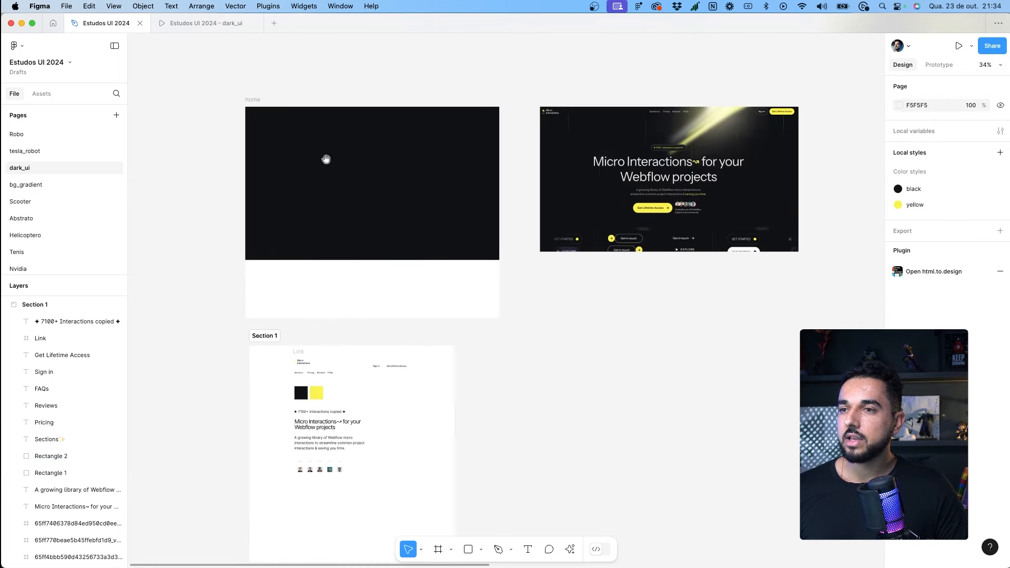
{"action": "left_click", "coordinate": [253, 100]}
{"action": "key", "text": "Delete"}
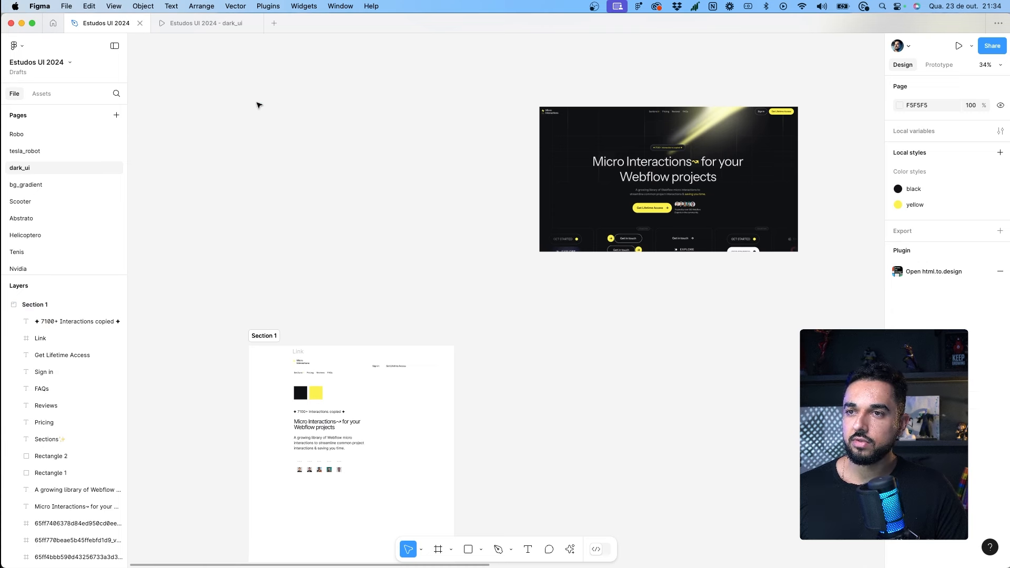
Step: Create a 1440 × 1200 frame above Section 1, beside the reference hero, and move it slightly up
{"action": "key", "text": "f"}
{"action": "left_click", "coordinate": [255, 111]}
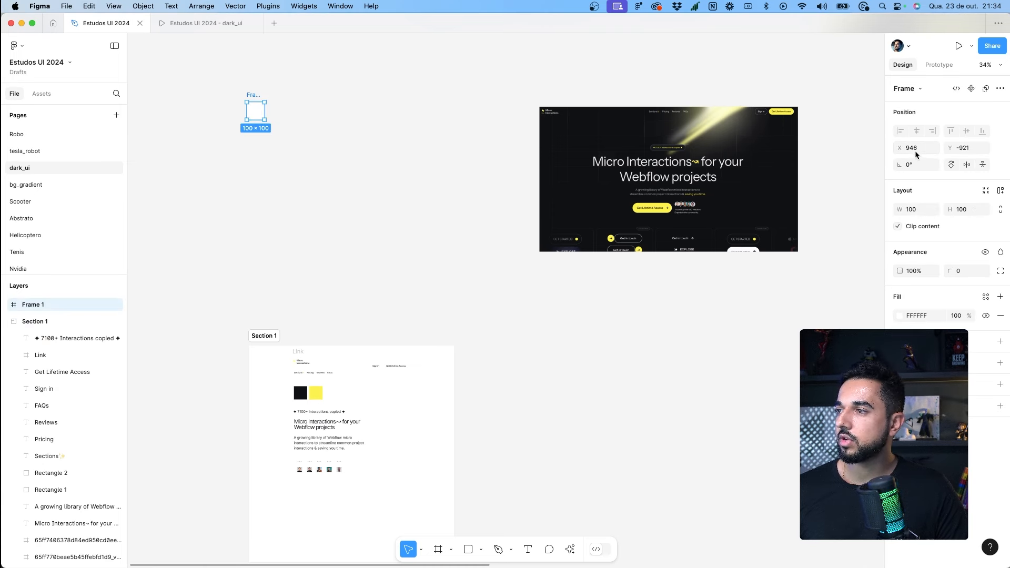
{"action": "left_click", "coordinate": [913, 211]}
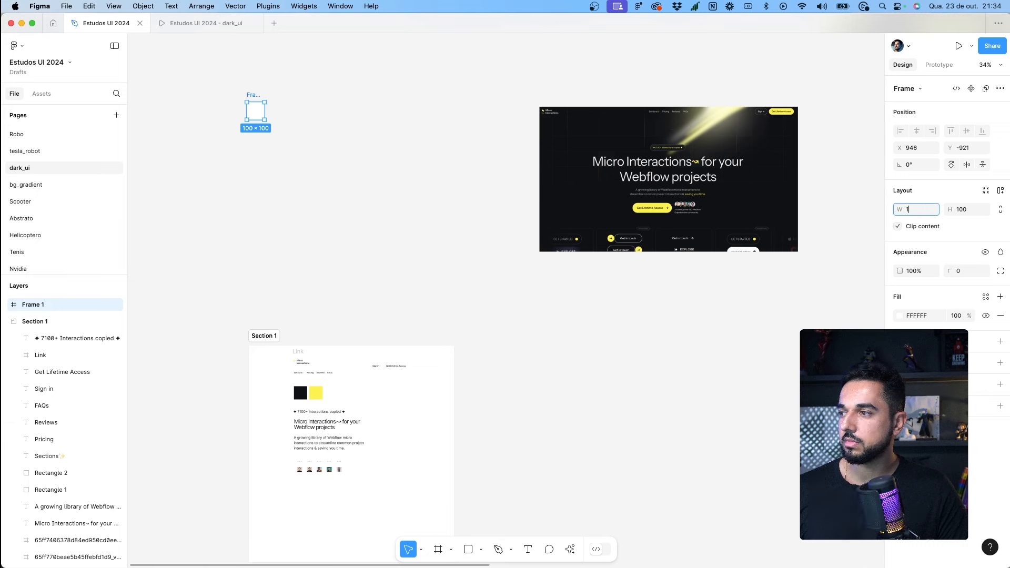
{"action": "type", "text": "1440"}
{"action": "key", "text": "Return"}
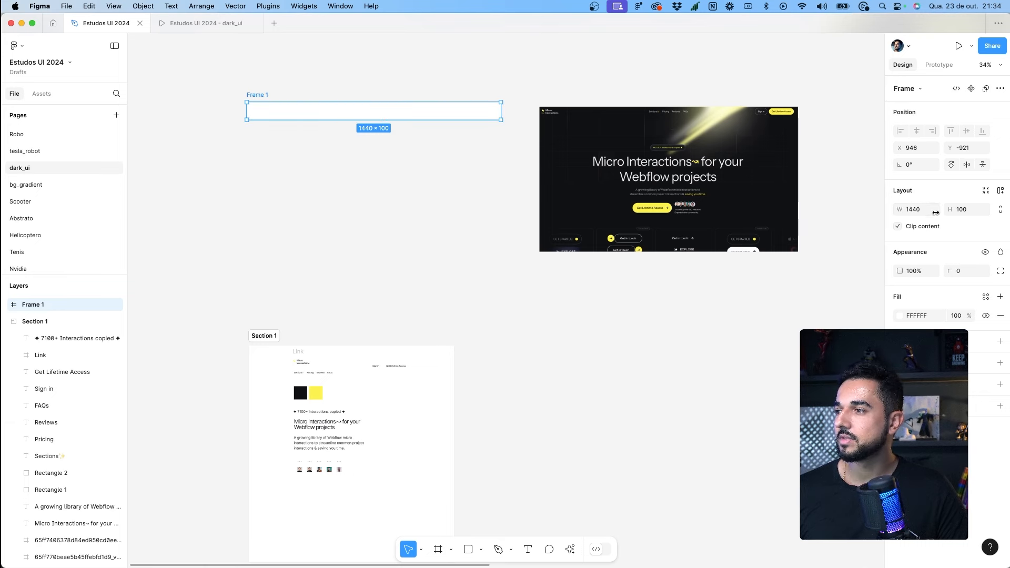
{"action": "left_click", "coordinate": [965, 212]}
{"action": "type", "text": "1200"}
{"action": "key", "text": "Return"}
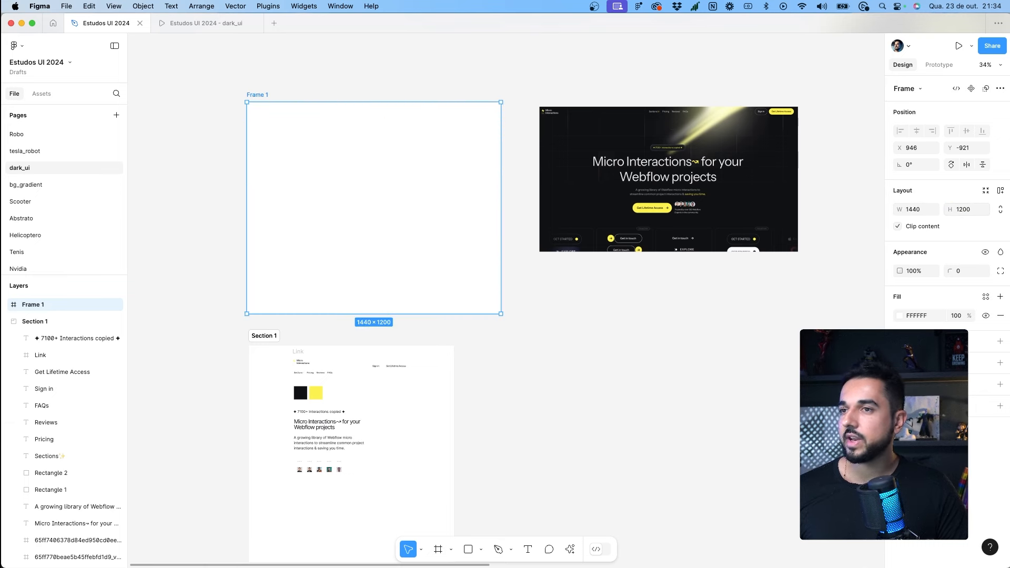
{"action": "left_click", "coordinate": [273, 90]}
{"action": "left_click_drag", "start_coordinate": [266, 96], "coordinate": [262, 82]}
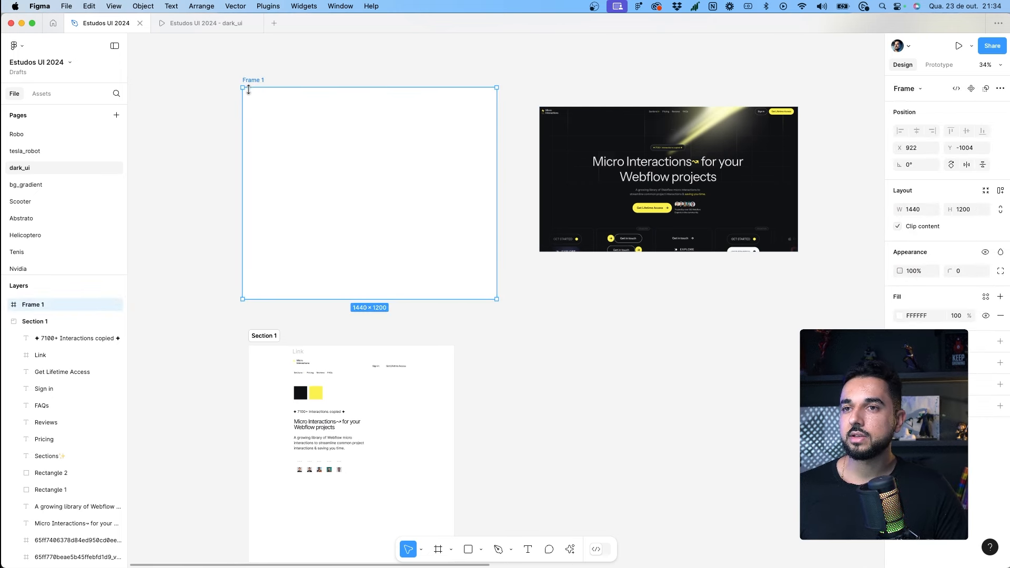
Step: Draw a nested frame of about 1440 × 986 from the top-left corner of Frame 1 and reduce its height to about 912
{"action": "key", "text": "f"}
{"action": "left_click_drag", "start_coordinate": [244, 89], "coordinate": [497, 262]}
{"action": "scroll", "coordinate": [512, 254], "scroll_direction": "down", "scroll_amount": 5}
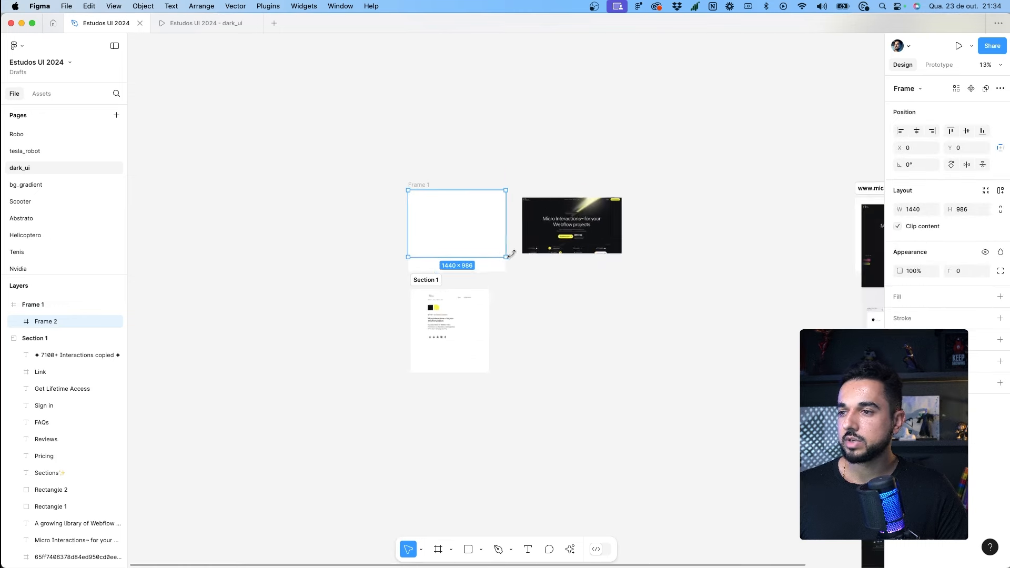
{"action": "scroll", "coordinate": [661, 277], "scroll_direction": "right", "scroll_amount": 5}
{"action": "scroll", "coordinate": [727, 239], "scroll_direction": "up", "scroll_amount": 5}
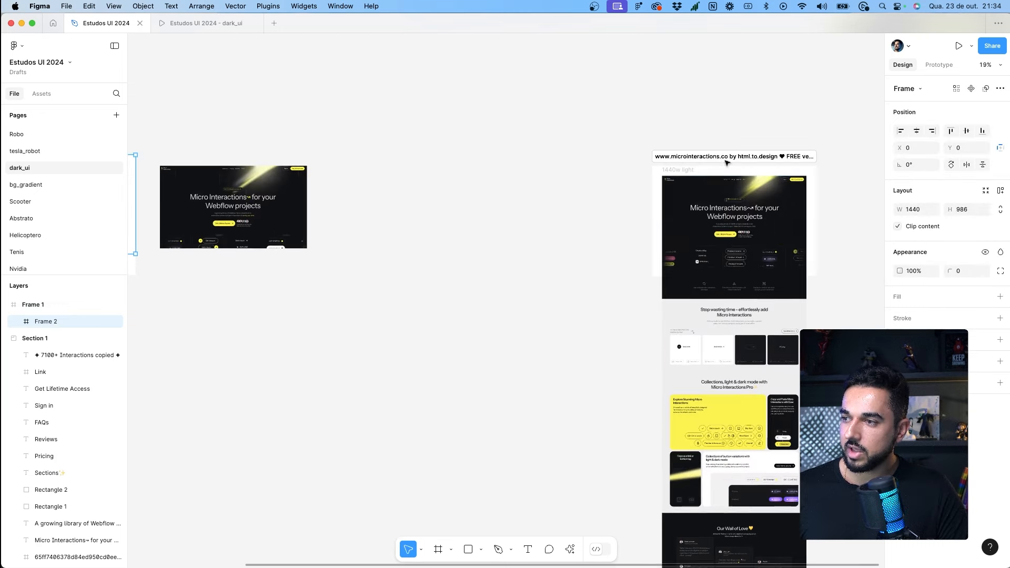
{"action": "scroll", "coordinate": [746, 230], "scroll_direction": "down", "scroll_amount": 3}
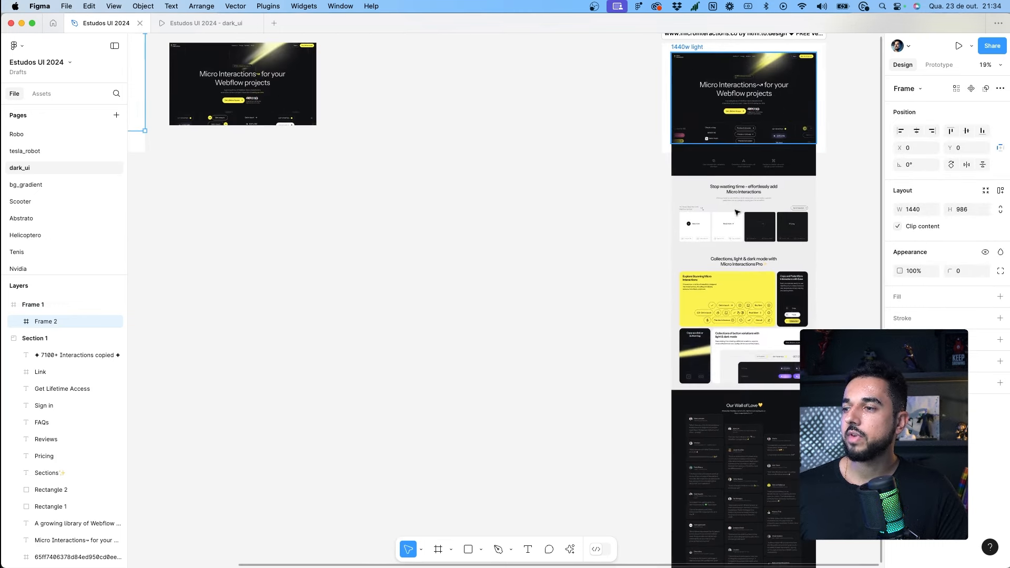
{"action": "scroll", "coordinate": [544, 206], "scroll_direction": "left", "scroll_amount": 8}
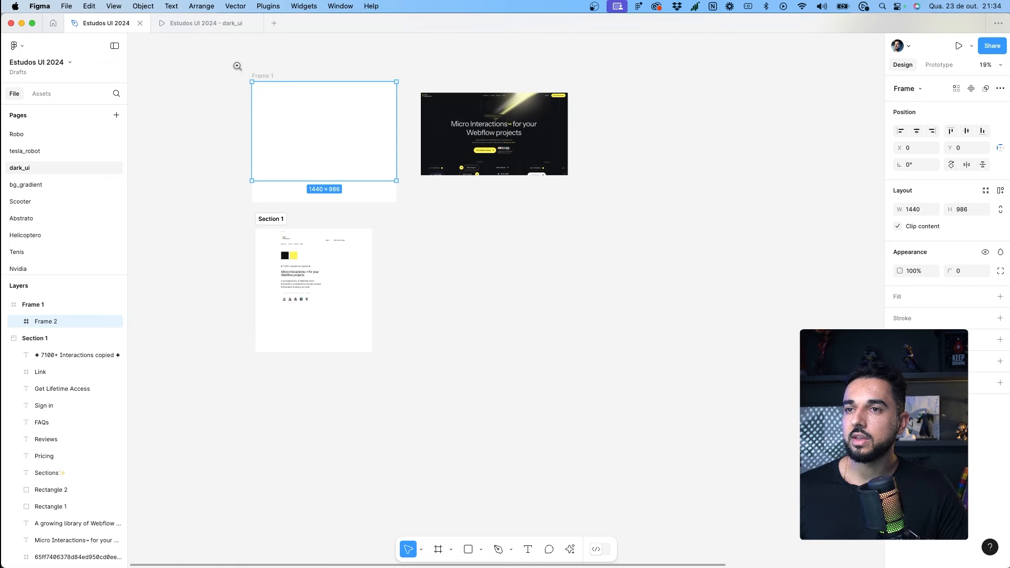
{"action": "left_click_drag", "start_coordinate": [237, 66], "coordinate": [515, 233]}
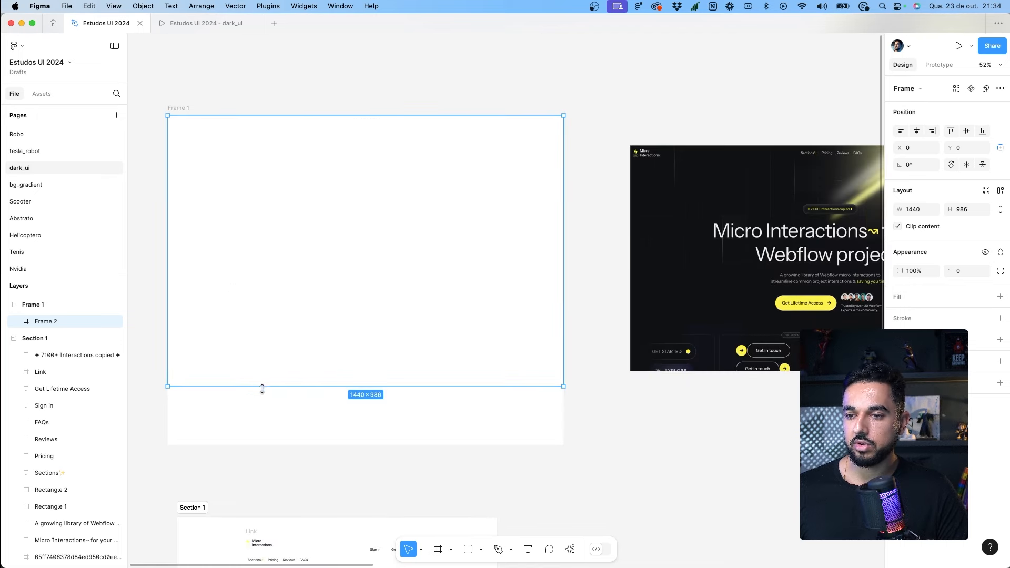
{"action": "left_click_drag", "start_coordinate": [262, 388], "coordinate": [268, 366]}
{"action": "scroll", "coordinate": [421, 326], "scroll_direction": "right", "scroll_amount": 5}
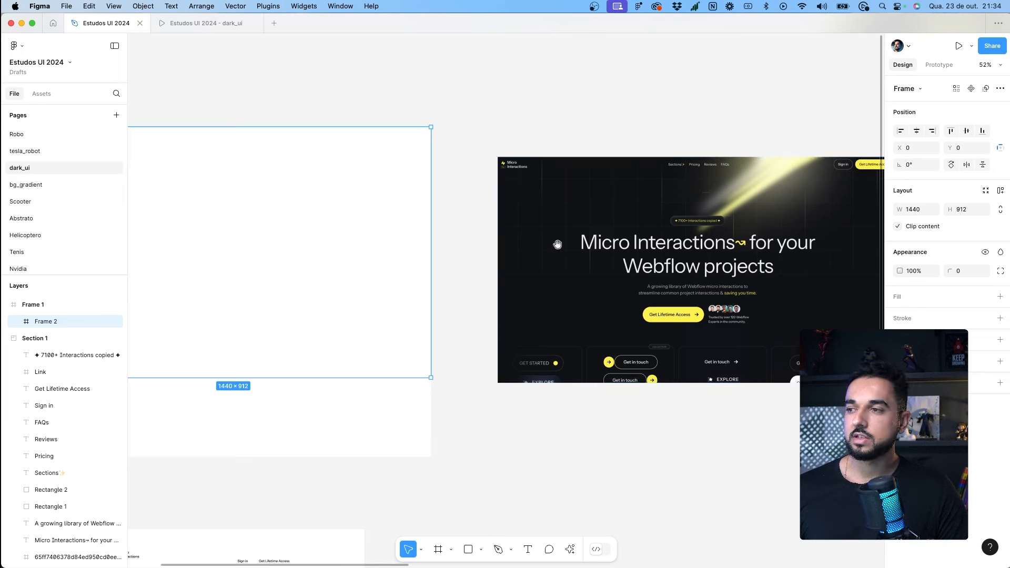
{"action": "left_click_drag", "start_coordinate": [554, 255], "coordinate": [714, 222]}
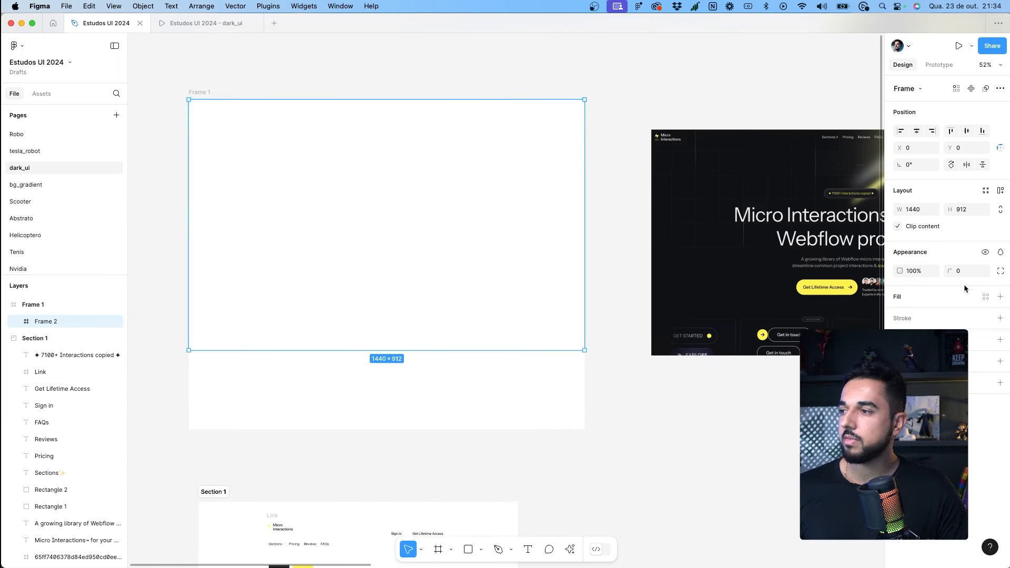
Step: Add a fill to the nested Frame 2 and apply the black colour style to it
{"action": "left_click", "coordinate": [1000, 297]}
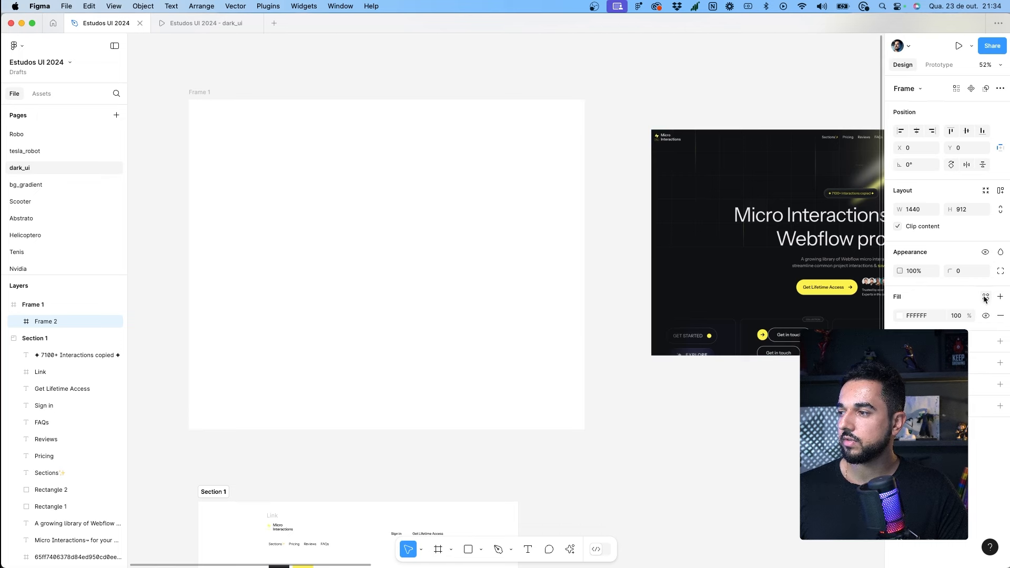
{"action": "left_click", "coordinate": [986, 298]}
{"action": "left_click", "coordinate": [772, 367]}
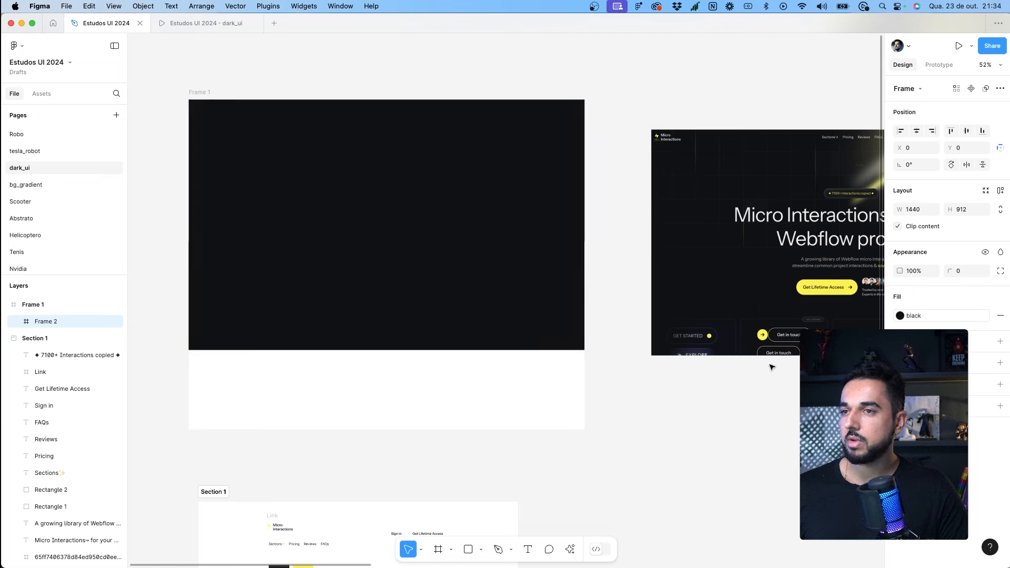
Step: Compare the black frame with the reference hero, preview it as a running prototype, and return to the design file
{"action": "left_click", "coordinate": [611, 164]}
{"action": "left_click", "coordinate": [466, 251]}
{"action": "left_click_drag", "start_coordinate": [574, 249], "coordinate": [341, 270]}
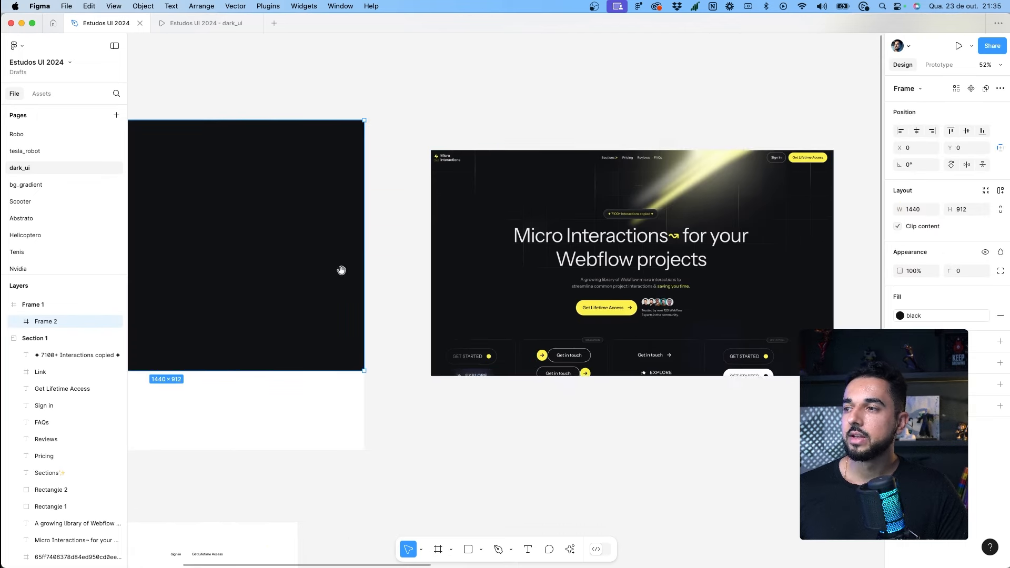
{"action": "left_click_drag", "start_coordinate": [431, 99], "coordinate": [581, 84]}
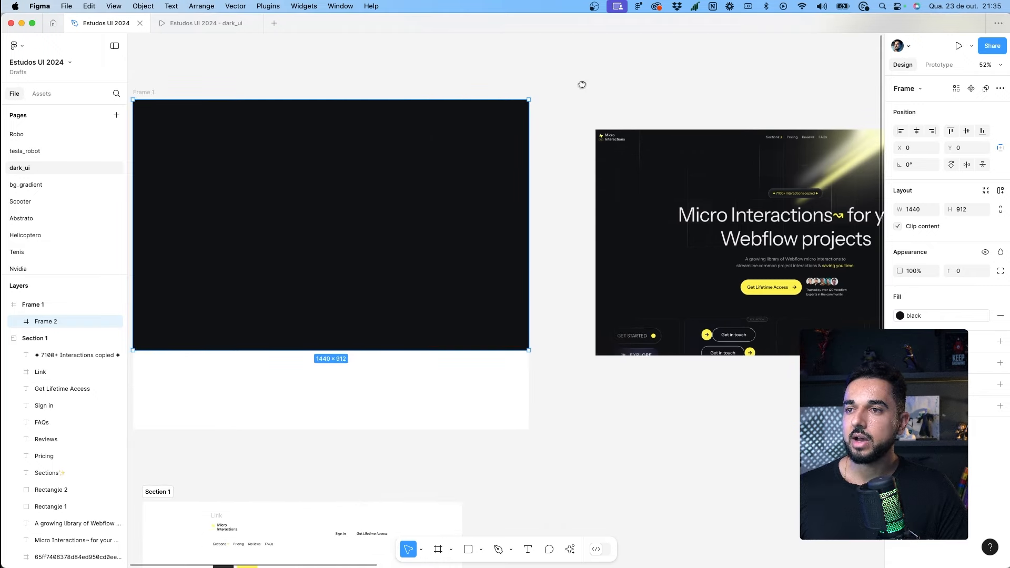
{"action": "left_click_drag", "start_coordinate": [360, 78], "coordinate": [405, 78]}
{"action": "left_click", "coordinate": [405, 78]}
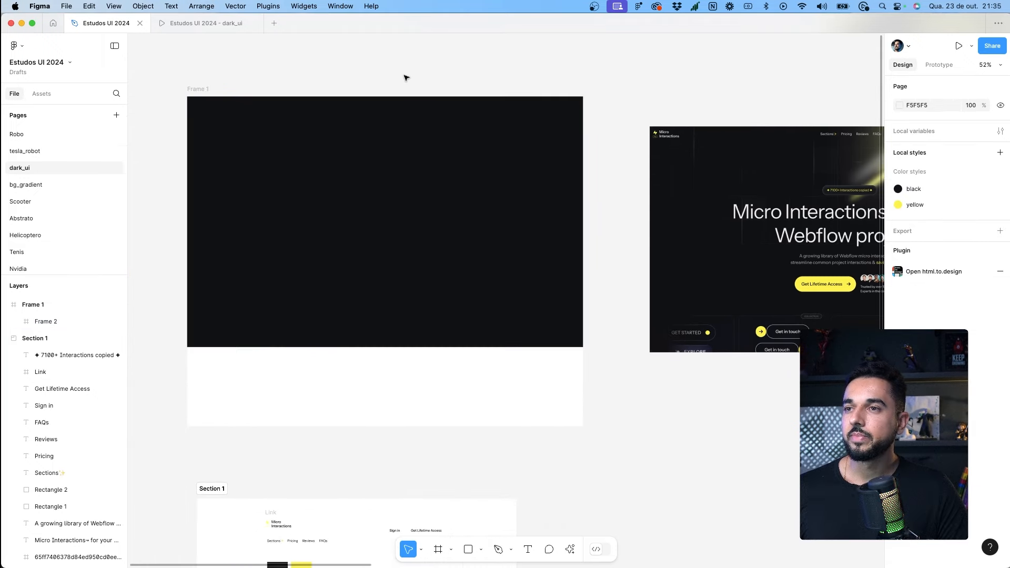
{"action": "left_click", "coordinate": [958, 46]}
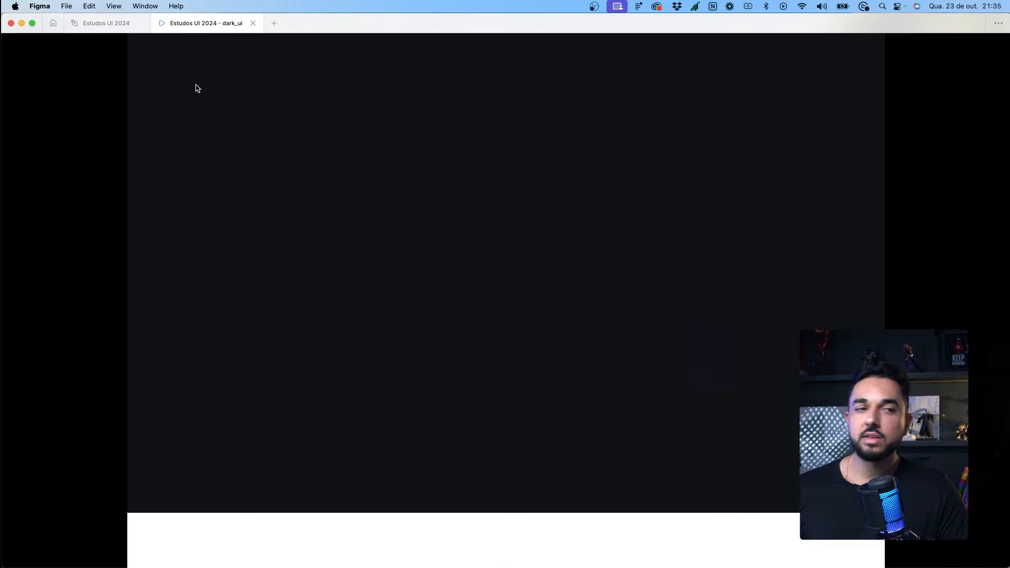
{"action": "left_click", "coordinate": [85, 21]}
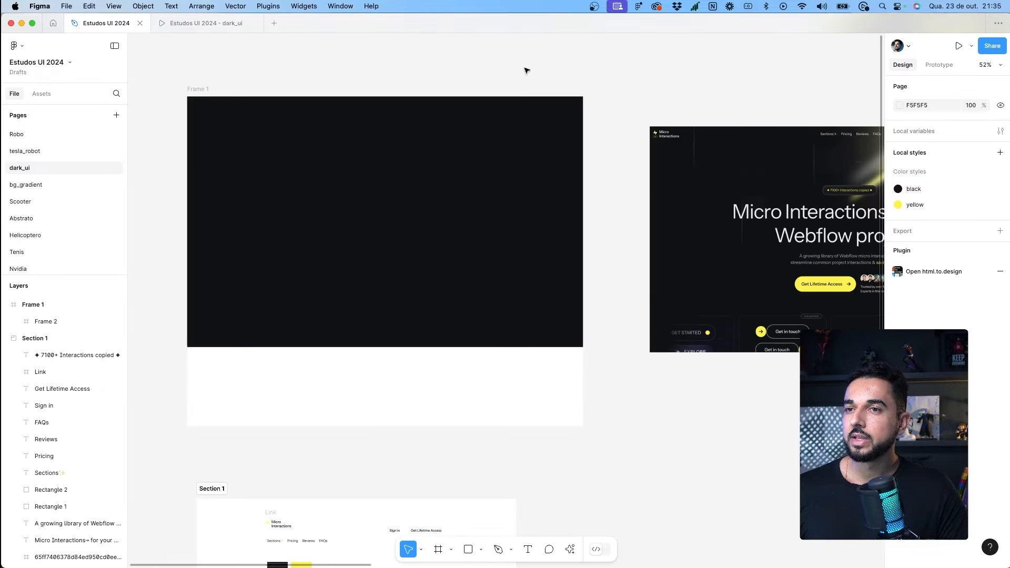
Step: Draw an extra frame of about 696 × 538 in the empty space beside Frame 1
{"action": "scroll", "coordinate": [576, 129], "scroll_direction": "left", "scroll_amount": 5}
{"action": "key", "text": "f"}
{"action": "left_click_drag", "start_coordinate": [144, 151], "coordinate": [335, 299]}
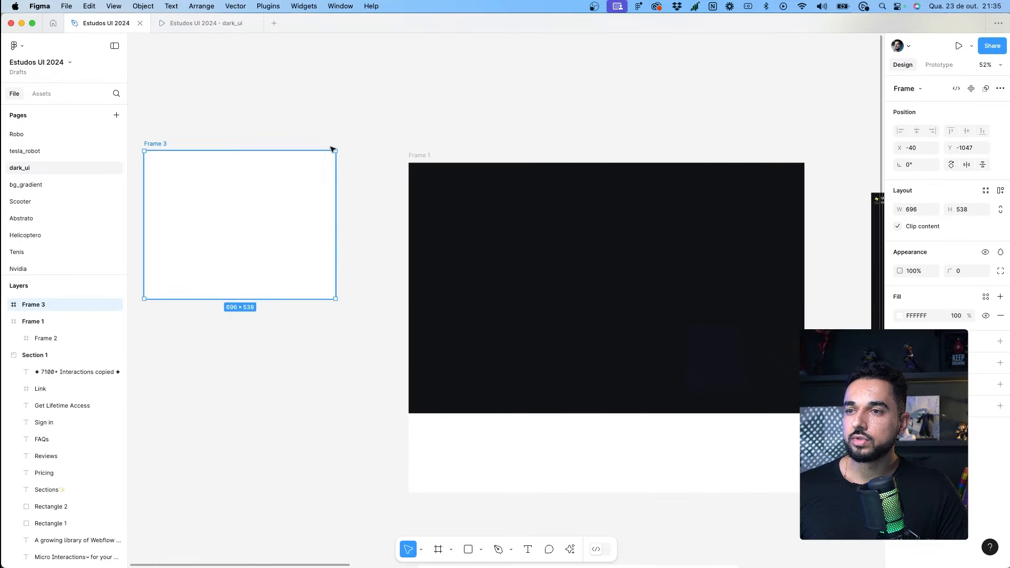
Step: Step through all the frames in the prototype preview to check their order, restart it, and close the preview
{"action": "key", "text": "ctrl+Tab"}
{"action": "key", "text": "Right"}
{"action": "key", "text": "Right"}
{"action": "key", "text": "Right"}
{"action": "key", "text": "Right"}
{"action": "key", "text": "Right"}
{"action": "key", "text": "Right"}
{"action": "key", "text": "Right"}
{"action": "key", "text": "Right"}
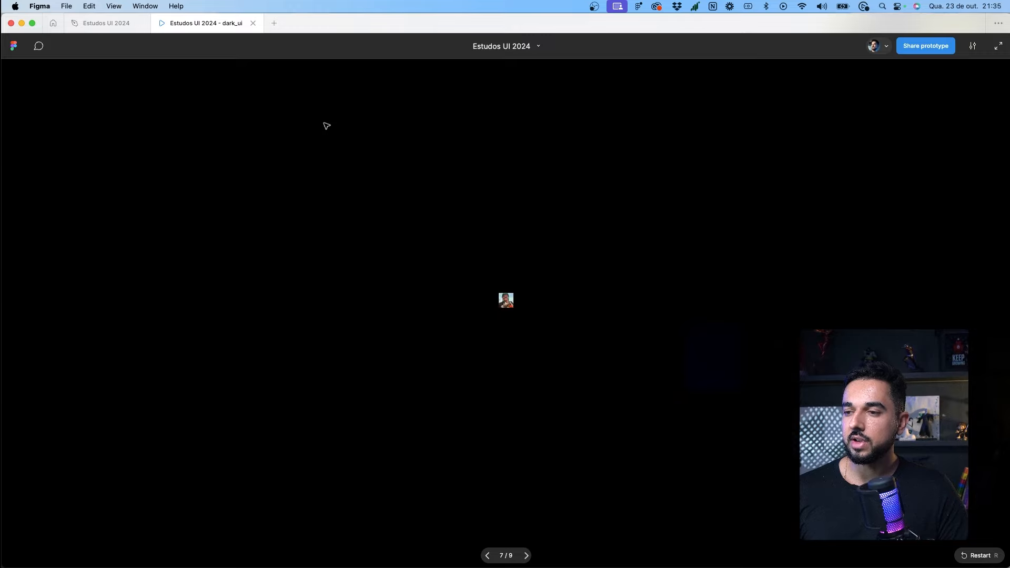
{"action": "key", "text": "r"}
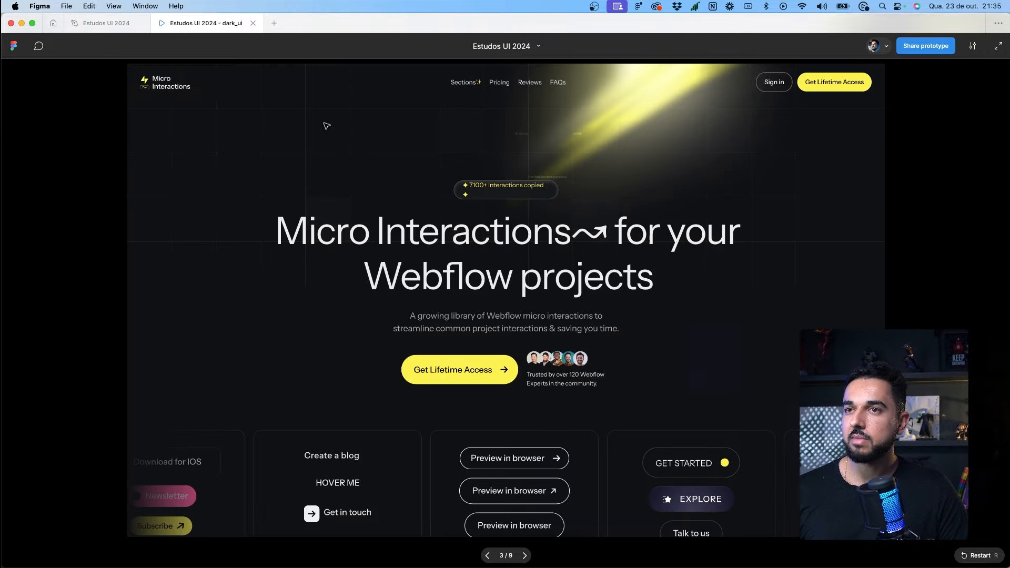
{"action": "key", "text": "super+w"}
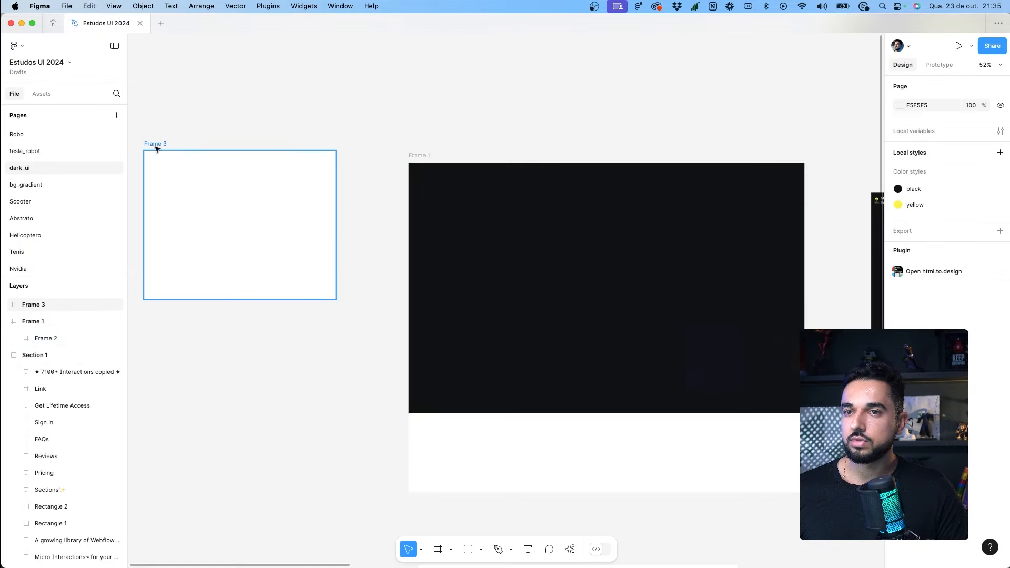
Step: Delete the extra Frame 3 and undo the accidental move of Frame 1
{"action": "left_click", "coordinate": [156, 149]}
{"action": "key", "text": "Delete"}
{"action": "left_click", "coordinate": [418, 153]}
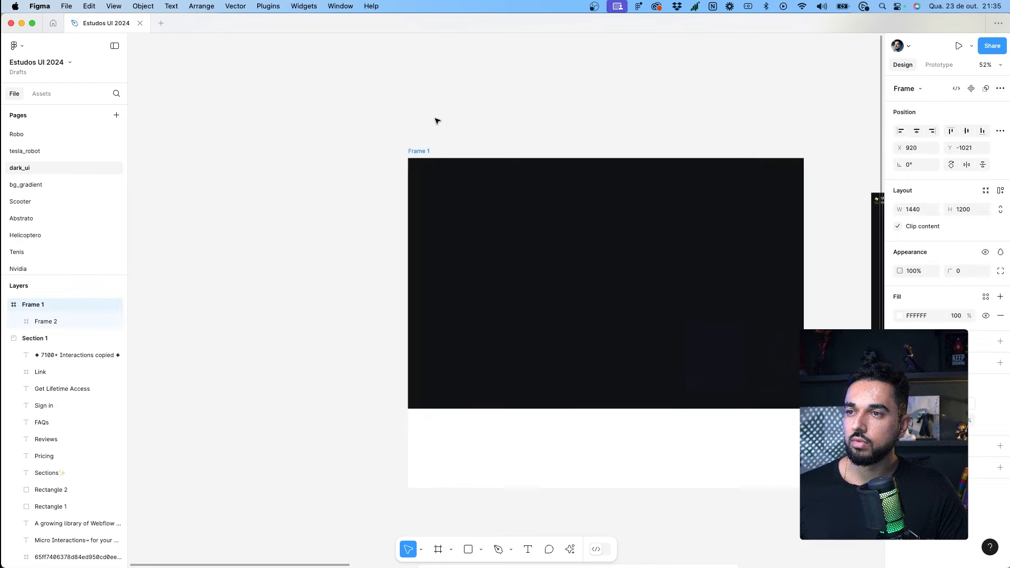
{"action": "scroll", "coordinate": [415, 137], "scroll_direction": "right", "scroll_amount": 5}
{"action": "key", "text": "super+z"}
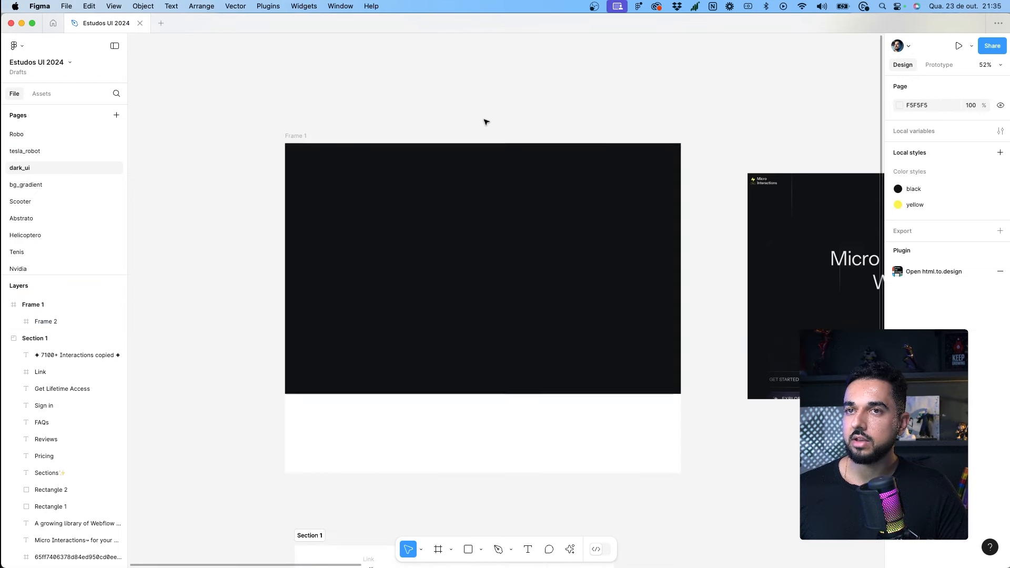
Step: Make Frame 1 a prototype flow starting point and name the flow home
{"action": "left_click", "coordinate": [296, 136]}
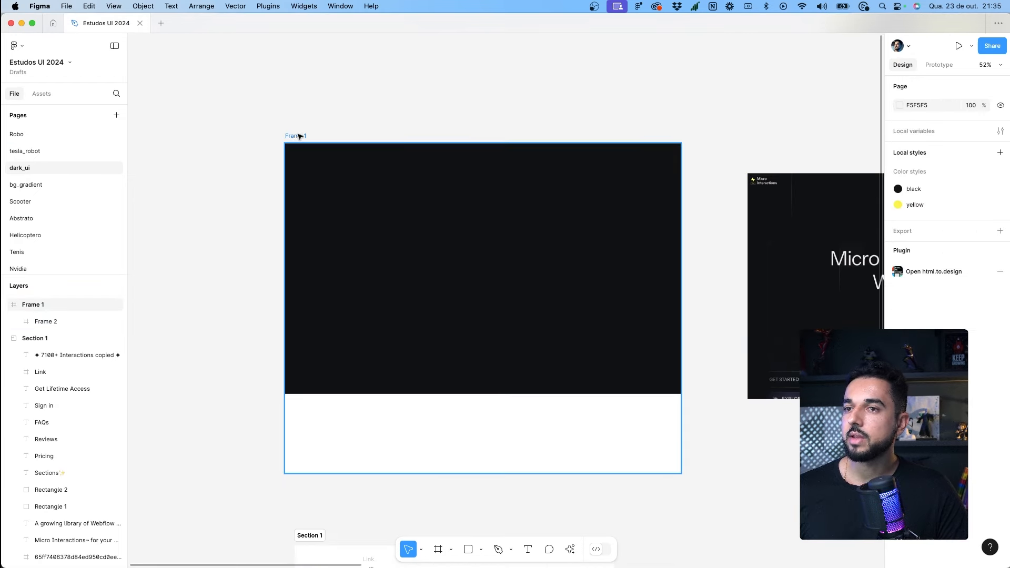
{"action": "left_click", "coordinate": [942, 65]}
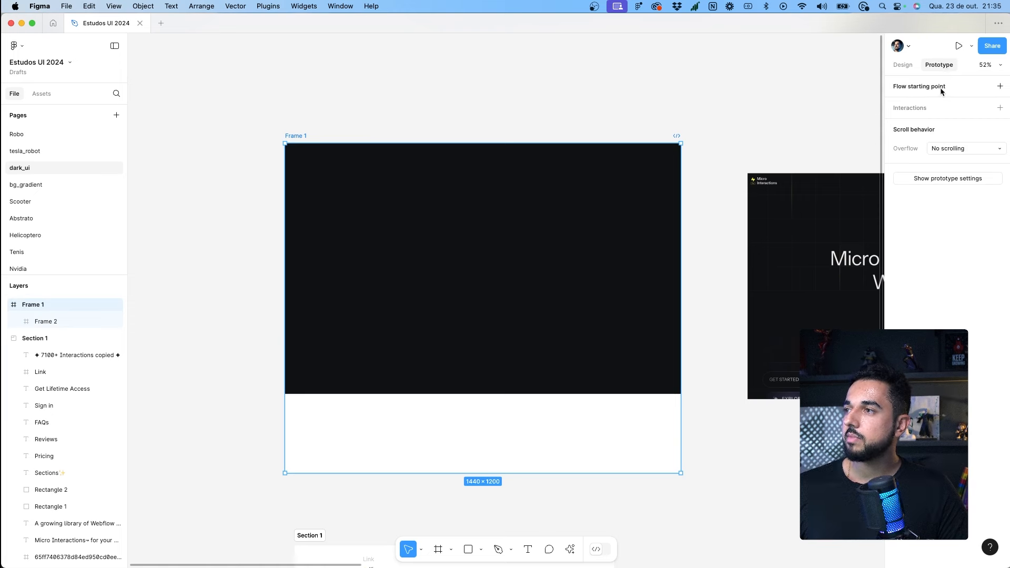
{"action": "left_click", "coordinate": [941, 88]}
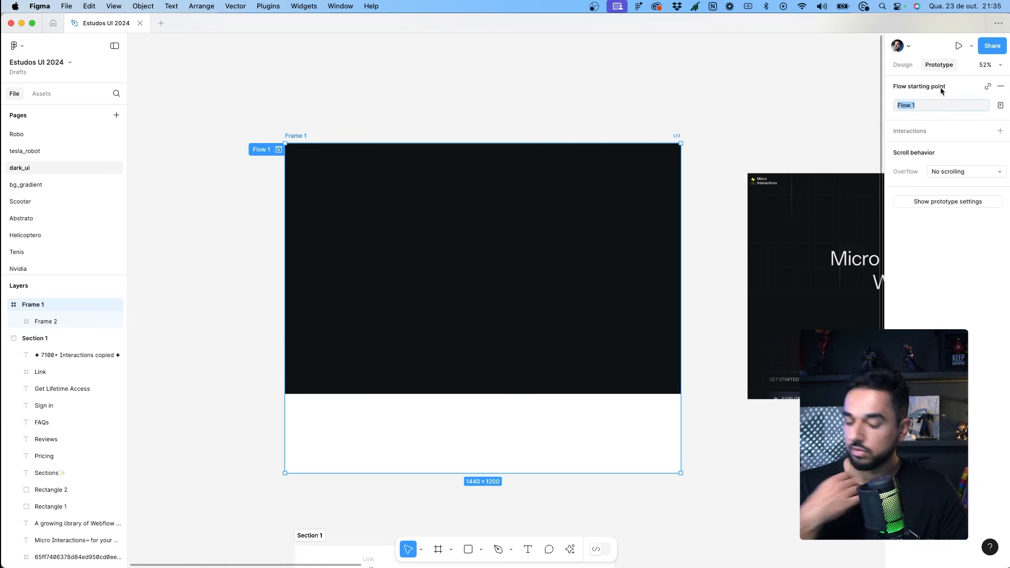
{"action": "type", "text": "home"}
{"action": "key", "text": "Return"}
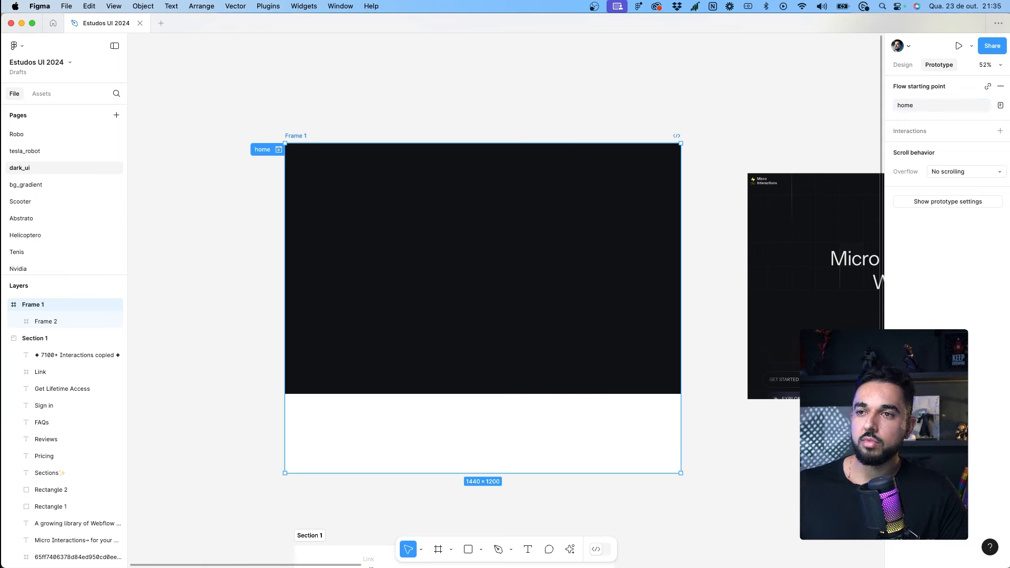
Step: Rename Frame 1 as home, check it in the prototype preview, and return to the design file
{"action": "key", "text": "super+r"}
{"action": "type", "text": "home"}
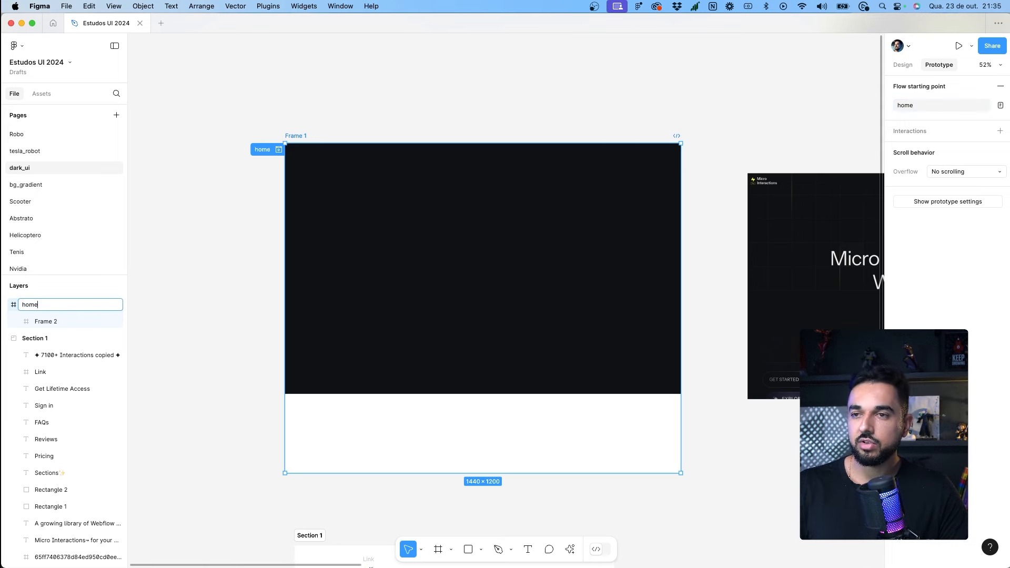
{"action": "key", "text": "Return"}
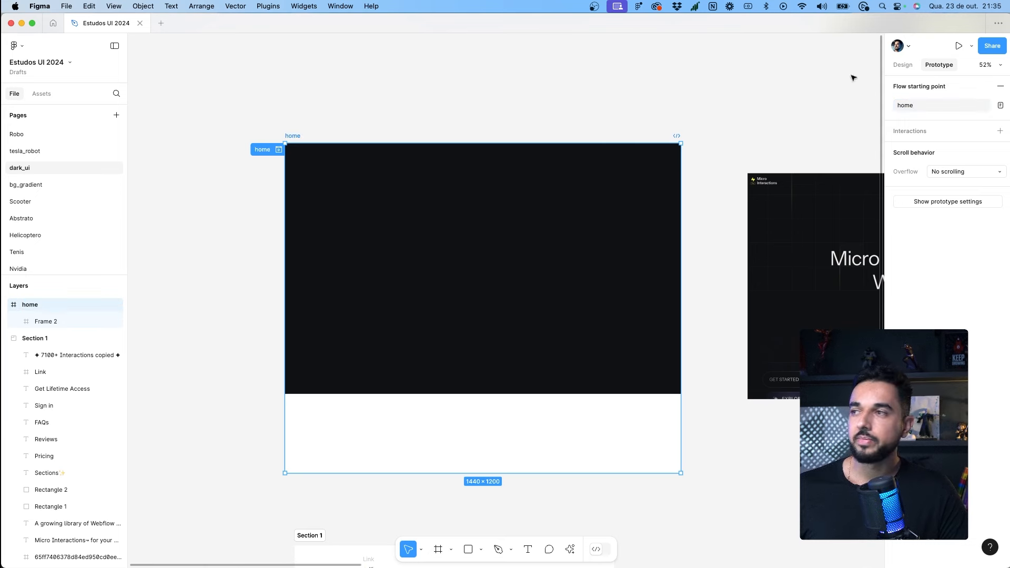
{"action": "left_click", "coordinate": [958, 46]}
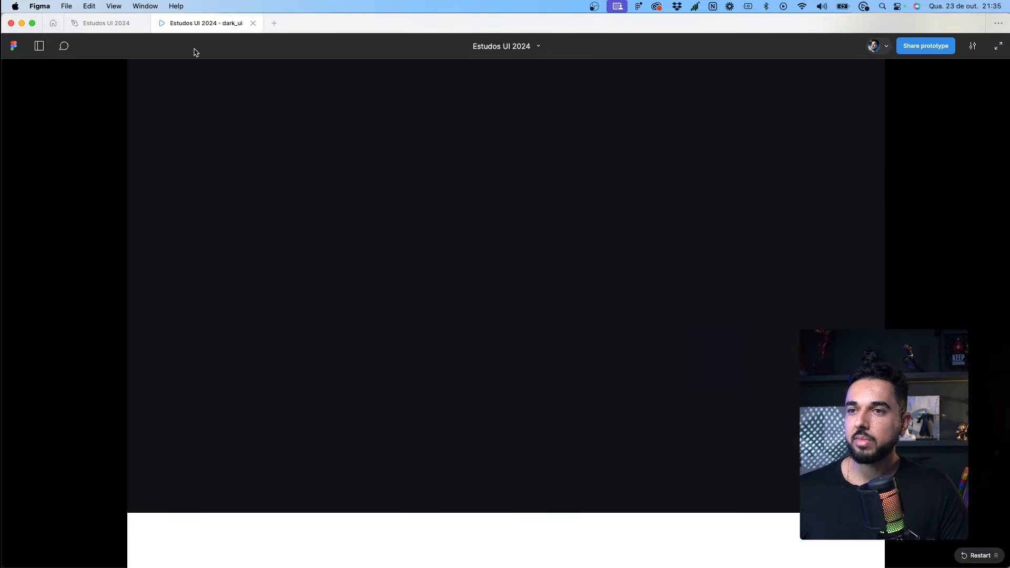
{"action": "left_click", "coordinate": [116, 26]}
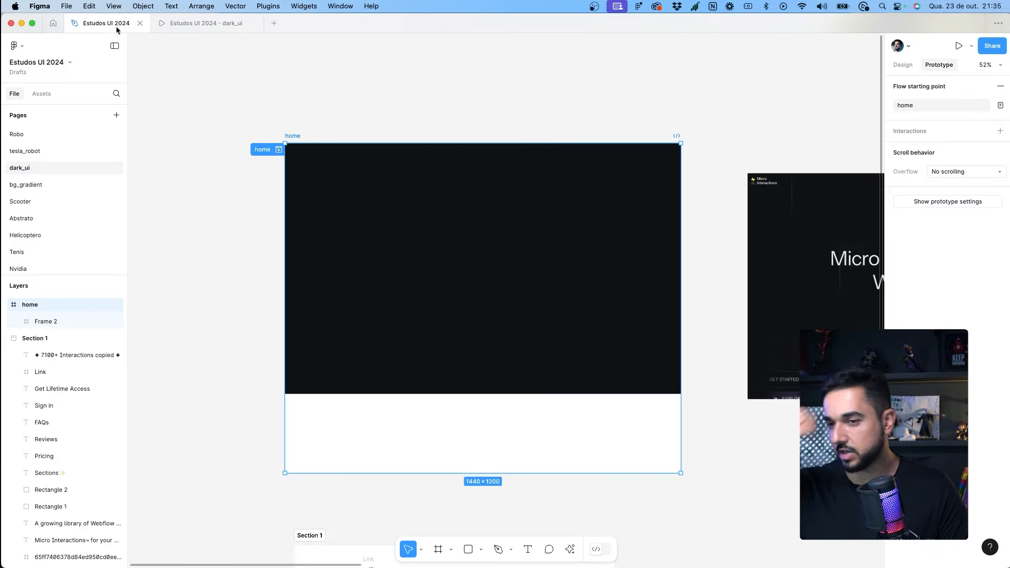
Step: Examine the reference hero screenshot and the sections of the imported microinteractions.co page
{"action": "left_click", "coordinate": [363, 82]}
{"action": "left_click", "coordinate": [294, 140]}
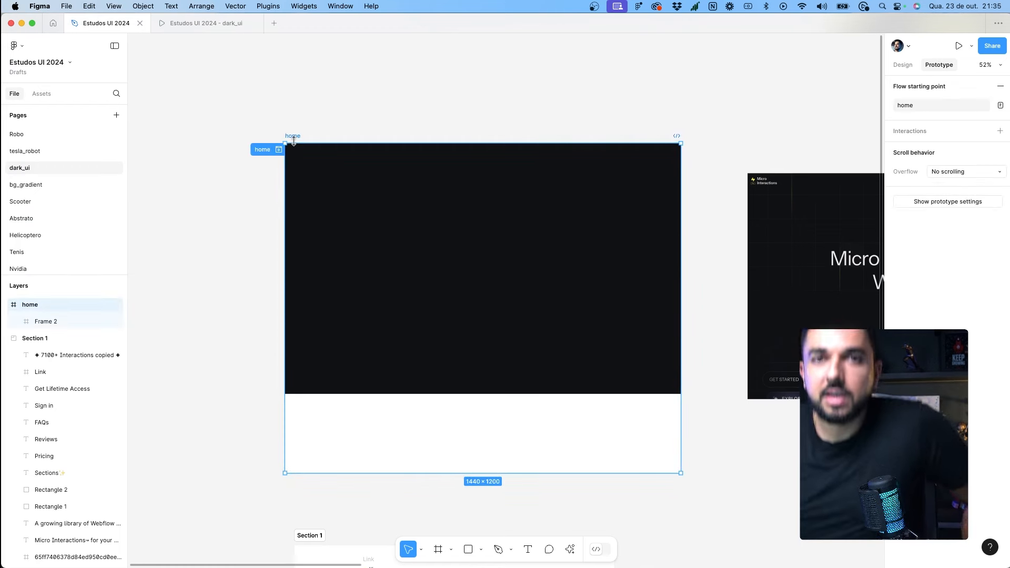
{"action": "scroll", "coordinate": [363, 128], "scroll_direction": "left", "scroll_amount": 3}
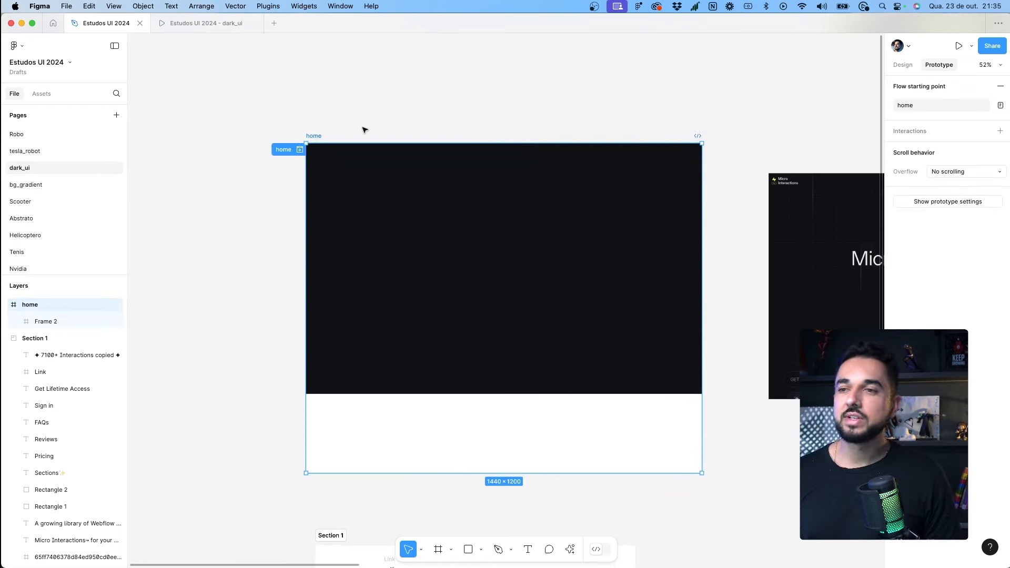
{"action": "left_click", "coordinate": [903, 64]}
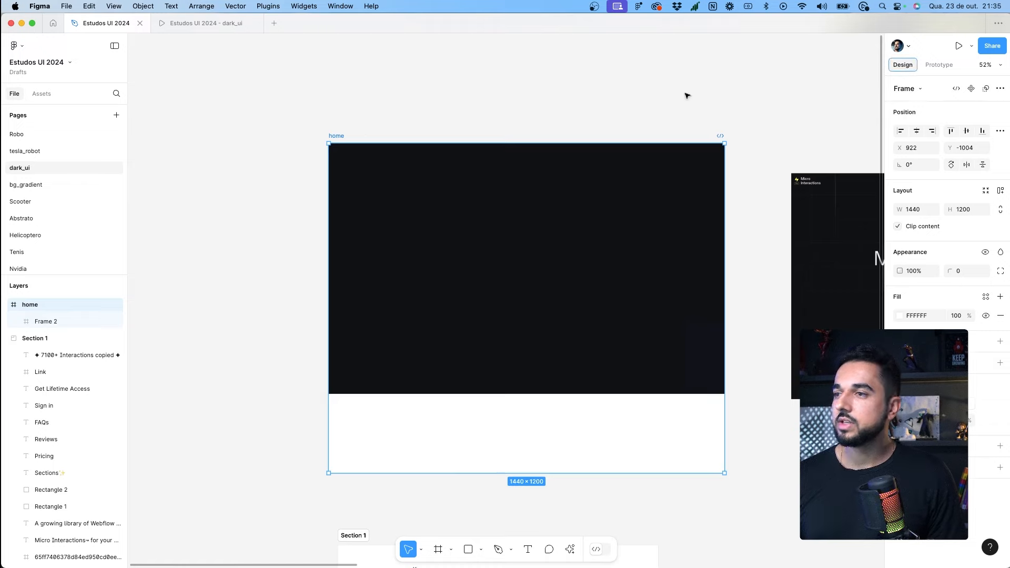
{"action": "left_click_drag", "start_coordinate": [689, 98], "coordinate": [293, 69]}
{"action": "scroll", "coordinate": [539, 105], "scroll_direction": "right", "scroll_amount": 5}
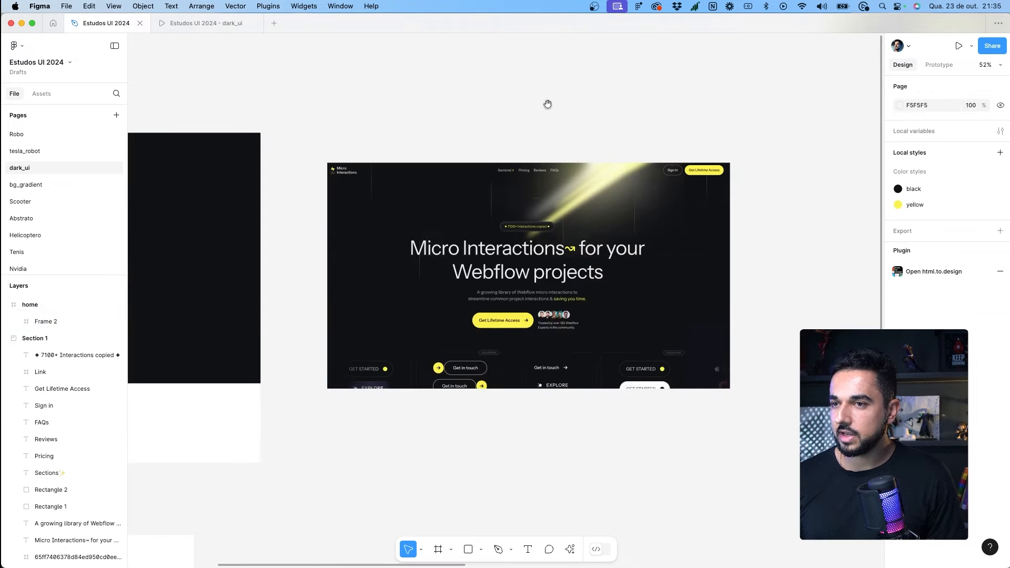
{"action": "left_click_drag", "start_coordinate": [637, 110], "coordinate": [325, 110]}
{"action": "left_click_drag", "start_coordinate": [652, 142], "coordinate": [342, 149]}
{"action": "left_click_drag", "start_coordinate": [717, 158], "coordinate": [410, 157]}
{"action": "scroll", "coordinate": [597, 160], "scroll_direction": "down", "scroll_amount": 5}
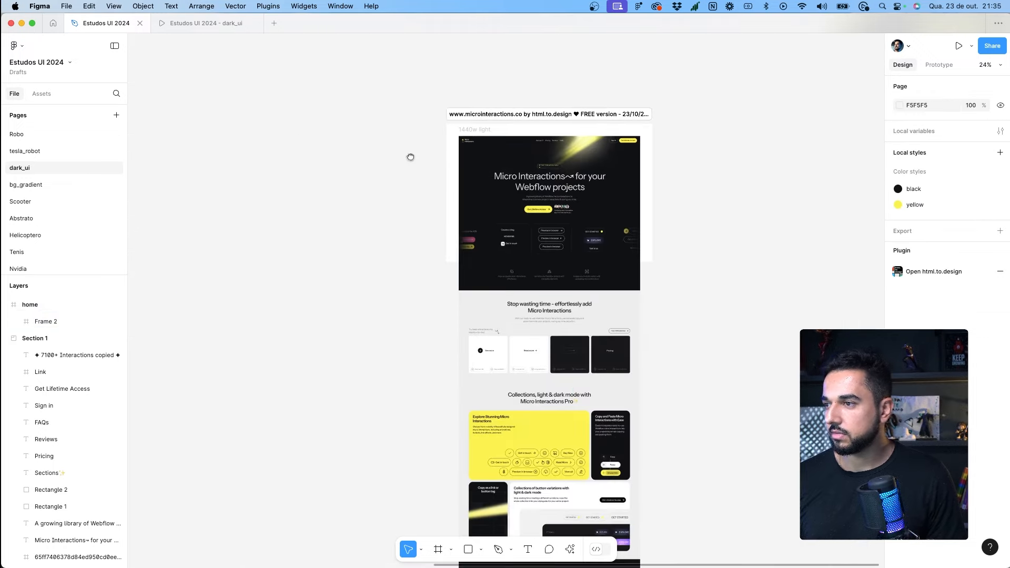
{"action": "scroll", "coordinate": [472, 147], "scroll_direction": "up", "scroll_amount": 4}
{"action": "left_click_drag", "start_coordinate": [472, 146], "coordinate": [330, 93]}
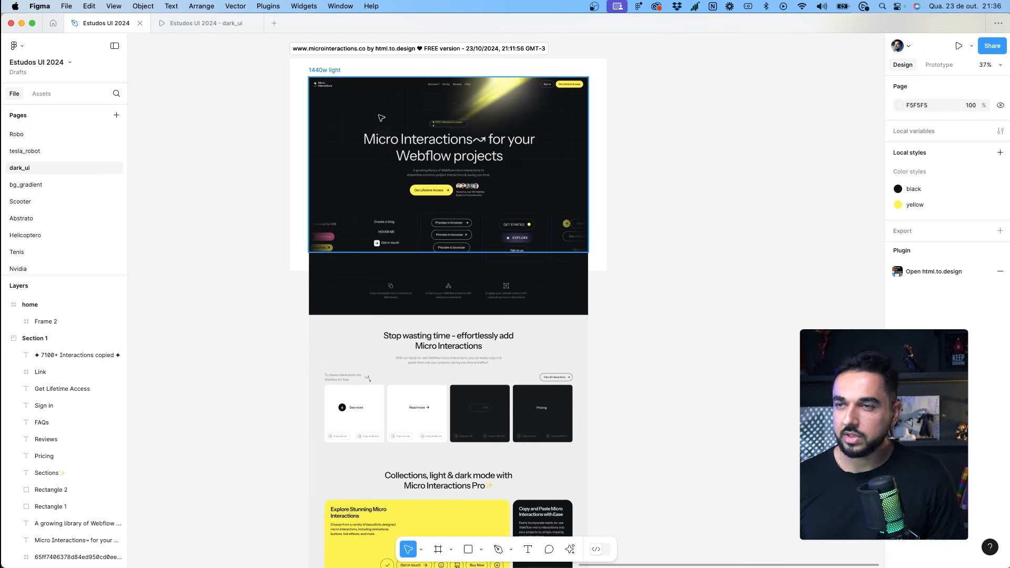
{"action": "scroll", "coordinate": [371, 344], "scroll_direction": "down", "scroll_amount": 5}
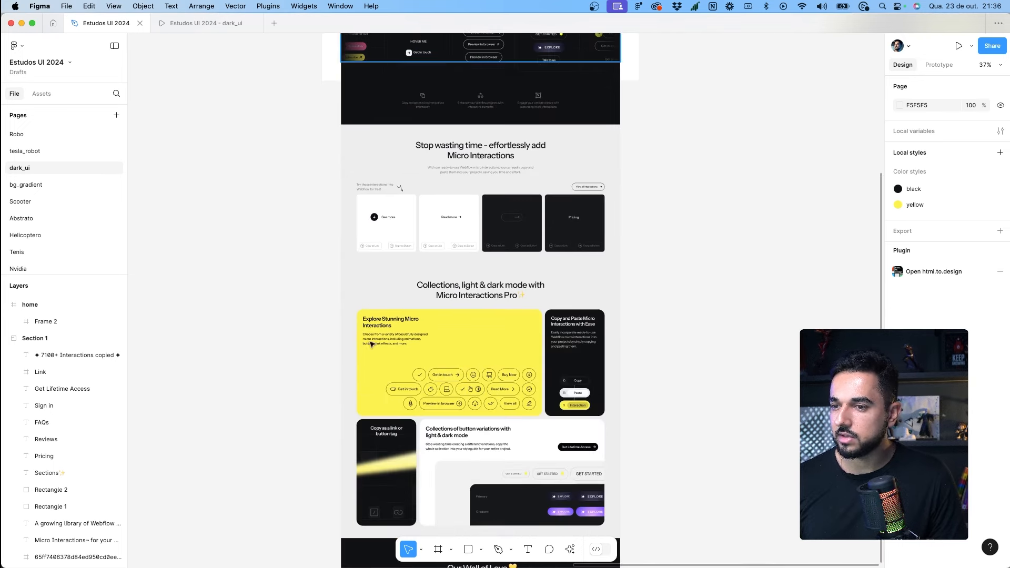
{"action": "scroll", "coordinate": [419, 369], "scroll_direction": "down", "scroll_amount": 3}
Step: Toggle the layout grids while inspecting the Body frame of the imported page, and return to the home frame's area
{"action": "left_click", "coordinate": [569, 267]}
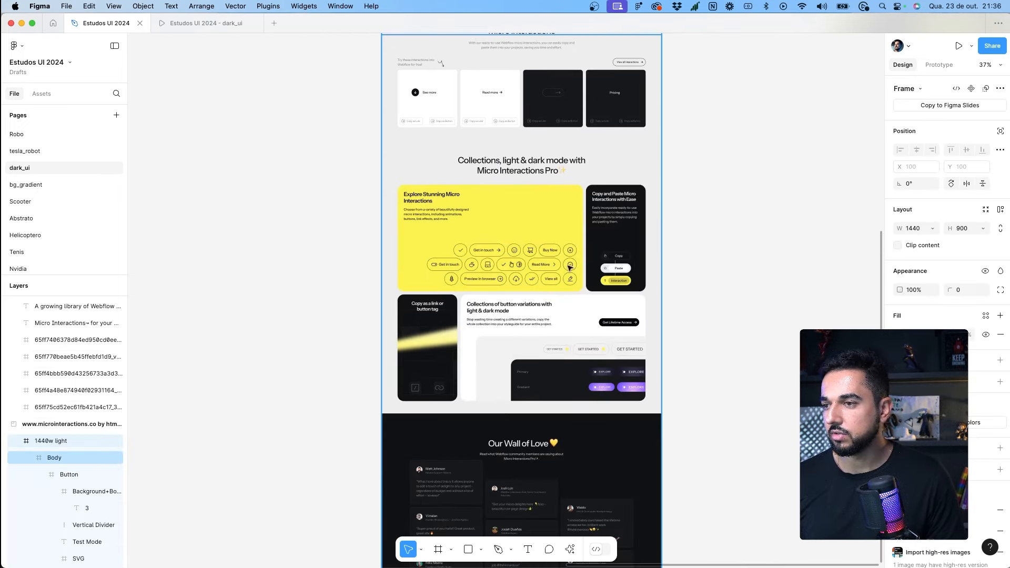
{"action": "key", "text": "shift+g"}
{"action": "key", "text": "shift+g"}
{"action": "scroll", "coordinate": [568, 267], "scroll_direction": "left", "scroll_amount": 10}
{"action": "scroll", "coordinate": [568, 267], "scroll_direction": "up", "scroll_amount": 10}
{"action": "scroll", "coordinate": [568, 267], "scroll_direction": "left", "scroll_amount": 5}
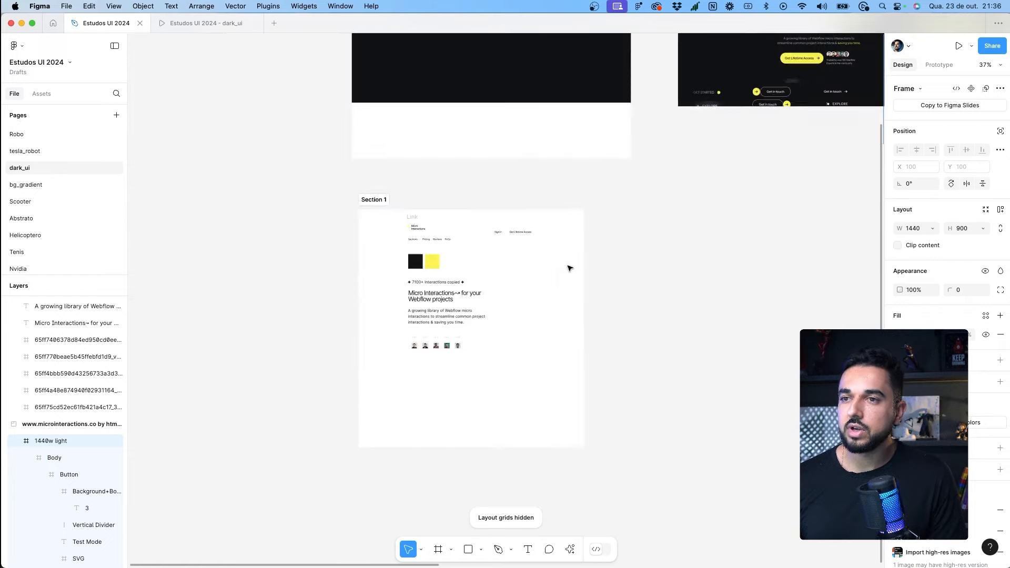
Step: Add a layout grid to the home frame
{"action": "left_click", "coordinate": [372, 182]}
{"action": "key", "text": "z"}
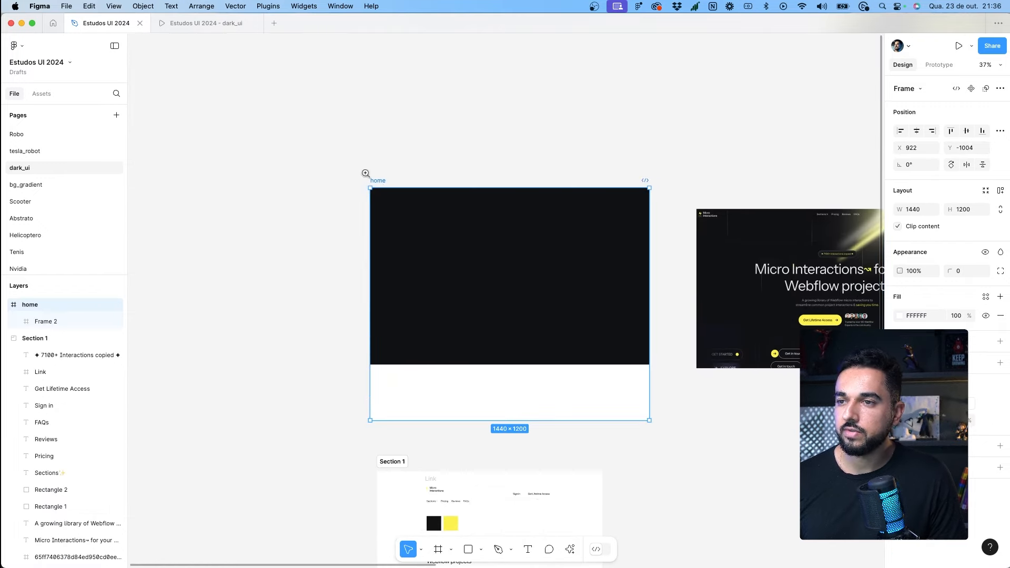
{"action": "left_click_drag", "start_coordinate": [355, 165], "coordinate": [684, 459]}
{"action": "key", "text": "space"}
{"action": "left_click_drag", "start_coordinate": [614, 396], "coordinate": [568, 388]}
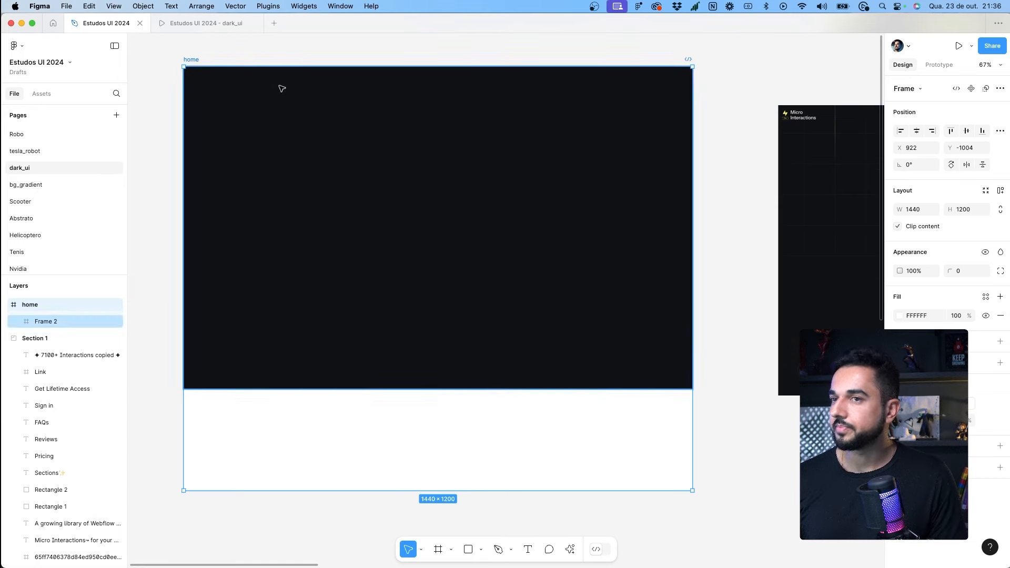
{"action": "left_click", "coordinate": [214, 54]}
{"action": "left_click", "coordinate": [198, 60]}
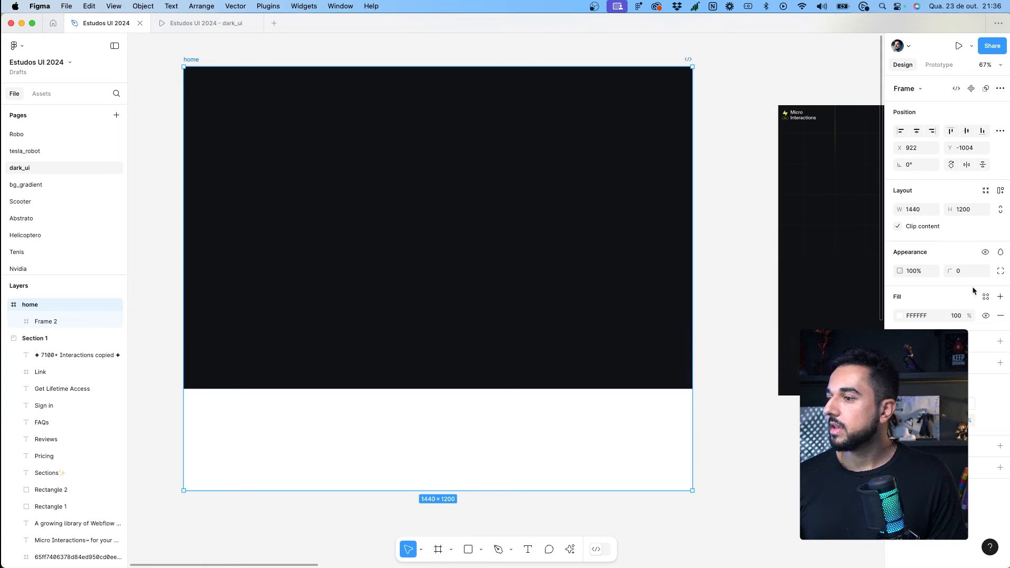
{"action": "left_click", "coordinate": [999, 448]}
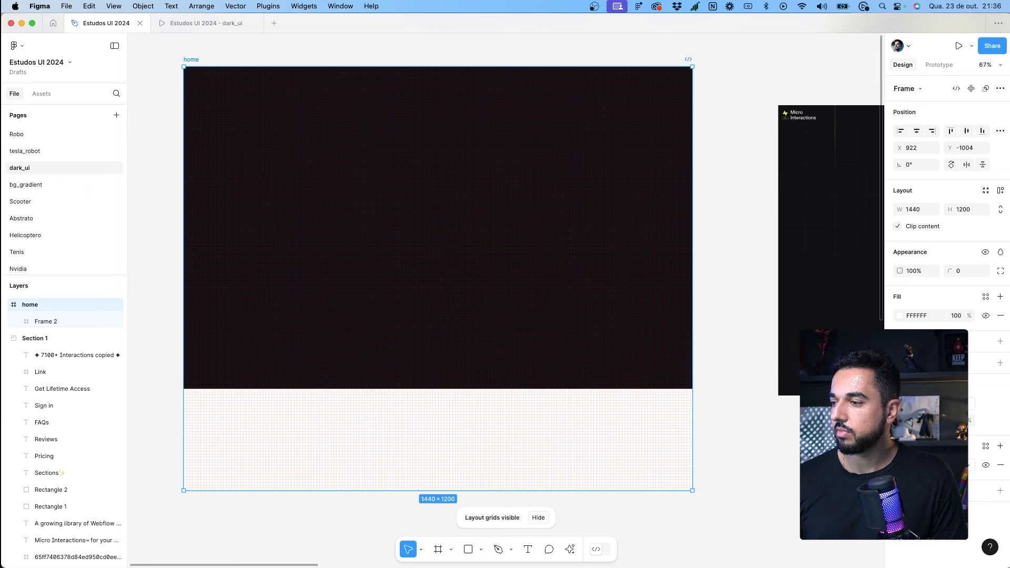
Step: Change the home frame's layout grid to columns and set the count to 12
{"action": "left_click", "coordinate": [951, 465]}
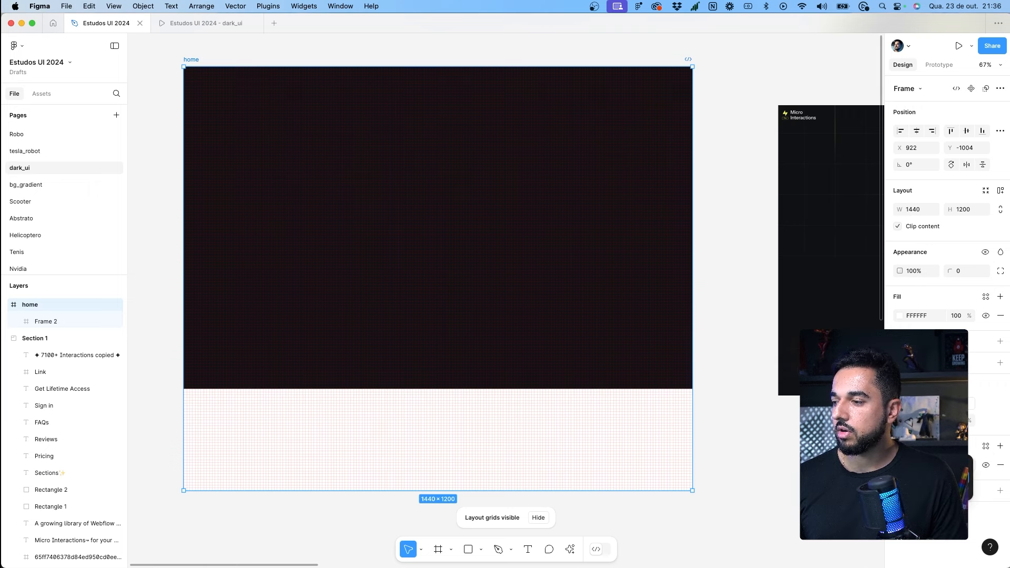
{"action": "left_click", "coordinate": [941, 478]}
{"action": "left_click", "coordinate": [899, 465]}
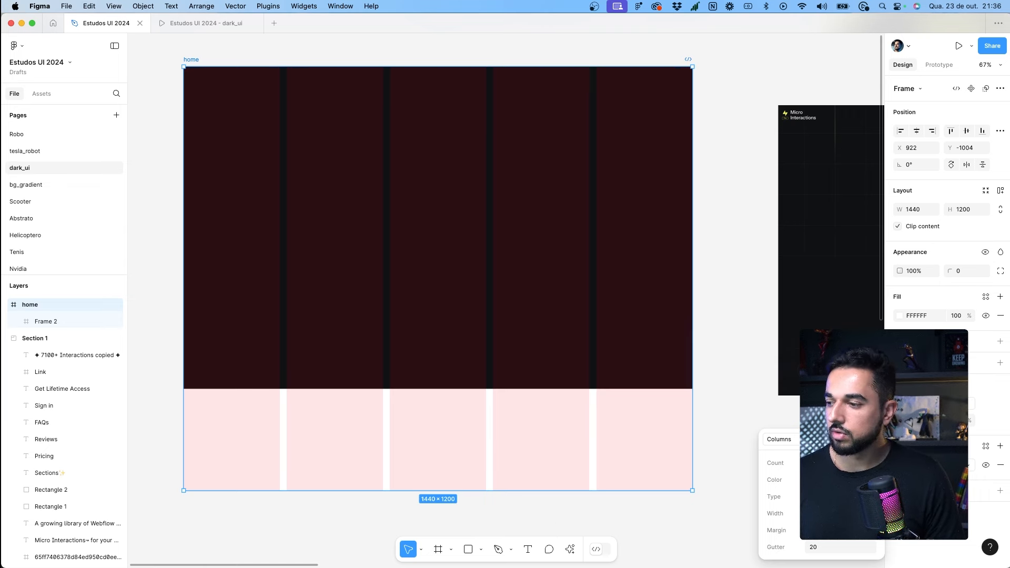
{"action": "type", "text": "12"}
{"action": "key", "text": "Return"}
Step: Centre the grid columns in the home frame, set their width to 72, and widen the gutter between them
{"action": "left_click", "coordinate": [833, 484]}
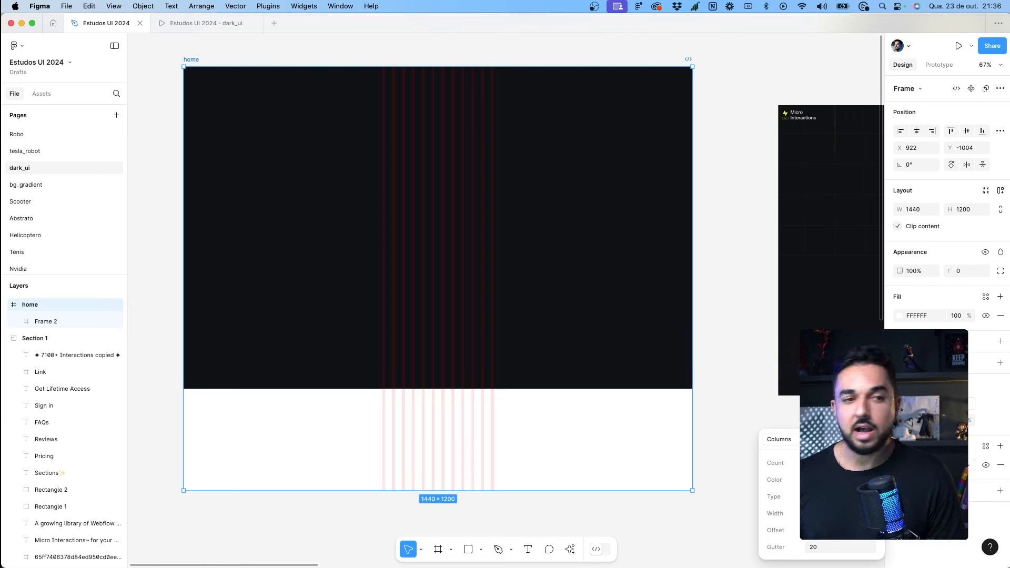
{"action": "type", "text": "72"}
{"action": "key", "text": "Tab"}
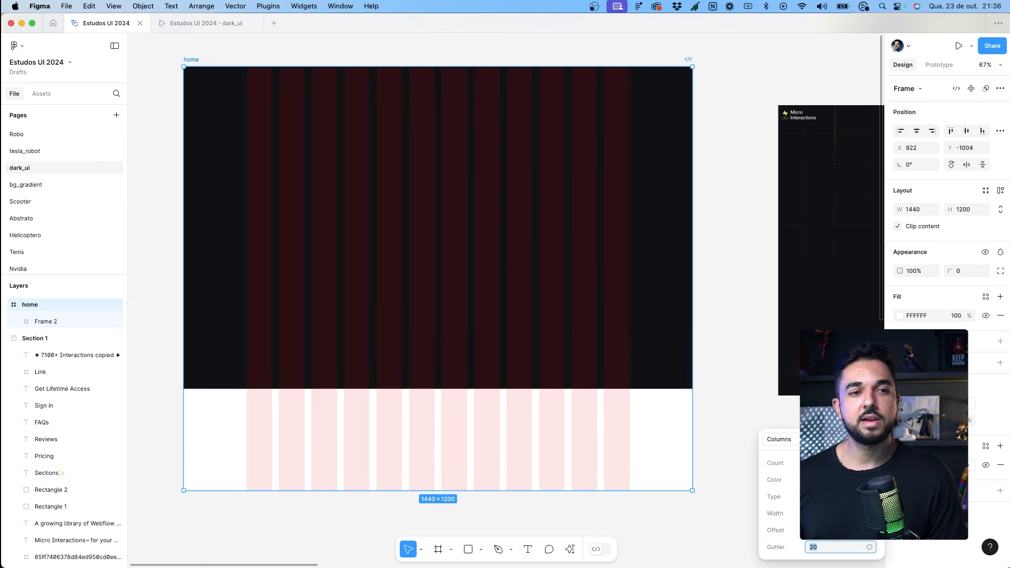
{"action": "key", "text": "Return"}
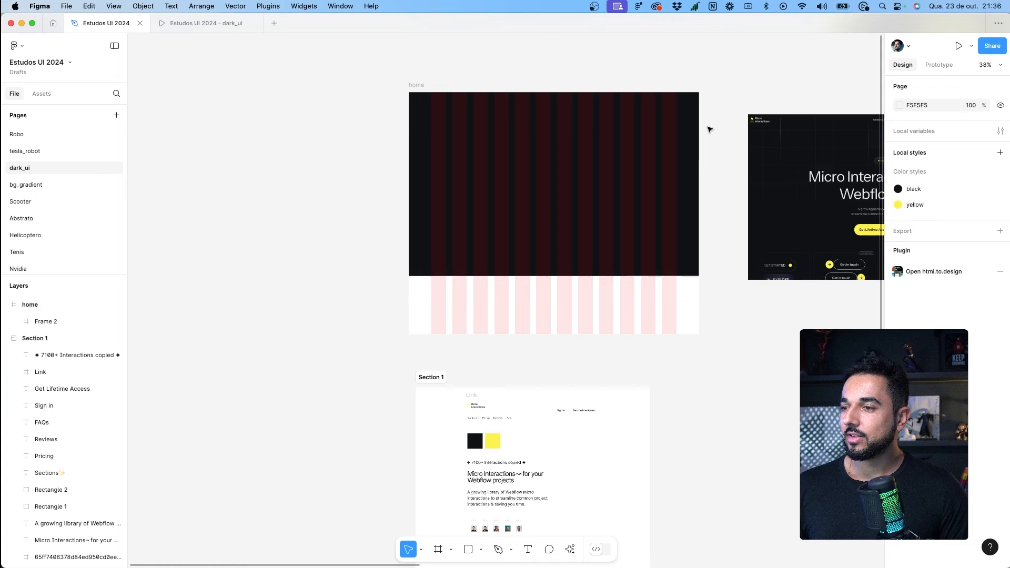
Step: Compare the home frame and its column grid with the prototype preview, and return to the design file
{"action": "left_click", "coordinate": [415, 85]}
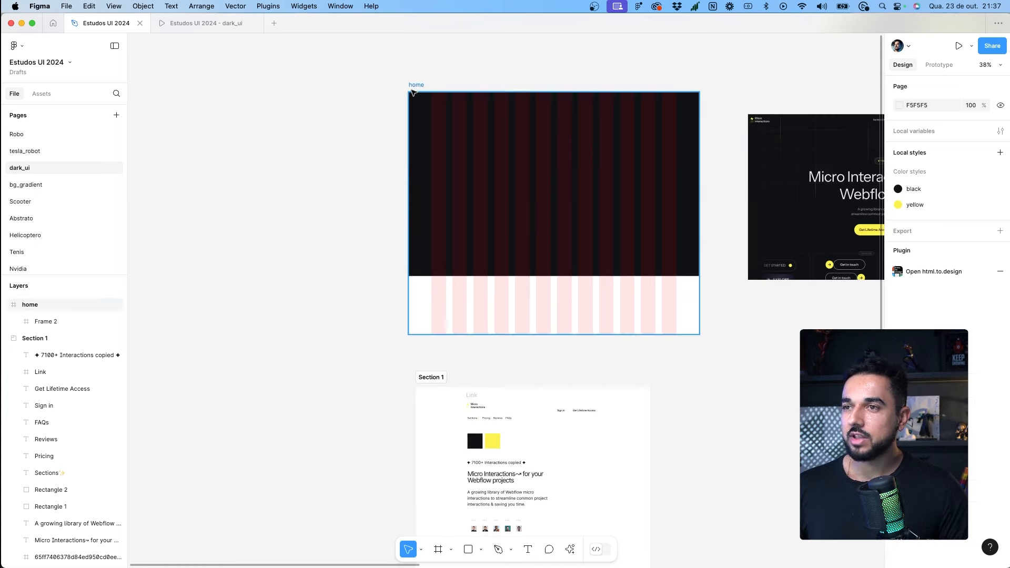
{"action": "scroll", "coordinate": [465, 84], "scroll_direction": "right", "scroll_amount": 5}
{"action": "left_click", "coordinate": [219, 26]}
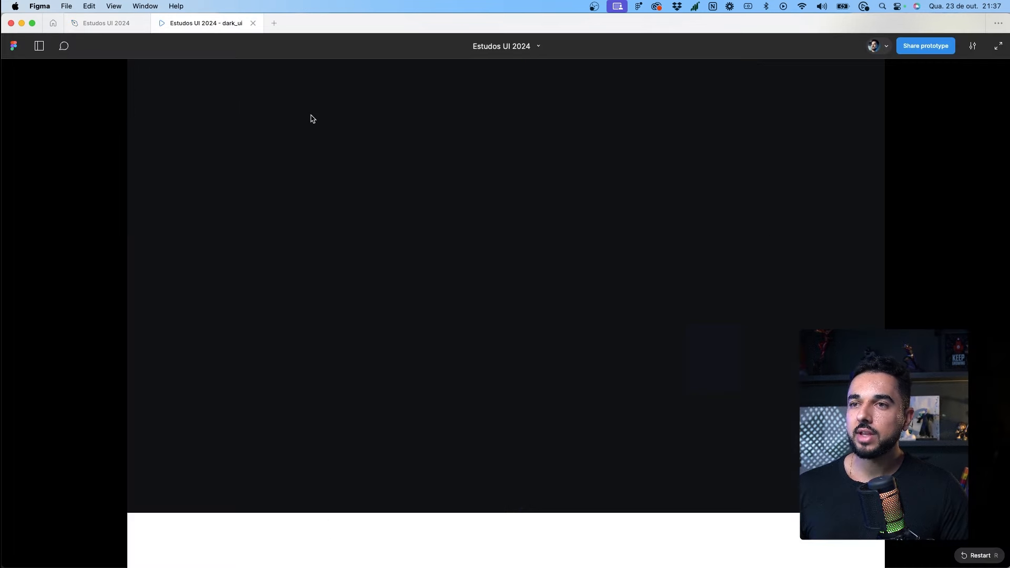
{"action": "left_click", "coordinate": [100, 24]}
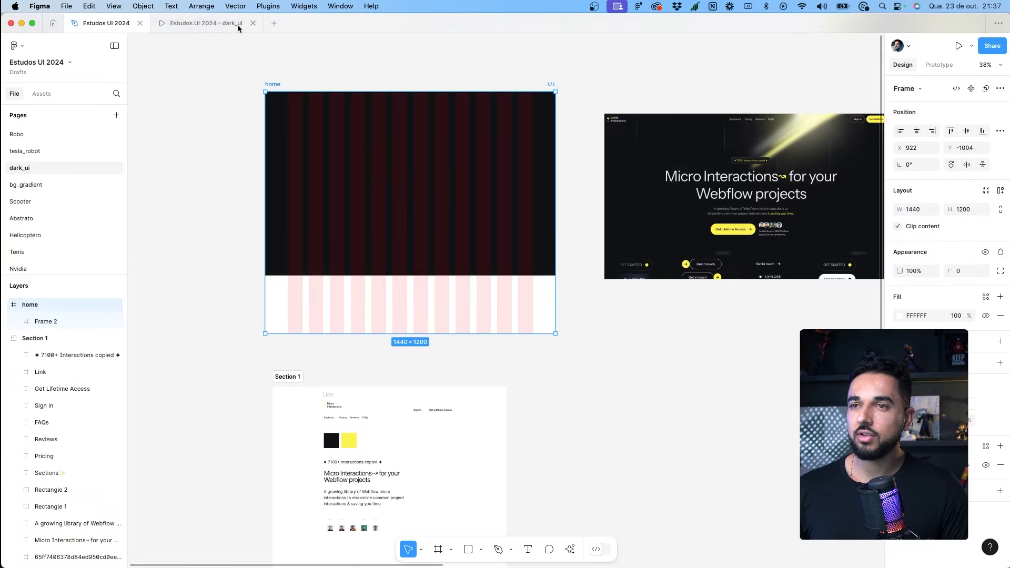
{"action": "left_click", "coordinate": [200, 27]}
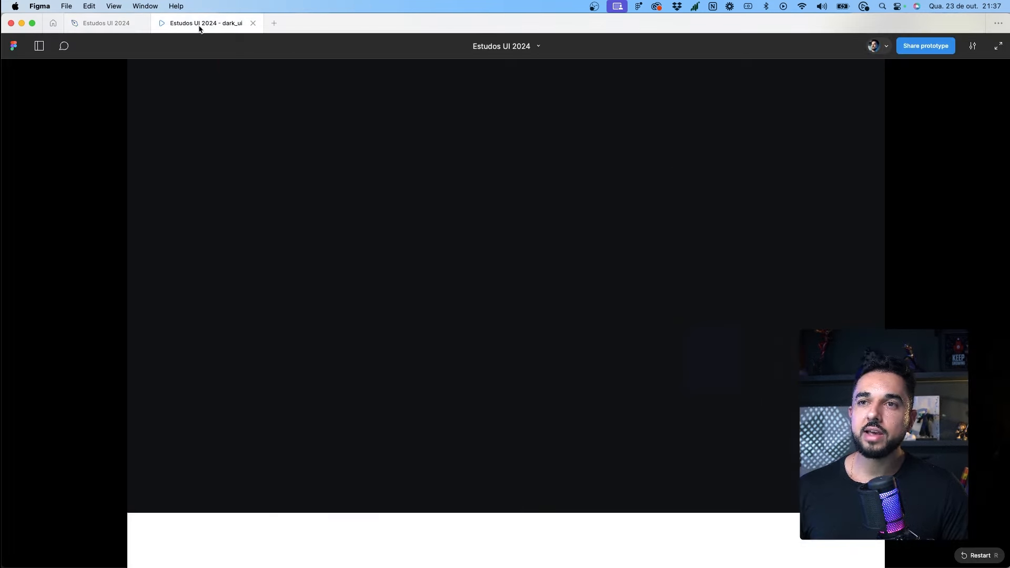
{"action": "left_click", "coordinate": [113, 23]}
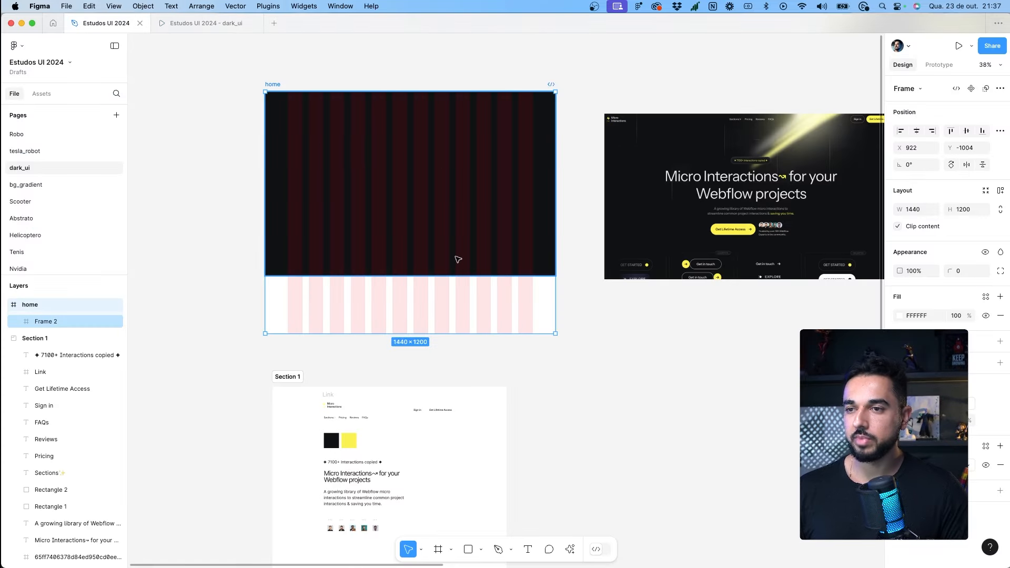
Step: Toggle the home frame's column grid off and on, ending with the grid shown
{"action": "left_click", "coordinate": [984, 464]}
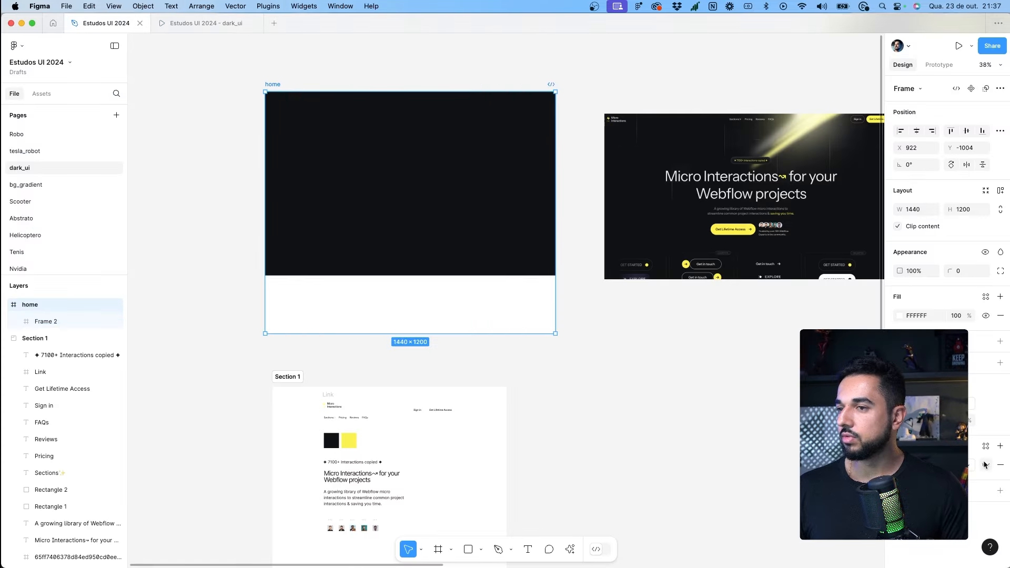
{"action": "left_click", "coordinate": [984, 464]}
{"action": "left_click", "coordinate": [985, 464]}
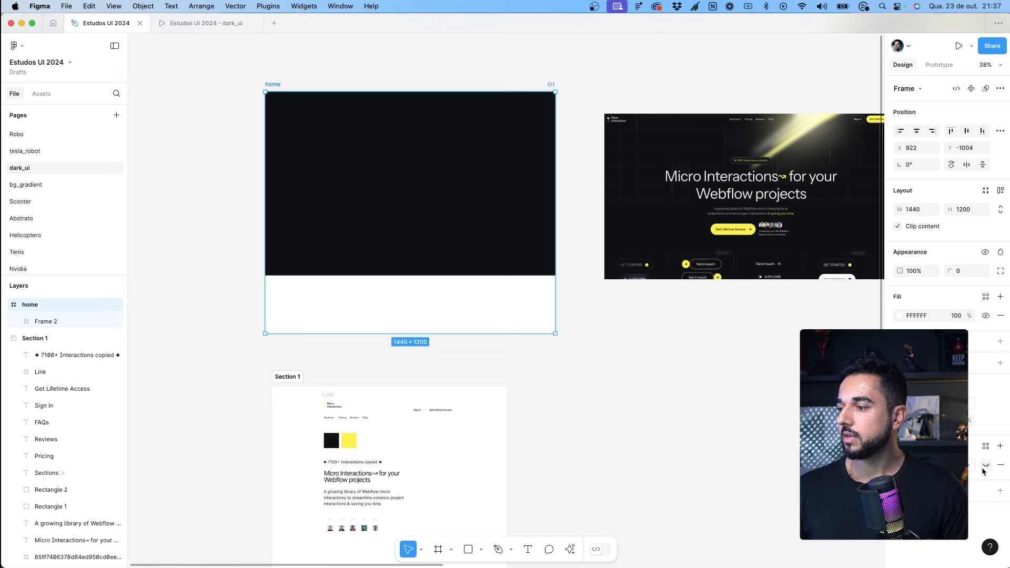
{"action": "left_click", "coordinate": [985, 465]}
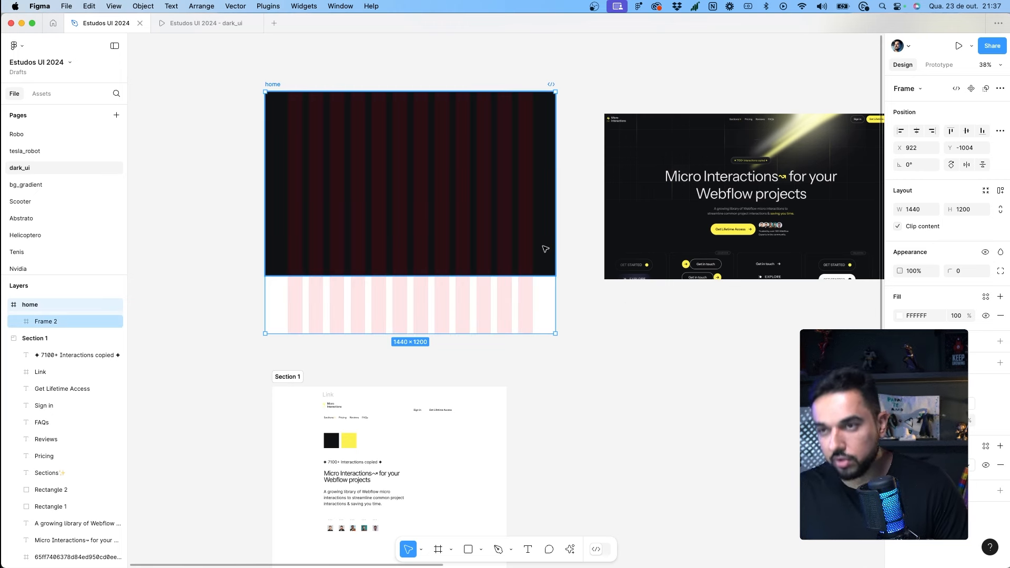
{"action": "key", "text": "ctrl+g"}
{"action": "key", "text": "ctrl+g"}
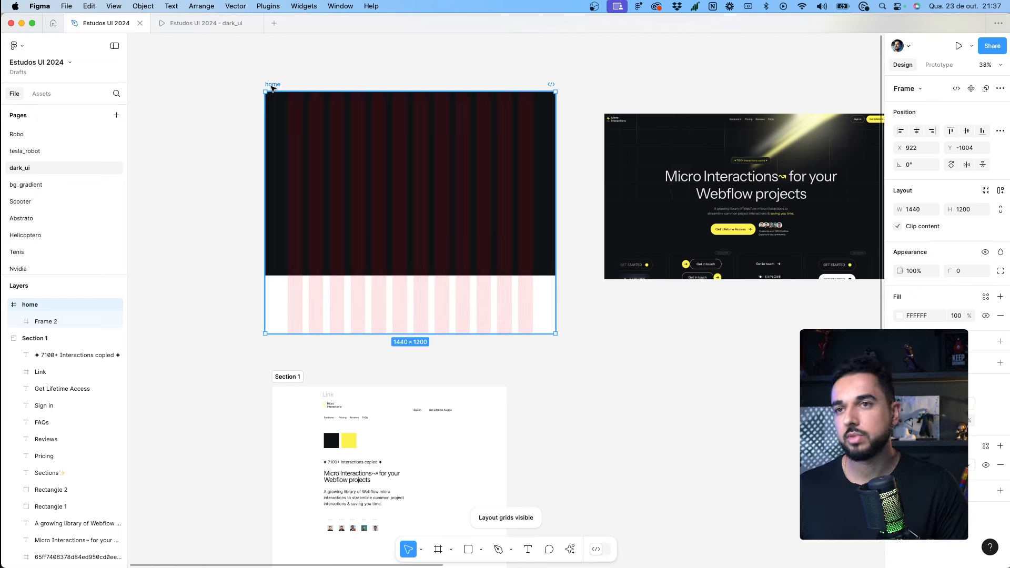
Step: Move the Micro Interactions logo from Section 1 into the black hero frame, at about X 120, Y 36
{"action": "left_click_drag", "start_coordinate": [242, 72], "coordinate": [681, 388]}
{"action": "scroll", "coordinate": [327, 286], "scroll_direction": "down", "scroll_amount": 5}
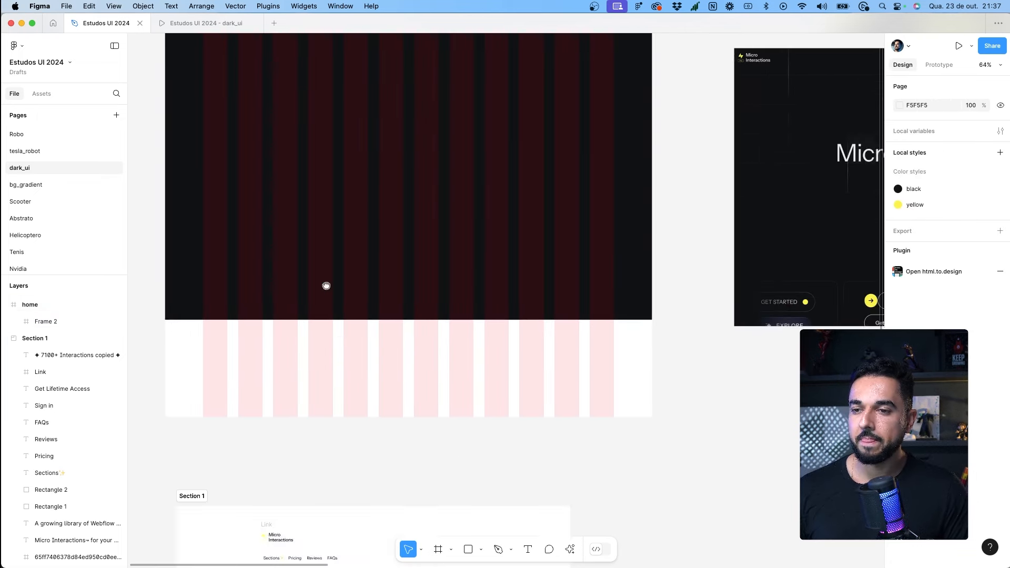
{"action": "left_click_drag", "start_coordinate": [261, 392], "coordinate": [218, 57]}
{"action": "scroll", "coordinate": [253, 158], "scroll_direction": "up", "scroll_amount": 3}
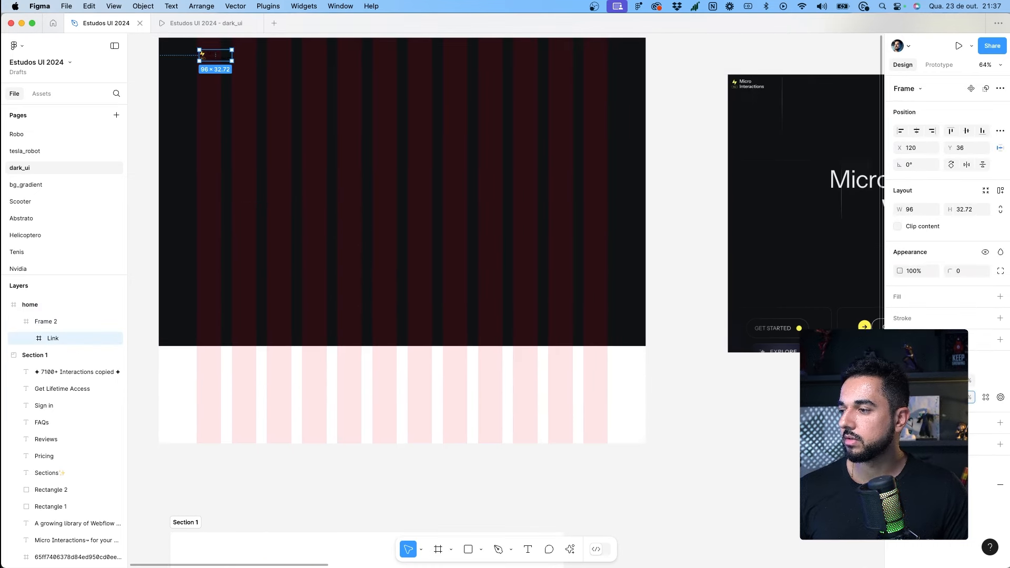
Step: Move the Sections, Pricing, Reviews and FAQs links from Section 1 into the hero frame, level with the logo
{"action": "scroll", "coordinate": [368, 385], "scroll_direction": "down", "scroll_amount": 5}
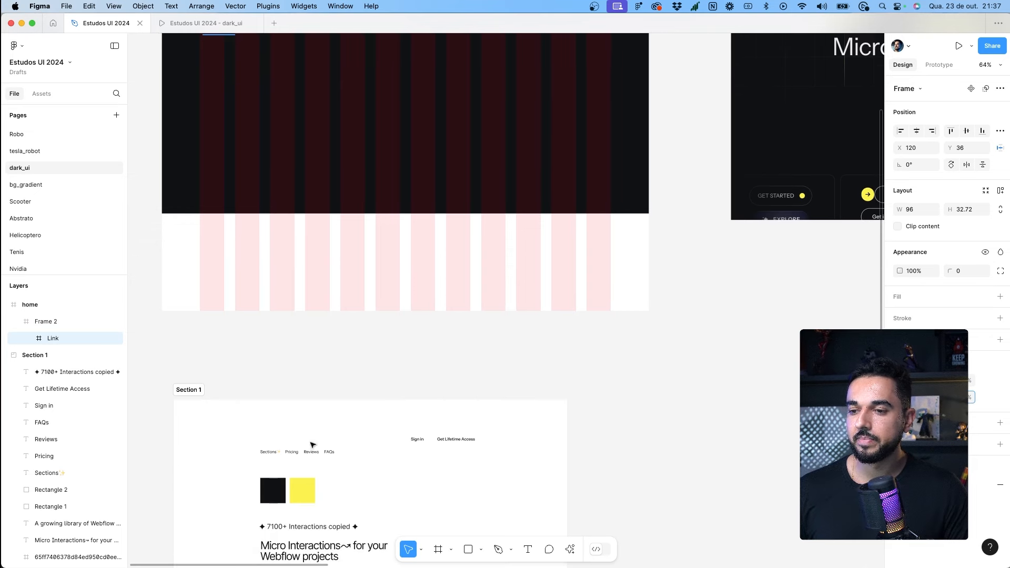
{"action": "left_click_drag", "start_coordinate": [204, 427], "coordinate": [352, 88]}
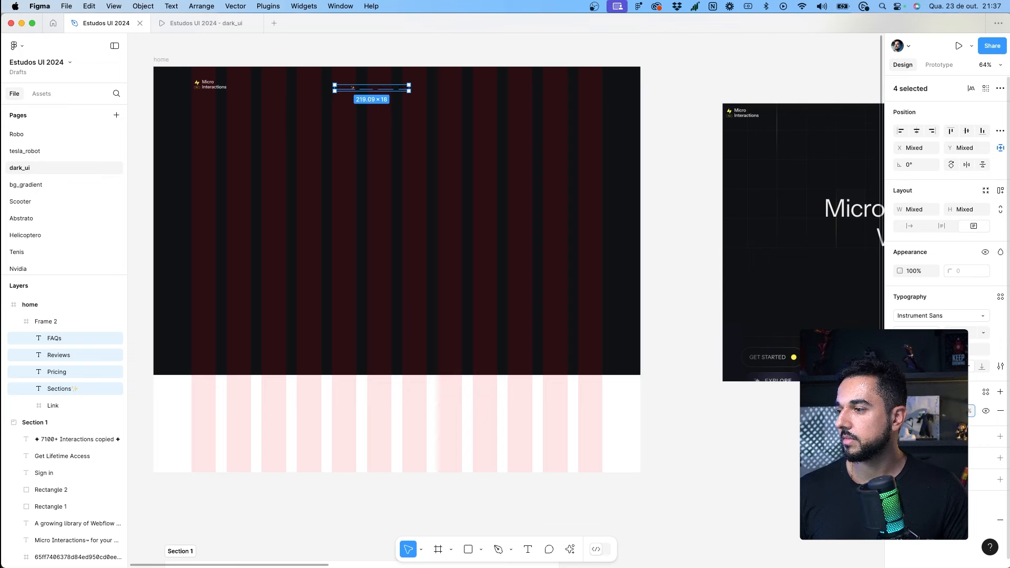
Step: Set the Sections, Pricing, Reviews and FAQs links to the Inter font and to auto-width text resizing
{"action": "key", "text": "Return"}
{"action": "left_click", "coordinate": [949, 315]}
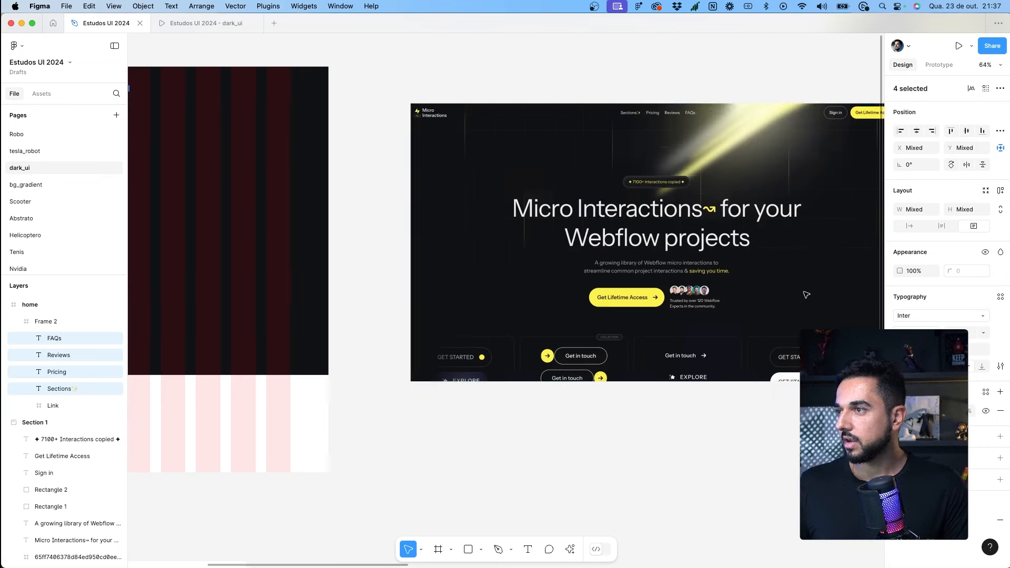
{"action": "scroll", "coordinate": [652, 117], "scroll_direction": "left", "scroll_amount": 4}
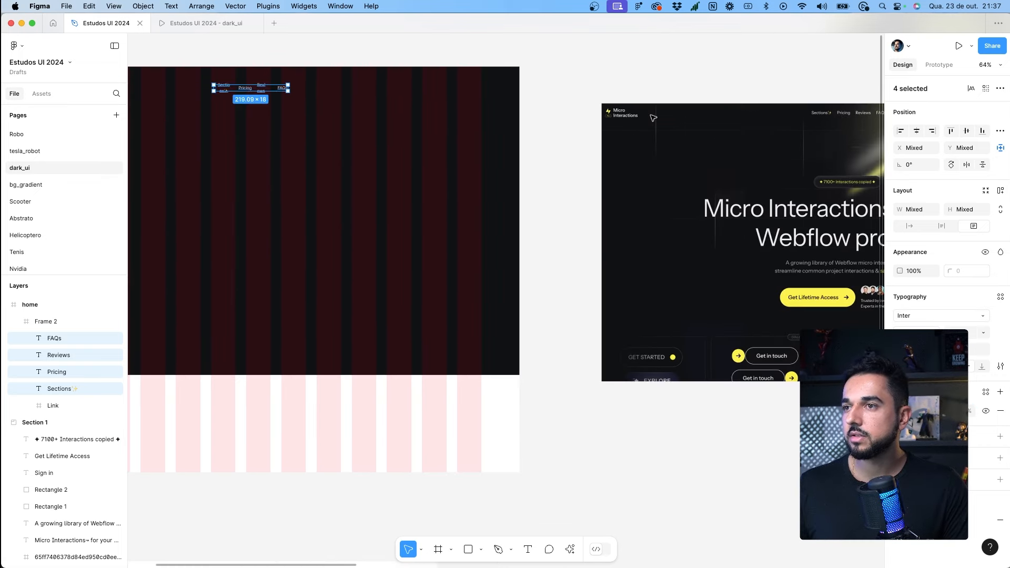
{"action": "scroll", "coordinate": [653, 117], "scroll_direction": "left", "scroll_amount": 2}
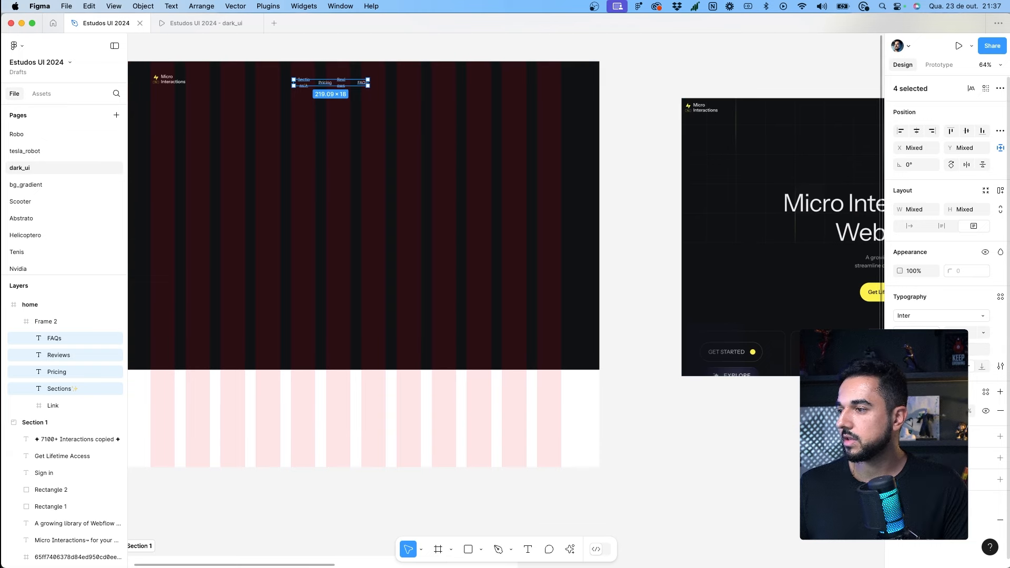
{"action": "left_click", "coordinate": [909, 226]}
Step: Move the Sign in and Get Lifetime Access texts from Section 1 into the hero frame, over its last grid columns
{"action": "scroll", "coordinate": [534, 350], "scroll_direction": "down", "scroll_amount": 3}
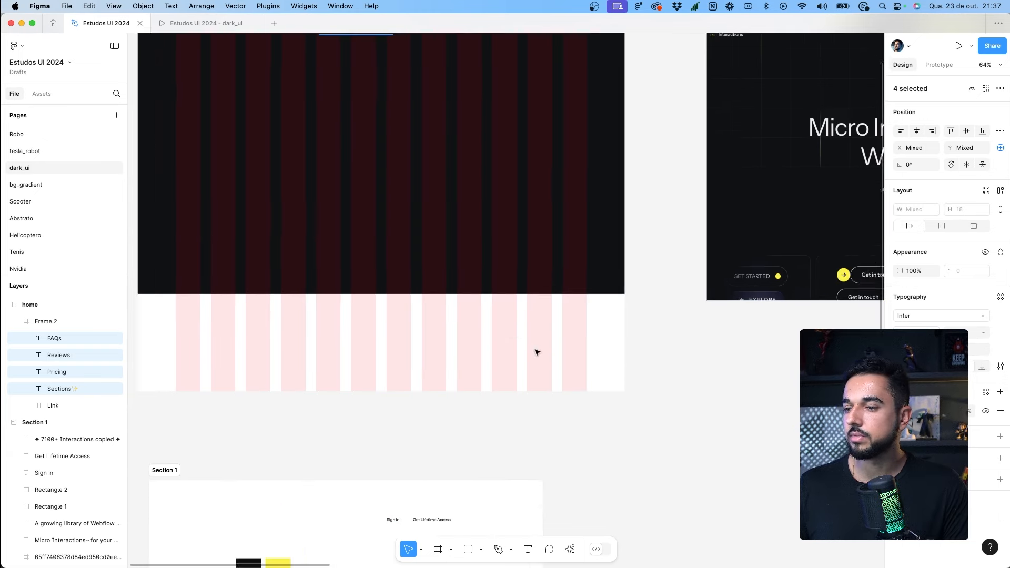
{"action": "left_click_drag", "start_coordinate": [382, 431], "coordinate": [520, 73]}
{"action": "scroll", "coordinate": [456, 436], "scroll_direction": "down", "scroll_amount": 4}
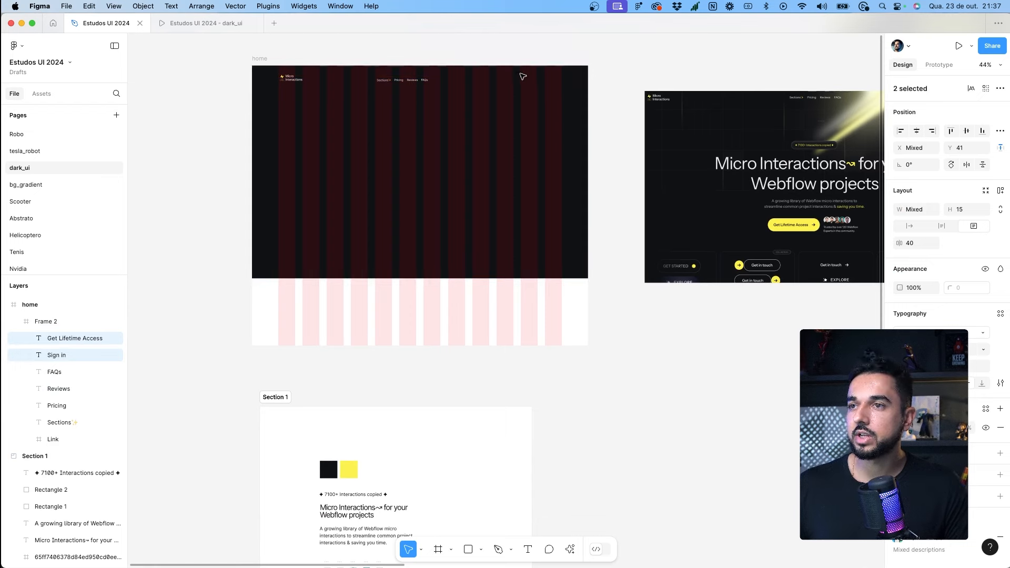
{"action": "left_click_drag", "start_coordinate": [256, 56], "coordinate": [662, 168]}
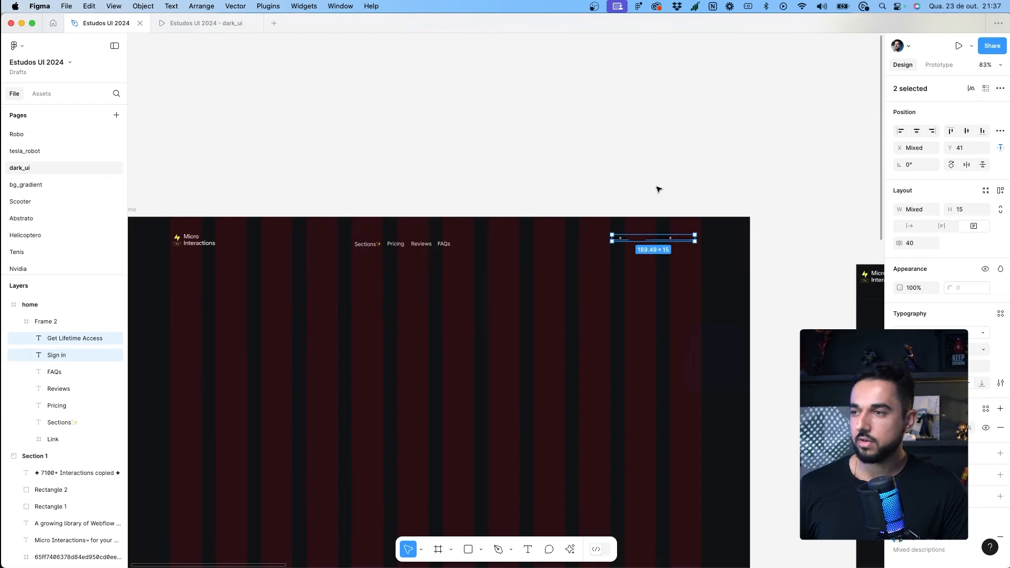
Step: Nudge the Sign in and Get Lifetime Access texts slightly left and down to Y 47, and make them white
{"action": "key", "text": "Down"}
{"action": "key", "text": "Down"}
{"action": "key", "text": "Down"}
{"action": "key", "text": "Down"}
{"action": "key", "text": "Down"}
{"action": "key", "text": "Down"}
{"action": "key", "text": "Left"}
{"action": "key", "text": "Left"}
{"action": "key", "text": "Left"}
{"action": "key", "text": "Left"}
{"action": "key", "text": "Left"}
{"action": "key", "text": "Left"}
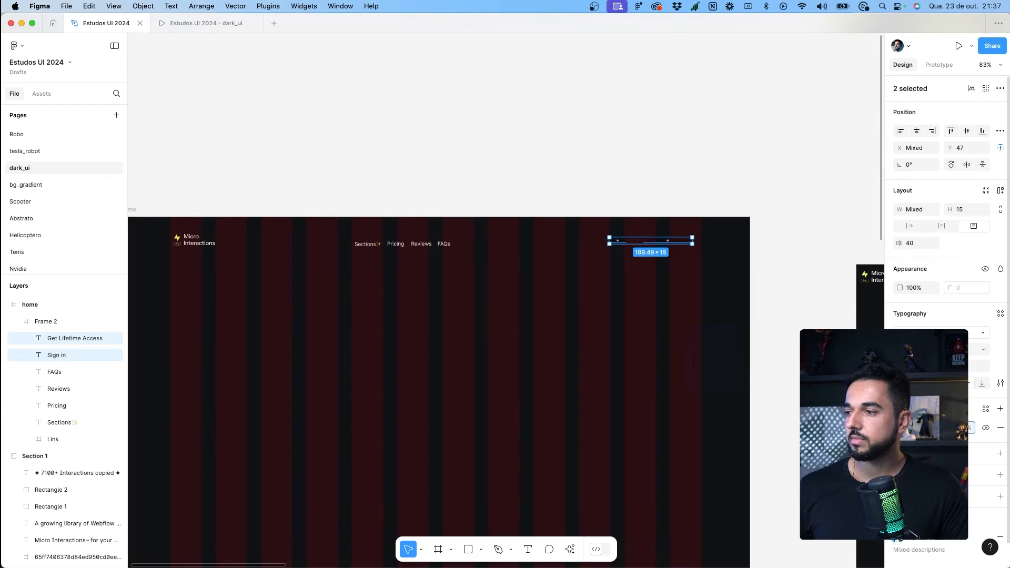
{"action": "left_click", "coordinate": [703, 151]}
Step: Preview the home frame without its grid in the prototype presentation, and return to the design file
{"action": "scroll", "coordinate": [494, 196], "scroll_direction": "down", "scroll_amount": 2}
{"action": "key", "text": "super+alt+Return"}
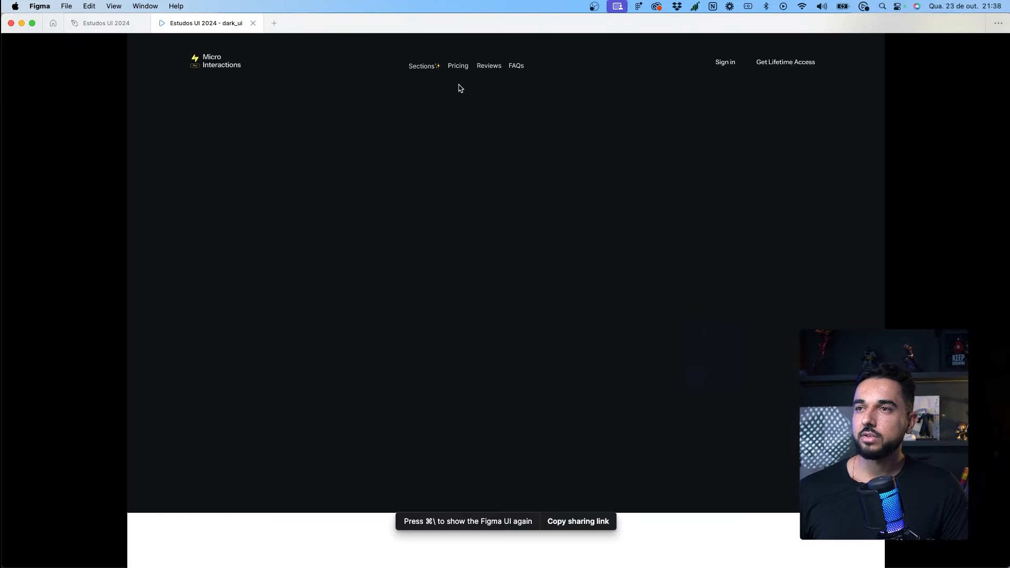
{"action": "left_click", "coordinate": [105, 23]}
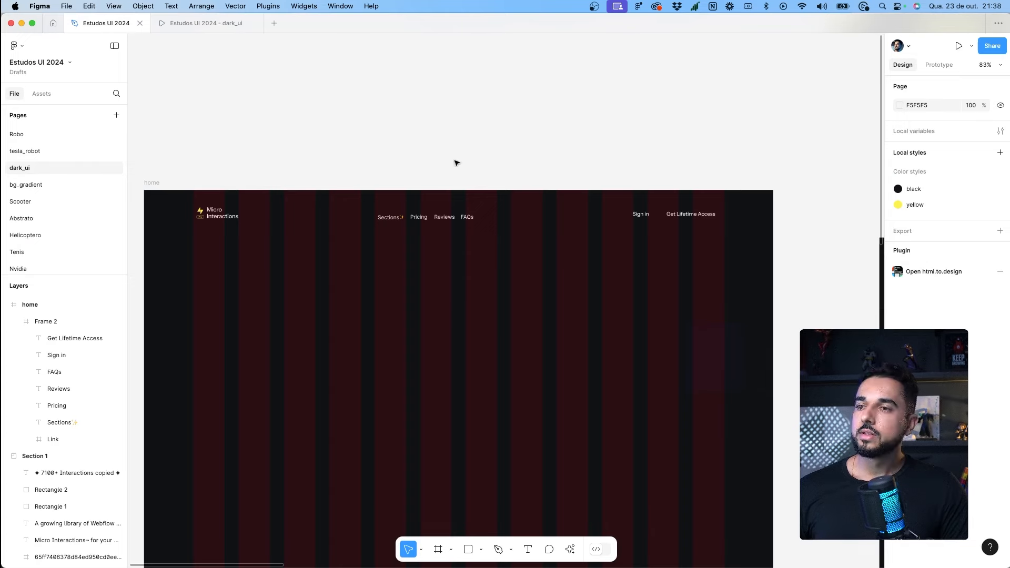
Step: Compare the hero's navigation and Get Lifetime Access text with the header of the reference website screenshot
{"action": "left_click", "coordinate": [403, 230]}
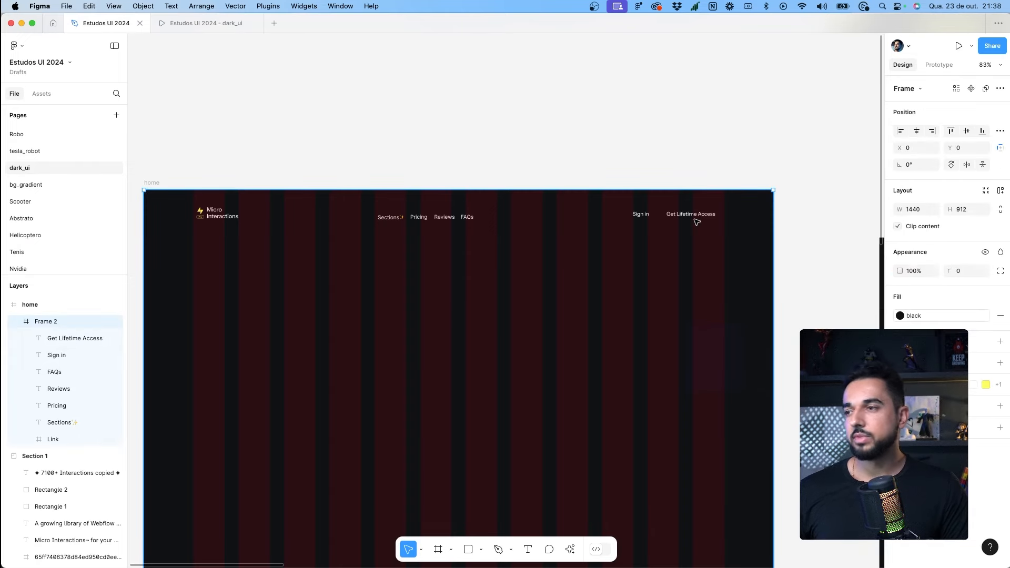
{"action": "left_click", "coordinate": [693, 216]}
{"action": "scroll", "coordinate": [694, 216], "scroll_direction": "down", "scroll_amount": 5}
{"action": "scroll", "coordinate": [559, 230], "scroll_direction": "right", "scroll_amount": 10}
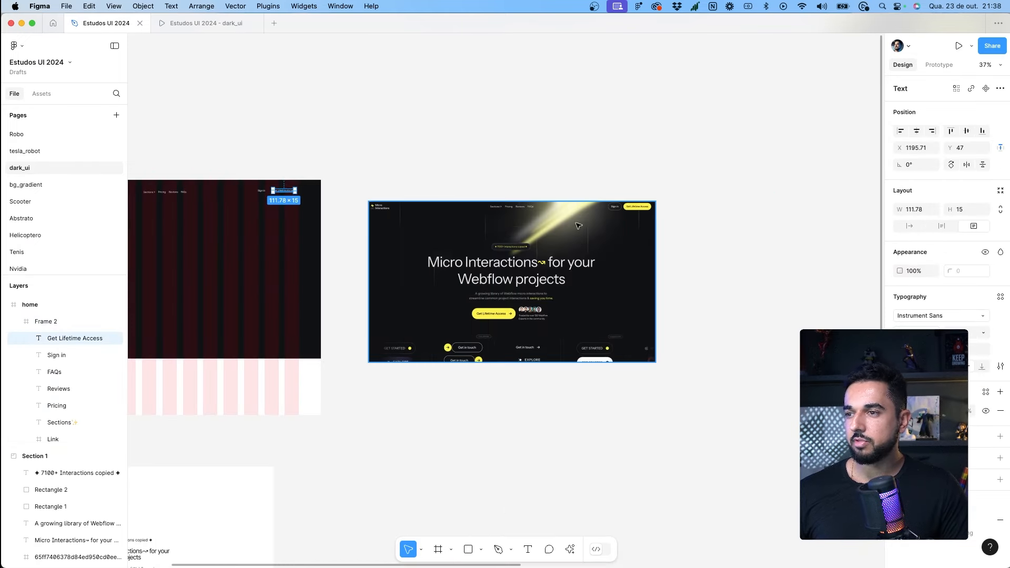
{"action": "scroll", "coordinate": [495, 184], "scroll_direction": "left", "scroll_amount": 3}
{"action": "scroll", "coordinate": [573, 162], "scroll_direction": "down", "scroll_amount": 2}
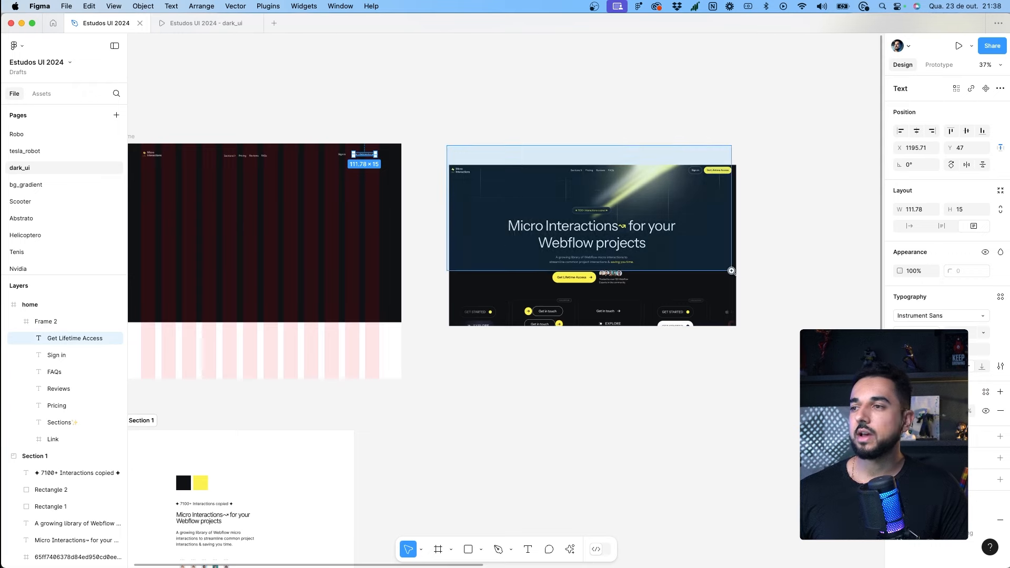
{"action": "scroll", "coordinate": [452, 158], "scroll_direction": "up", "scroll_amount": 5}
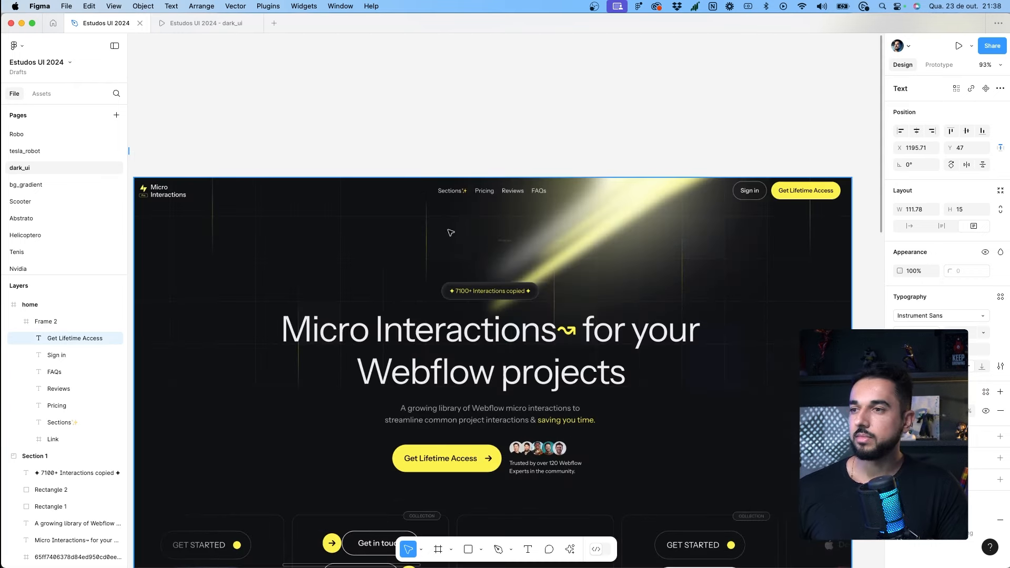
{"action": "scroll", "coordinate": [451, 233], "scroll_direction": "left", "scroll_amount": 5}
{"action": "scroll", "coordinate": [450, 233], "scroll_direction": "right", "scroll_amount": 5}
{"action": "scroll", "coordinate": [451, 233], "scroll_direction": "left", "scroll_amount": 15}
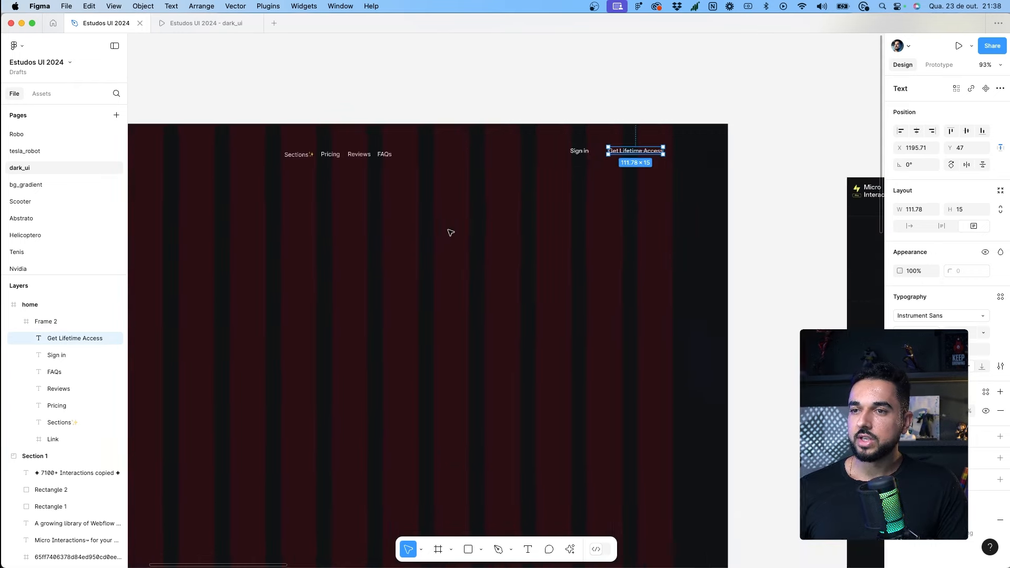
{"action": "left_click", "coordinate": [332, 101]}
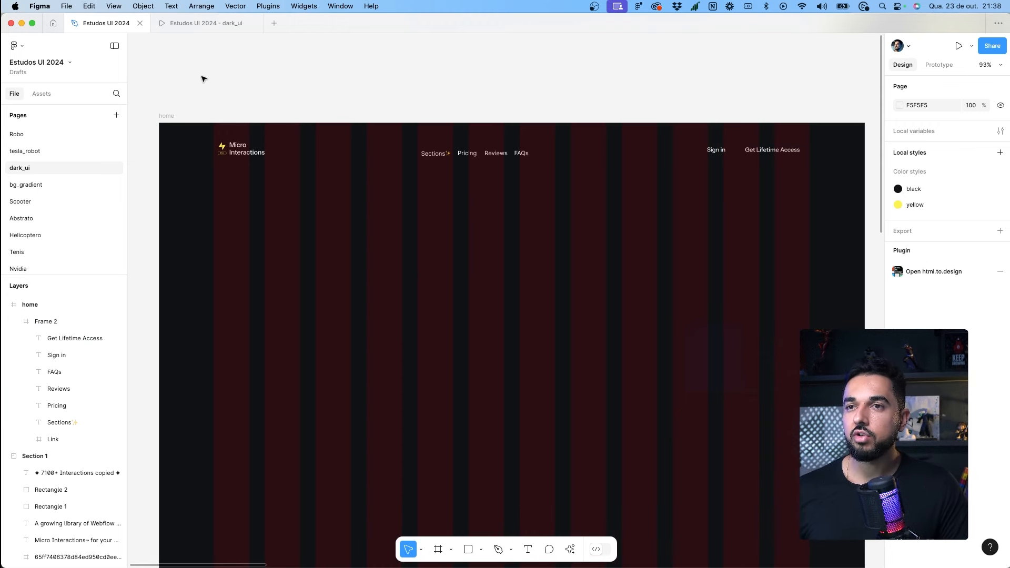
Step: Draw three grey example rectangles in a row above the home frame, each 81 px high, the last 239 px wide
{"action": "mouse_move", "coordinate": [198, 61]}
{"action": "left_mouse_down"}
{"action": "mouse_move", "coordinate": [279, 101]}
{"action": "mouse_move", "coordinate": [264, 114]}
{"action": "mouse_move", "coordinate": [278, 73]}
{"action": "left_mouse_up"}
{"action": "left_click_drag", "start_coordinate": [258, 101], "coordinate": [607, 116]}
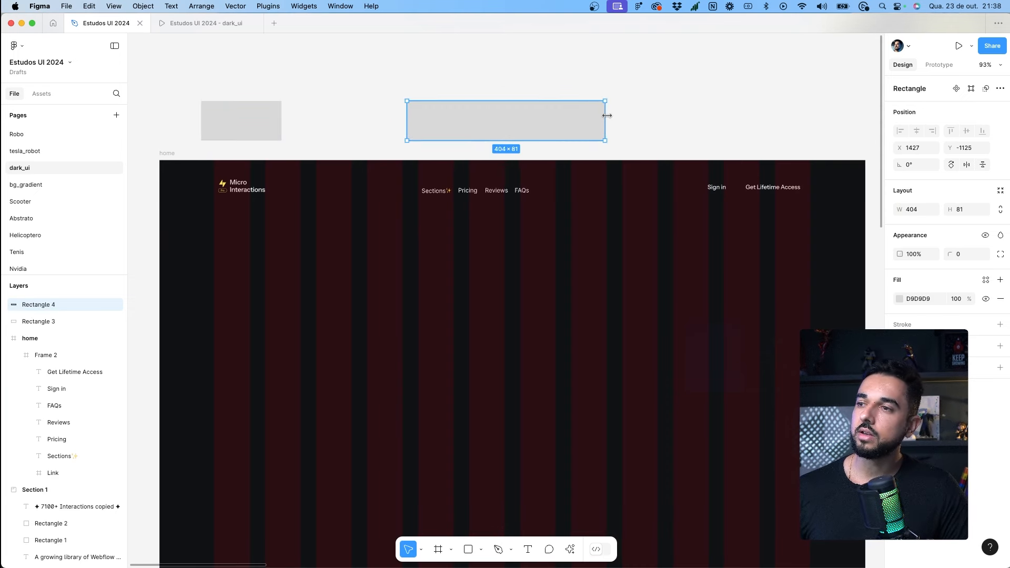
{"action": "left_click_drag", "start_coordinate": [267, 122], "coordinate": [777, 109]}
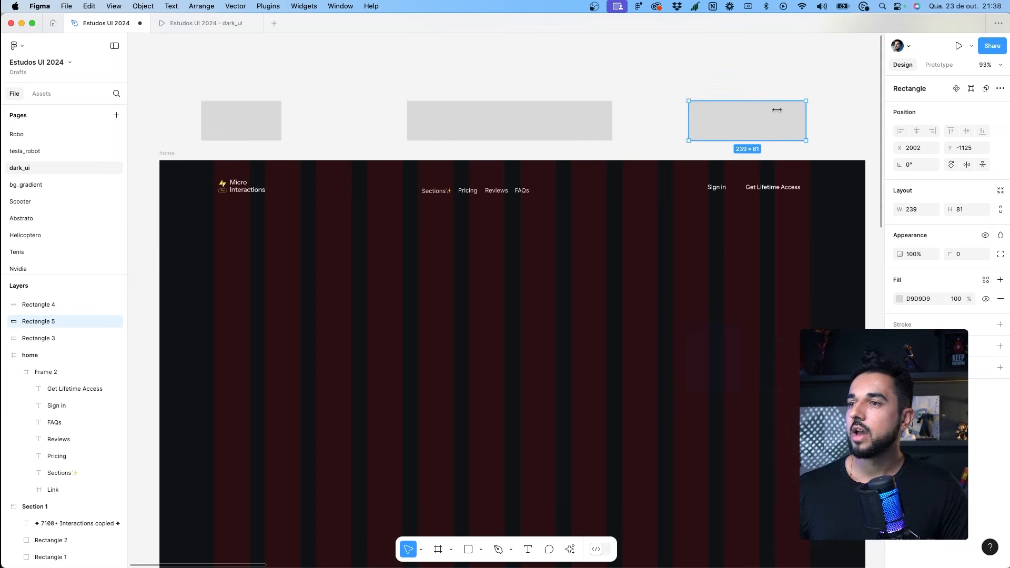
Step: Space the three grey rectangles evenly and wrap them in a horizontal auto layout frame
{"action": "left_click_drag", "start_coordinate": [170, 79], "coordinate": [791, 132]}
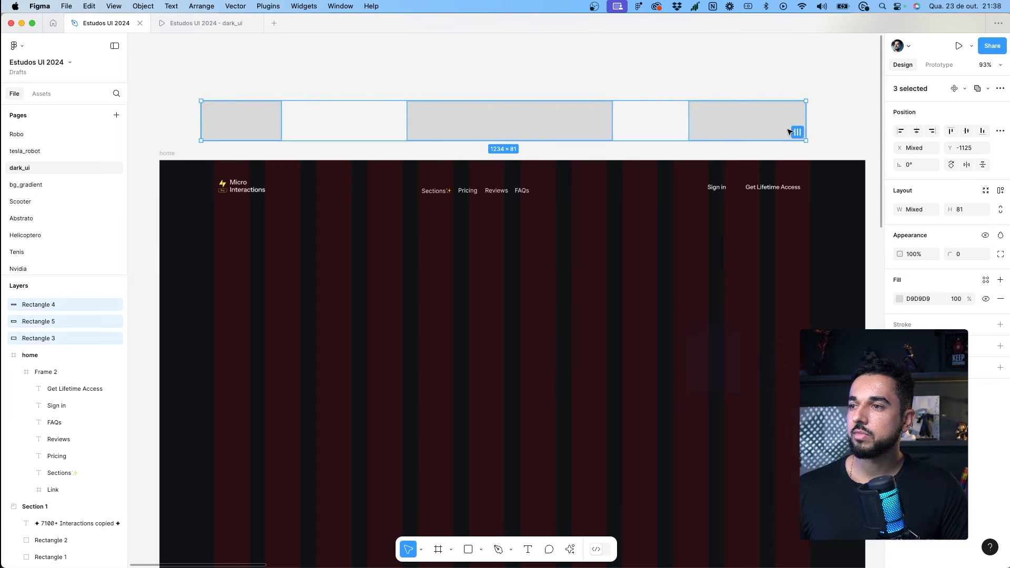
{"action": "left_click", "coordinate": [796, 132]}
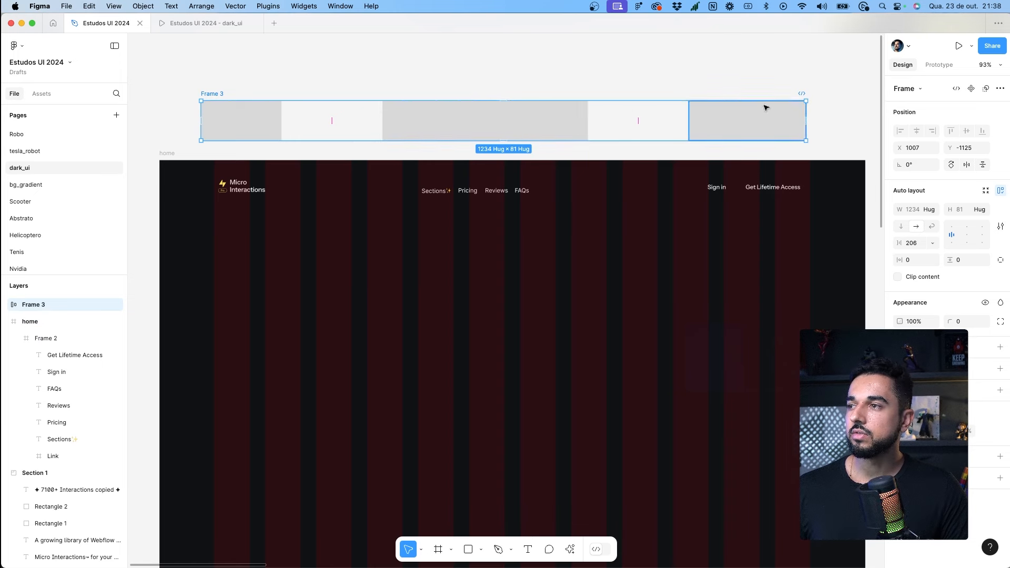
{"action": "left_click", "coordinate": [269, 86]}
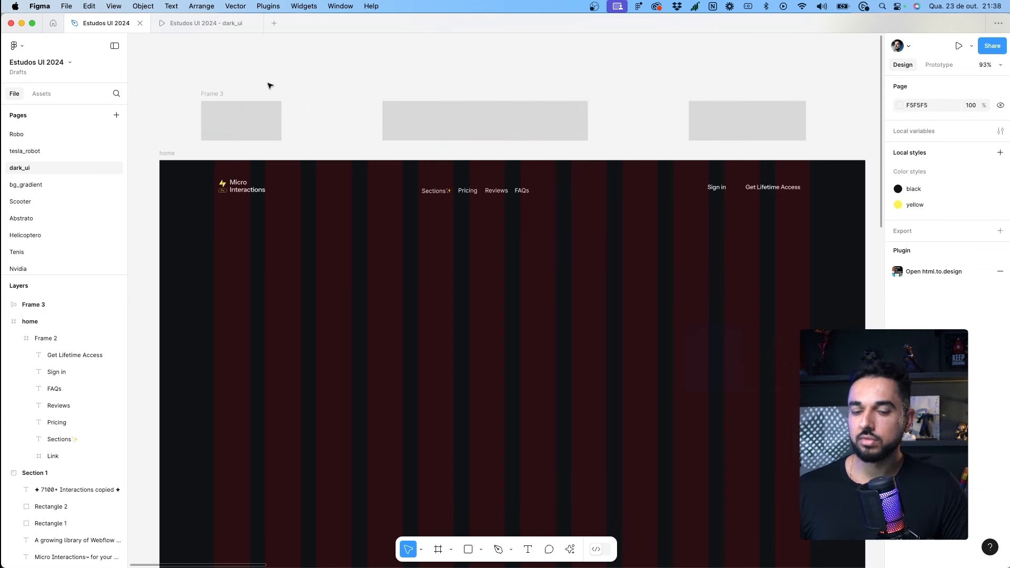
Step: Try widening the gap between the rectangles in the auto layout frame to 227, and undo the change
{"action": "left_click", "coordinate": [211, 94]}
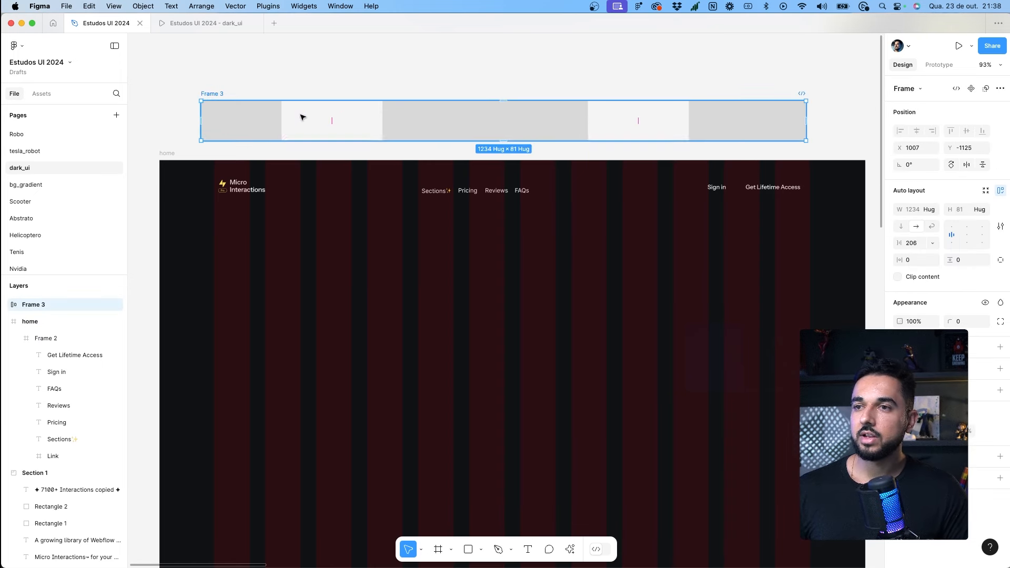
{"action": "left_click_drag", "start_coordinate": [899, 242], "coordinate": [924, 242]}
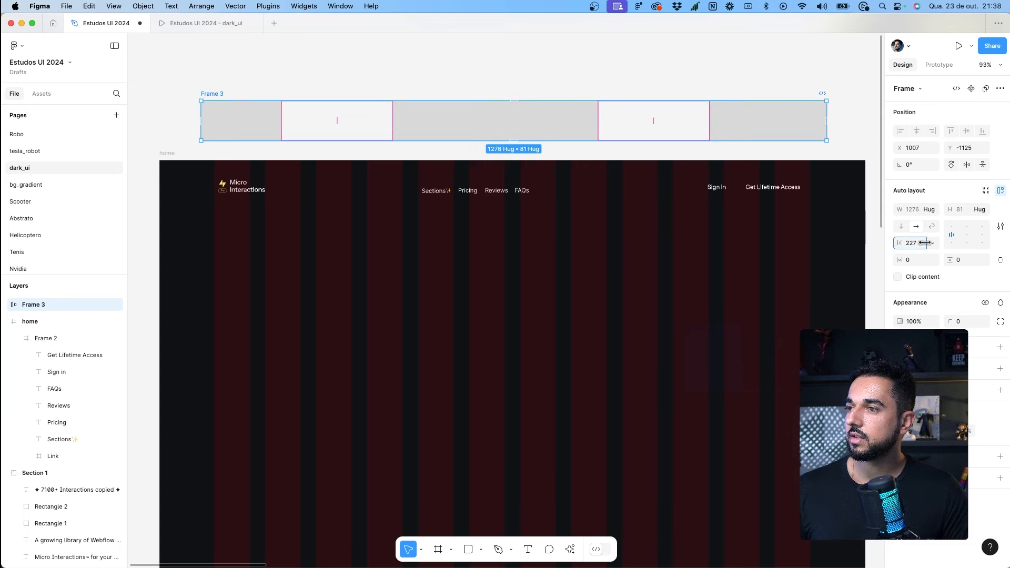
{"action": "key", "text": "ctrl+z"}
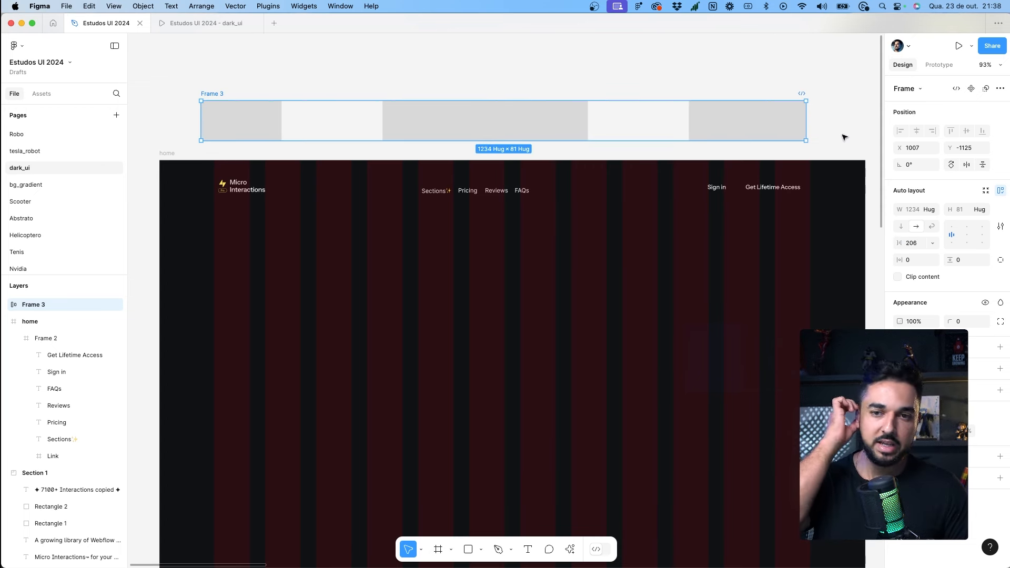
Step: Move the example auto layout frame to X 1038, Y -1161, and give it a fixed width of 1234
{"action": "scroll", "coordinate": [845, 136], "scroll_direction": "left", "scroll_amount": 3}
{"action": "left_click", "coordinate": [384, 70]}
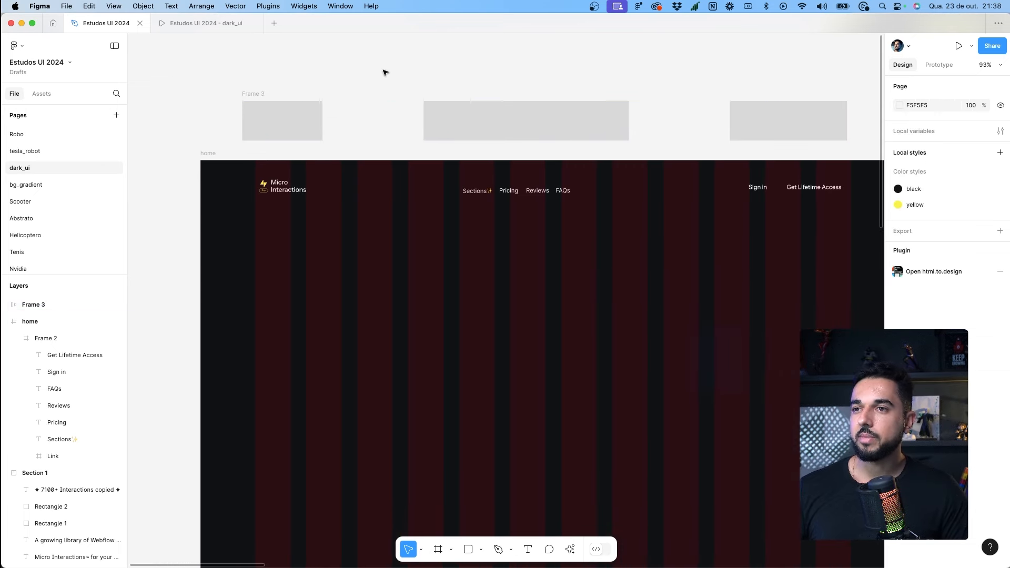
{"action": "left_click_drag", "start_coordinate": [260, 95], "coordinate": [340, 95]}
{"action": "key", "text": "super+z"}
{"action": "scroll", "coordinate": [344, 85], "scroll_direction": "right", "scroll_amount": 4}
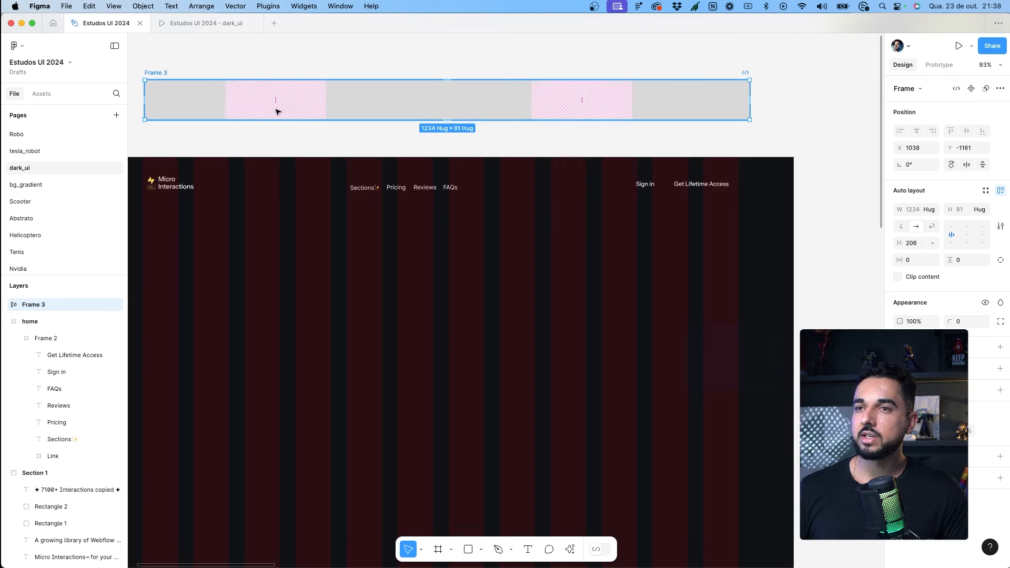
{"action": "left_click_drag", "start_coordinate": [148, 94], "coordinate": [185, 95]}
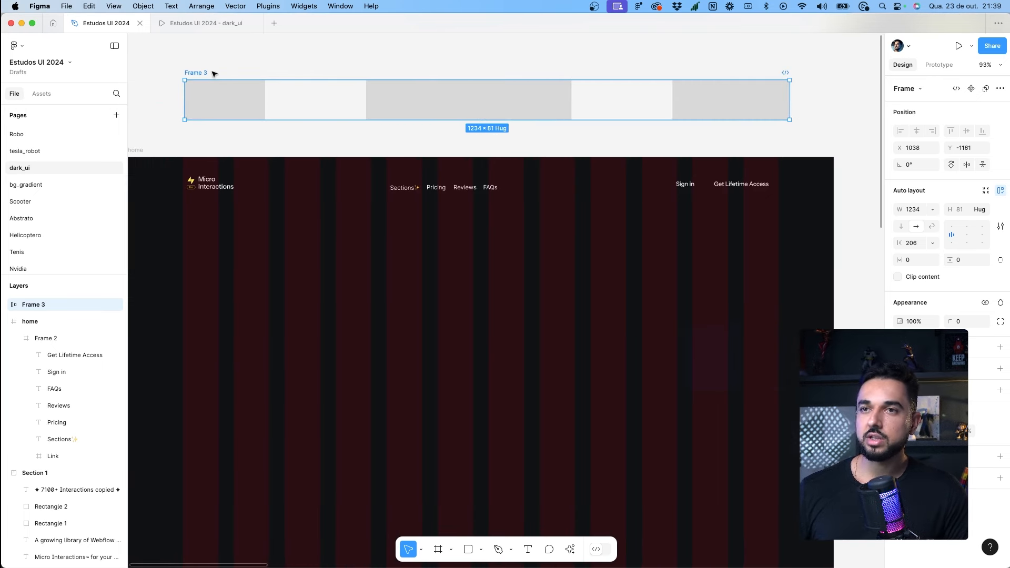
Step: Set the example frame's gap to Auto, test the spacing by resizing the frame, and delete it
{"action": "left_click", "coordinate": [214, 71]}
{"action": "left_click", "coordinate": [204, 73]}
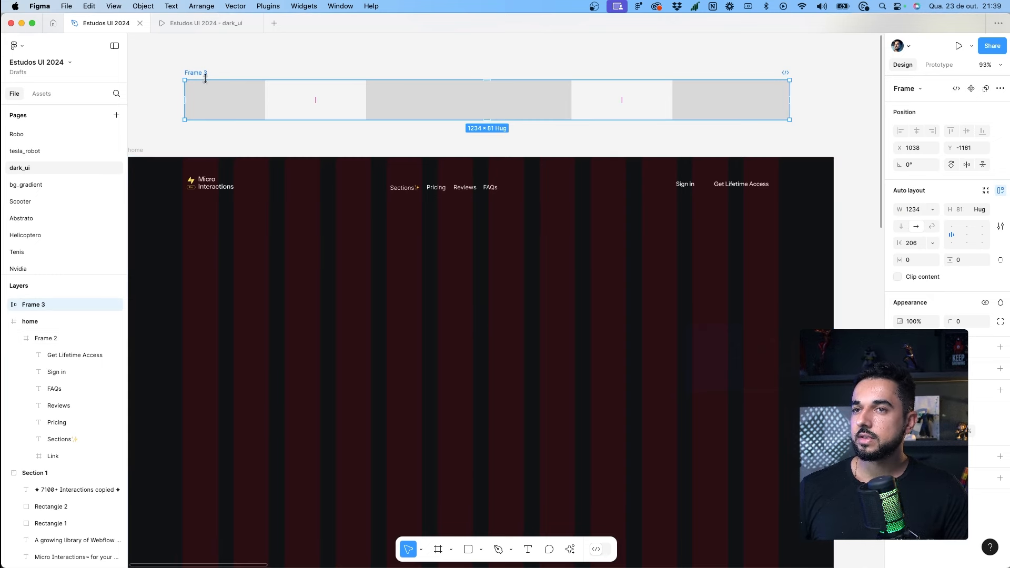
{"action": "left_click", "coordinate": [931, 247]}
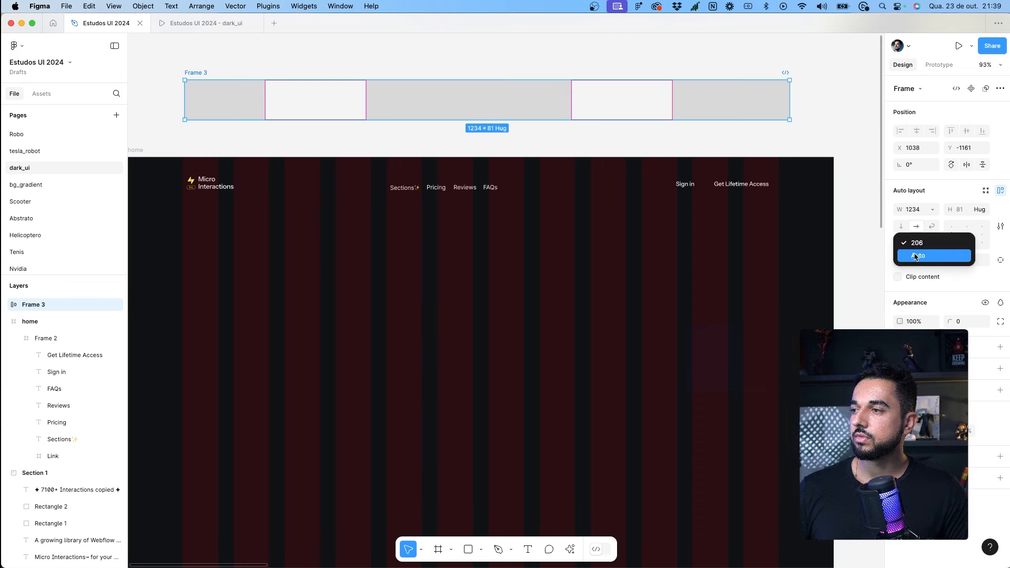
{"action": "left_click", "coordinate": [915, 256]}
{"action": "mouse_move", "coordinate": [794, 105]}
{"action": "left_mouse_down"}
{"action": "mouse_move", "coordinate": [665, 105]}
{"action": "mouse_move", "coordinate": [808, 100]}
{"action": "mouse_move", "coordinate": [592, 105]}
{"action": "mouse_move", "coordinate": [788, 87]}
{"action": "left_mouse_up"}
{"action": "key", "text": "Delete"}
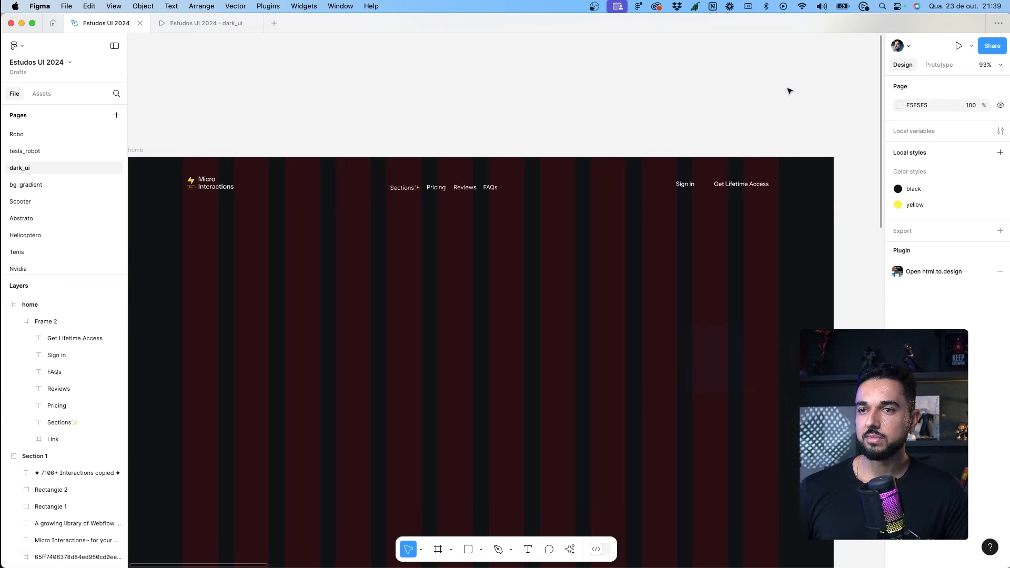
Step: Move the Micro Interactions logo to X 115, Y 34, flush with the first grid column
{"action": "left_click", "coordinate": [200, 189]}
{"action": "left_click", "coordinate": [203, 188]}
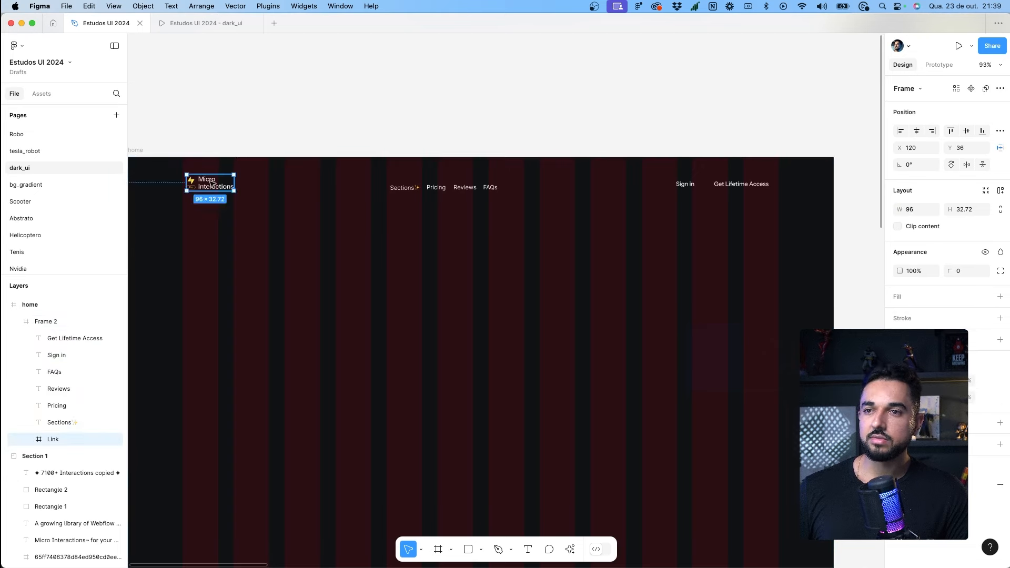
{"action": "left_click_drag", "start_coordinate": [209, 183], "coordinate": [210, 182]}
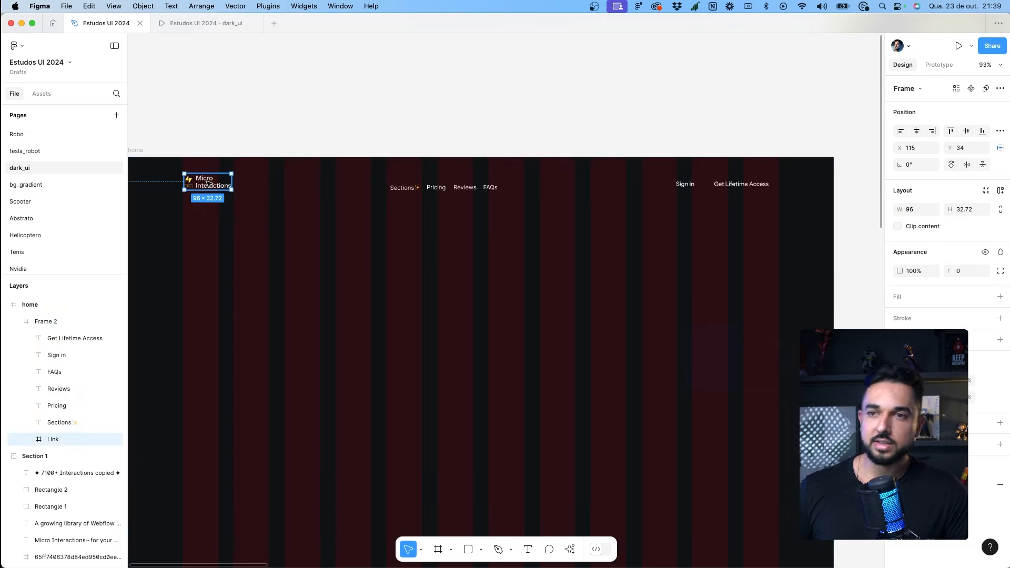
Step: Wrap the Sections, Pricing, Reviews and FAQs links together in a horizontal auto layout frame
{"action": "scroll", "coordinate": [210, 184], "scroll_direction": "right", "scroll_amount": 4}
{"action": "left_click", "coordinate": [262, 188]}
{"action": "scroll", "coordinate": [271, 188], "scroll_direction": "up", "scroll_amount": 5}
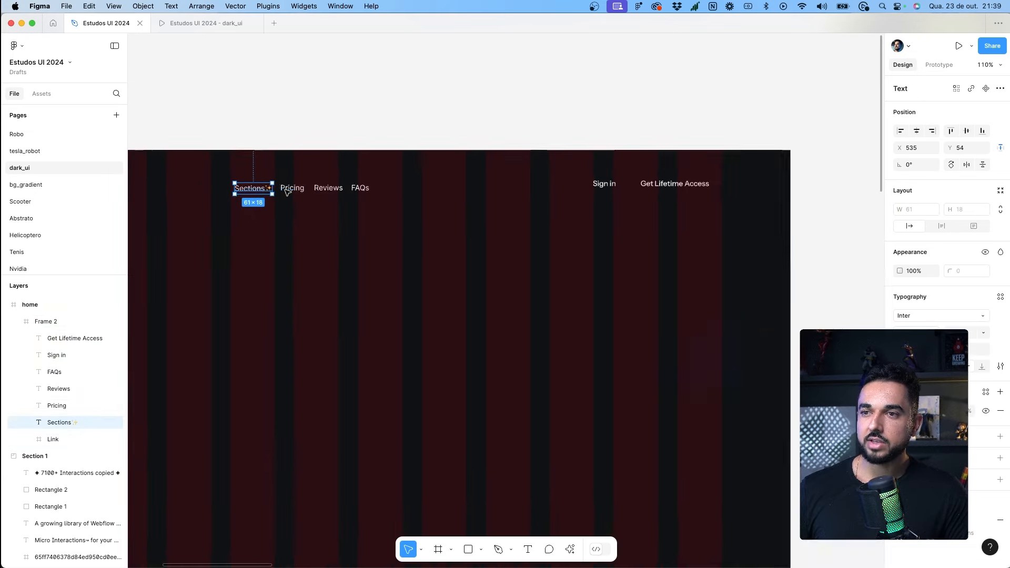
{"action": "left_click", "coordinate": [289, 188], "text": "shift"}
{"action": "left_click", "coordinate": [338, 188], "text": "shift"}
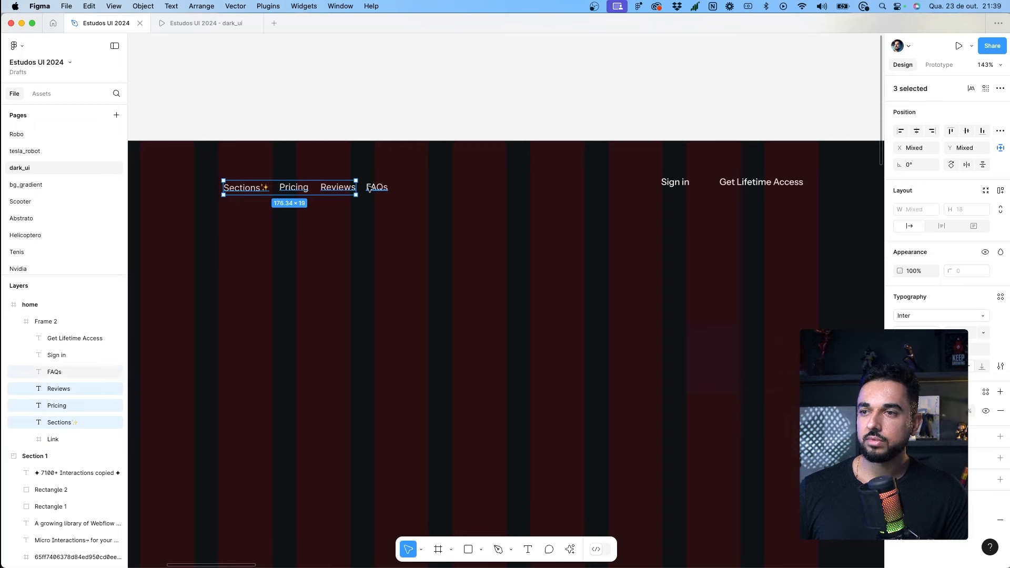
{"action": "key", "text": "shift+a"}
Step: Set the gap between the links in the navigation auto layout frame to 24
{"action": "scroll", "coordinate": [483, 190], "scroll_direction": "down", "scroll_amount": 4}
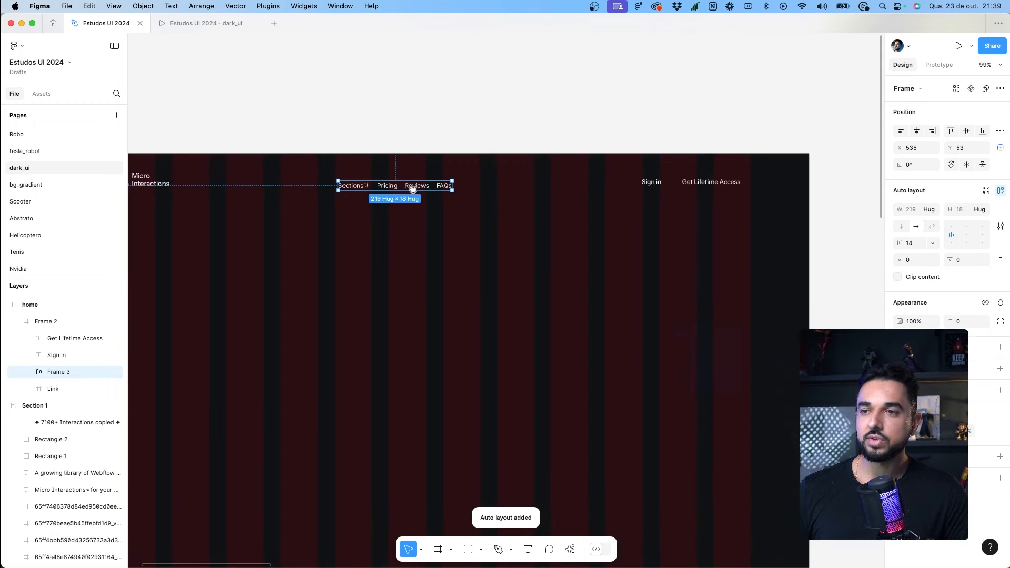
{"action": "key", "text": "BackSpace"}
{"action": "key", "text": "BackSpace"}
{"action": "type", "text": "24"}
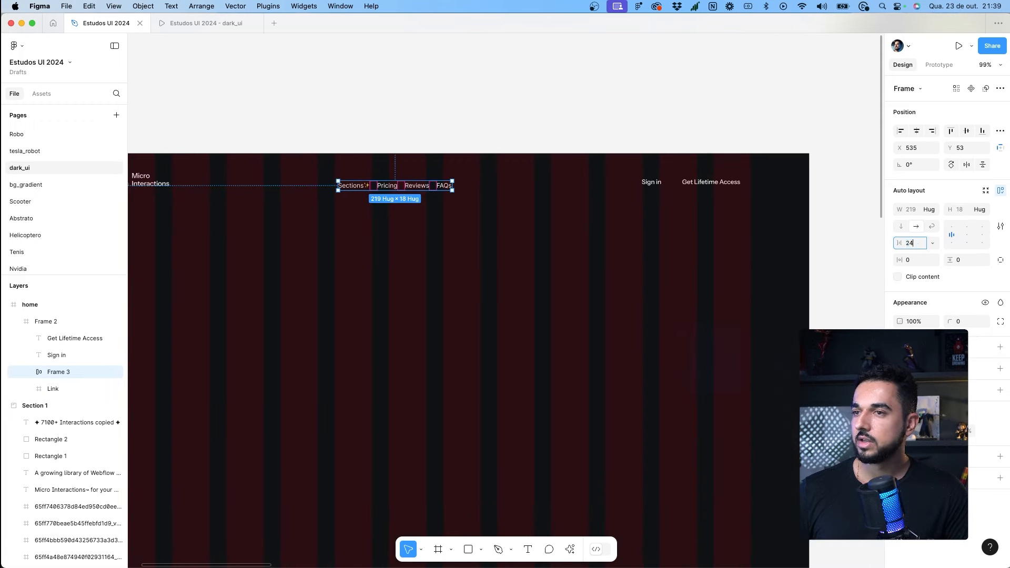
{"action": "key", "text": "Tab"}
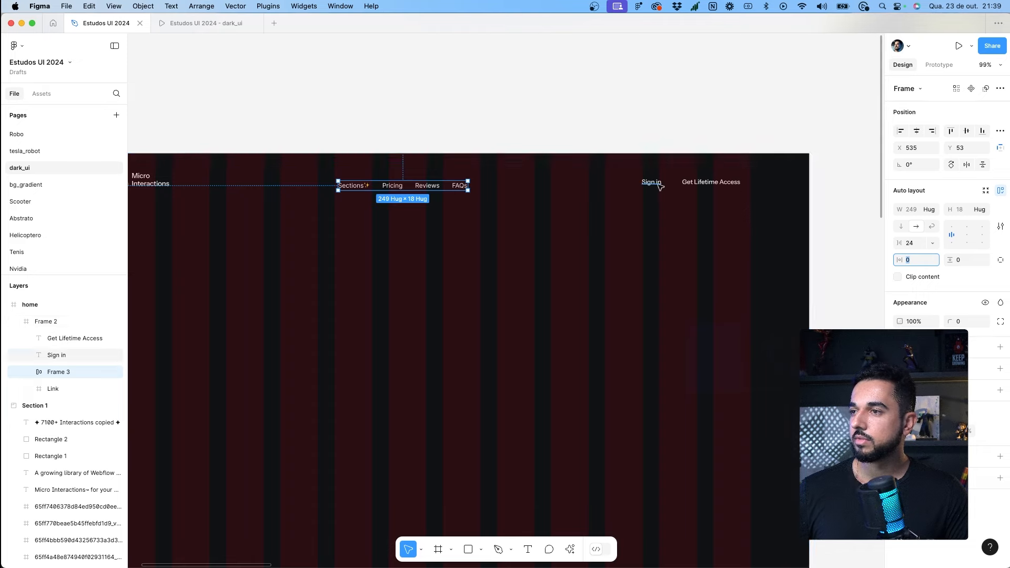
Step: Compare the Sign in text with the reference header and wrap it in its own auto layout frame
{"action": "left_click", "coordinate": [659, 182]}
{"action": "scroll", "coordinate": [660, 182], "scroll_direction": "down", "scroll_amount": 5}
{"action": "left_click_drag", "start_coordinate": [689, 138], "coordinate": [391, 112]}
{"action": "scroll", "coordinate": [833, 185], "scroll_direction": "up", "scroll_amount": 5}
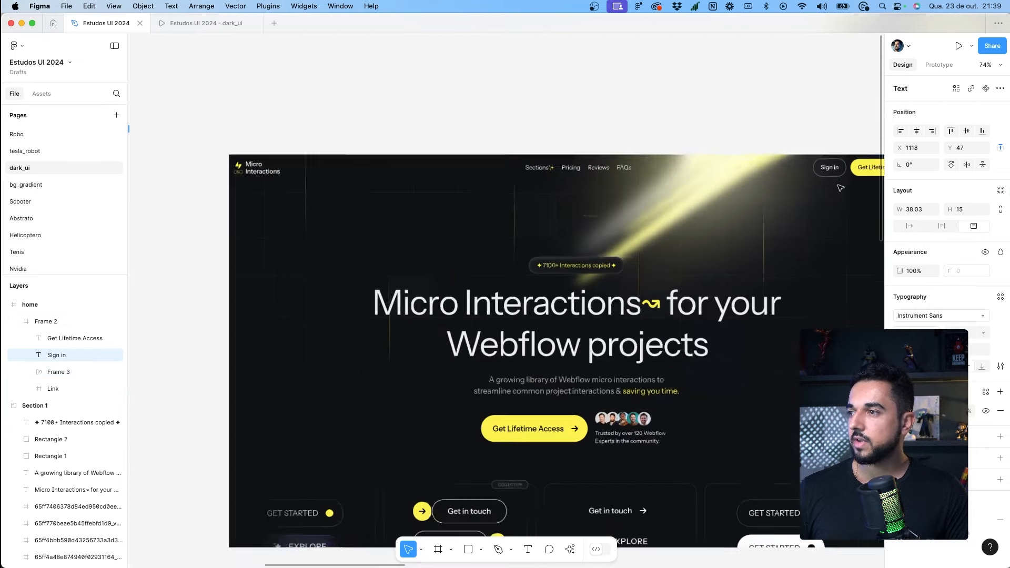
{"action": "left_click_drag", "start_coordinate": [837, 165], "coordinate": [589, 187]}
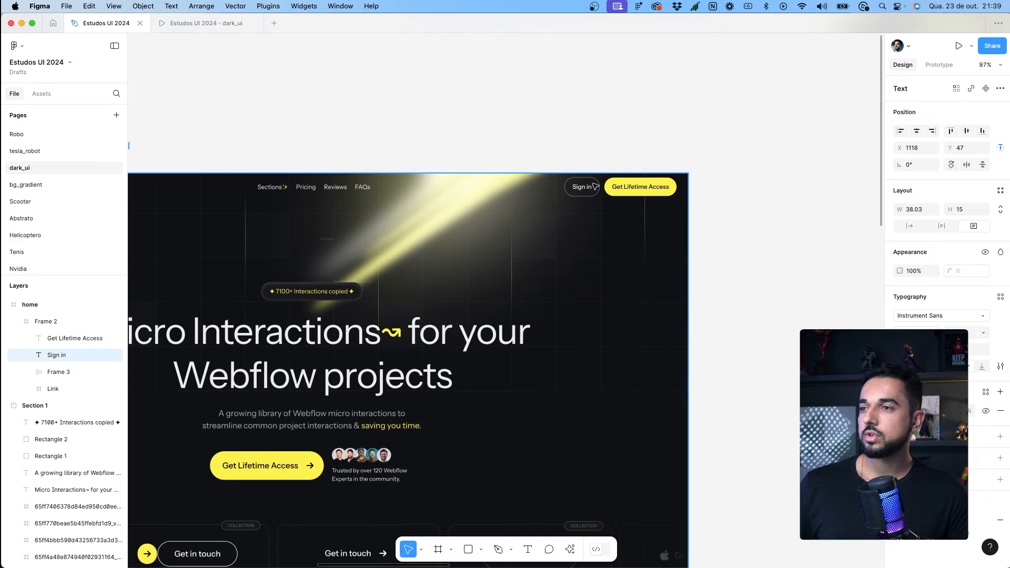
{"action": "left_click", "coordinate": [344, 116]}
{"action": "scroll", "coordinate": [317, 123], "scroll_direction": "left", "scroll_amount": 10}
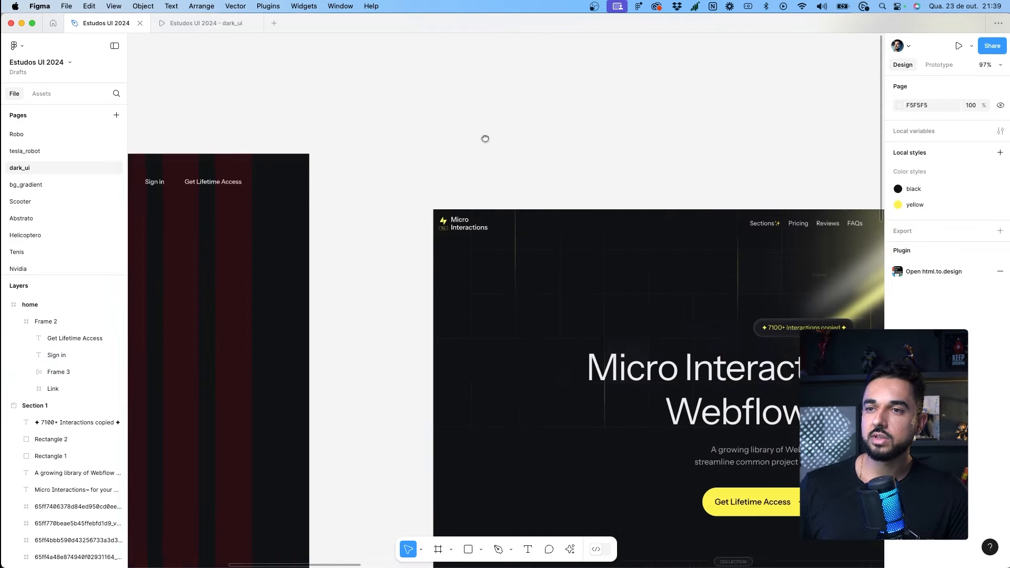
{"action": "left_click", "coordinate": [432, 200]}
{"action": "left_click", "coordinate": [431, 200]}
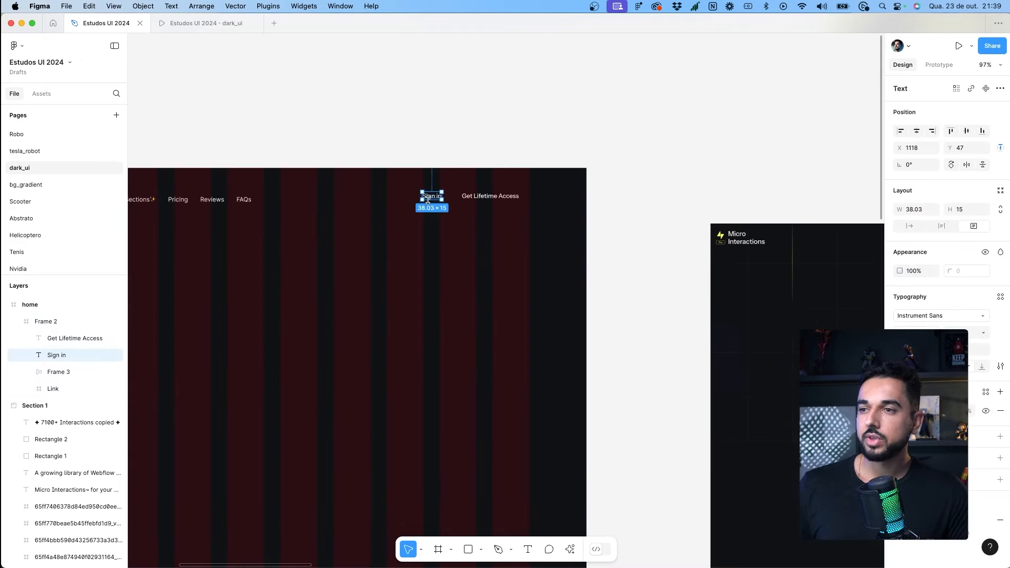
{"action": "key", "text": "shift+a"}
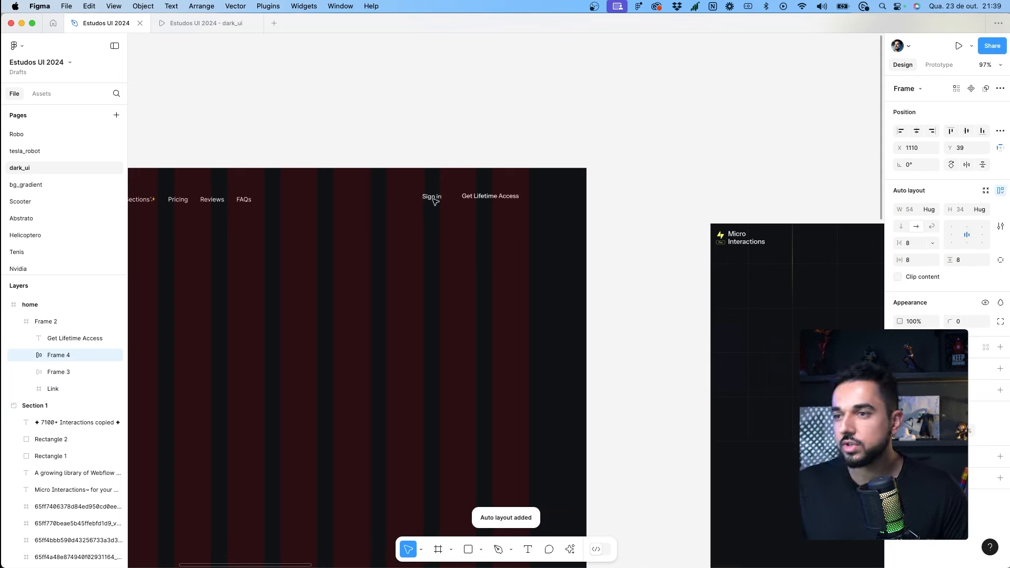
Step: Wrap the Get Lifetime Access text in an auto layout frame and fill that frame with the yellow color style
{"action": "left_click", "coordinate": [490, 196]}
{"action": "scroll", "coordinate": [526, 192], "scroll_direction": "left", "scroll_amount": 1}
{"action": "key", "text": "shift+a"}
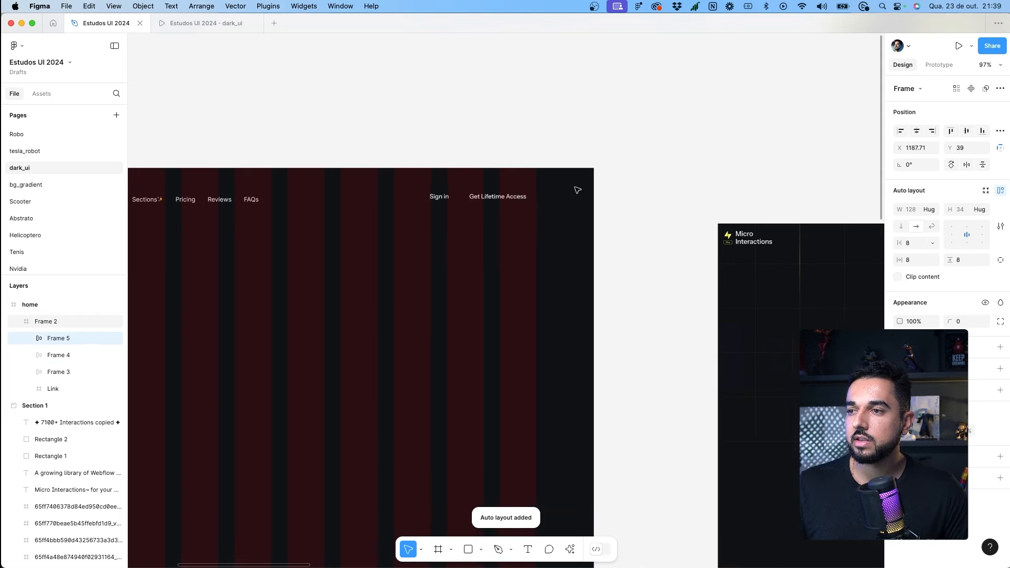
{"action": "left_click", "coordinate": [986, 346]}
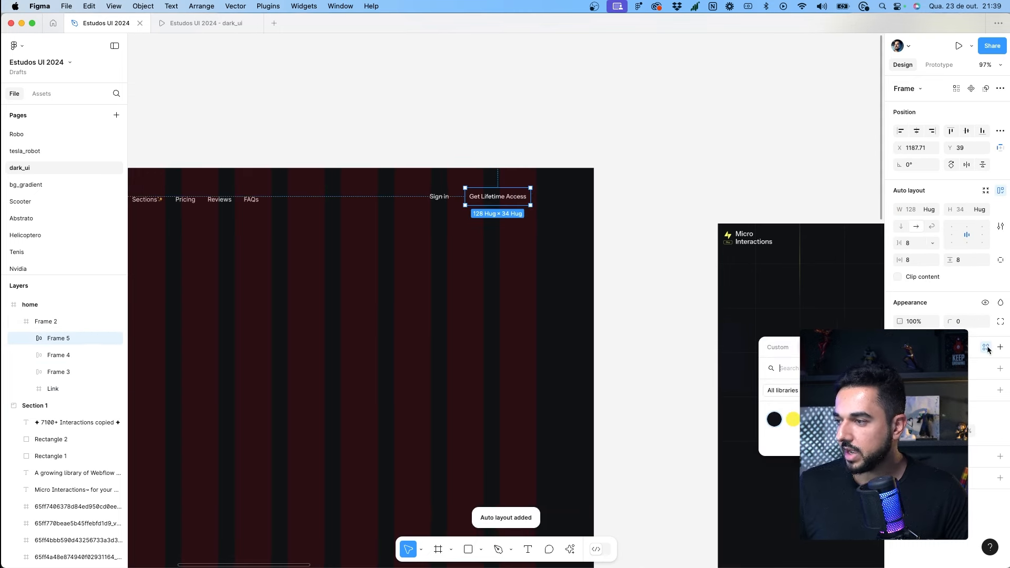
{"action": "left_click", "coordinate": [785, 422]}
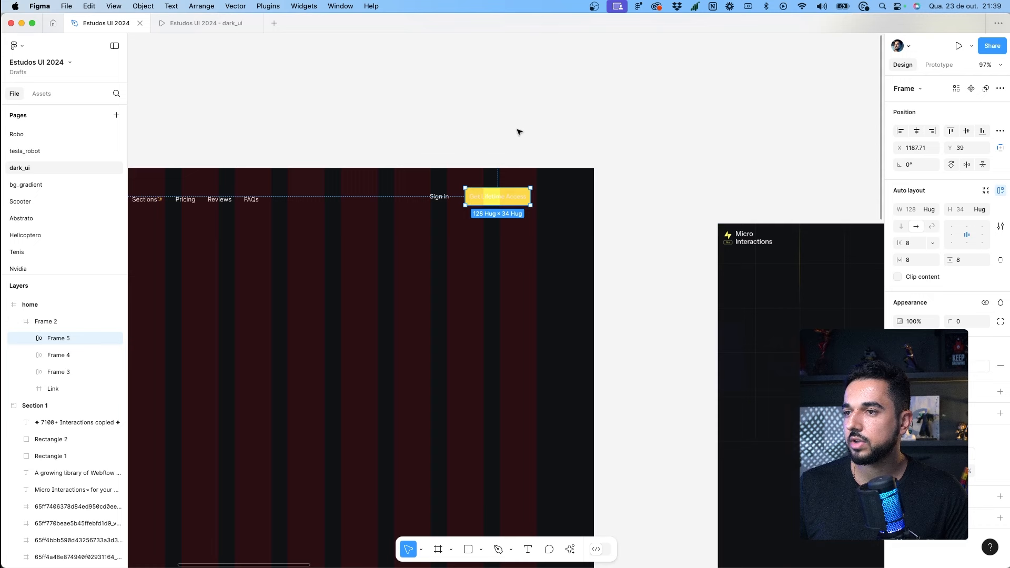
Step: Apply the black color style to the Get Lifetime Access text inside its button
{"action": "double_click", "coordinate": [499, 198]}
{"action": "left_click", "coordinate": [986, 394]}
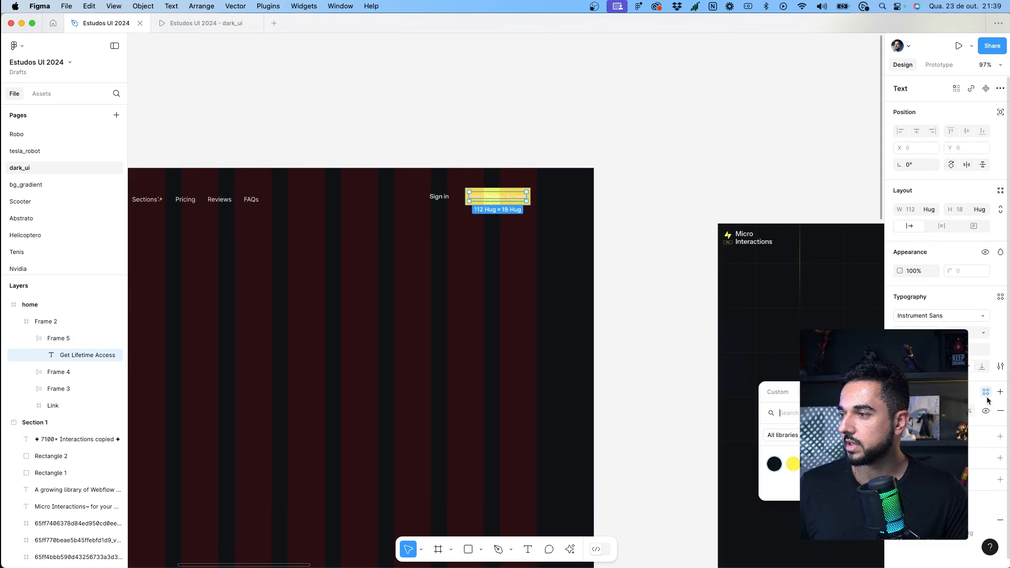
{"action": "left_click", "coordinate": [774, 466]}
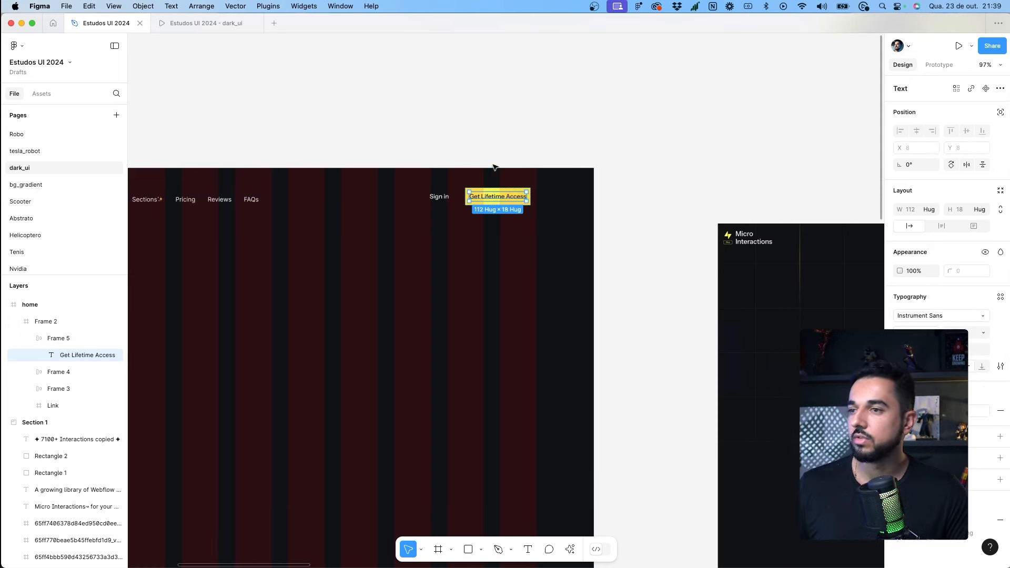
Step: Change the font of both the Get Lifetime Access and Sign in texts to Inter
{"action": "left_click", "coordinate": [439, 197], "text": "shift"}
{"action": "left_click", "coordinate": [934, 314]}
{"action": "type", "text": "inter"}
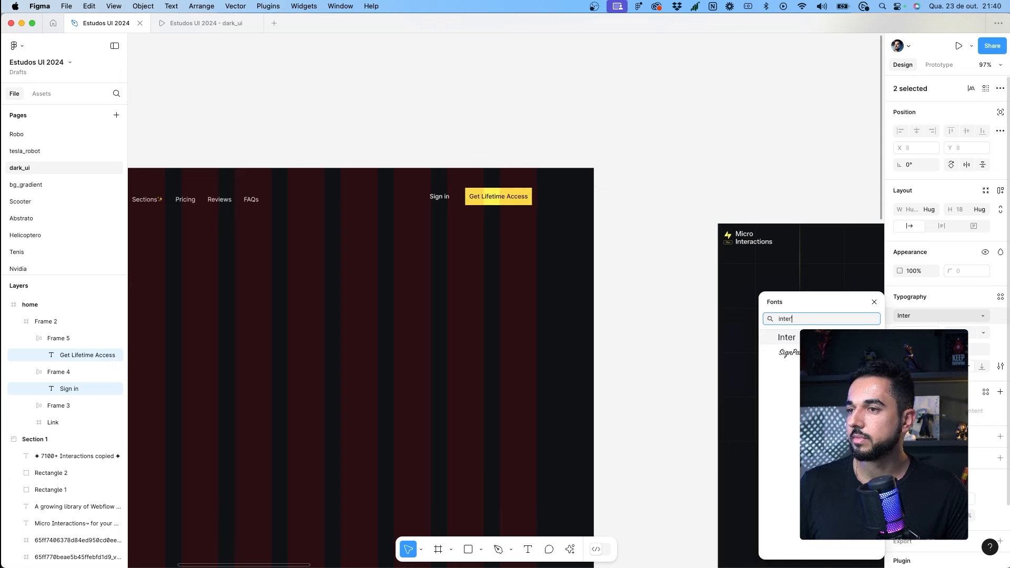
{"action": "key", "text": "Return"}
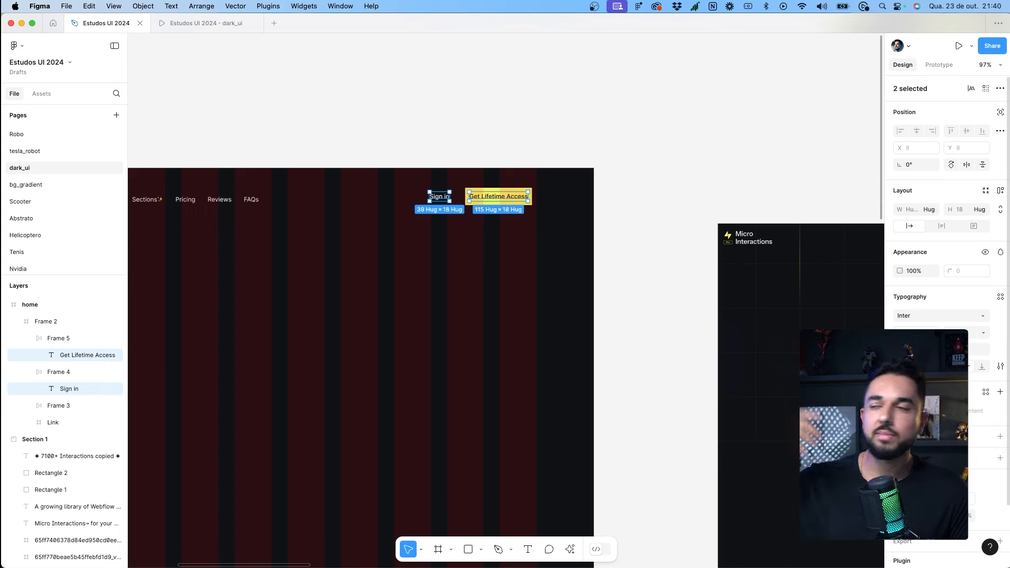
Step: Try a vertical padding of 10 on the Get Lifetime Access button and undo it
{"action": "left_click", "coordinate": [587, 164]}
{"action": "left_click", "coordinate": [486, 212]}
{"action": "left_click", "coordinate": [491, 208]}
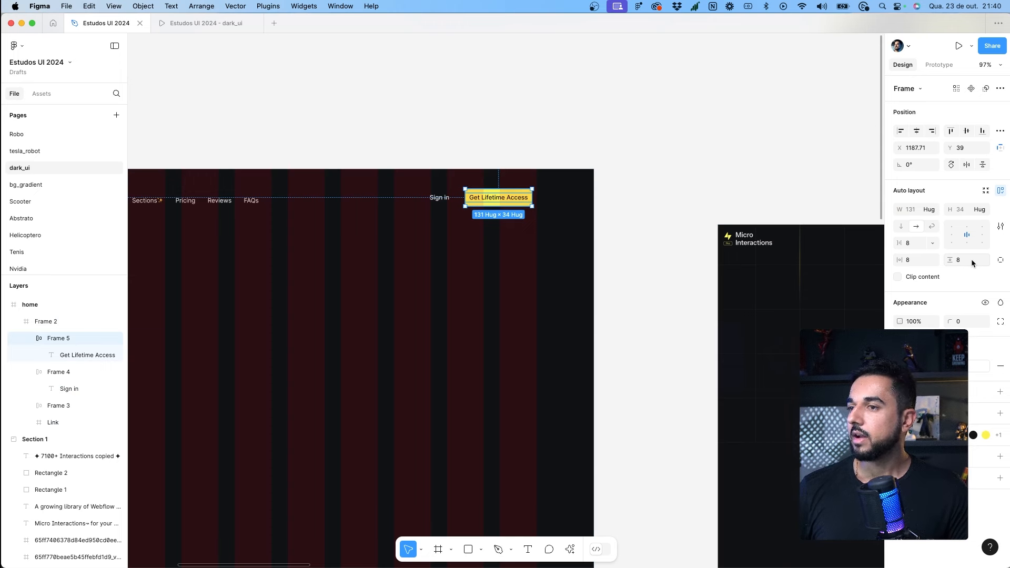
{"action": "type", "text": "1"}
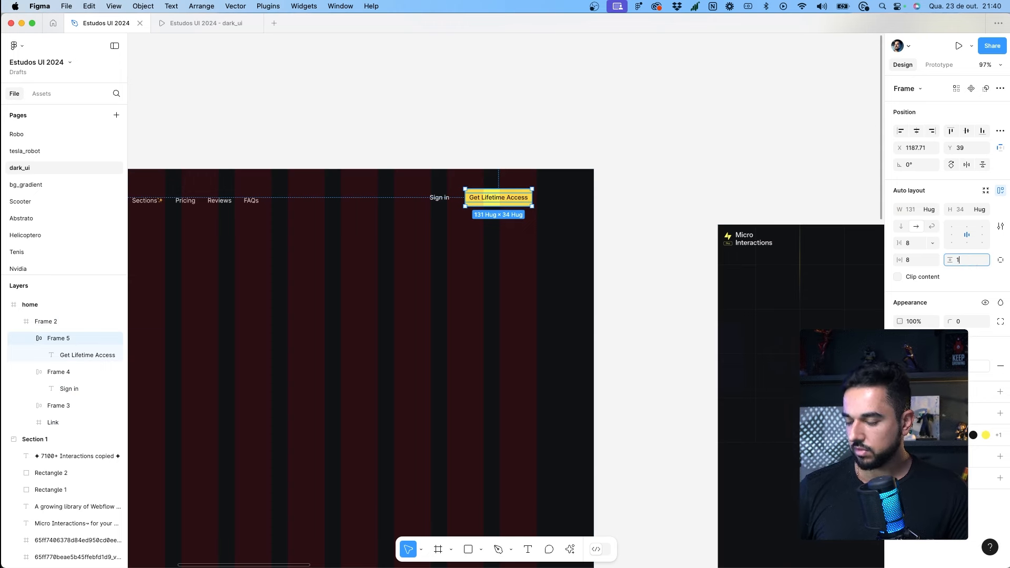
{"action": "type", "text": "0"}
{"action": "key", "text": "Return"}
{"action": "key", "text": "super+z"}
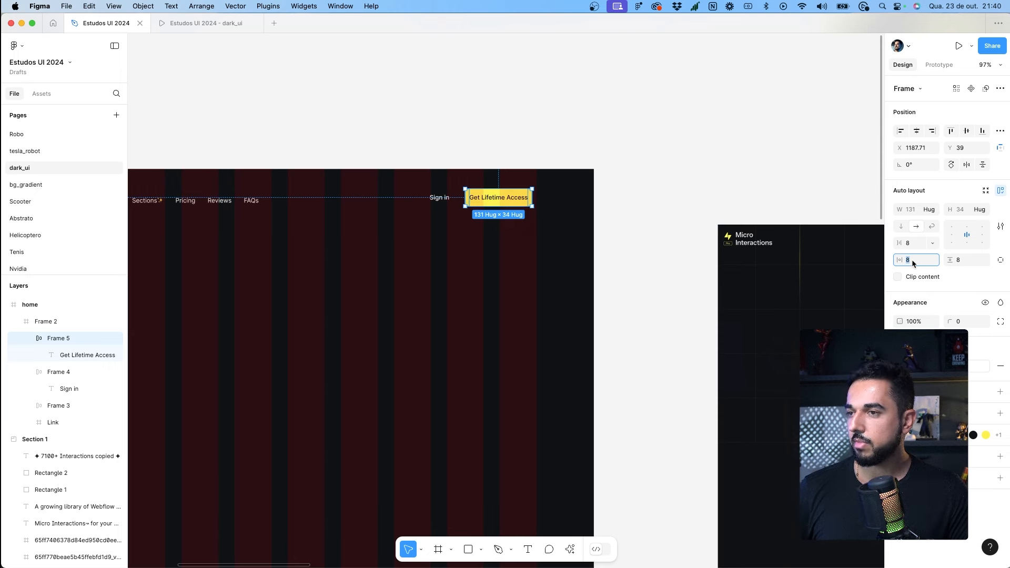
Step: Give the Get Lifetime Access button a corner radius of 122 and a horizontal padding of 24
{"action": "type", "text": "16"}
{"action": "key", "text": "Tab"}
{"action": "left_click", "coordinate": [947, 317]}
{"action": "type", "text": "122"}
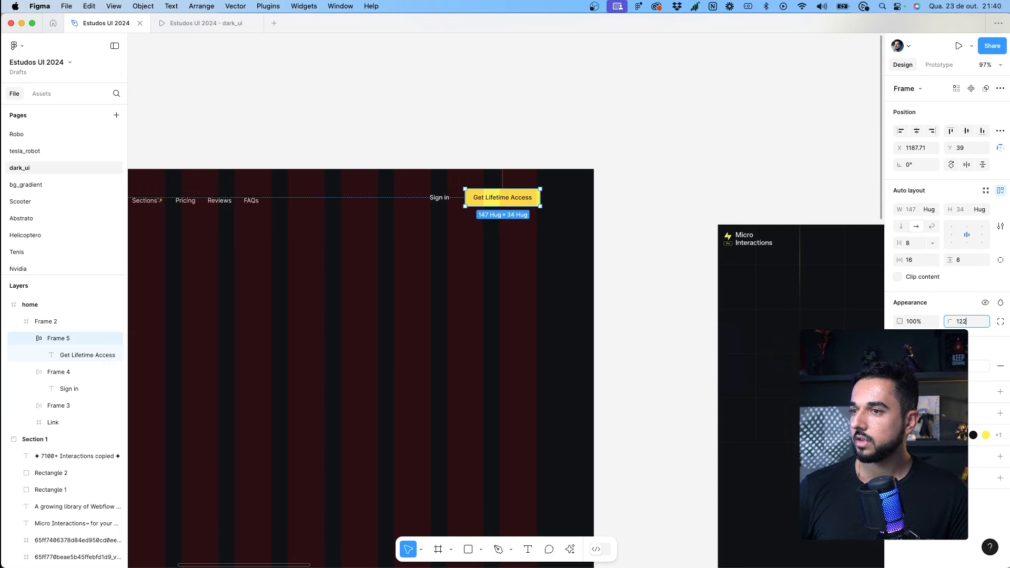
{"action": "key", "text": "Tab"}
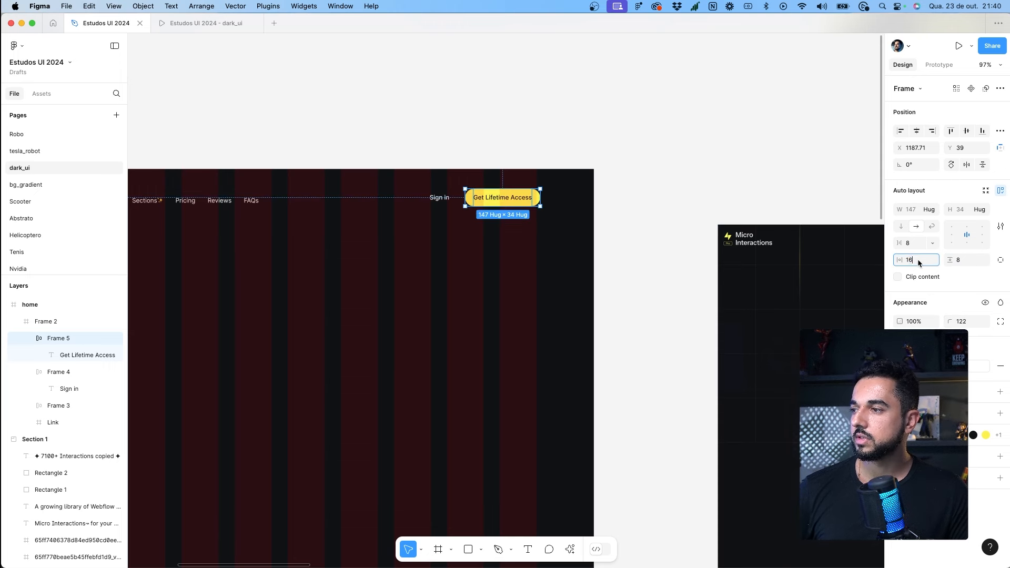
{"action": "type", "text": "24"}
{"action": "key", "text": "Return"}
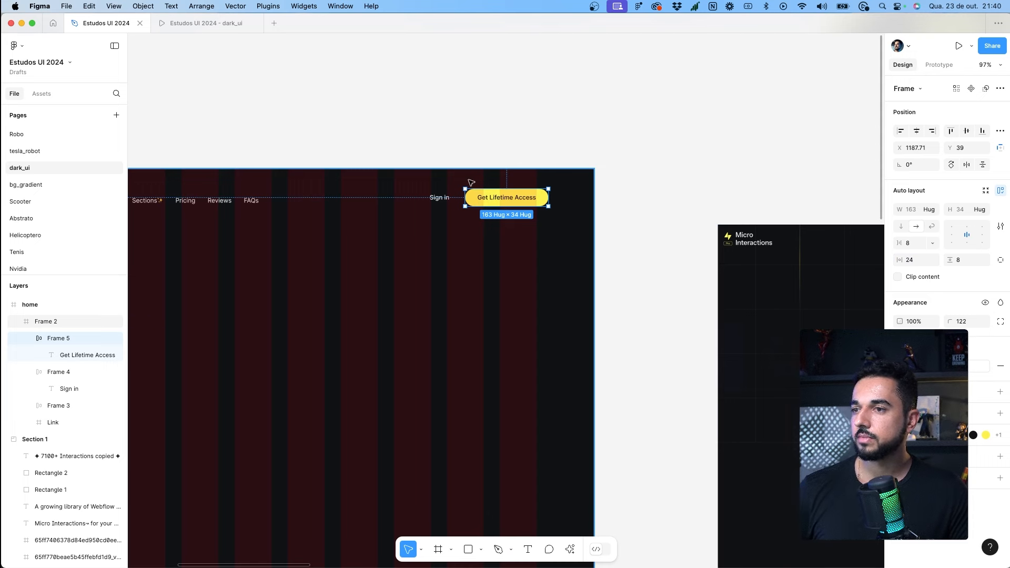
Step: Copy the Get Lifetime Access button's properties onto the Sign in frame and move that frame to X 1091
{"action": "left_click", "coordinate": [485, 154]}
{"action": "left_click", "coordinate": [492, 197]}
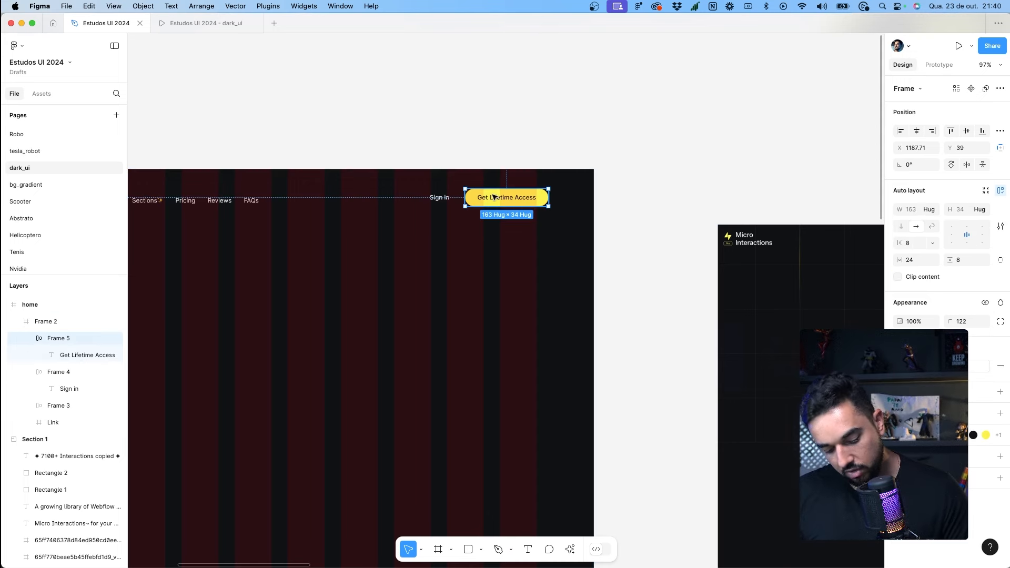
{"action": "key", "text": "alt+super+c"}
{"action": "left_click", "coordinate": [441, 197]}
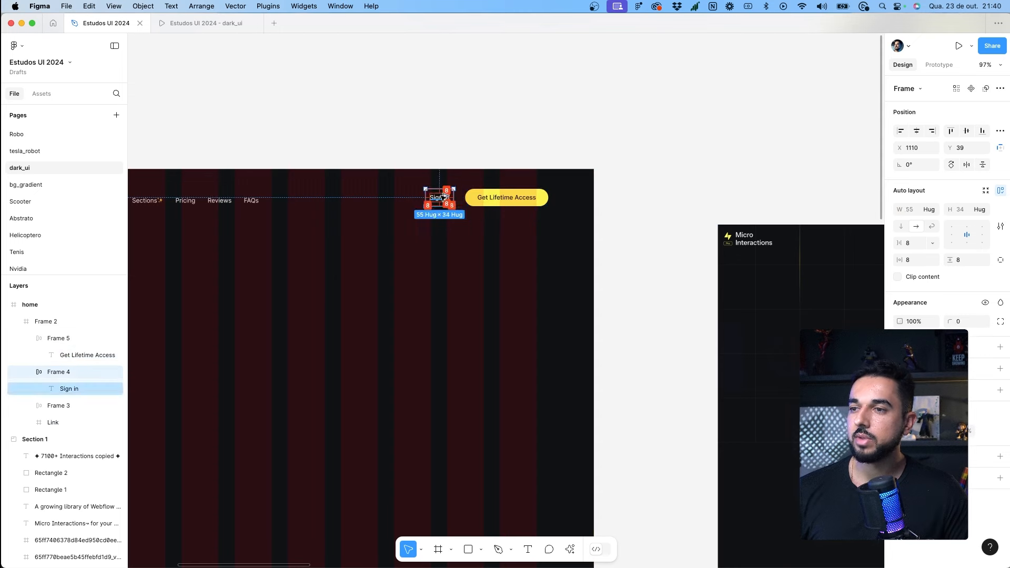
{"action": "key", "text": "alt+super+v"}
{"action": "left_click_drag", "start_coordinate": [455, 202], "coordinate": [444, 203]}
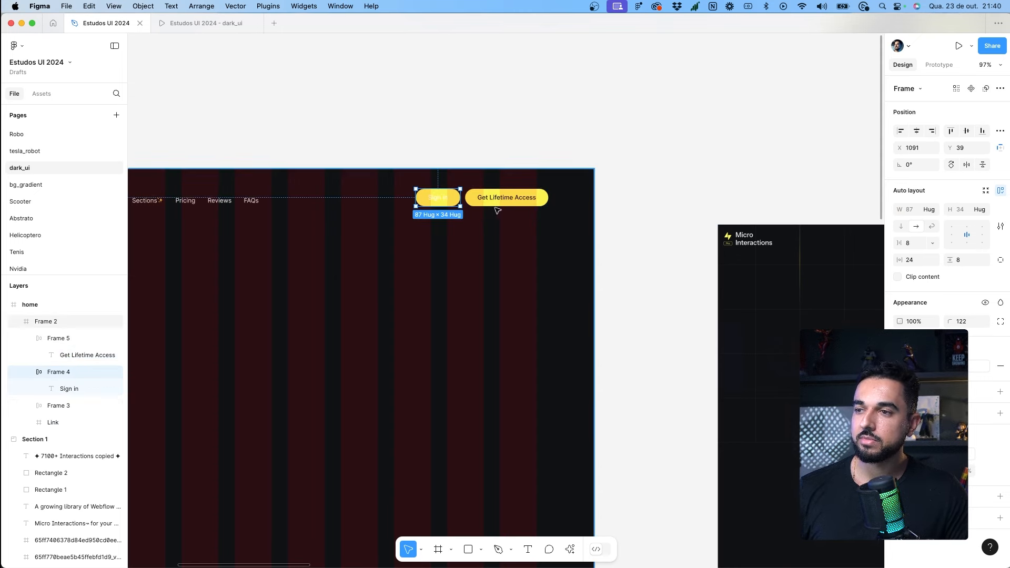
Step: Remove the Sign in button's yellow fill and give it a white (fff) stroke instead
{"action": "scroll", "coordinate": [506, 199], "scroll_direction": "up", "scroll_amount": 5}
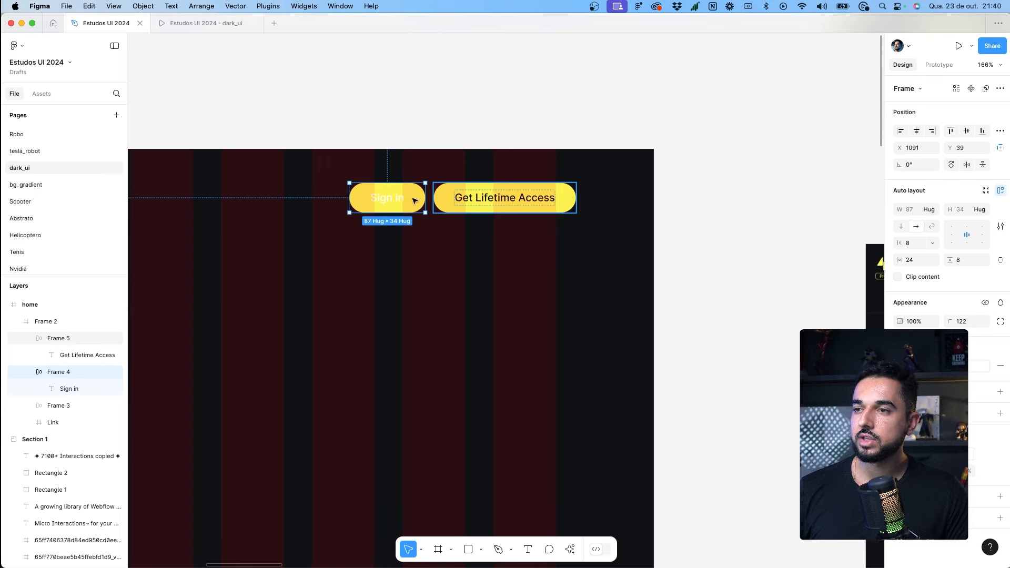
{"action": "left_click", "coordinate": [998, 367]}
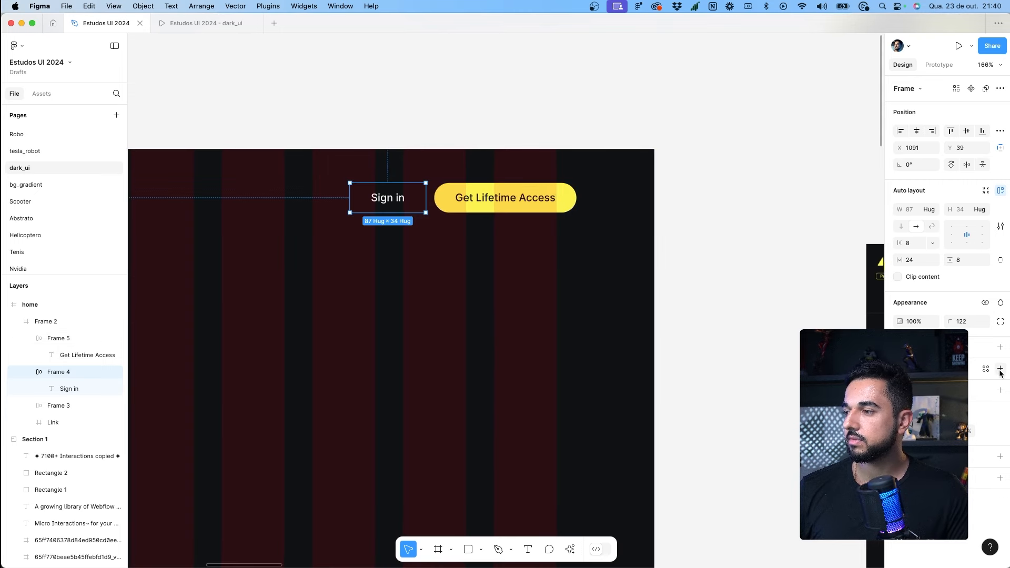
{"action": "left_click", "coordinate": [999, 369]}
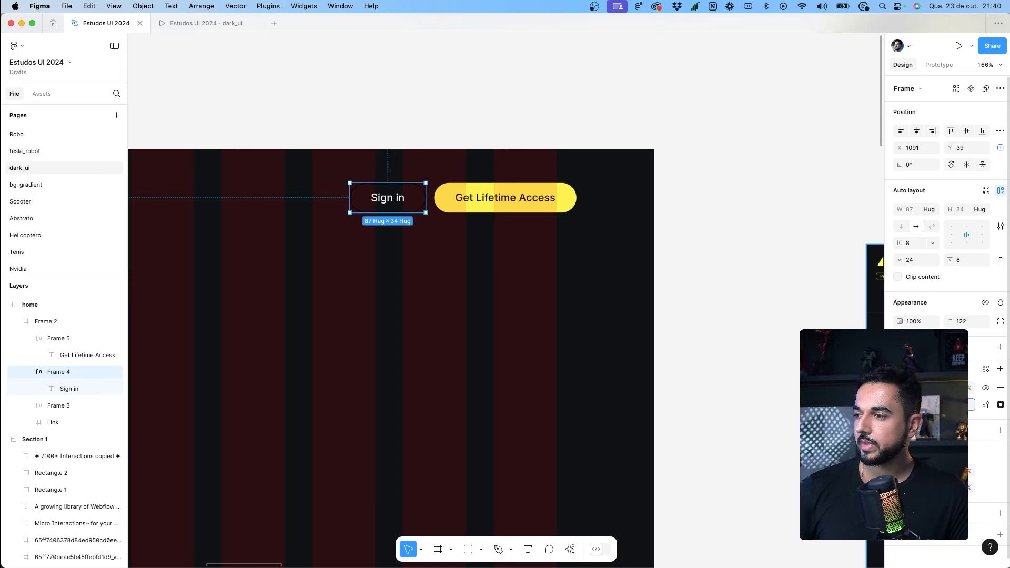
{"action": "left_click", "coordinate": [921, 388]}
{"action": "type", "text": "fff"}
{"action": "key", "text": "Return"}
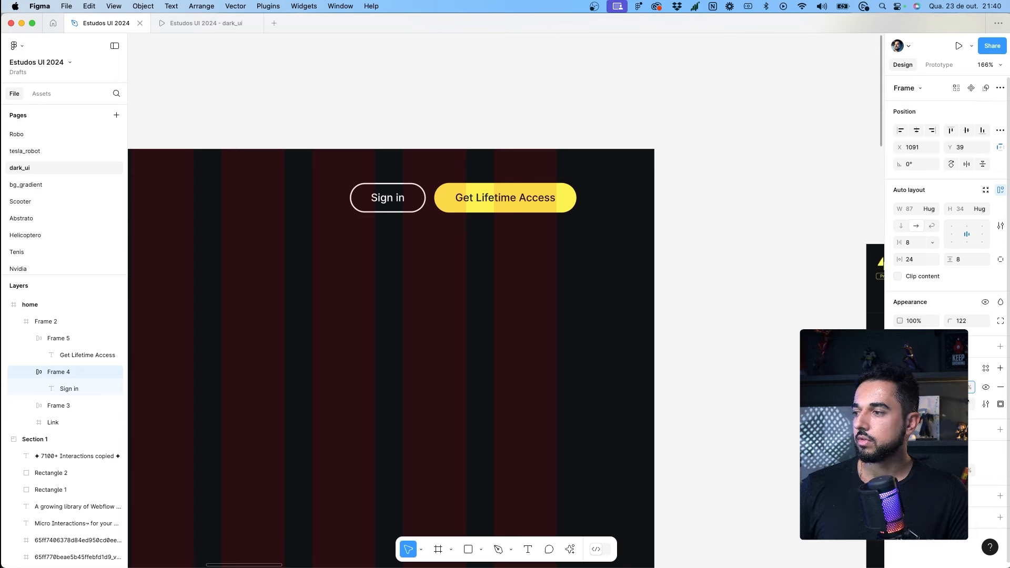
Step: Compare the Sign in outline with the reference button and lower the opacity of its stroke to match
{"action": "scroll", "coordinate": [761, 275], "scroll_direction": "up", "scroll_amount": 5}
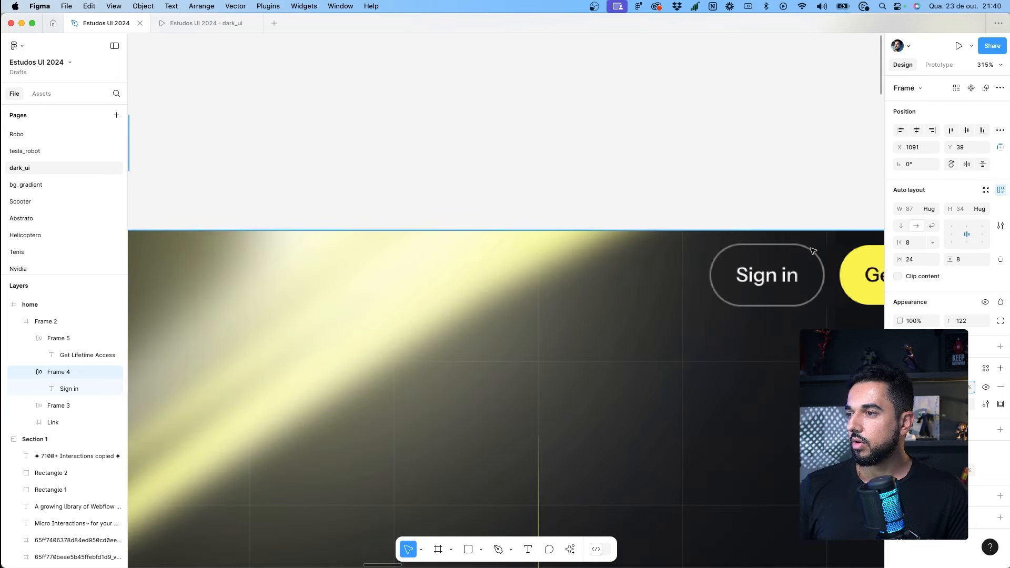
{"action": "scroll", "coordinate": [774, 261], "scroll_direction": "down", "scroll_amount": 5}
{"action": "scroll", "coordinate": [774, 261], "scroll_direction": "right", "scroll_amount": 1}
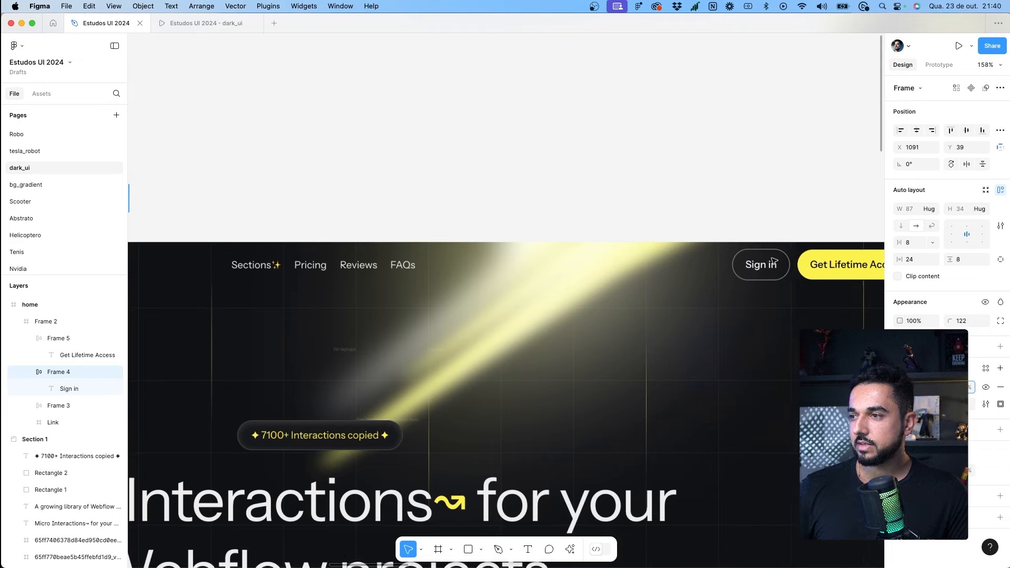
{"action": "scroll", "coordinate": [774, 261], "scroll_direction": "left", "scroll_amount": 15}
{"action": "scroll", "coordinate": [773, 261], "scroll_direction": "left", "scroll_amount": 3}
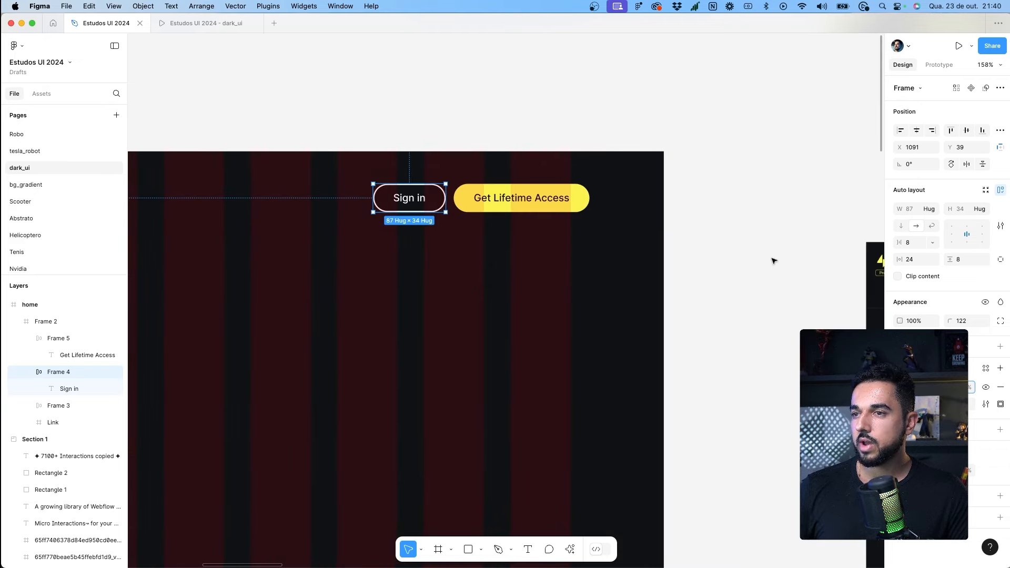
{"action": "left_click", "coordinate": [986, 388]}
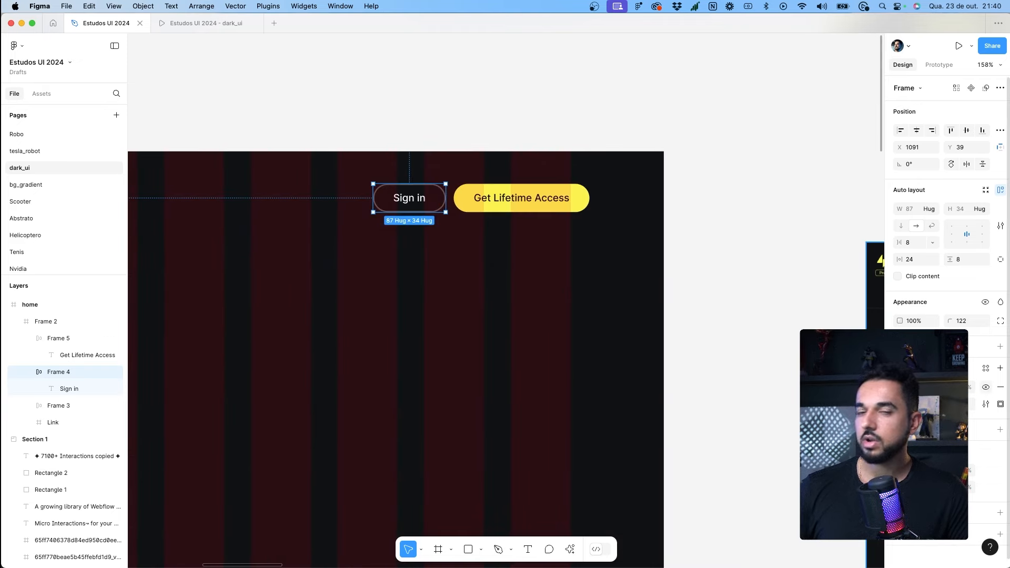
Step: Shift the Sign in and Get Lifetime Access buttons so the pair ends flush with the last grid column
{"action": "left_click_drag", "start_coordinate": [423, 199], "coordinate": [416, 198]}
{"action": "left_click", "coordinate": [510, 197], "text": "shift"}
{"action": "left_click_drag", "start_coordinate": [509, 197], "coordinate": [492, 197]}
{"action": "scroll", "coordinate": [478, 120], "scroll_direction": "down", "scroll_amount": 3}
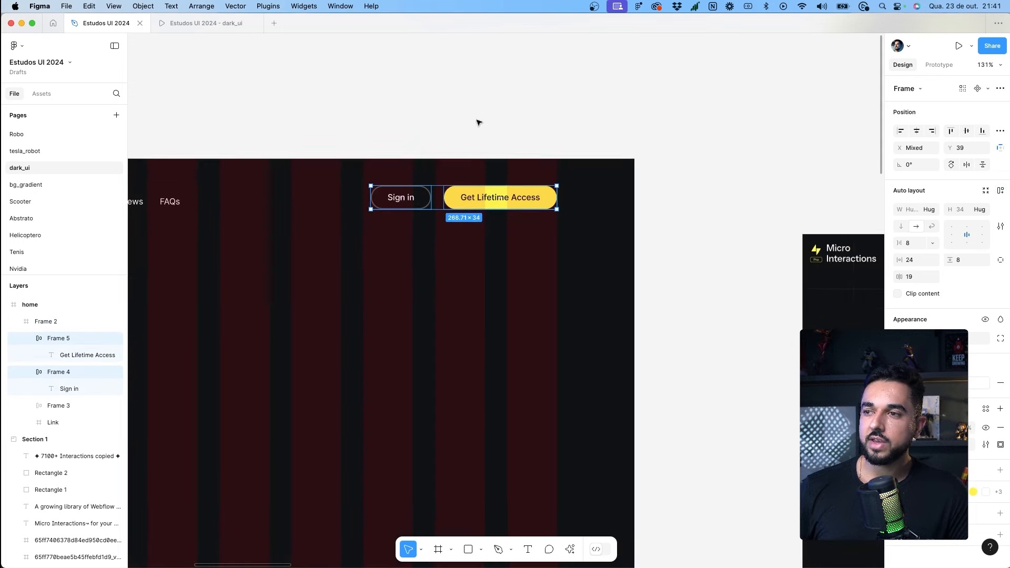
Step: Duplicate the Sign in button onto the empty canvas above the home frame
{"action": "left_click", "coordinate": [478, 115]}
{"action": "left_click_drag", "start_coordinate": [479, 115], "coordinate": [481, 204]}
{"action": "left_click", "coordinate": [407, 287]}
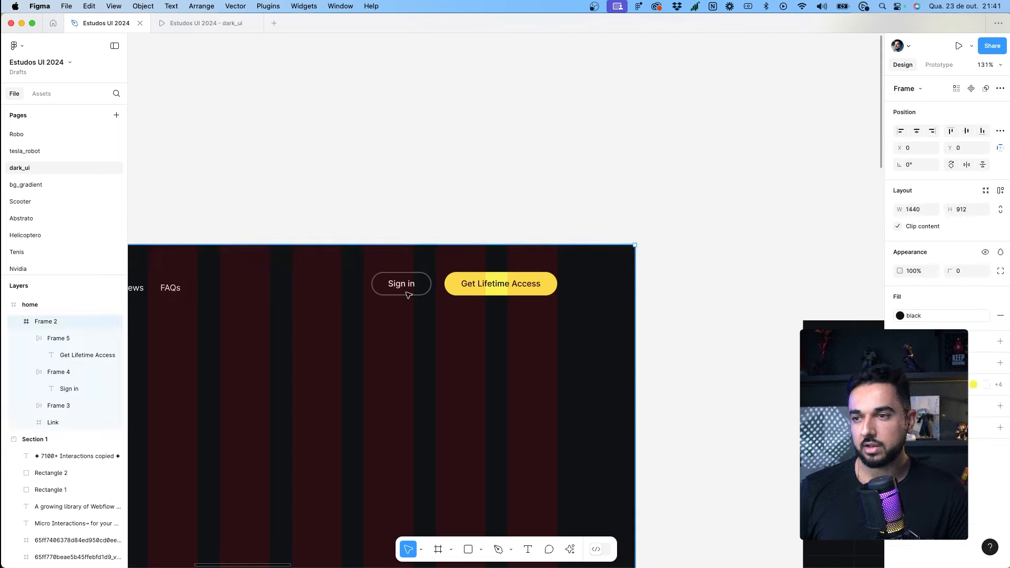
{"action": "left_click", "coordinate": [407, 286]}
{"action": "left_click_drag", "start_coordinate": [407, 287], "coordinate": [412, 187]}
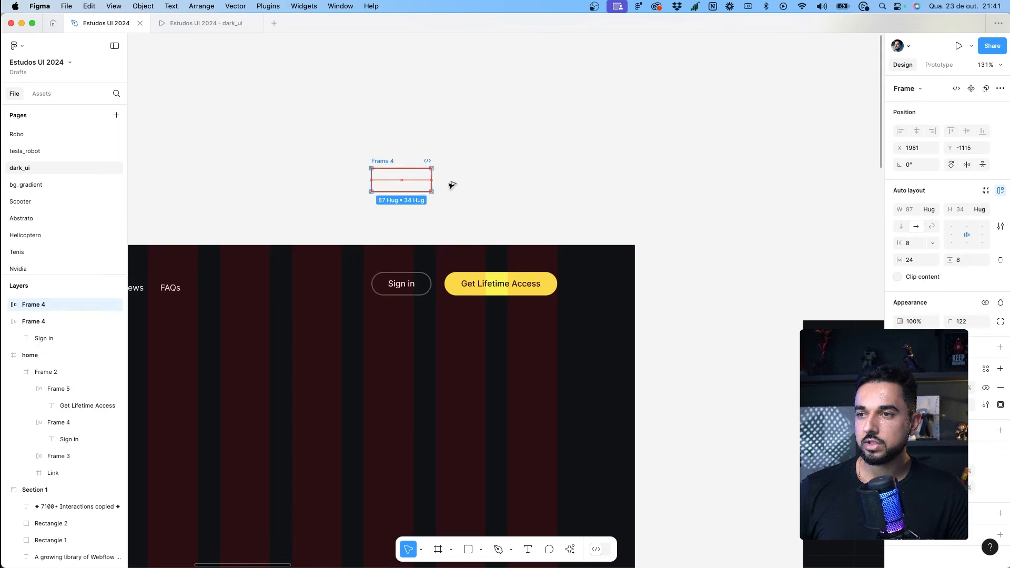
Step: Duplicate the Sign in copy on the canvas and restyle the duplicate with a white fill and the black color style on its text
{"action": "key", "text": "super+d"}
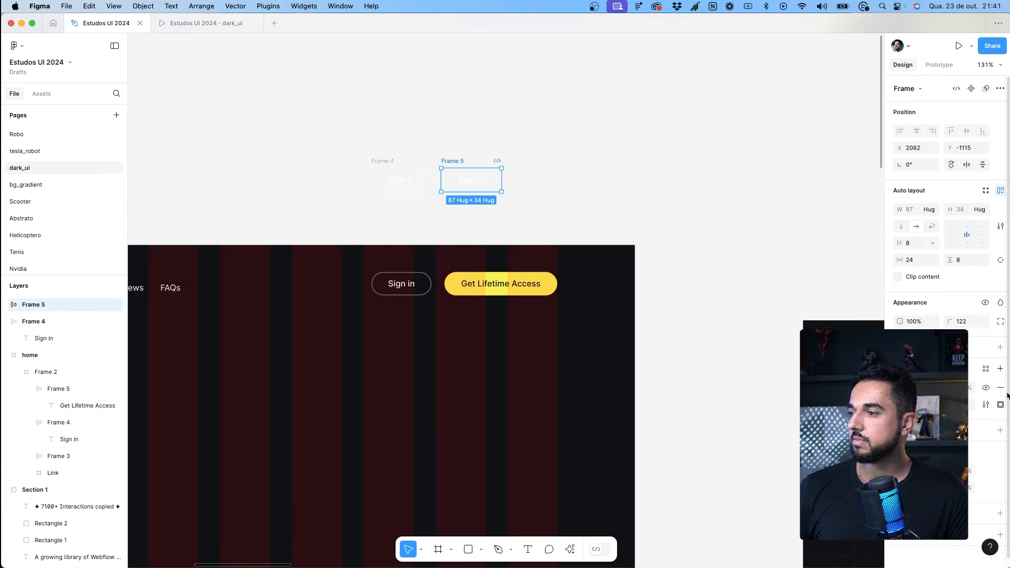
{"action": "left_click", "coordinate": [1001, 349]}
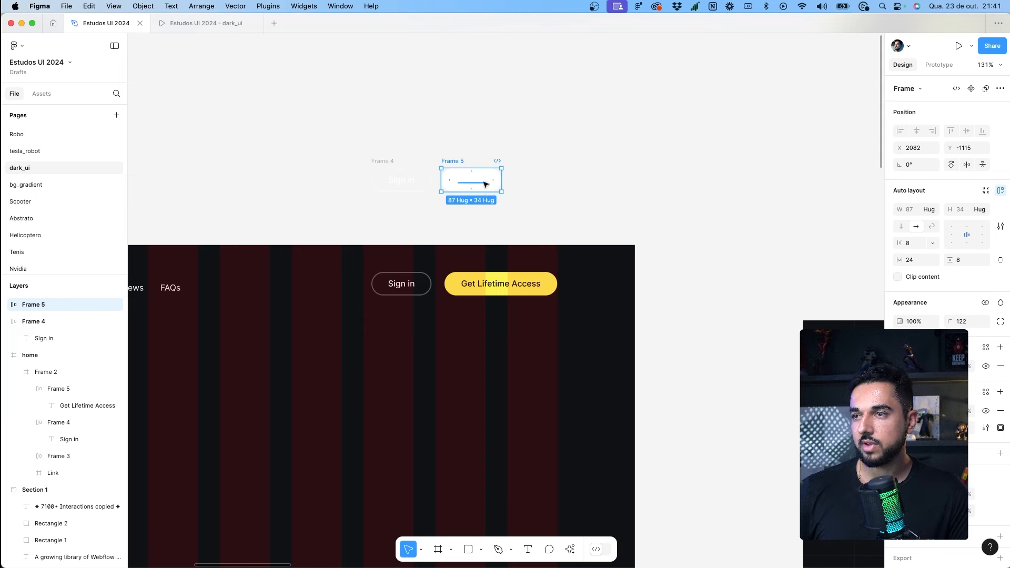
{"action": "double_click", "coordinate": [484, 184]}
{"action": "key", "text": "Escape"}
{"action": "left_click", "coordinate": [983, 392]}
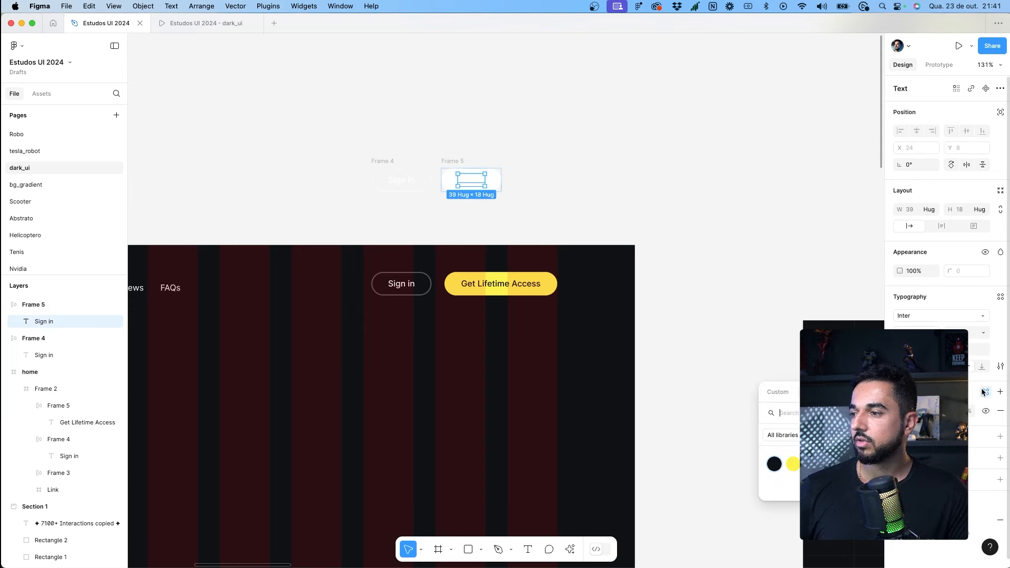
{"action": "left_click", "coordinate": [774, 464]}
{"action": "left_click", "coordinate": [566, 156]}
Step: Combine the outlined and white Sign in buttons above the home frame into a component set
{"action": "scroll", "coordinate": [566, 156], "scroll_direction": "down", "scroll_amount": 1}
{"action": "left_click_drag", "start_coordinate": [560, 125], "coordinate": [341, 193]}
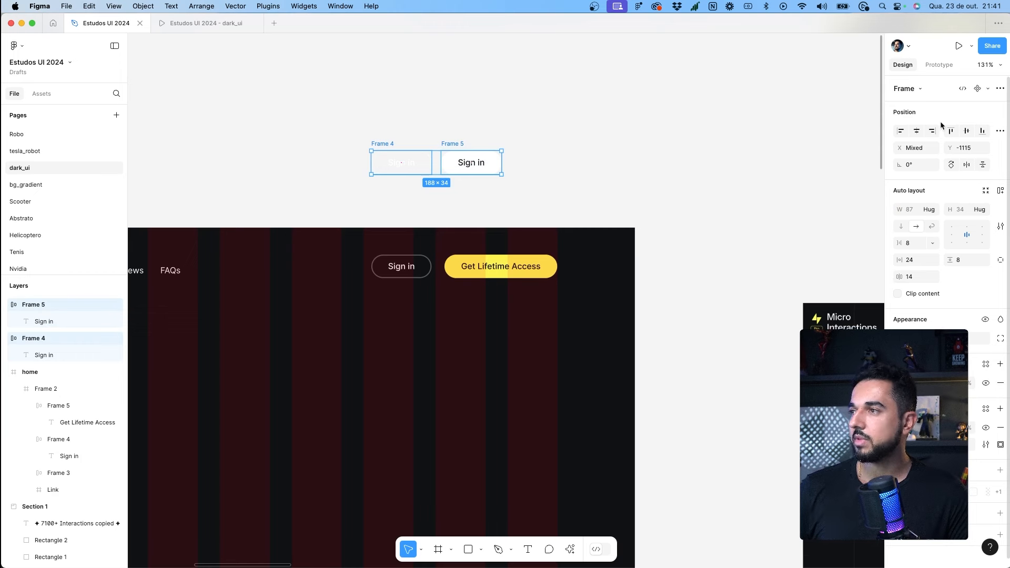
{"action": "scroll", "coordinate": [936, 160], "scroll_direction": "down", "scroll_amount": 1}
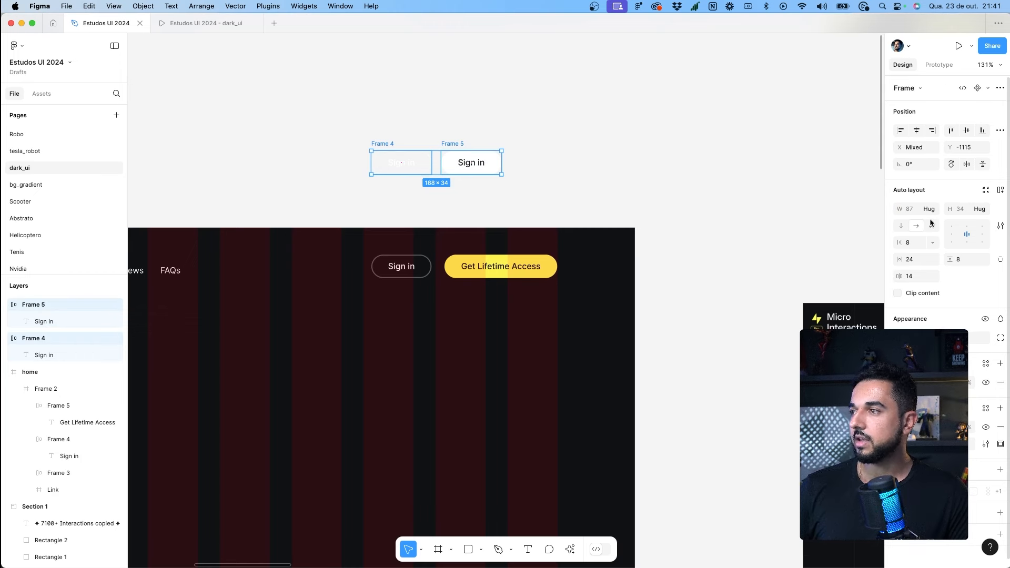
{"action": "left_click", "coordinate": [988, 88]}
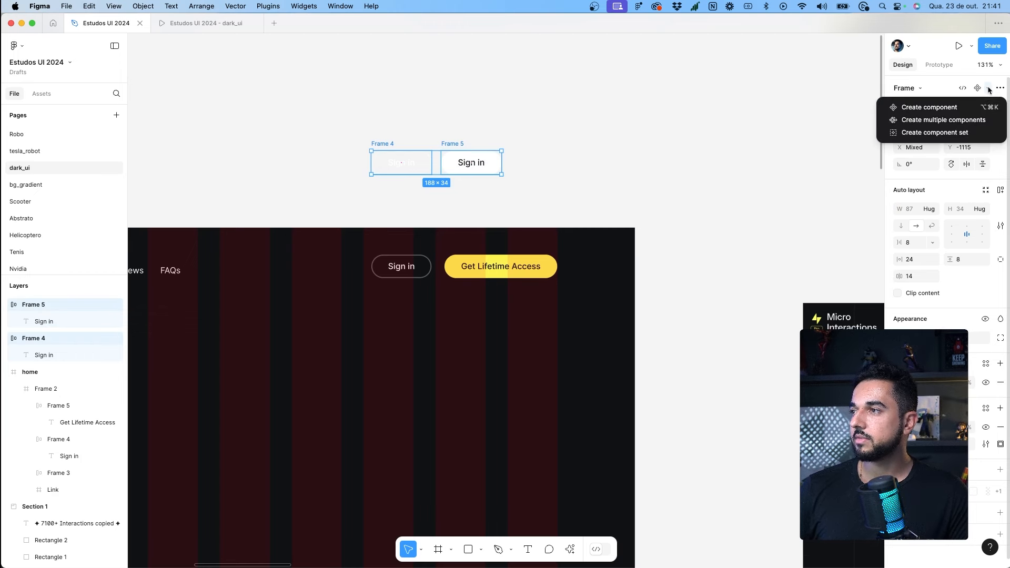
{"action": "left_click", "coordinate": [963, 135]}
Step: Link the outlined variant to the white one with a While hovering interaction that changes to Frame 5 using a Dissolve animation
{"action": "left_click", "coordinate": [939, 65]}
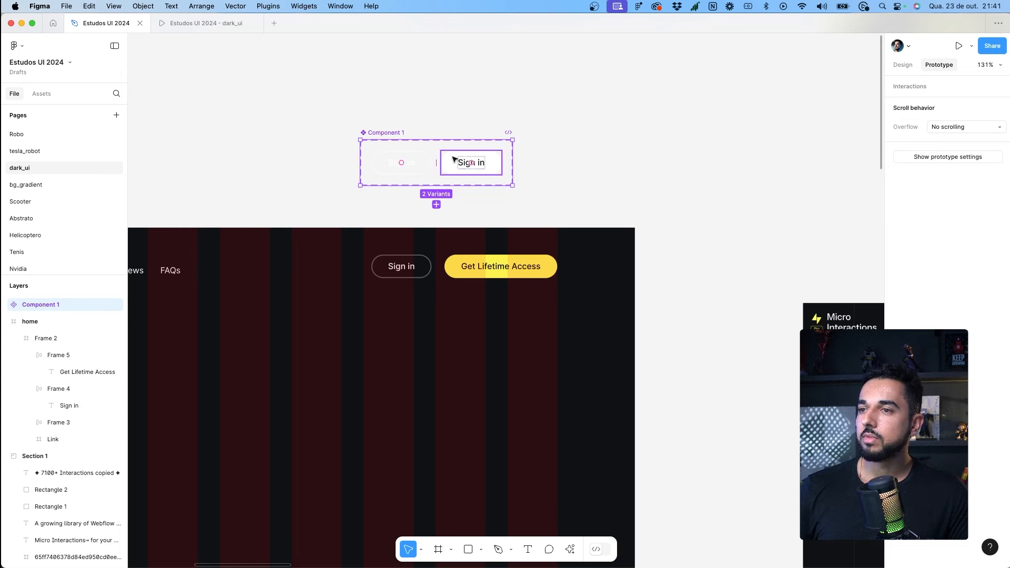
{"action": "left_click", "coordinate": [433, 161]}
{"action": "left_click_drag", "start_coordinate": [435, 165], "coordinate": [523, 162]}
{"action": "left_click", "coordinate": [479, 213]}
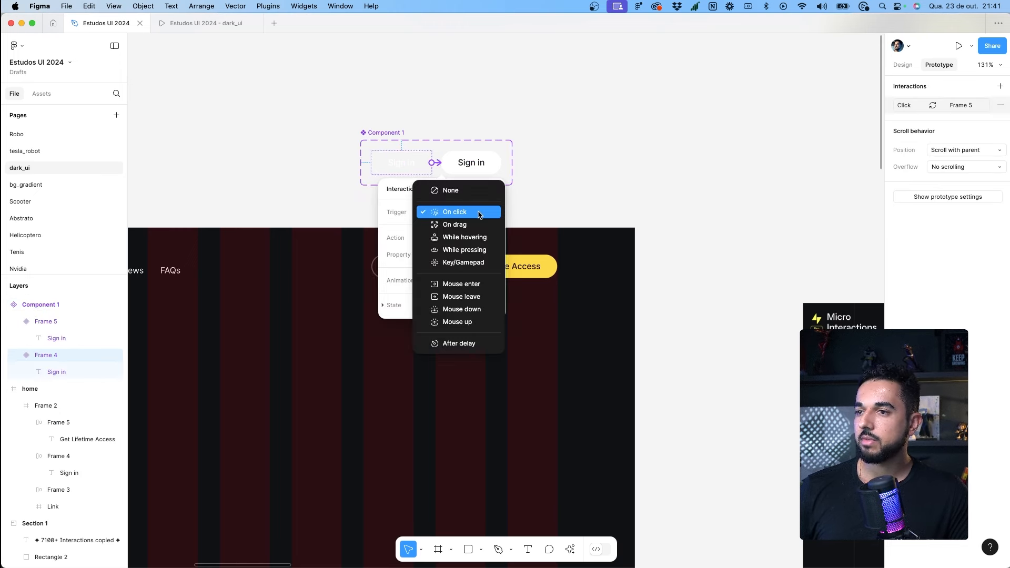
{"action": "left_click", "coordinate": [471, 238]}
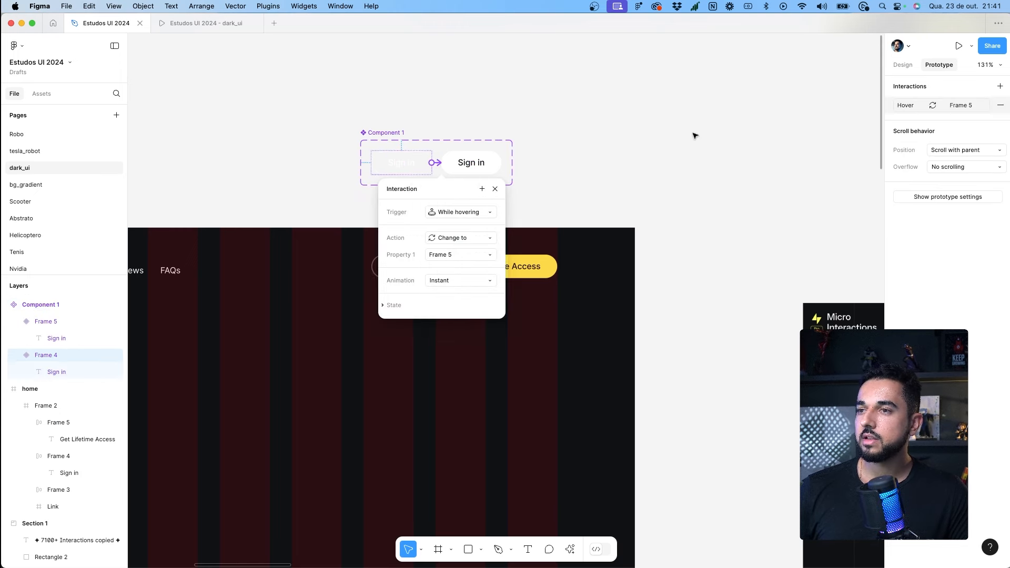
{"action": "left_click", "coordinate": [459, 256]}
{"action": "left_click", "coordinate": [458, 255]}
{"action": "left_click", "coordinate": [451, 280]}
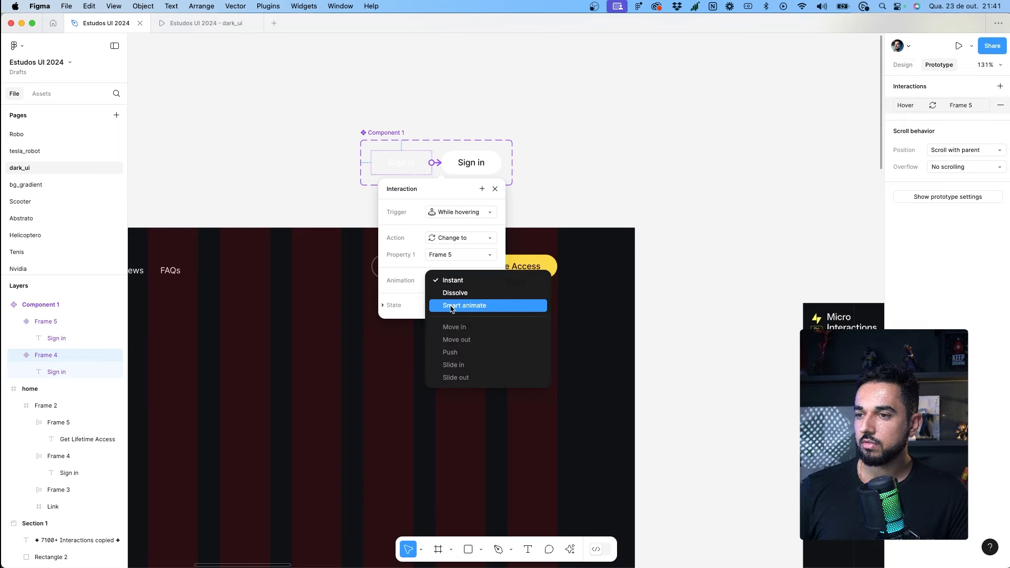
{"action": "left_click", "coordinate": [455, 296]}
Step: Place an instance of the outlined Sign in variant beside the header's Sign in button and preview it in the prototype
{"action": "left_click", "coordinate": [896, 66]}
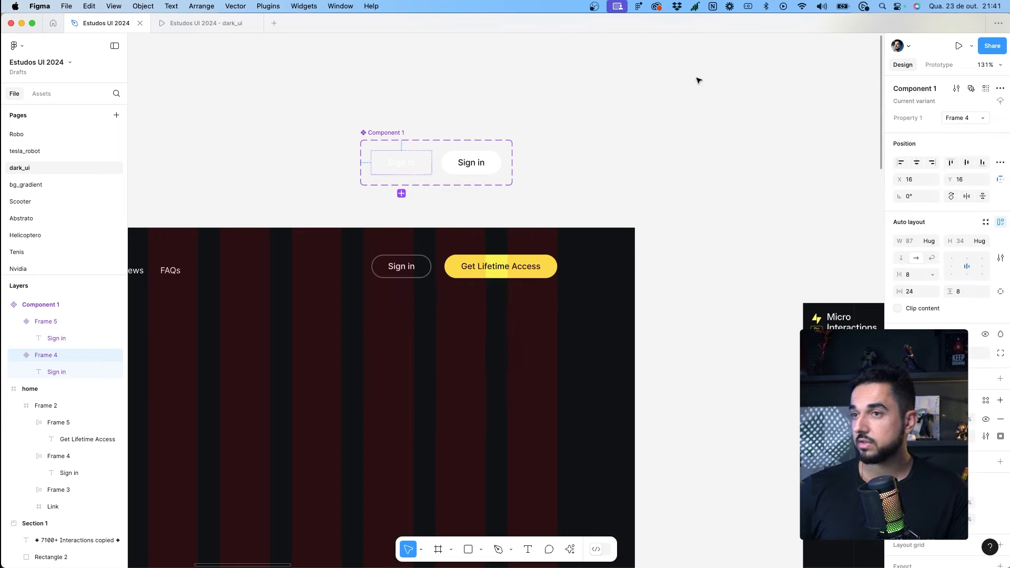
{"action": "left_click_drag", "start_coordinate": [401, 163], "coordinate": [330, 269]}
{"action": "key", "text": "super+alt+Return"}
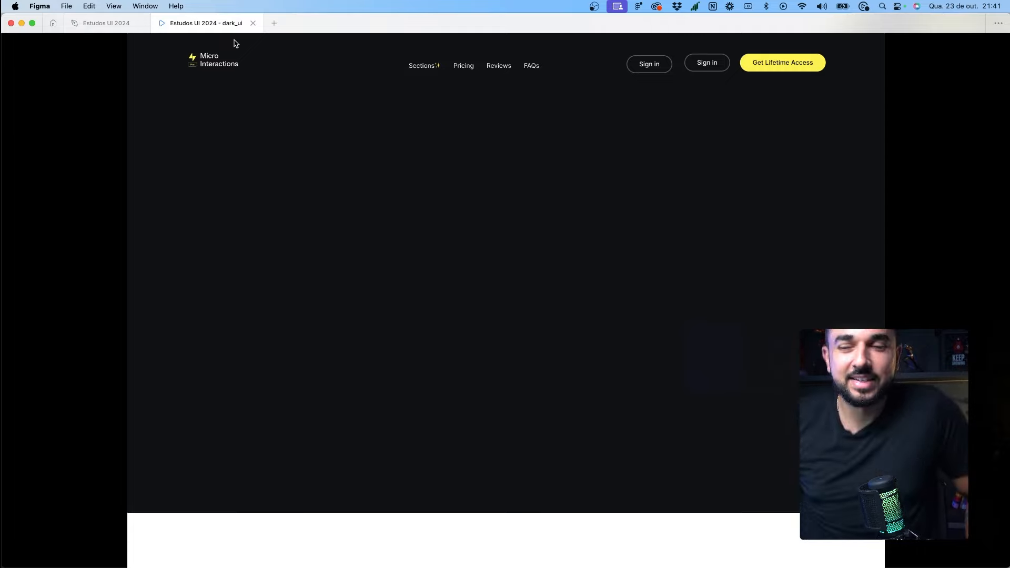
{"action": "left_click", "coordinate": [73, 21]}
Step: Delete the extra Sign in instance from the header and the component set above the home frame
{"action": "key", "text": "Delete"}
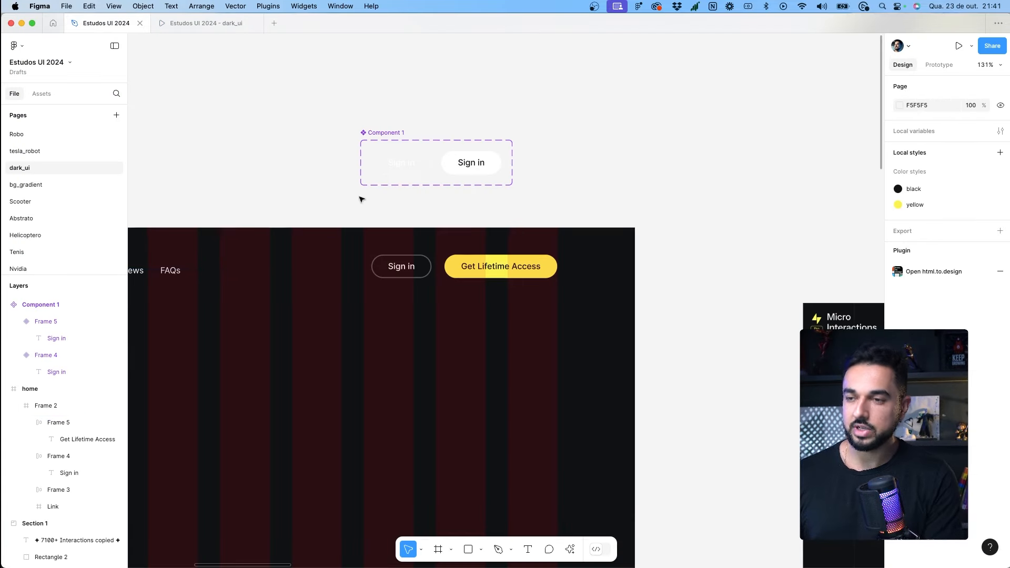
{"action": "left_click", "coordinate": [385, 134]}
{"action": "key", "text": "Delete"}
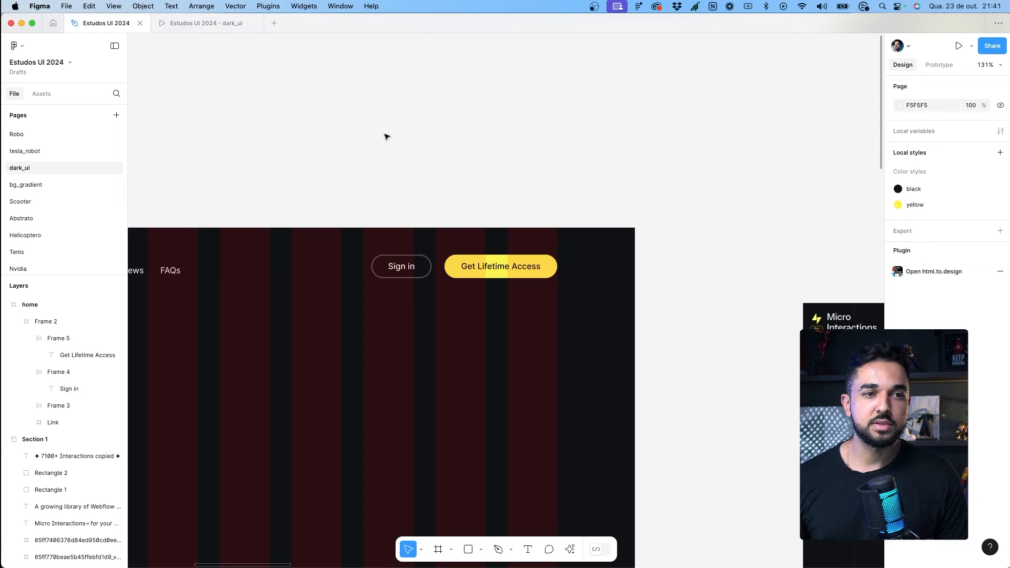
Step: Preview the home frame's header in the prototype and return to the design file
{"action": "scroll", "coordinate": [388, 170], "scroll_direction": "down", "scroll_amount": 2}
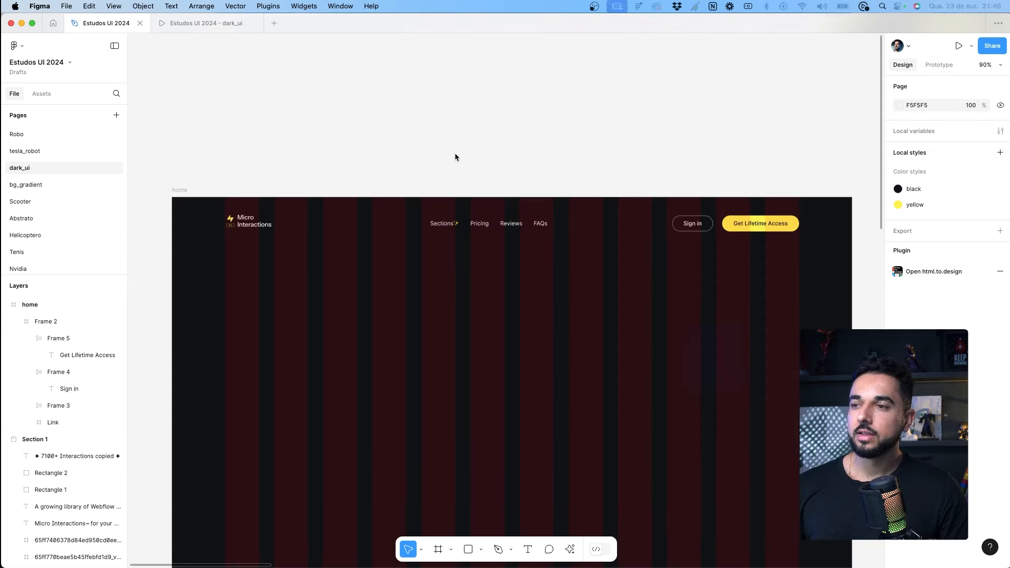
{"action": "key", "text": "super+alt+Return"}
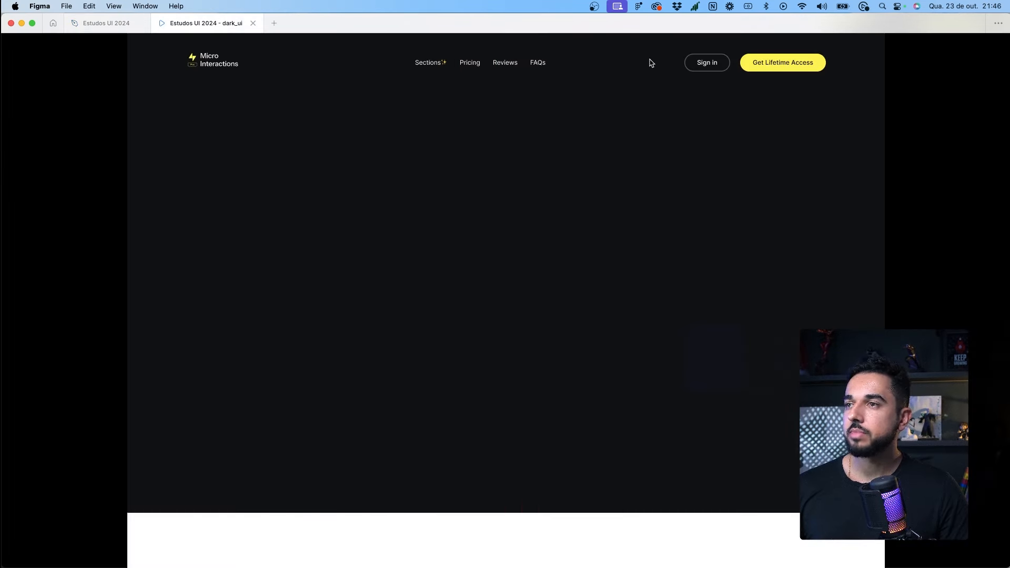
{"action": "key", "text": "ctrl+shift+Tab"}
{"action": "left_click", "coordinate": [244, 31]}
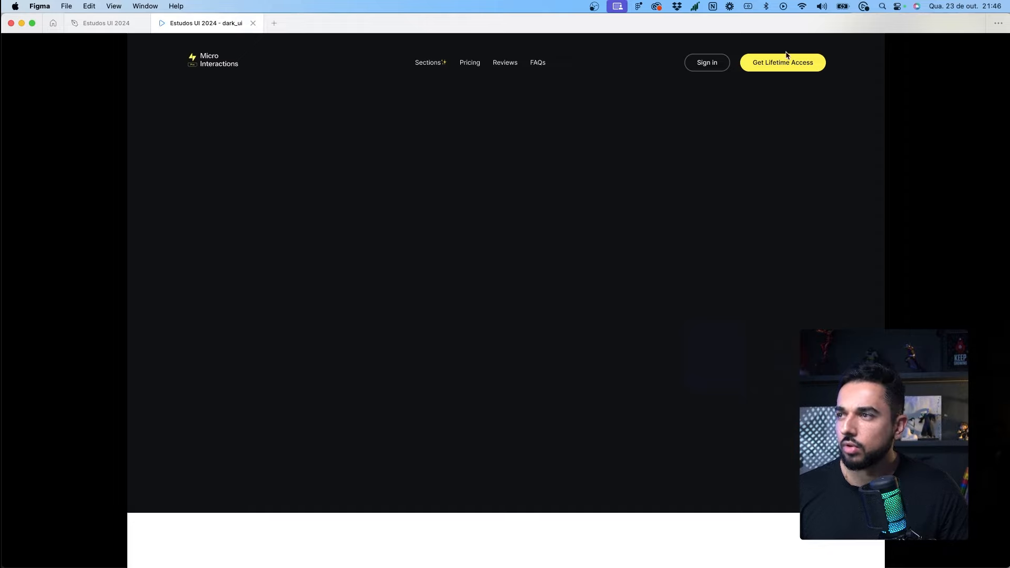
{"action": "left_click", "coordinate": [111, 26]}
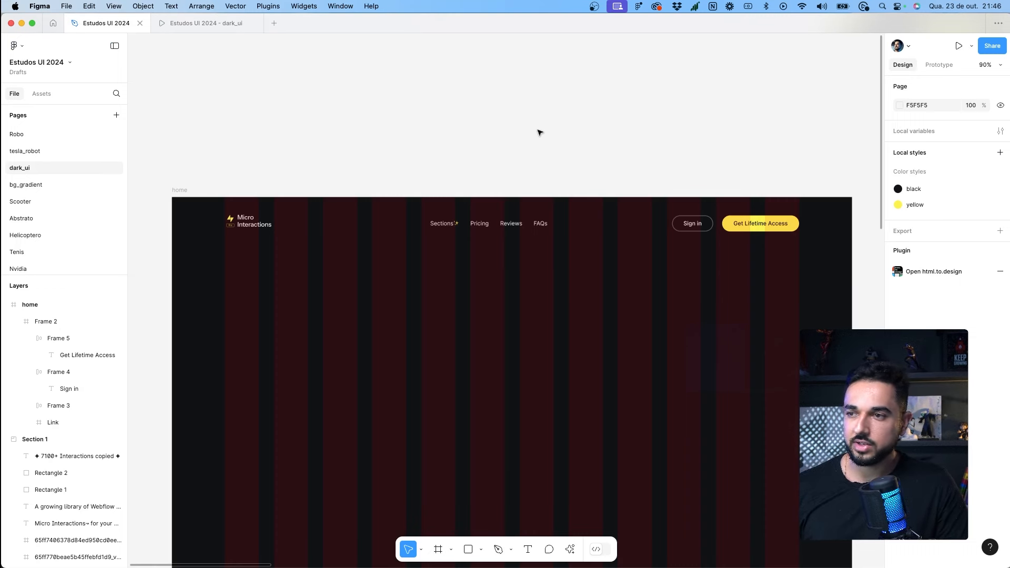
Step: Insert a space between the word Sections and its sparkle emoji in the header navigation
{"action": "left_click", "coordinate": [457, 224]}
{"action": "left_click", "coordinate": [455, 225]}
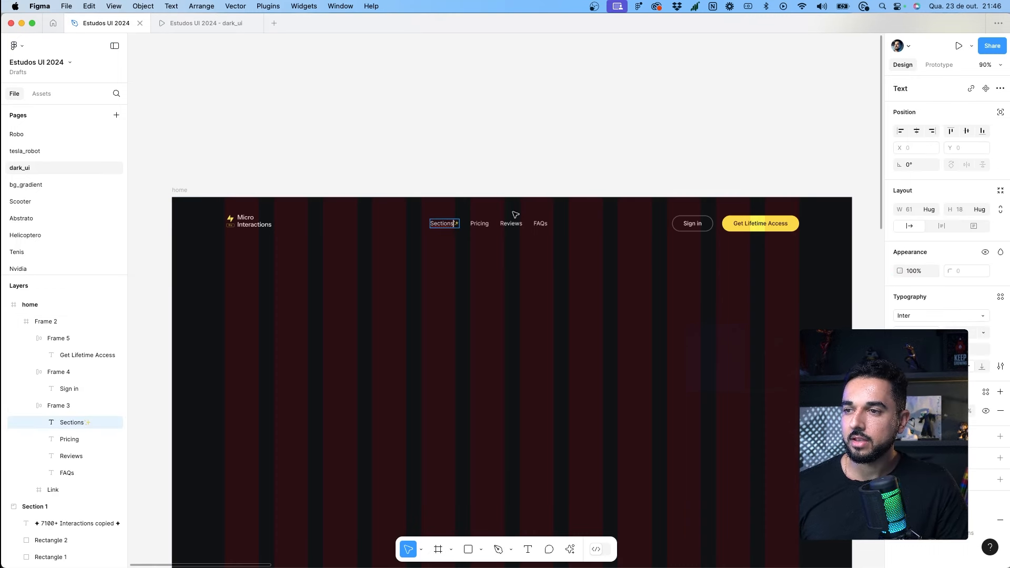
{"action": "left_click", "coordinate": [534, 159]}
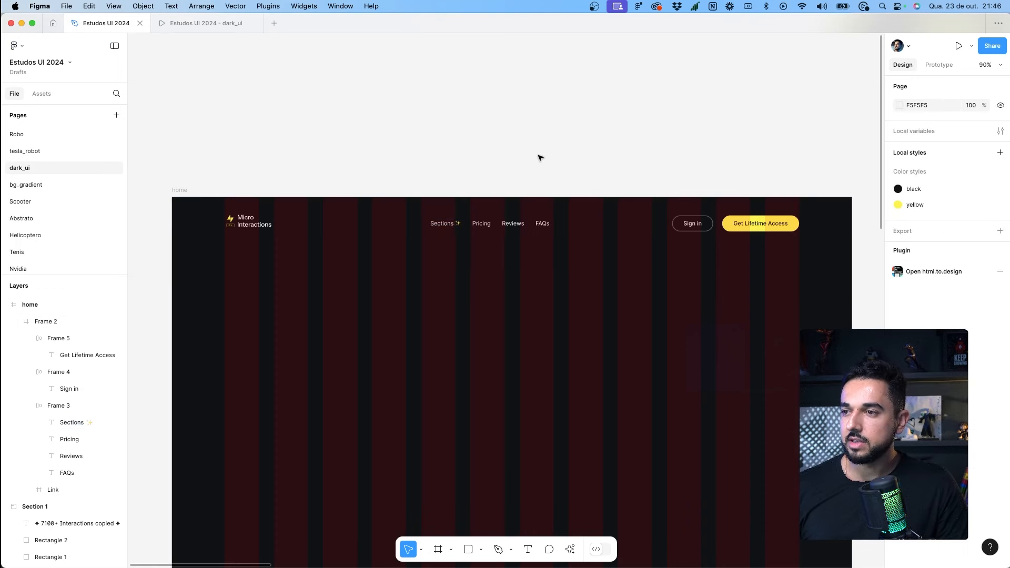
Step: Examine how the header's logo, navigation links, Sign in button and Get Lifetime Access button are grouped
{"action": "left_click", "coordinate": [511, 228]}
{"action": "left_click", "coordinate": [466, 148]}
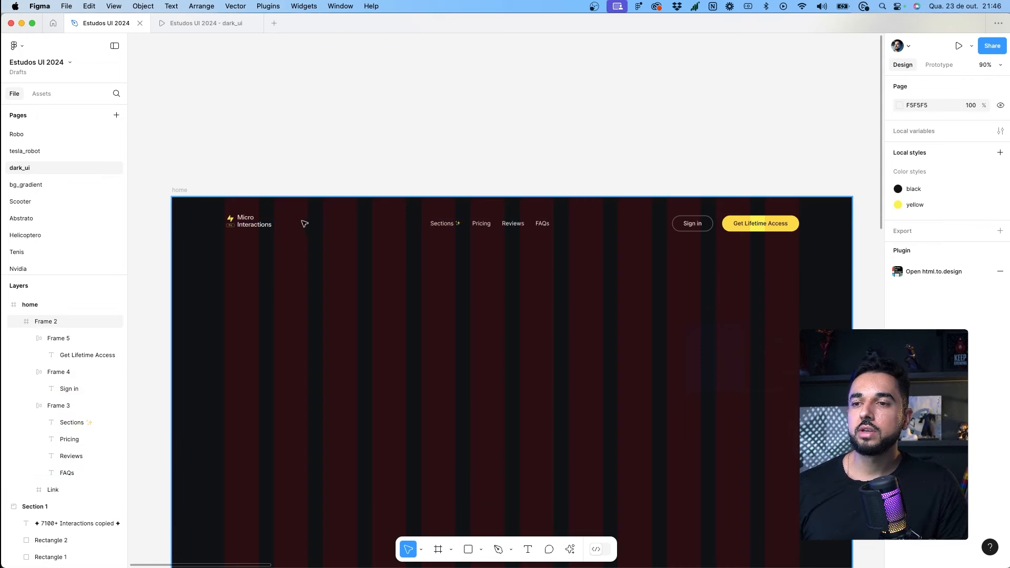
{"action": "left_click", "coordinate": [246, 225]}
{"action": "left_click", "coordinate": [481, 223]}
{"action": "left_click", "coordinate": [692, 223]}
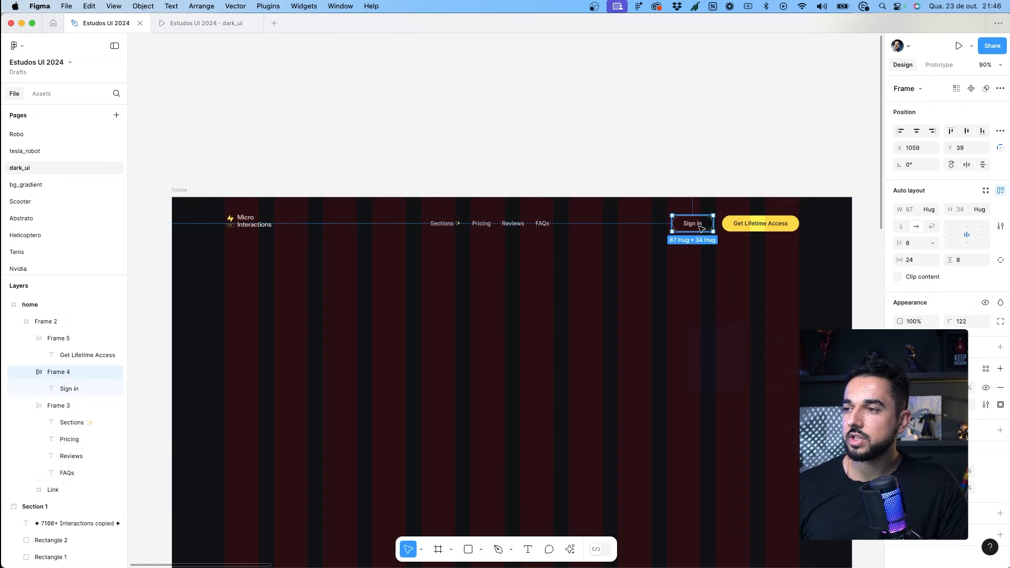
{"action": "left_click", "coordinate": [757, 223]}
{"action": "left_click", "coordinate": [707, 224]}
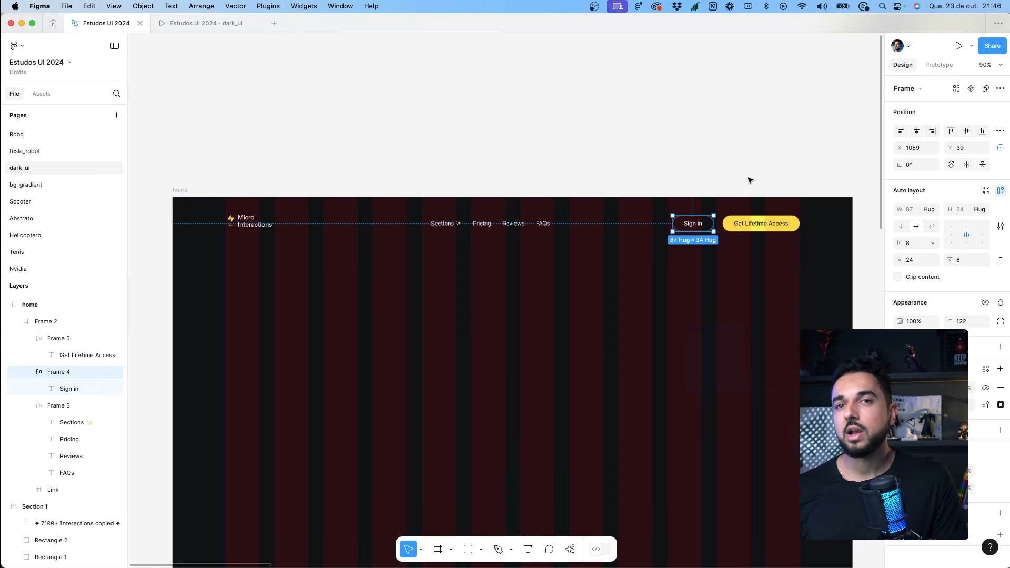
{"action": "left_click", "coordinate": [523, 145]}
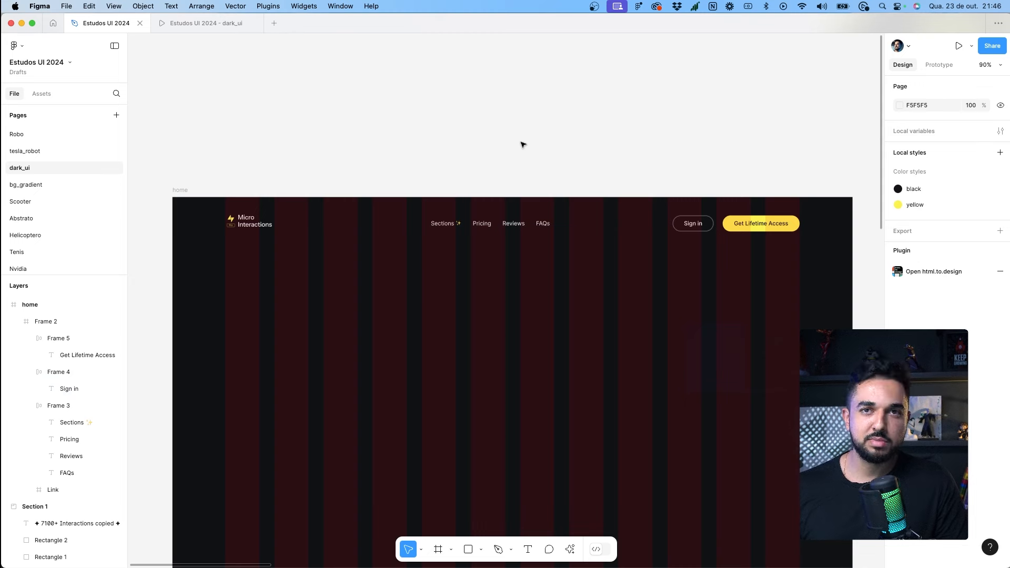
{"action": "left_click", "coordinate": [253, 226]}
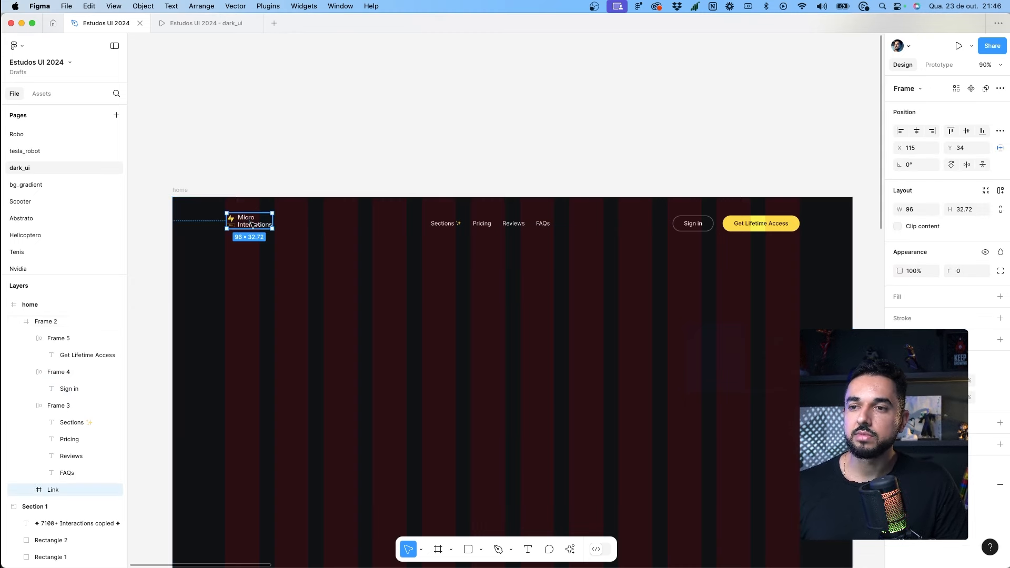
{"action": "left_click", "coordinate": [684, 227]}
{"action": "left_click", "coordinate": [480, 172]}
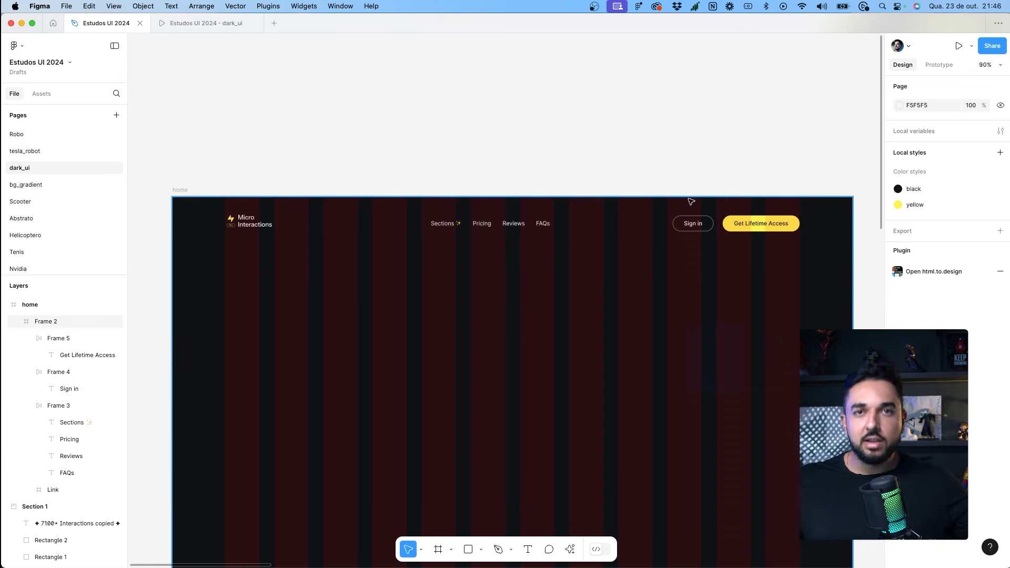
Step: Wrap the Sign in and Get Lifetime Access buttons together in one auto layout frame
{"action": "left_click", "coordinate": [697, 224]}
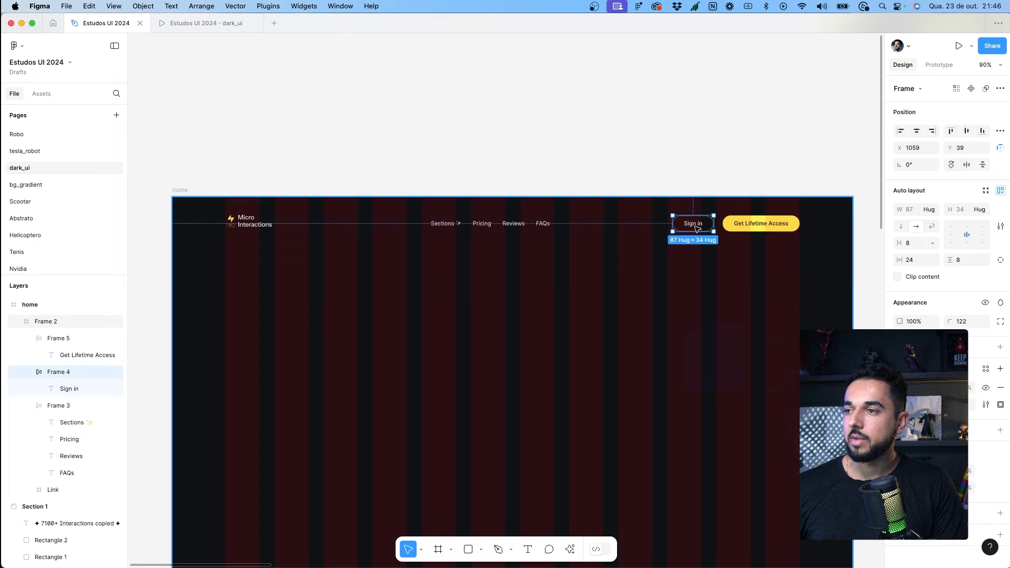
{"action": "left_click", "coordinate": [768, 230], "text": "shift"}
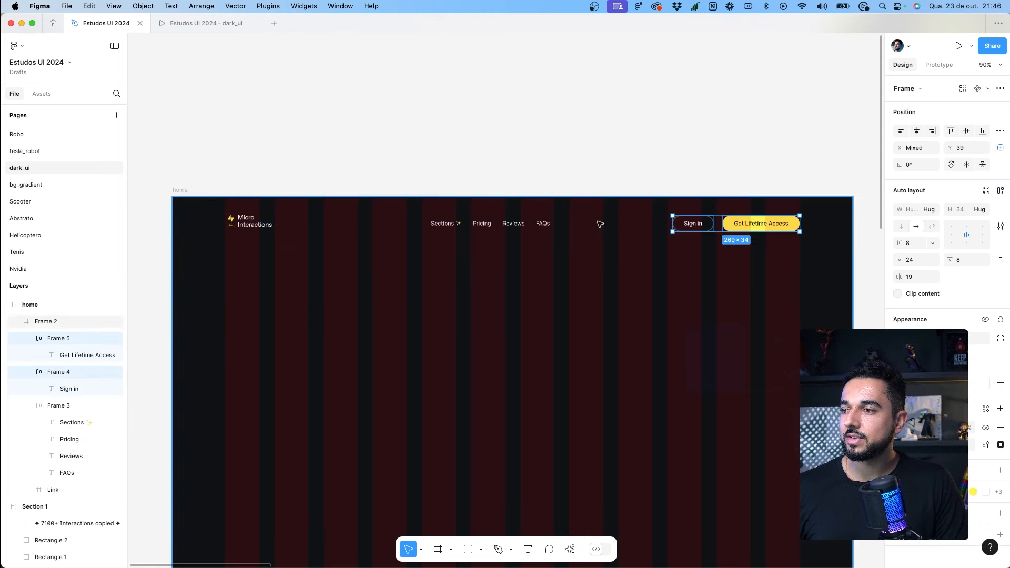
{"action": "key", "text": "shift+a"}
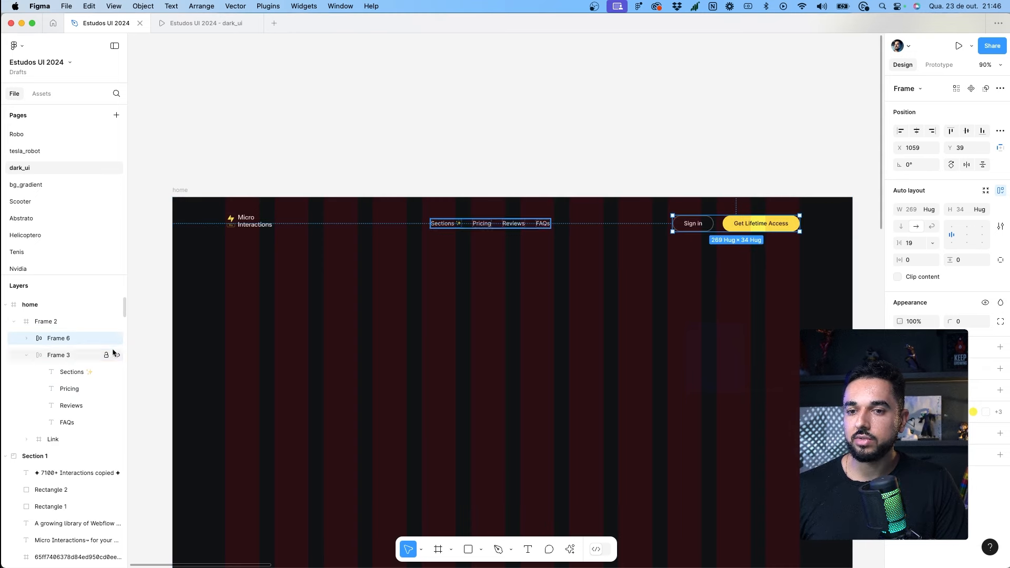
Step: Rename the header layers: buttons for the button pair, links for the navigation frame and logo for the Micro Interactions mark
{"action": "left_click", "coordinate": [26, 355]}
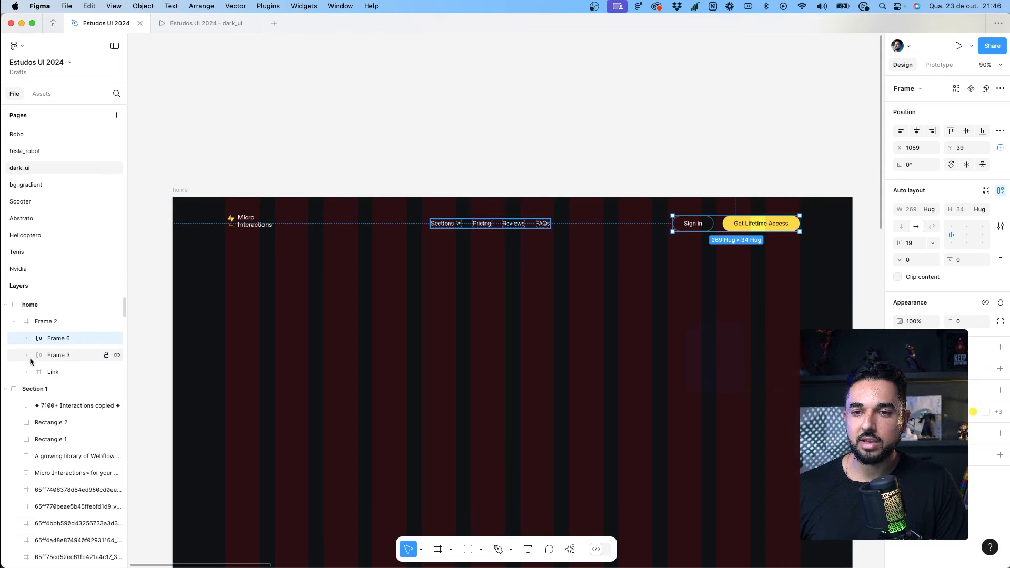
{"action": "double_click", "coordinate": [55, 339]}
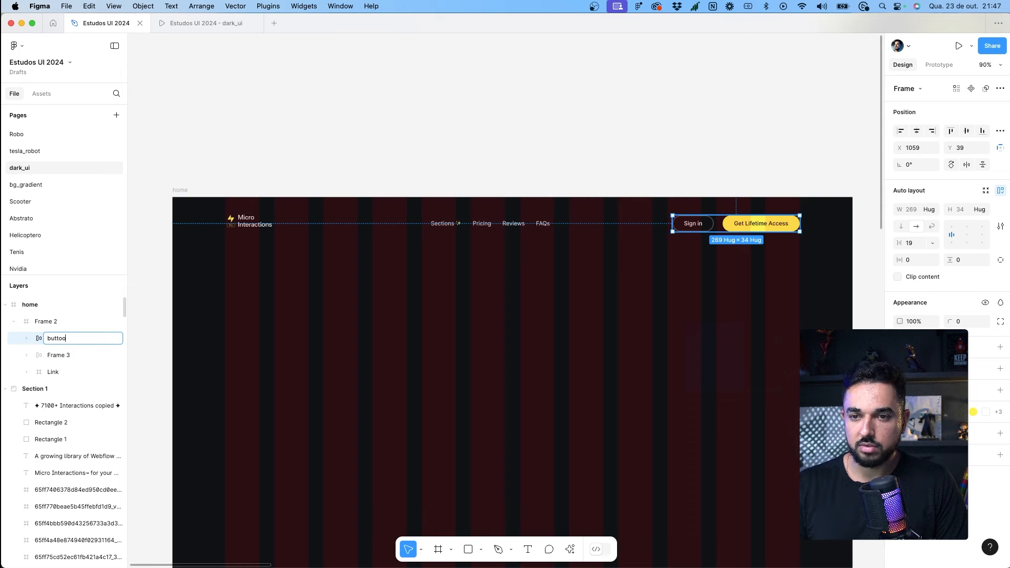
{"action": "double_click", "coordinate": [56, 355]}
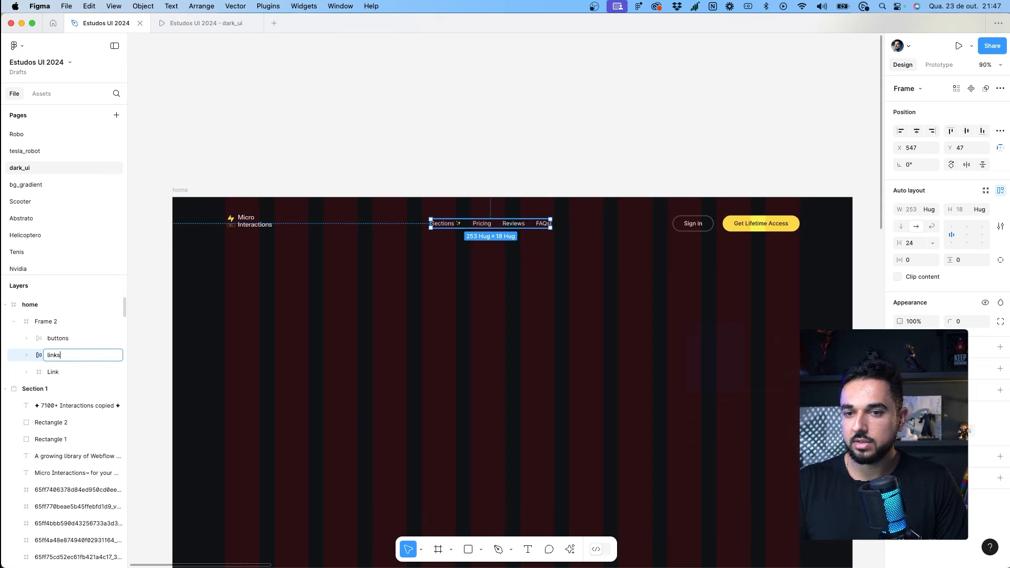
{"action": "key", "text": "Return"}
{"action": "double_click", "coordinate": [59, 372]}
{"action": "key", "text": "BackSpace"}
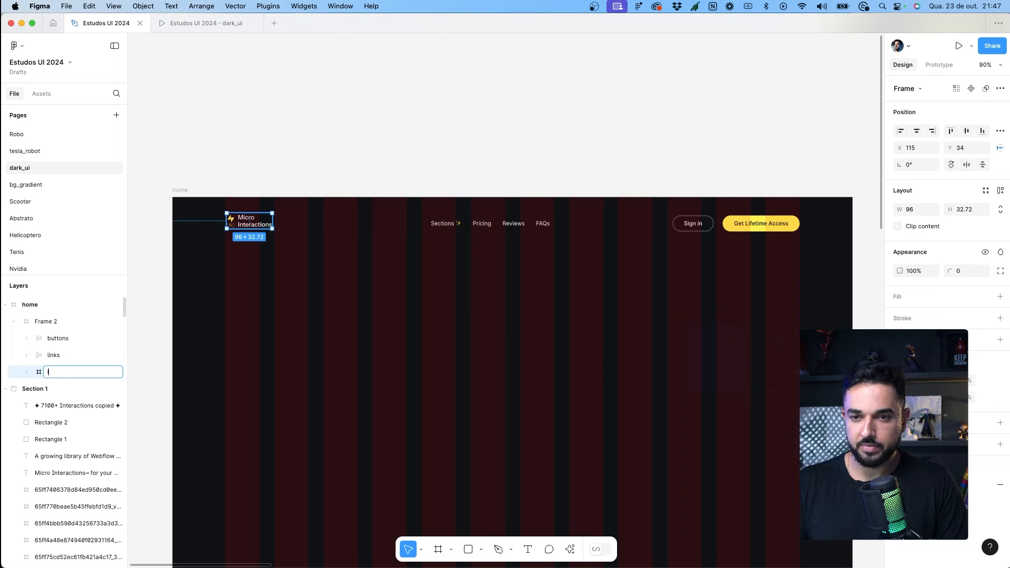
{"action": "type", "text": "logo"}
{"action": "key", "text": "Return"}
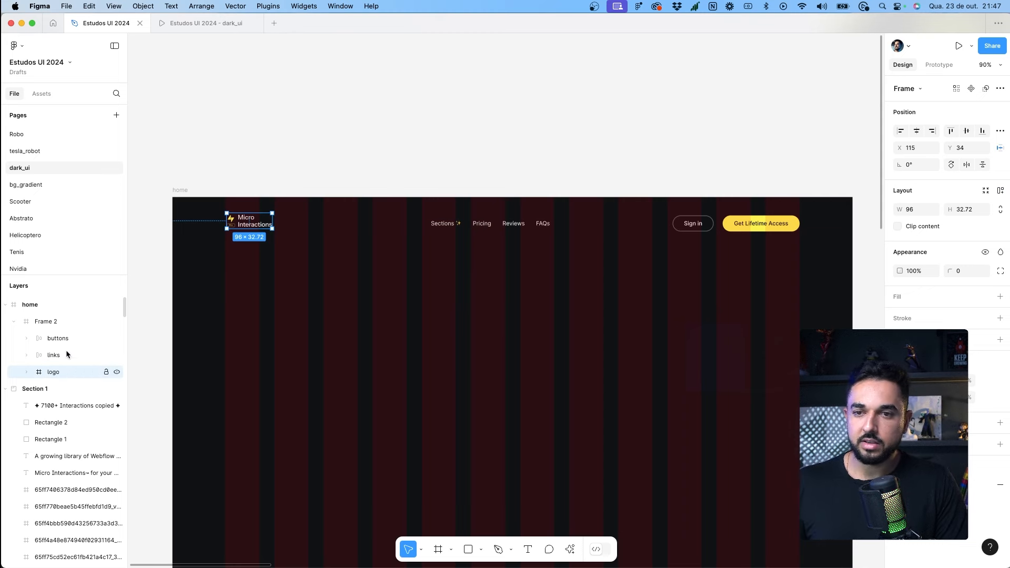
Step: Wrap the logo, links and buttons layers in a single horizontal auto layout frame
{"action": "left_click", "coordinate": [470, 224], "text": "shift"}
{"action": "left_click", "coordinate": [736, 225], "text": "shift"}
{"action": "key", "text": "shift+a"}
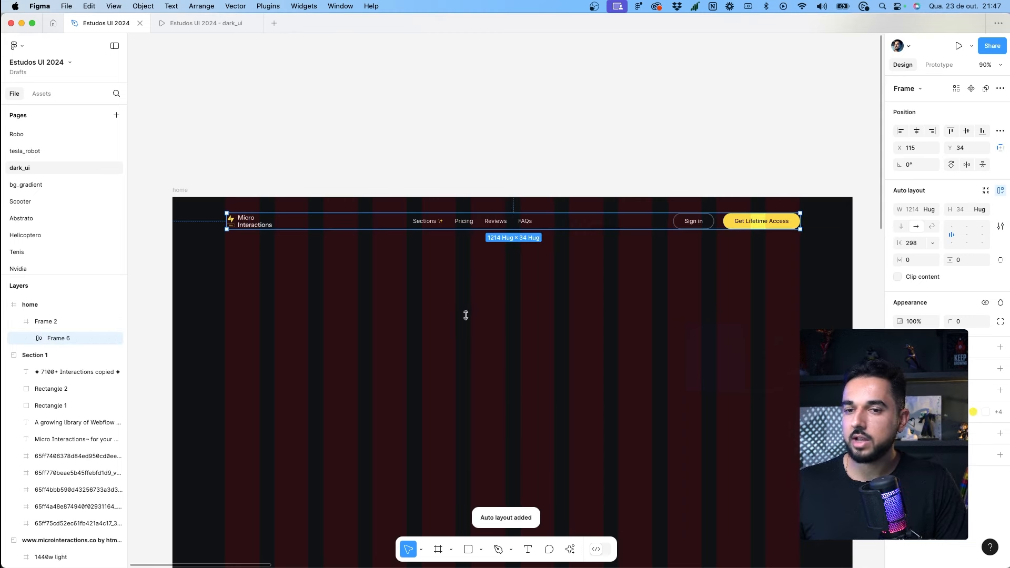
Step: Rename the new auto layout frame holding the logo, links and buttons as header
{"action": "key", "text": "super+r"}
{"action": "type", "text": "header"}
{"action": "key", "text": "Return"}
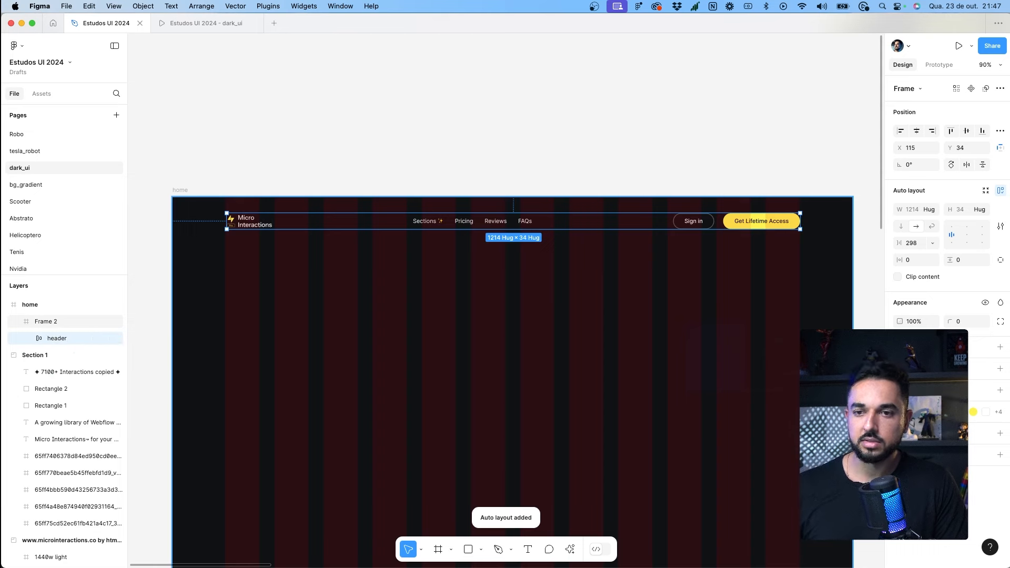
Step: Try Auto spacing between the header's items, test it by narrowing the header, and undo both changes
{"action": "mouse_move", "coordinate": [227, 220]}
{"action": "left_mouse_down"}
{"action": "mouse_move", "coordinate": [327, 217]}
{"action": "mouse_move", "coordinate": [227, 216]}
{"action": "left_mouse_up"}
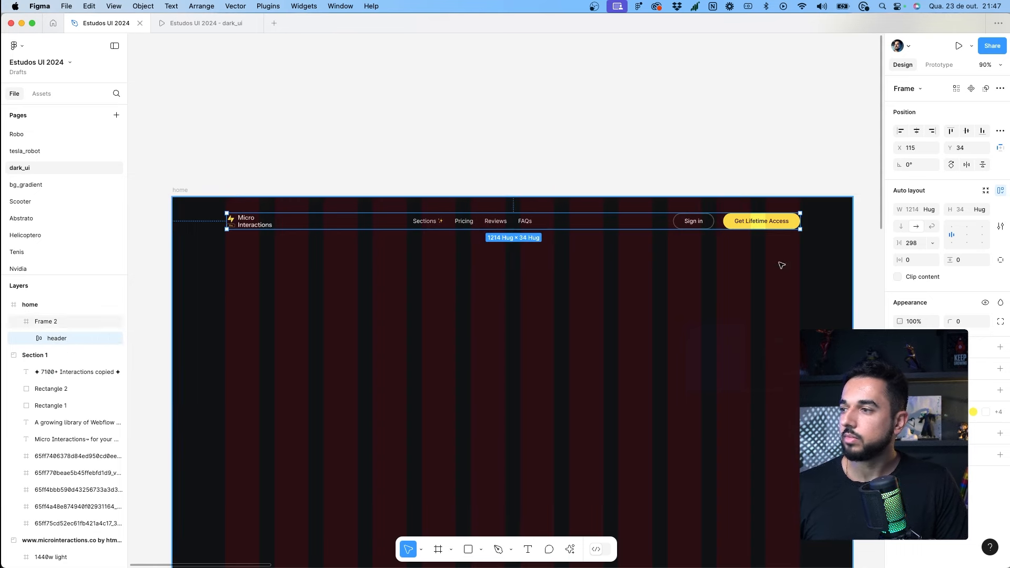
{"action": "left_click", "coordinate": [933, 242]}
{"action": "left_click", "coordinate": [927, 255]}
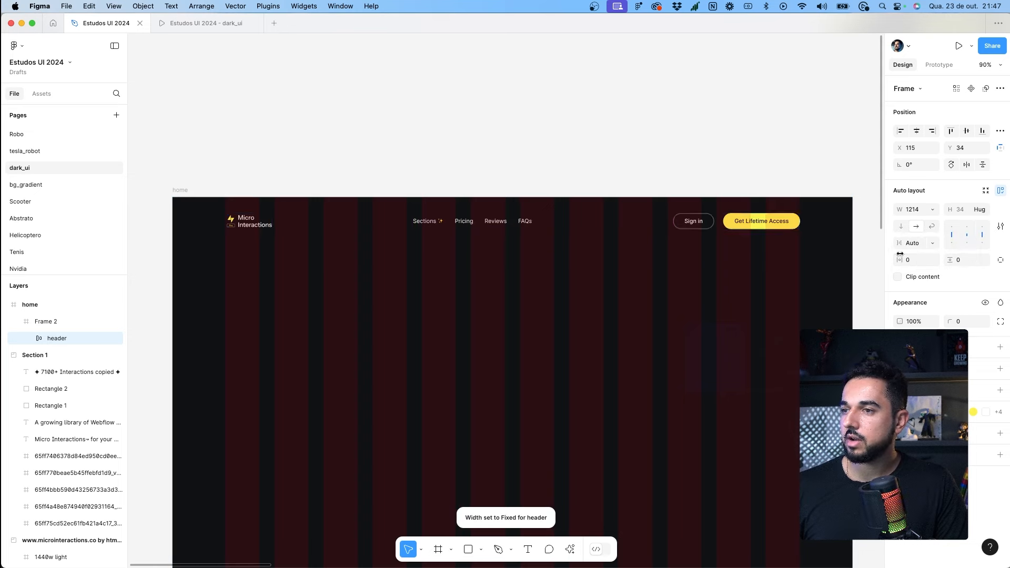
{"action": "left_click_drag", "start_coordinate": [779, 222], "coordinate": [626, 215]}
{"action": "key", "text": "super+z"}
{"action": "key", "text": "super+z"}
{"action": "left_click", "coordinate": [701, 155]}
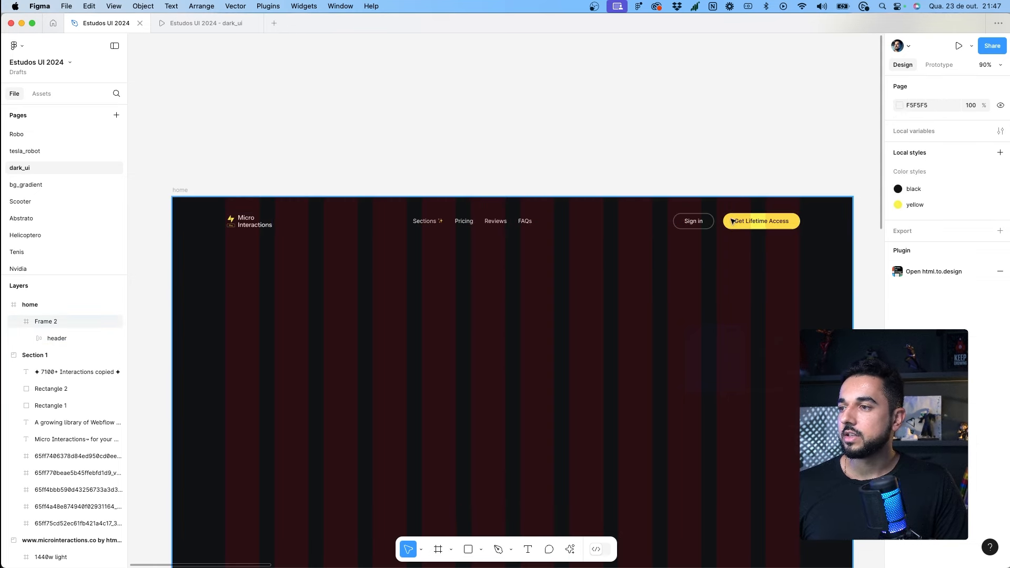
Step: Move the header to X 112 so its left edge lines up with the first grid column
{"action": "double_click", "coordinate": [733, 221]}
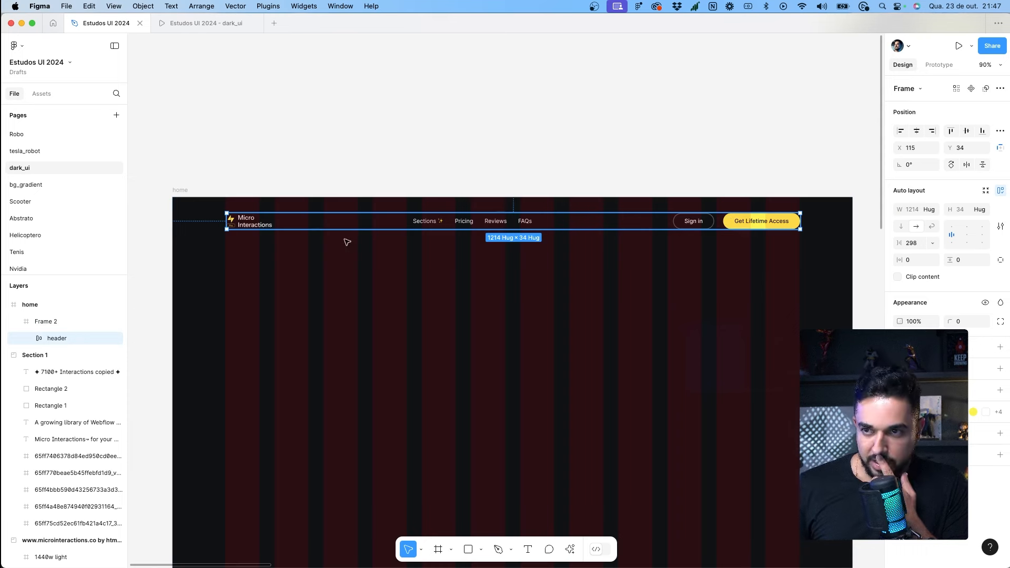
{"action": "scroll", "coordinate": [205, 220], "scroll_direction": "up", "scroll_amount": 10}
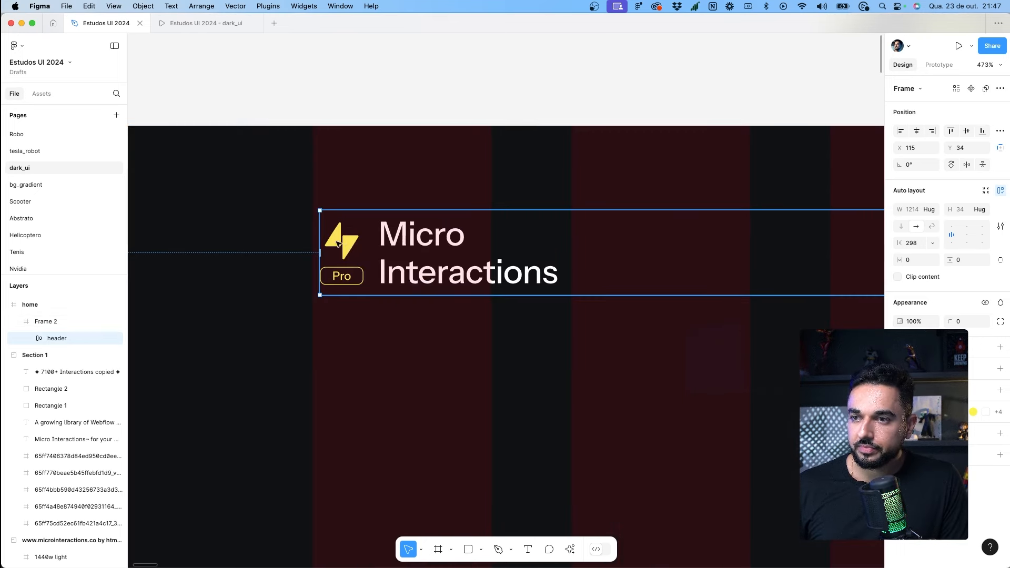
{"action": "left_click_drag", "start_coordinate": [337, 242], "coordinate": [339, 243]}
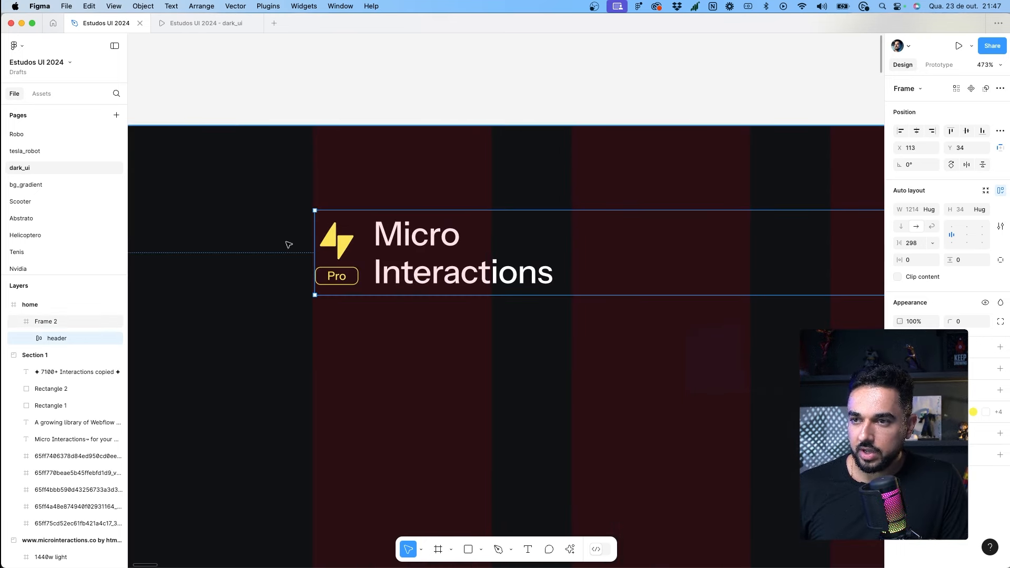
{"action": "scroll", "coordinate": [332, 232], "scroll_direction": "up", "scroll_amount": 5}
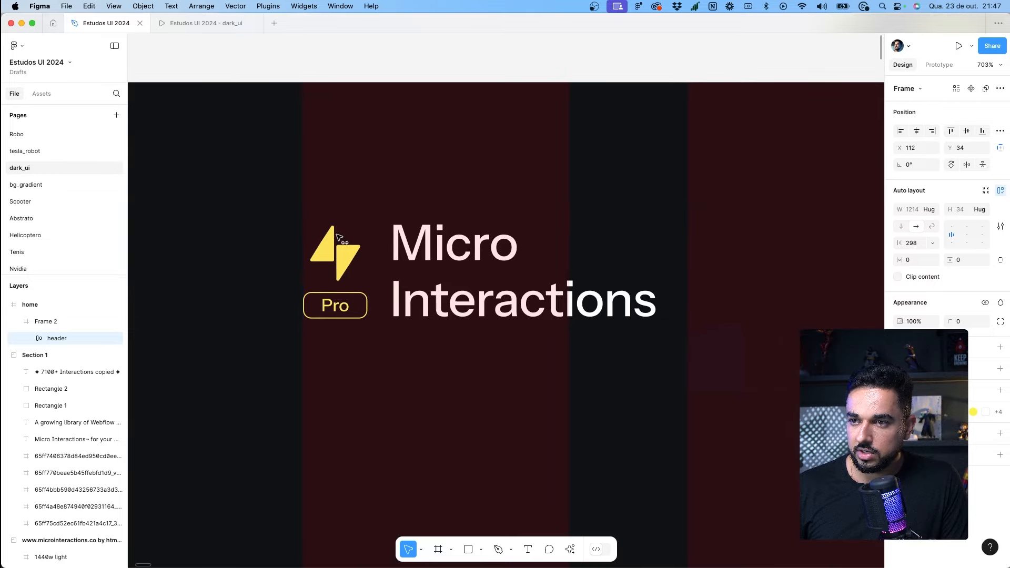
{"action": "left_click_drag", "start_coordinate": [339, 244], "coordinate": [336, 244]}
{"action": "scroll", "coordinate": [336, 243], "scroll_direction": "down", "scroll_amount": 8}
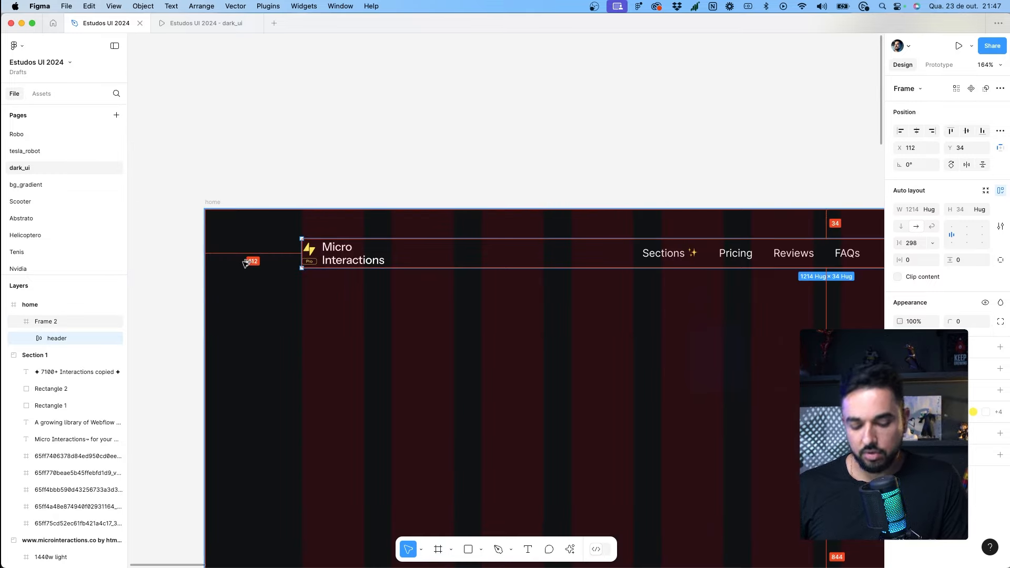
Step: Measure the header's distance from the edges of the dark background frame
{"action": "key", "text": "alt"}
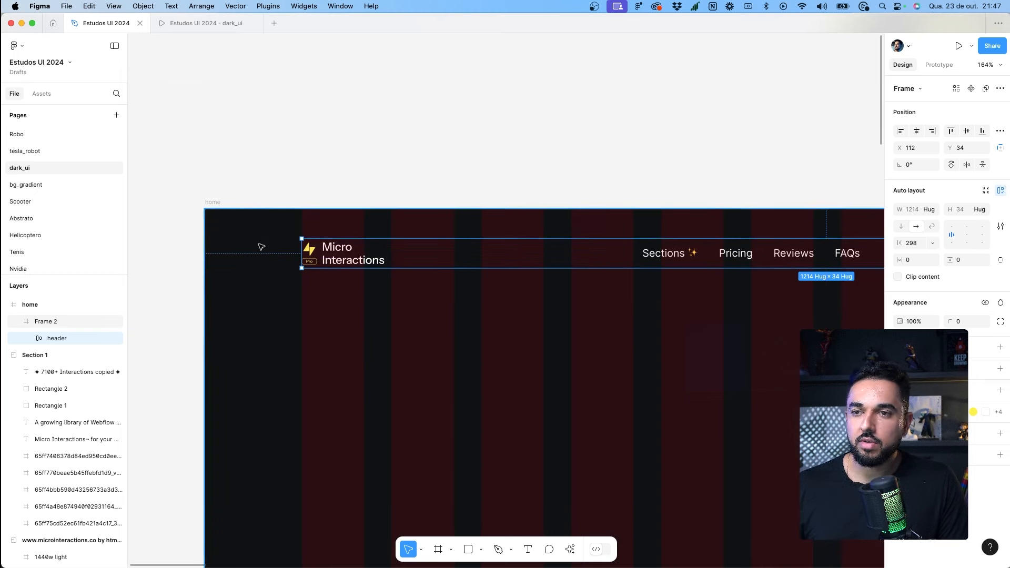
{"action": "key", "text": "alt"}
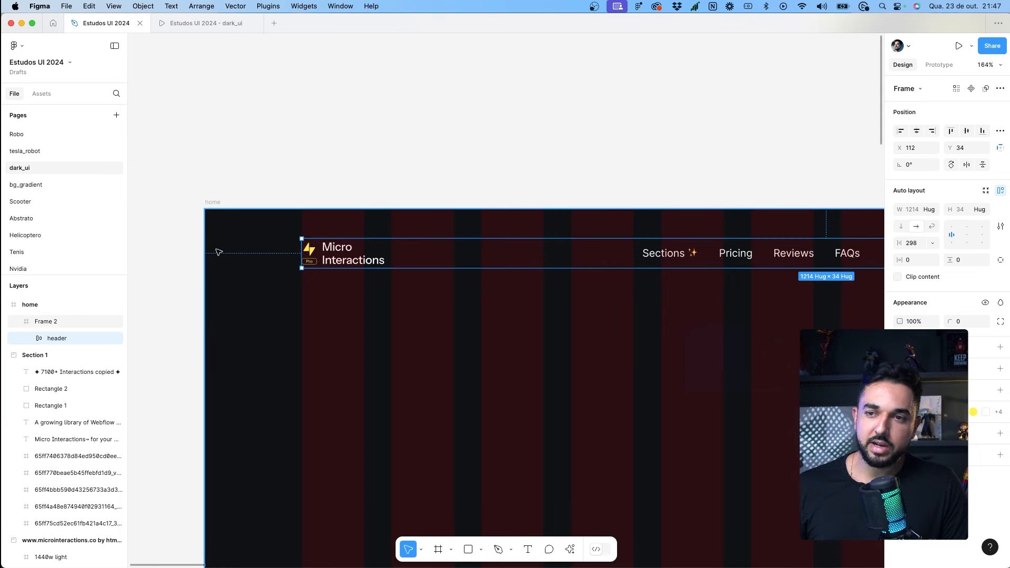
{"action": "key", "text": "alt"}
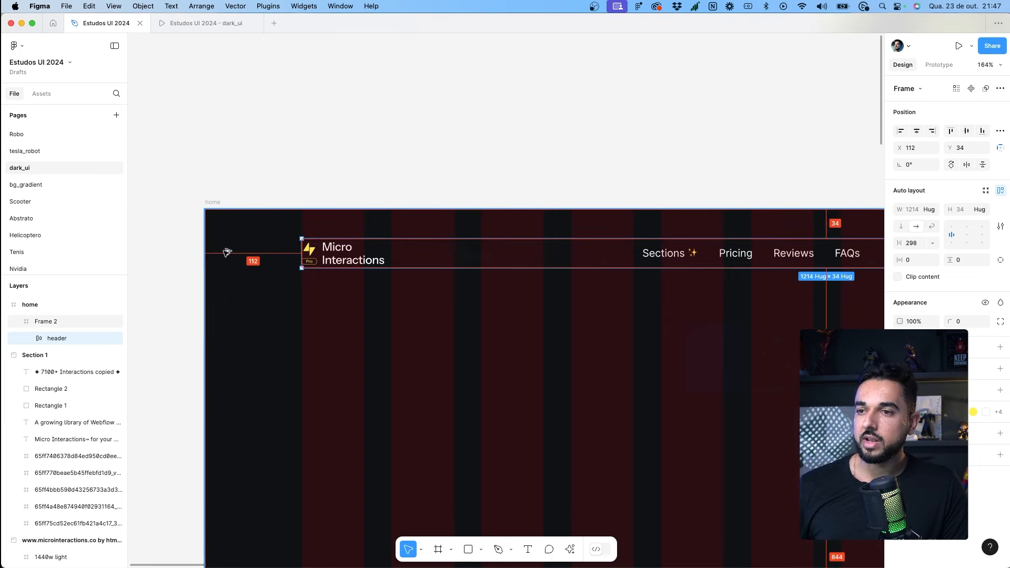
Step: Give the header 112 px horizontal padding and span it across the frame from the left edge at 1440 px wide
{"action": "scroll", "coordinate": [227, 253], "scroll_direction": "down", "scroll_amount": 5}
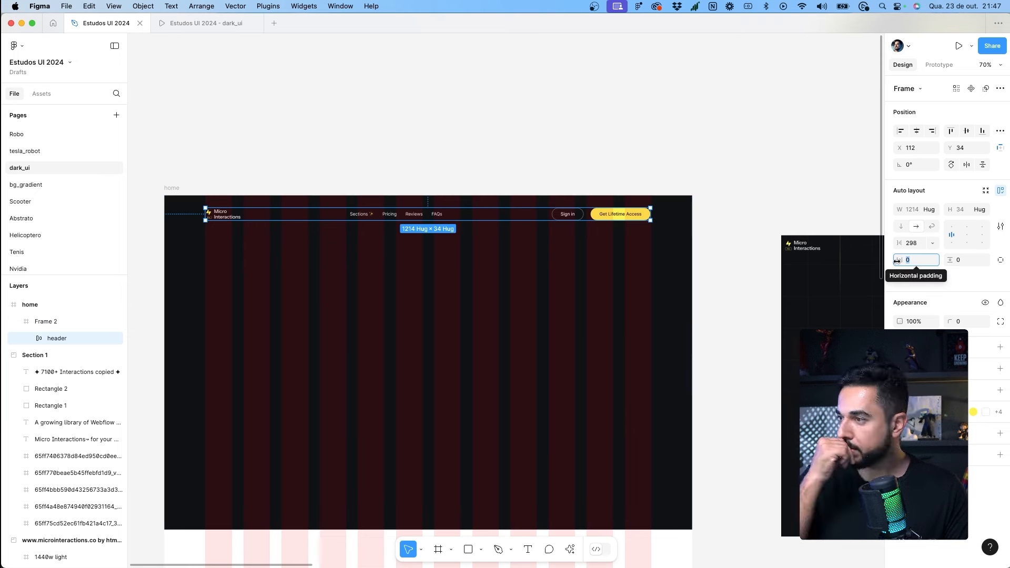
{"action": "type", "text": "112"}
{"action": "key", "text": "Return"}
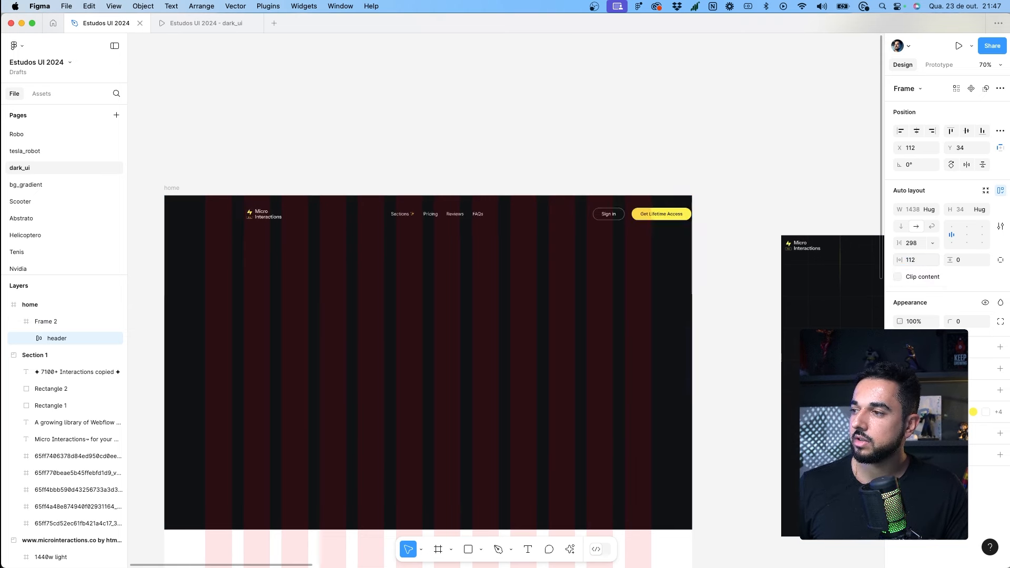
{"action": "left_click", "coordinate": [900, 131]}
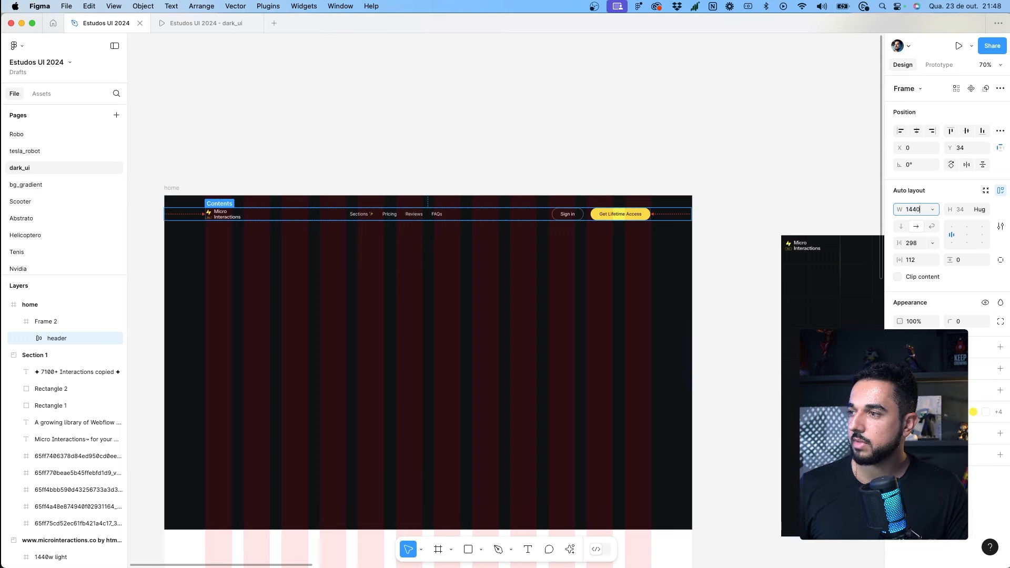
{"action": "key", "text": "Return"}
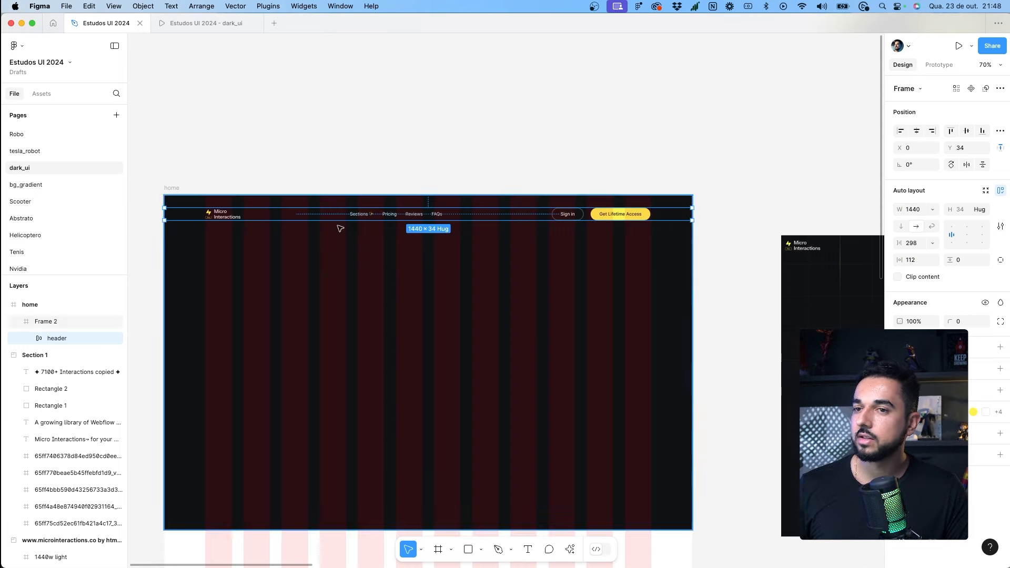
Step: Sketch a temporary frame of about 1437 × 294 above home, fill it with two stacked full-width rectangles, and delete it
{"action": "key", "text": "f"}
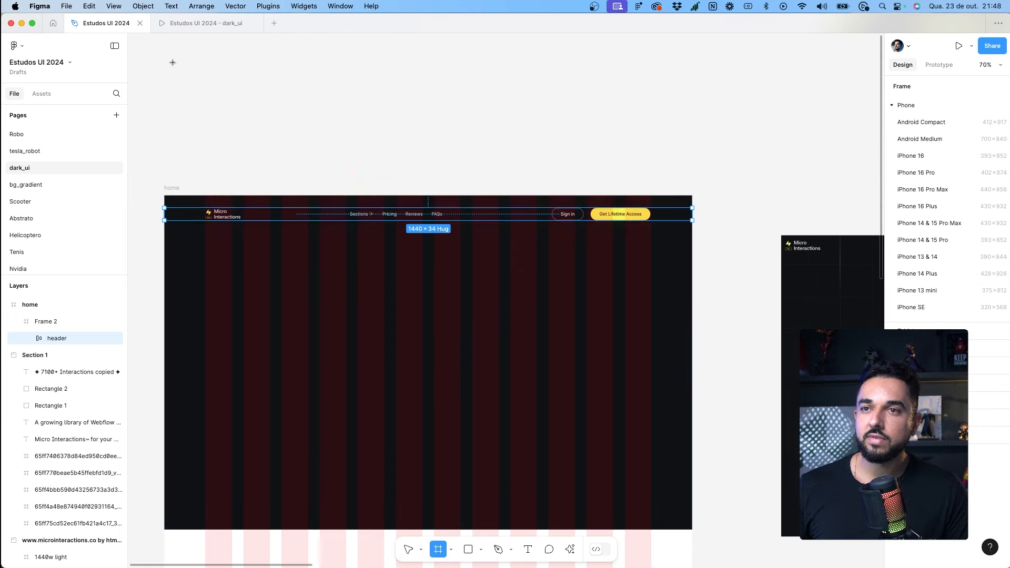
{"action": "left_click_drag", "start_coordinate": [172, 61], "coordinate": [699, 169]}
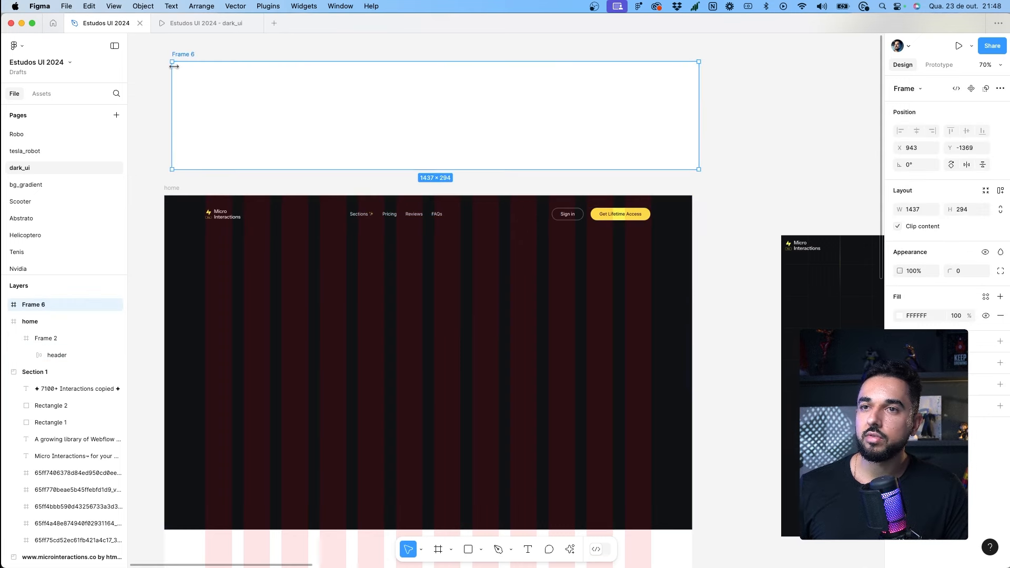
{"action": "key", "text": "f"}
{"action": "key", "text": "r"}
{"action": "mouse_move", "coordinate": [172, 62]}
{"action": "left_mouse_down"}
{"action": "mouse_move", "coordinate": [213, 99]}
{"action": "mouse_move", "coordinate": [698, 96]}
{"action": "mouse_move", "coordinate": [652, 109]}
{"action": "left_mouse_up"}
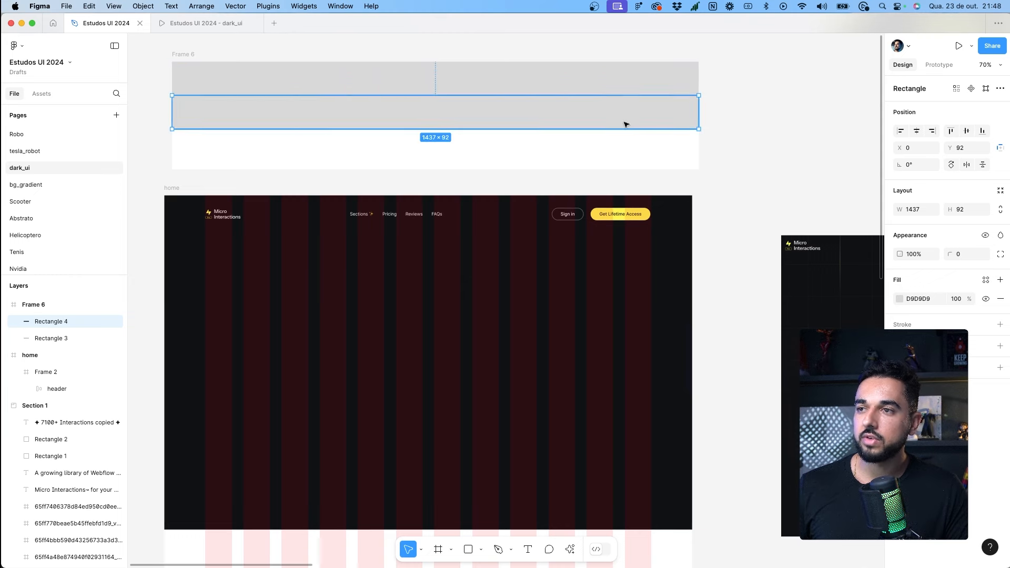
{"action": "left_click_drag", "start_coordinate": [615, 128], "coordinate": [613, 169]}
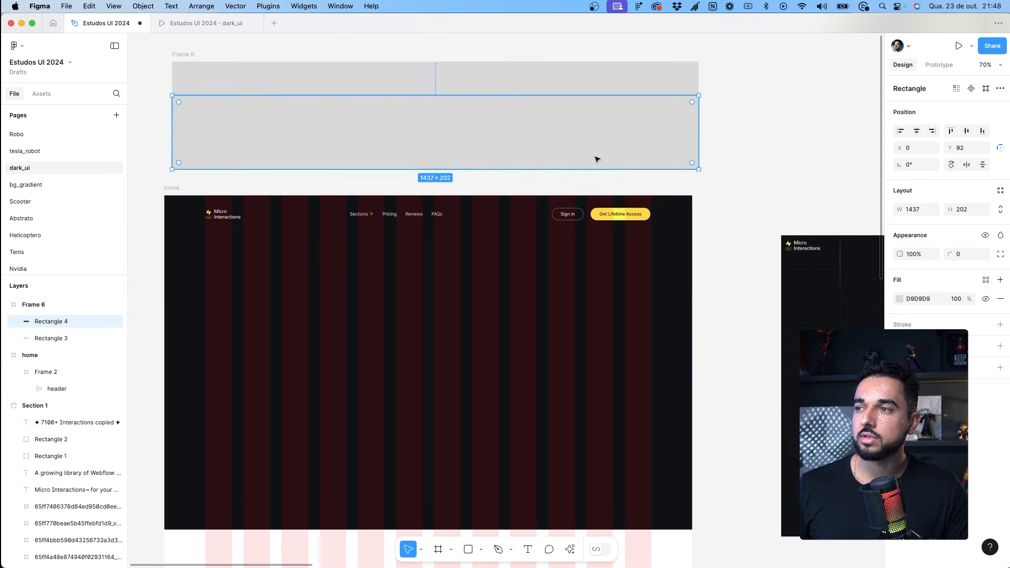
{"action": "left_click", "coordinate": [183, 55]}
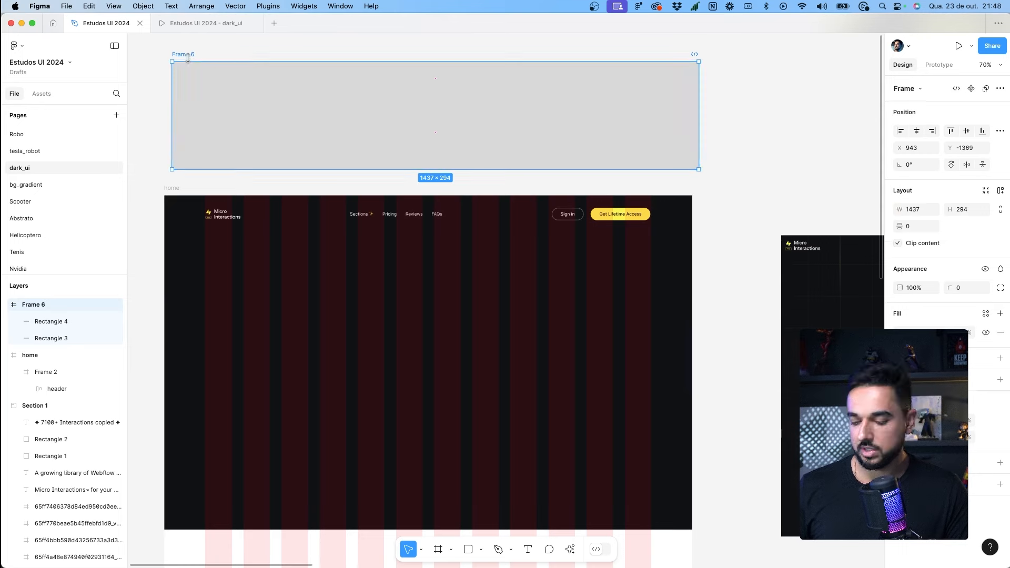
{"action": "key", "text": "Delete"}
Step: Set the header's vertical padding to 16 px and move the header up to Y 0
{"action": "left_click", "coordinate": [213, 226]}
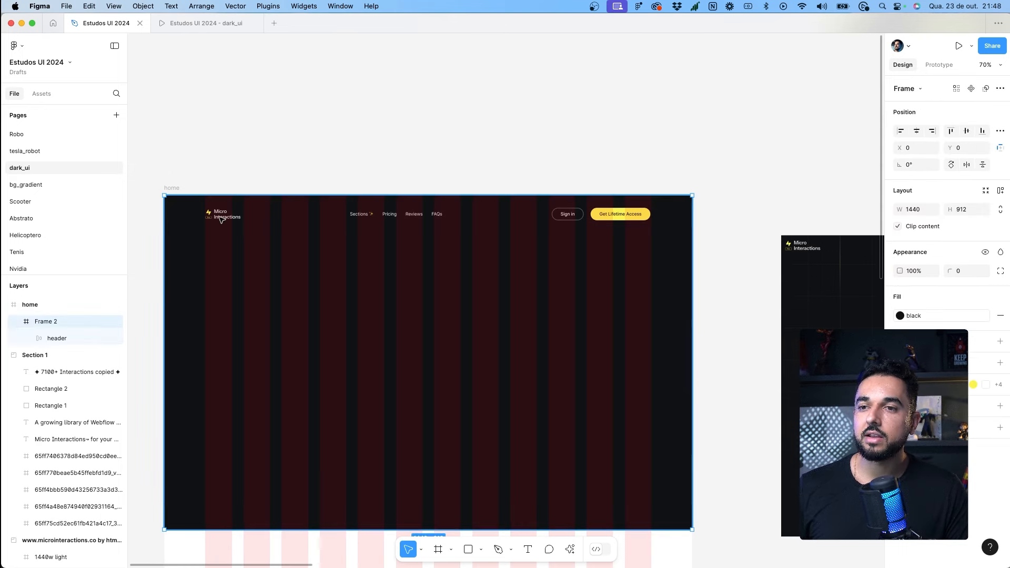
{"action": "left_click", "coordinate": [222, 219]}
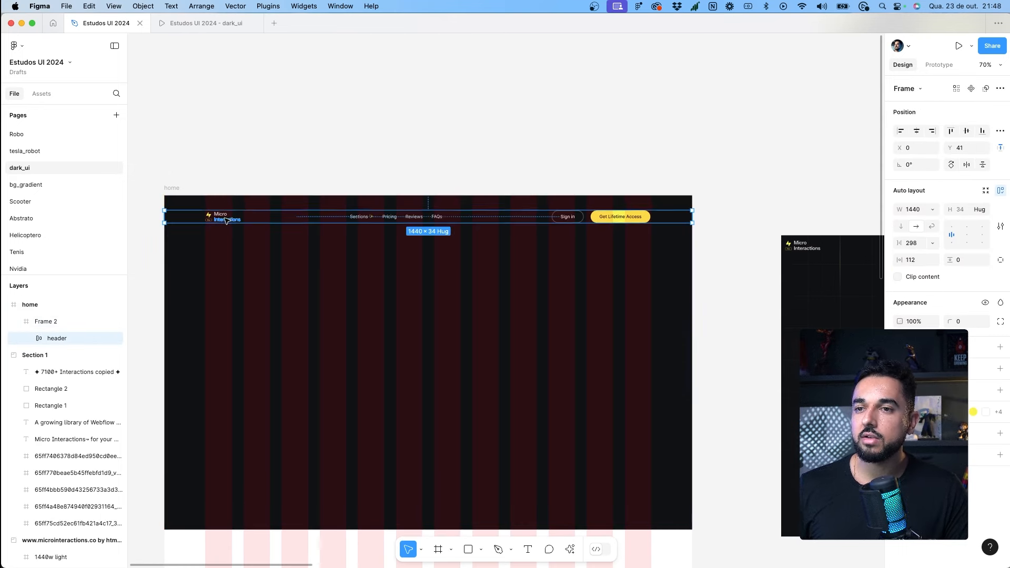
{"action": "scroll", "coordinate": [226, 220], "scroll_direction": "up", "scroll_amount": 5}
{"action": "scroll", "coordinate": [211, 216], "scroll_direction": "up", "scroll_amount": 2}
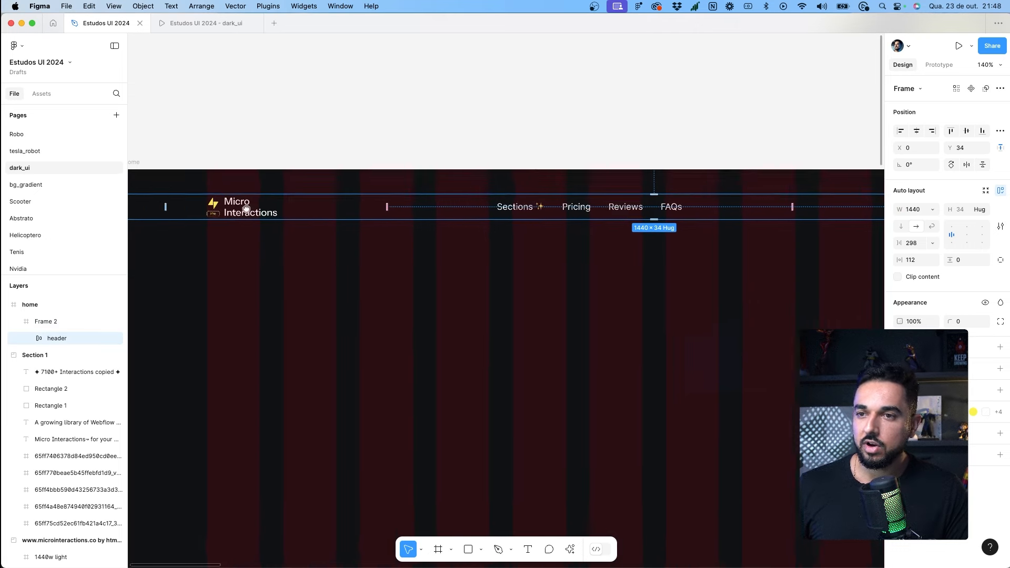
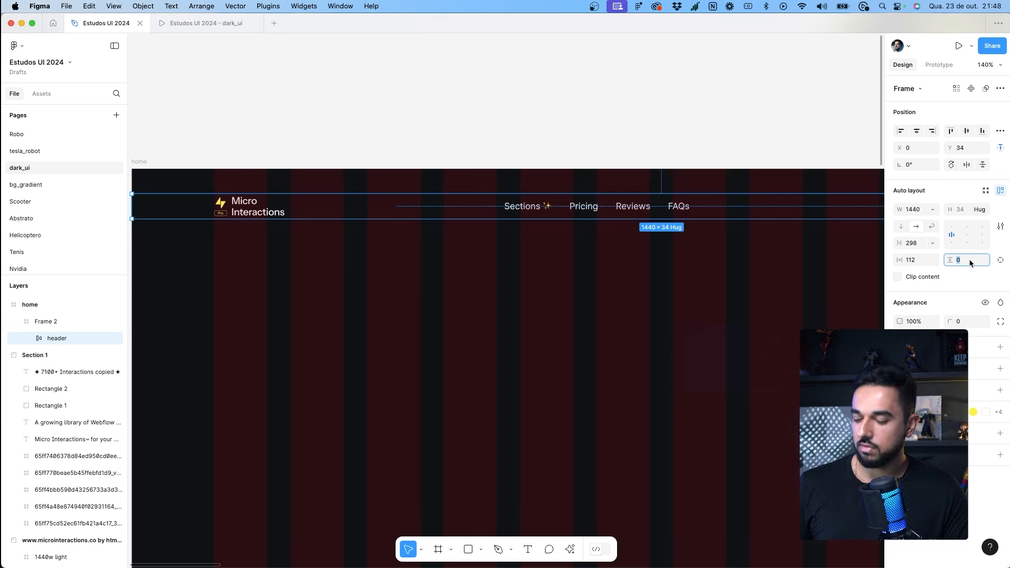
{"action": "type", "text": "16"}
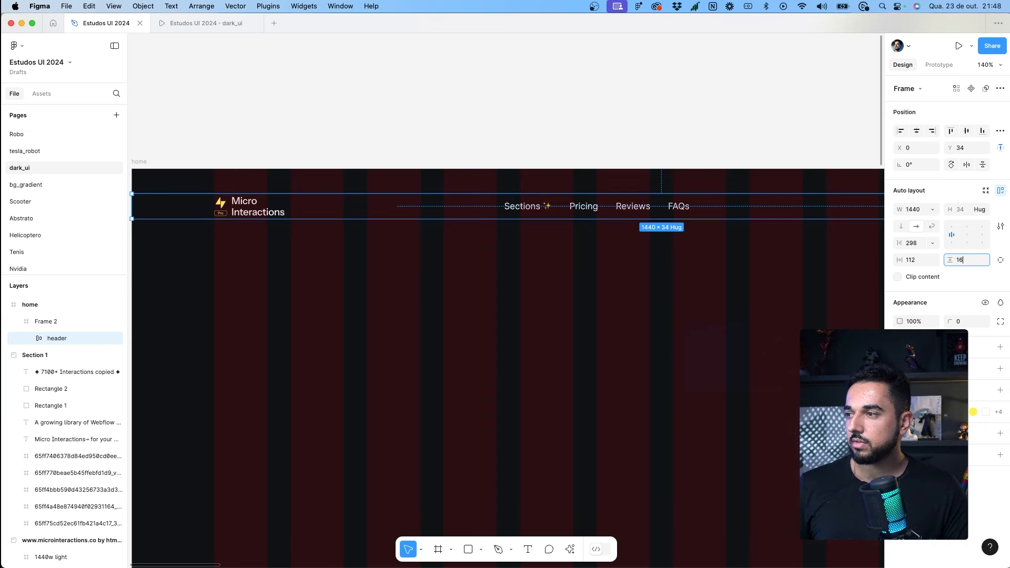
{"action": "key", "text": "Return"}
{"action": "left_click_drag", "start_coordinate": [489, 227], "coordinate": [491, 204]}
{"action": "scroll", "coordinate": [490, 204], "scroll_direction": "down", "scroll_amount": 5, "text": "ctrl"}
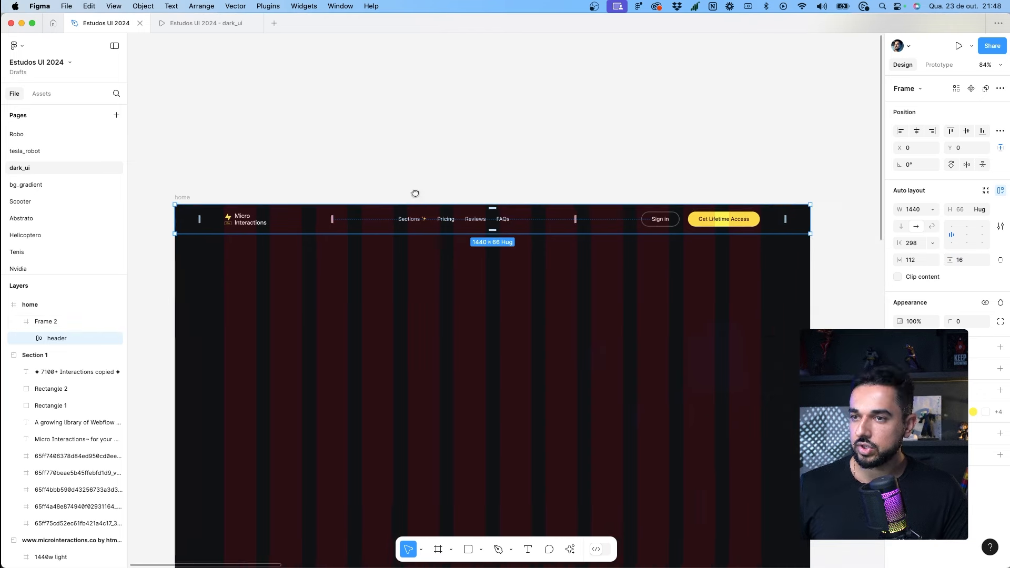
Step: Add a medium gray fill to the header and preview the bar in the prototype
{"action": "left_click", "coordinate": [387, 187]}
{"action": "left_click", "coordinate": [537, 225]}
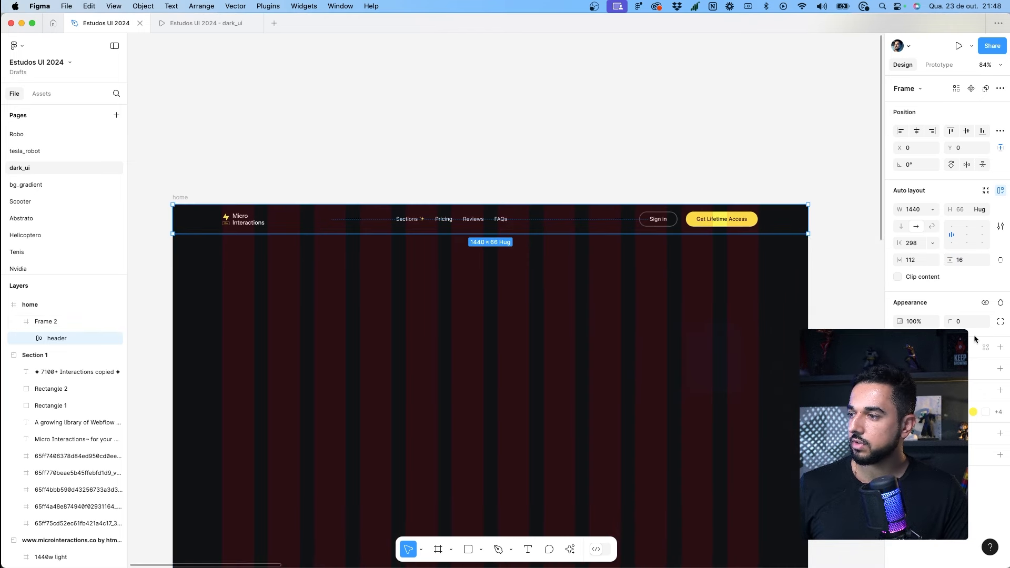
{"action": "left_click", "coordinate": [1000, 347]}
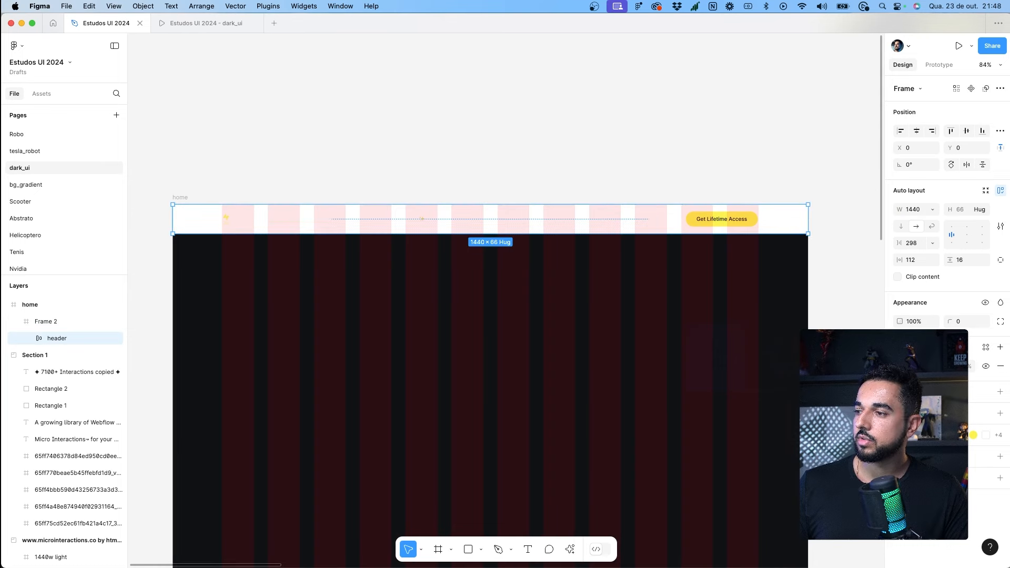
{"action": "left_click", "coordinate": [900, 366]}
{"action": "left_click_drag", "start_coordinate": [789, 348], "coordinate": [751, 379]}
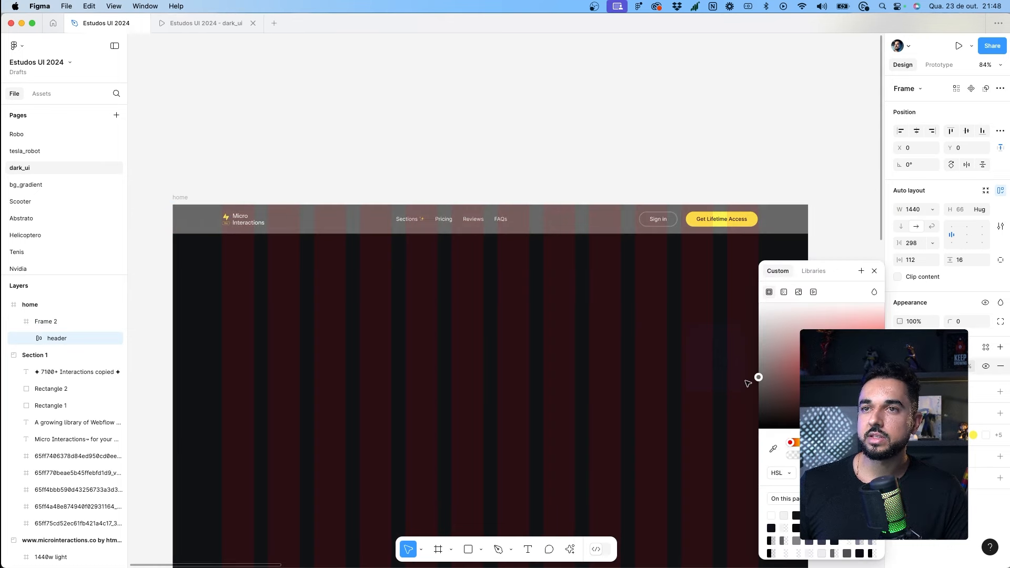
{"action": "key", "text": "ctrl+Tab"}
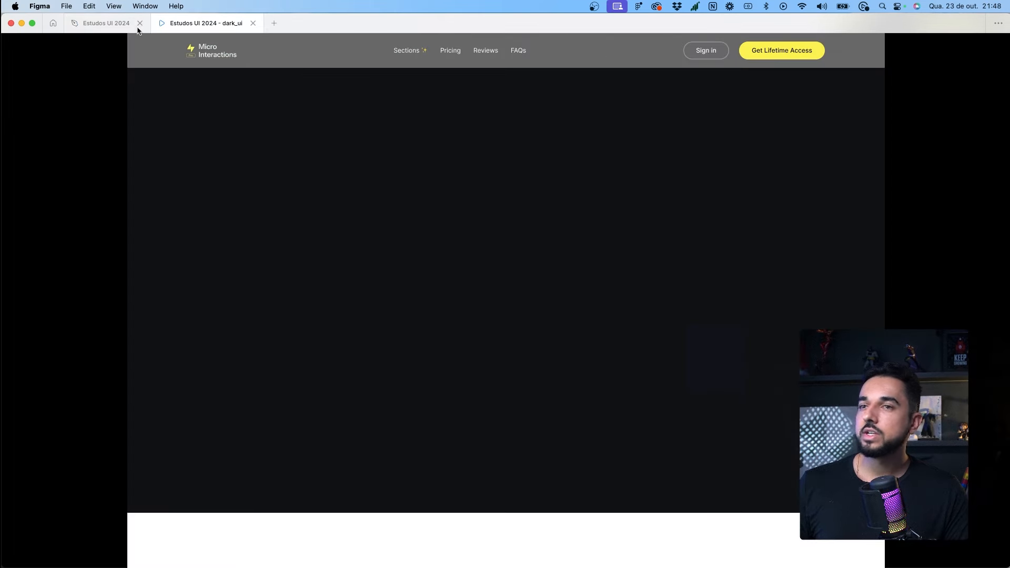
{"action": "left_click", "coordinate": [110, 23]}
Step: Try narrowing the header with the fixed 298 px gap and with Auto spacing, undoing every change
{"action": "left_click_drag", "start_coordinate": [811, 215], "coordinate": [736, 217]}
{"action": "key", "text": "super+z"}
{"action": "left_click", "coordinate": [932, 243]}
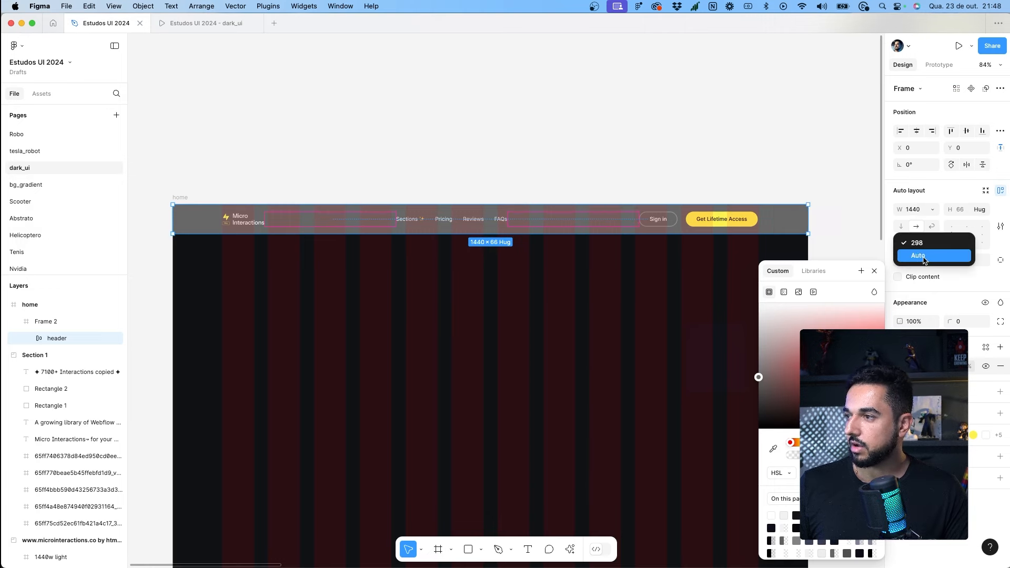
{"action": "left_click", "coordinate": [921, 258]}
{"action": "left_click_drag", "start_coordinate": [809, 218], "coordinate": [746, 218]}
{"action": "key", "text": "super+z"}
{"action": "key", "text": "super+z"}
Step: Check the gray header in the prototype again, return to the design file and close the fill's color settings
{"action": "key", "text": "alt+super+Return"}
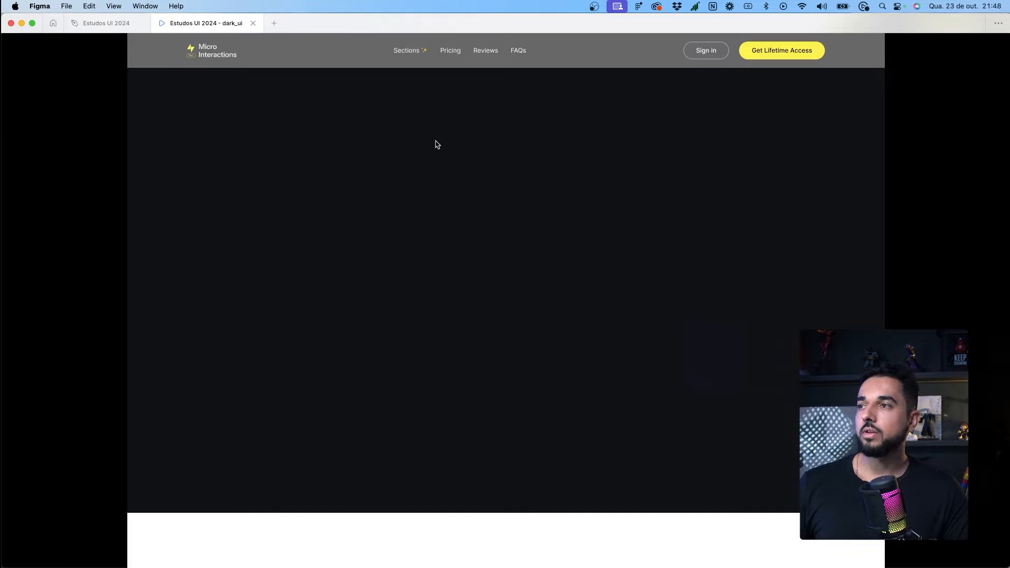
{"action": "left_click", "coordinate": [115, 22]}
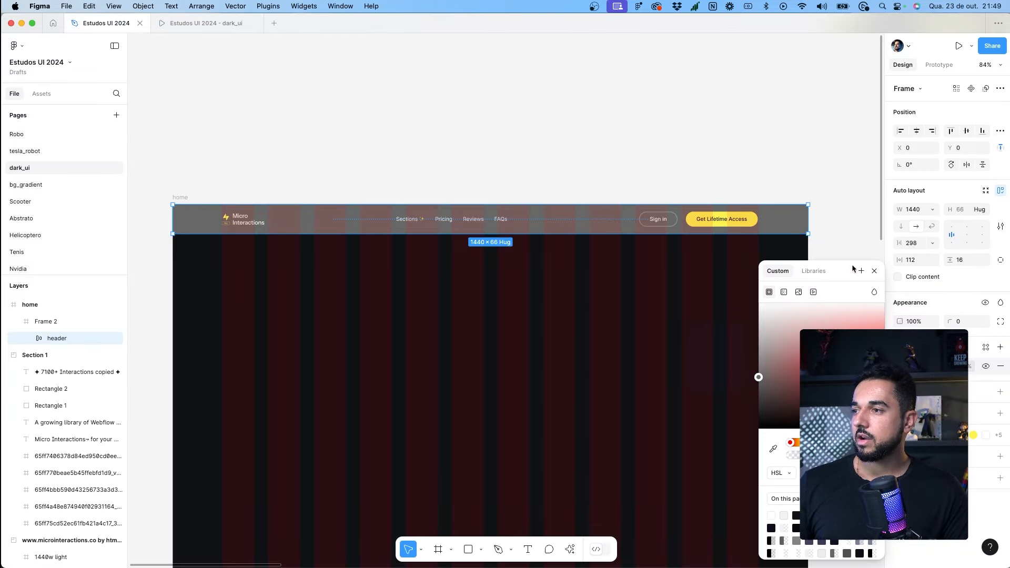
{"action": "left_click", "coordinate": [873, 272]}
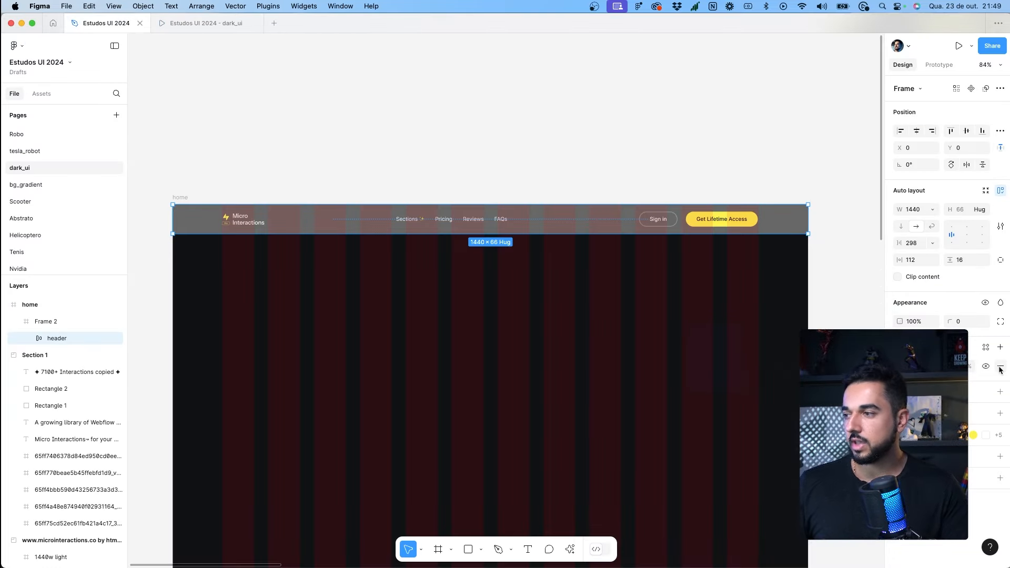
Step: Remove the gray fill from the header so the bar has no background
{"action": "left_click", "coordinate": [1001, 370]}
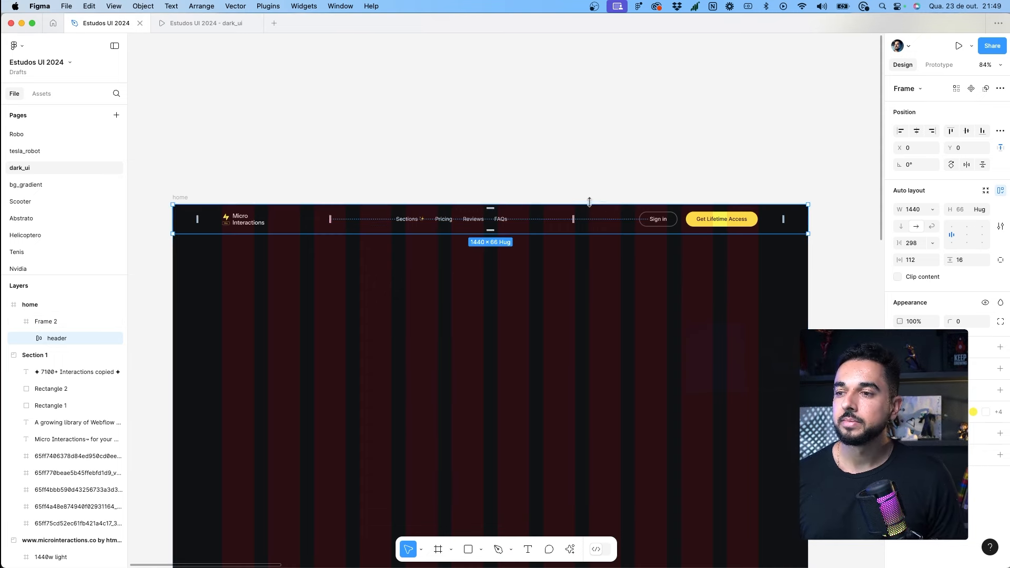
{"action": "left_click", "coordinate": [596, 185]}
{"action": "left_click", "coordinate": [72, 331]}
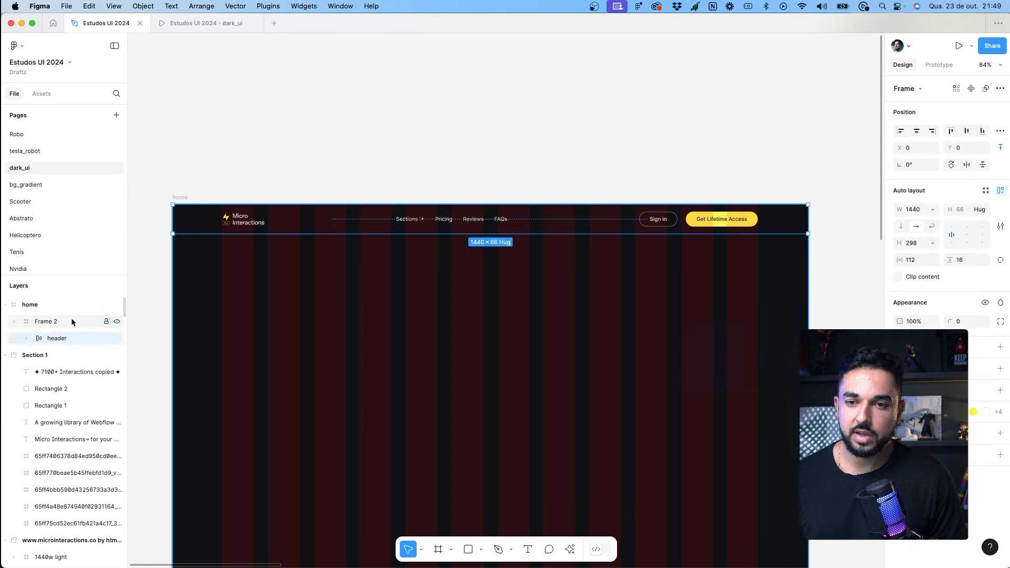
Step: Rename the frame that contains the header as hero and clear the selection
{"action": "left_click", "coordinate": [71, 321]}
{"action": "double_click", "coordinate": [70, 323]}
{"action": "type", "text": "hero"}
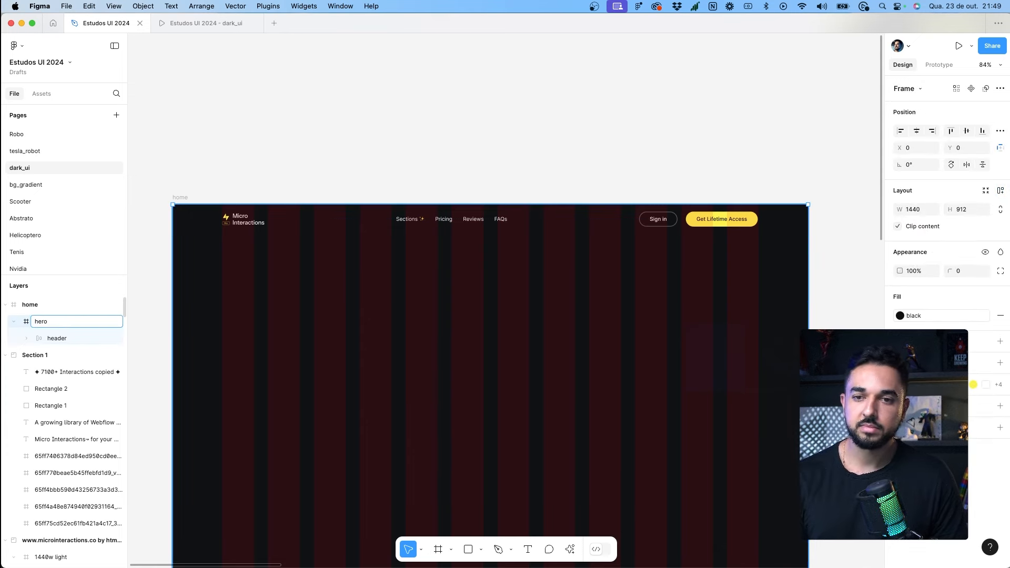
{"action": "key", "text": "Return"}
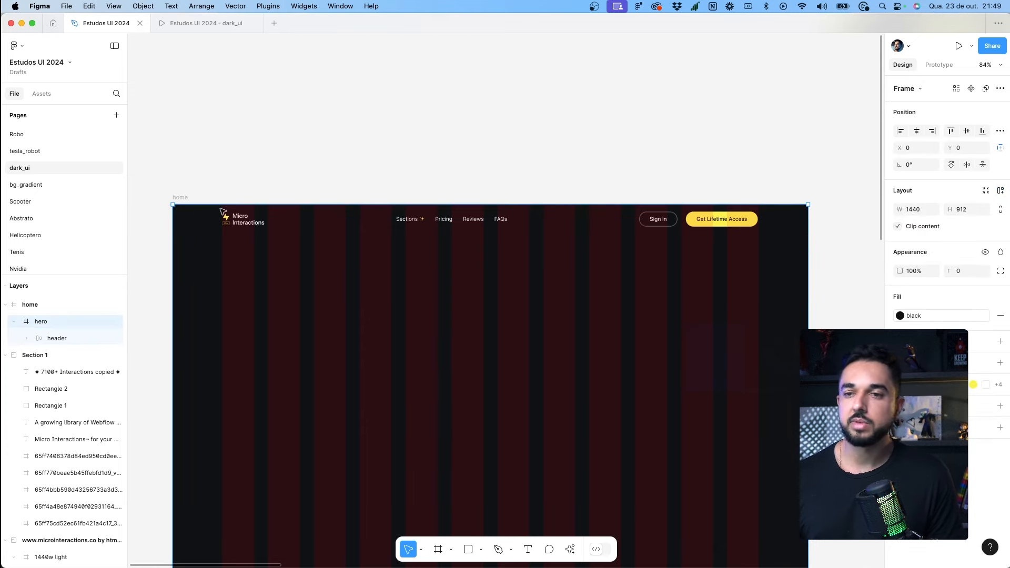
{"action": "left_click", "coordinate": [277, 176]}
Step: Check how the header sits inside the hero frame and compare the layout with the reference screenshot beside it
{"action": "scroll", "coordinate": [277, 188], "scroll_direction": "down", "scroll_amount": 5}
{"action": "scroll", "coordinate": [263, 198], "scroll_direction": "right", "scroll_amount": 3}
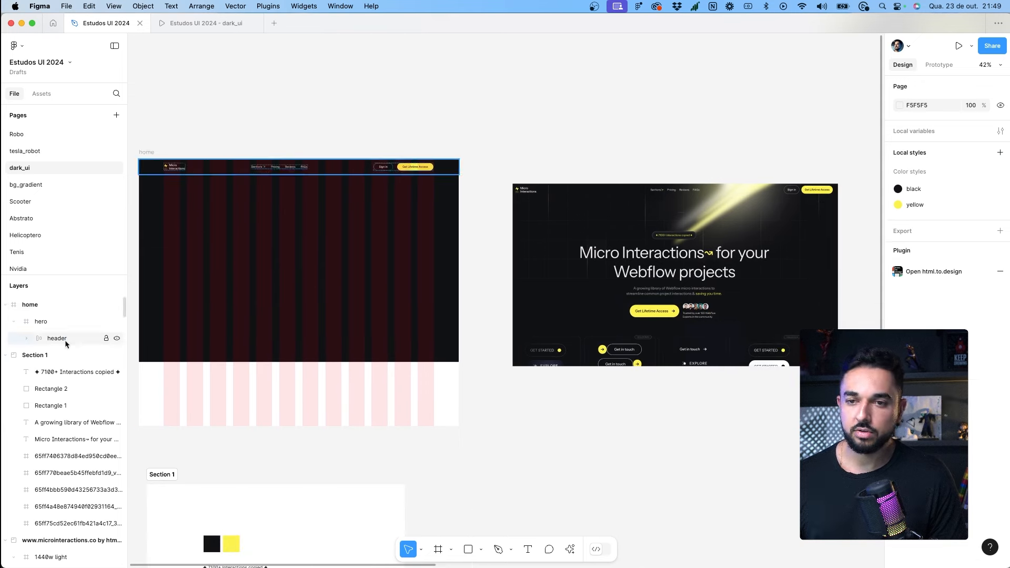
{"action": "left_click", "coordinate": [67, 338]}
{"action": "left_click", "coordinate": [254, 145]}
{"action": "left_click", "coordinate": [225, 171]}
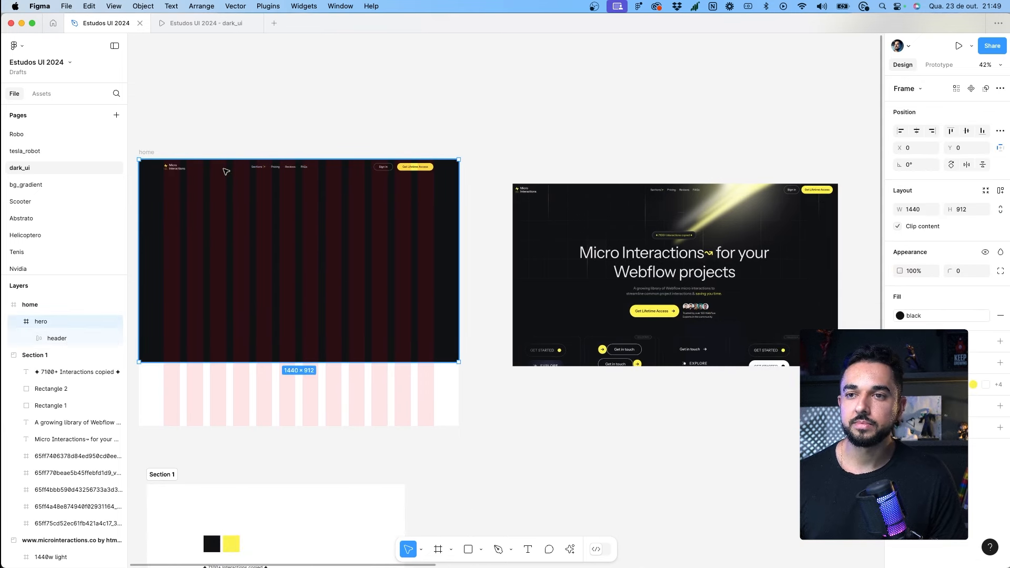
{"action": "left_click", "coordinate": [225, 171]}
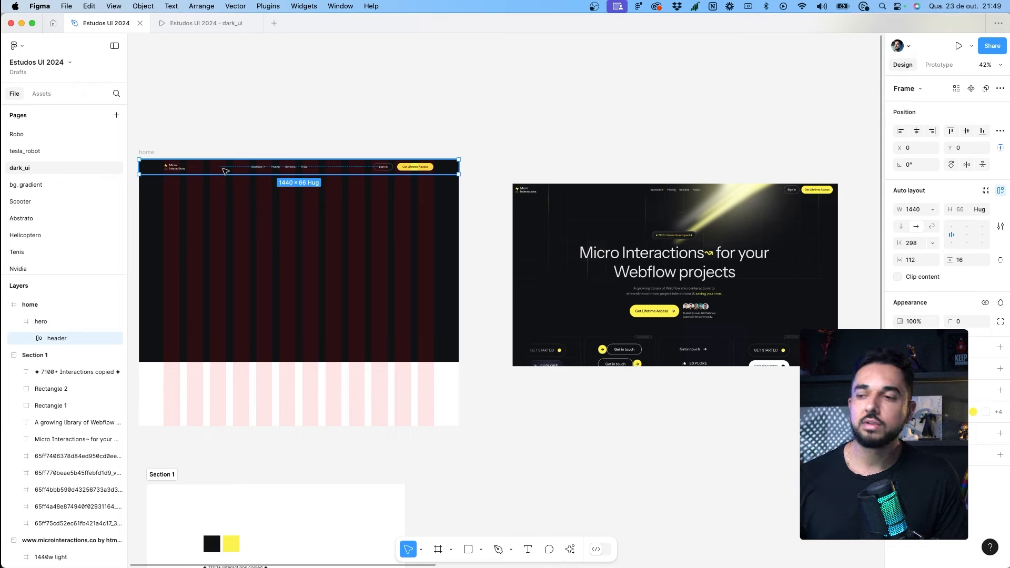
{"action": "left_click", "coordinate": [342, 147]}
{"action": "scroll", "coordinate": [442, 108], "scroll_direction": "left", "scroll_amount": 3}
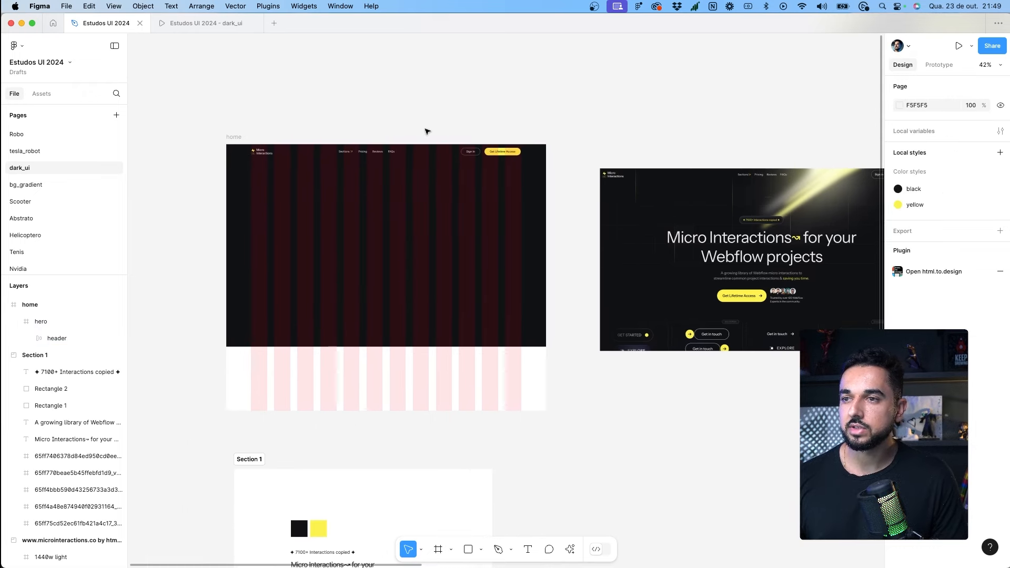
{"action": "scroll", "coordinate": [425, 132], "scroll_direction": "up", "scroll_amount": 3}
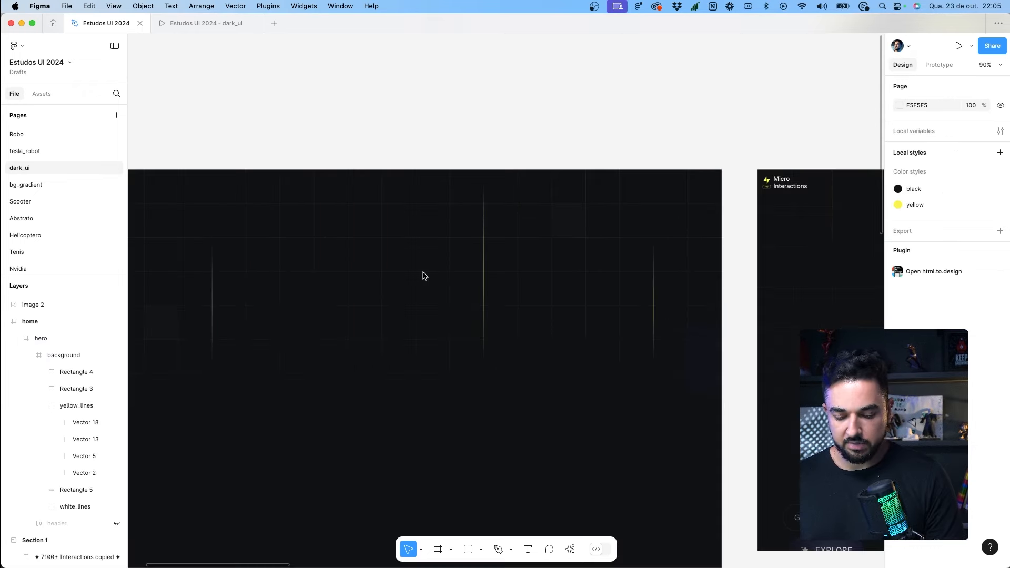
Step: Check the hero's background grid and the reference image in outline view, and restore the normal view
{"action": "key", "text": "super+y"}
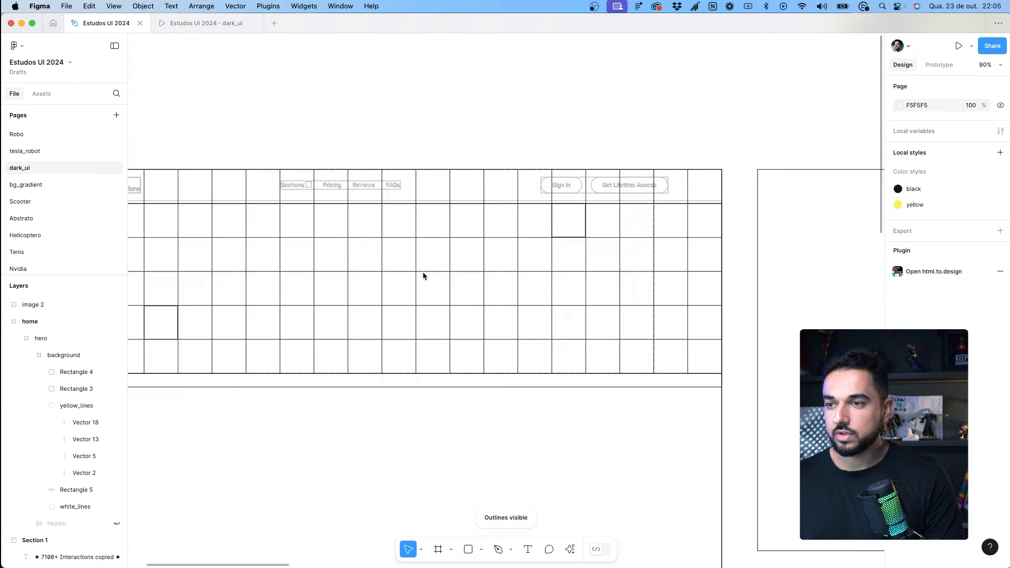
{"action": "key", "text": "super+y"}
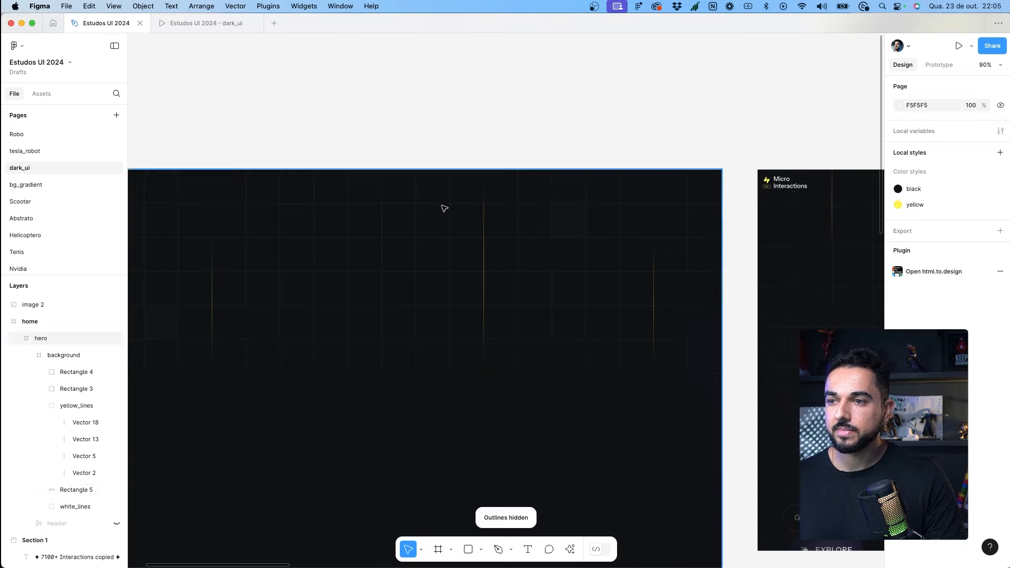
{"action": "key", "text": "super+y"}
{"action": "scroll", "coordinate": [442, 208], "scroll_direction": "right", "scroll_amount": 10}
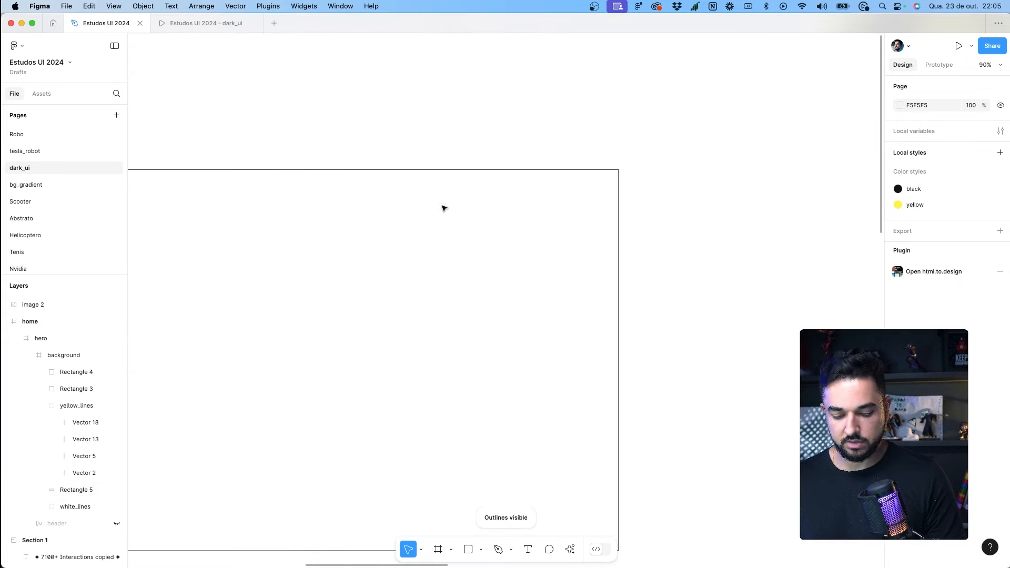
{"action": "key", "text": "super+y"}
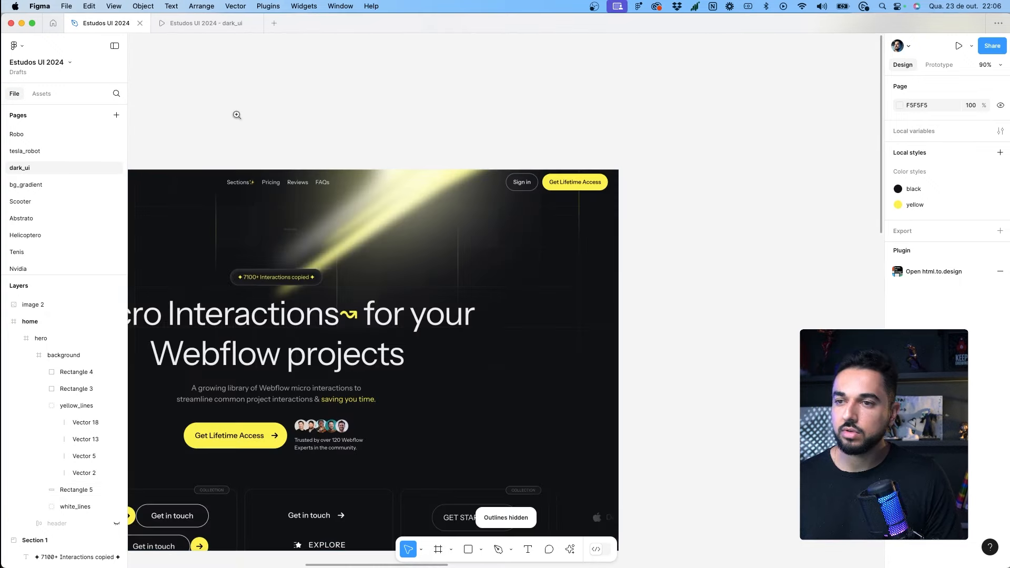
{"action": "left_click_drag", "start_coordinate": [227, 116], "coordinate": [549, 397]}
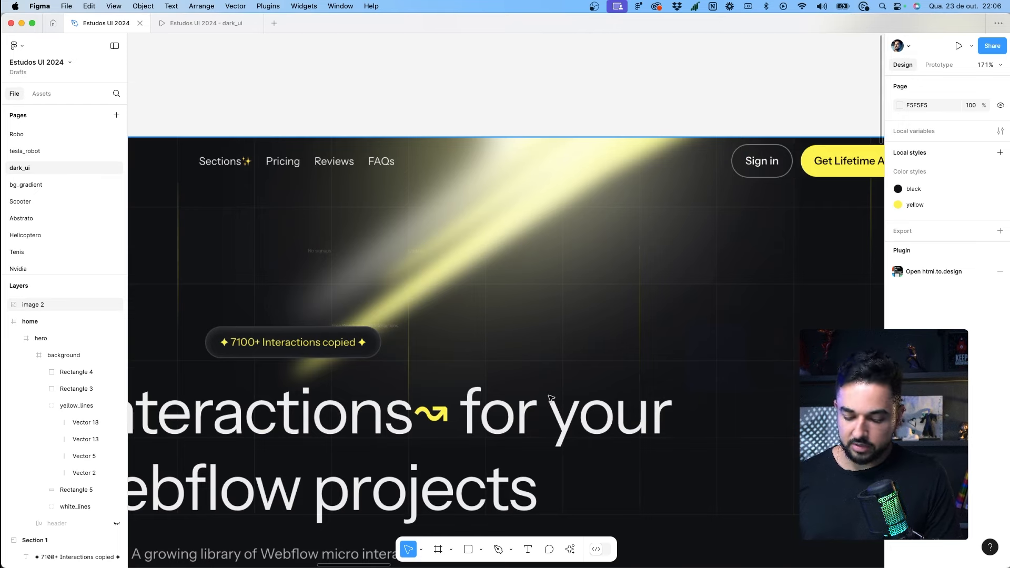
{"action": "key", "text": "p"}
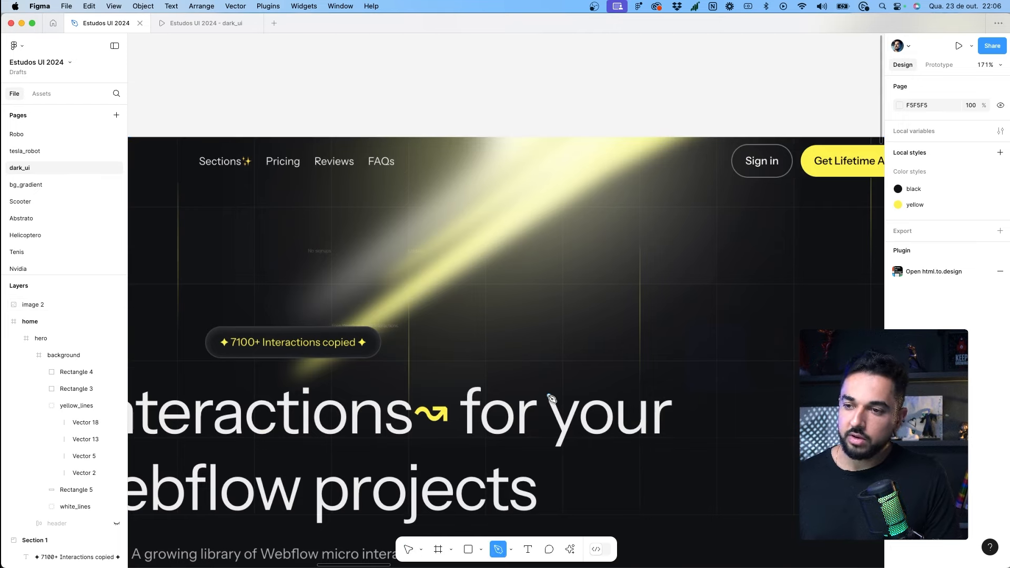
{"action": "left_click", "coordinate": [299, 374]}
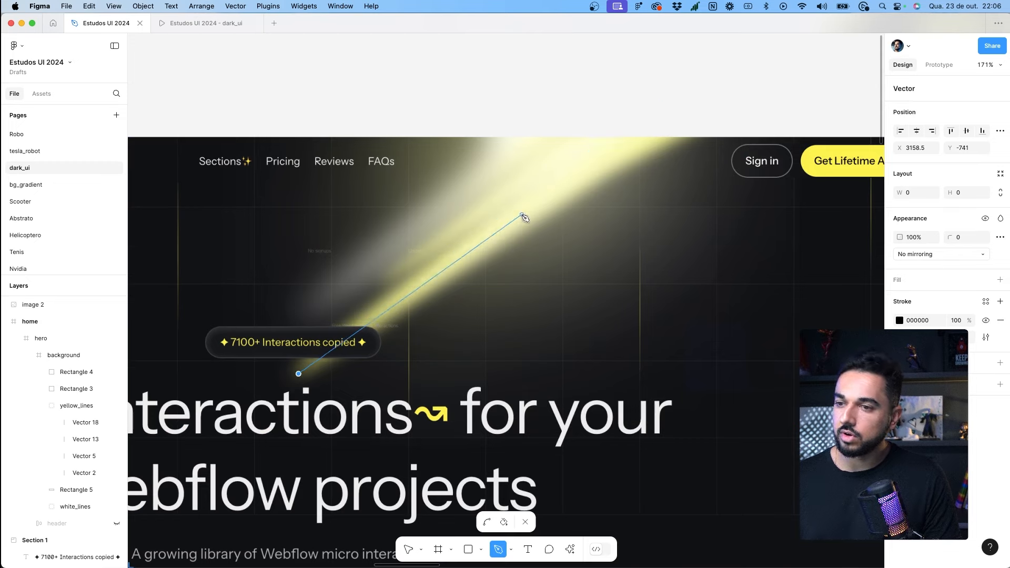
{"action": "key", "text": "Escape"}
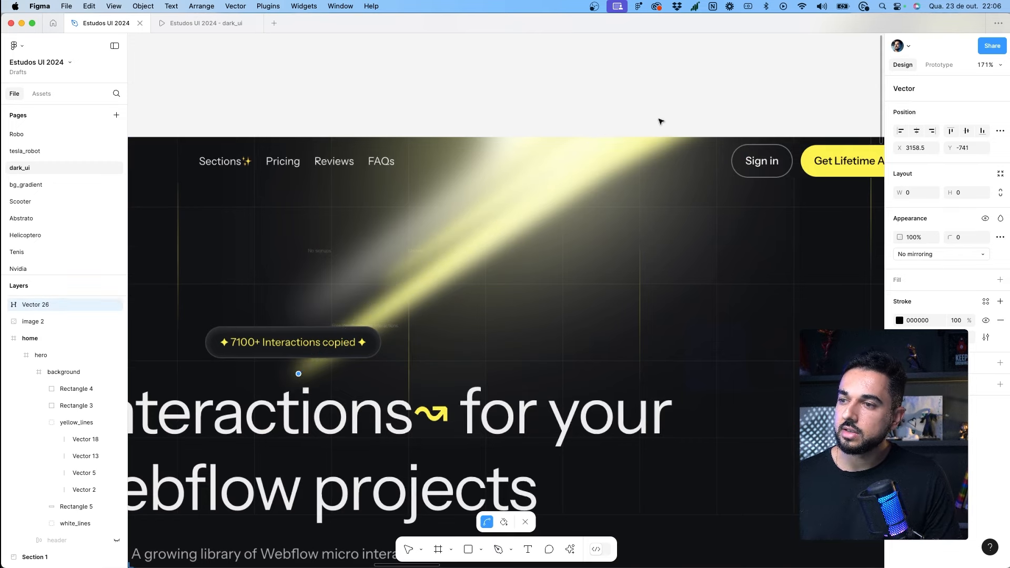
{"action": "key", "text": "super+z"}
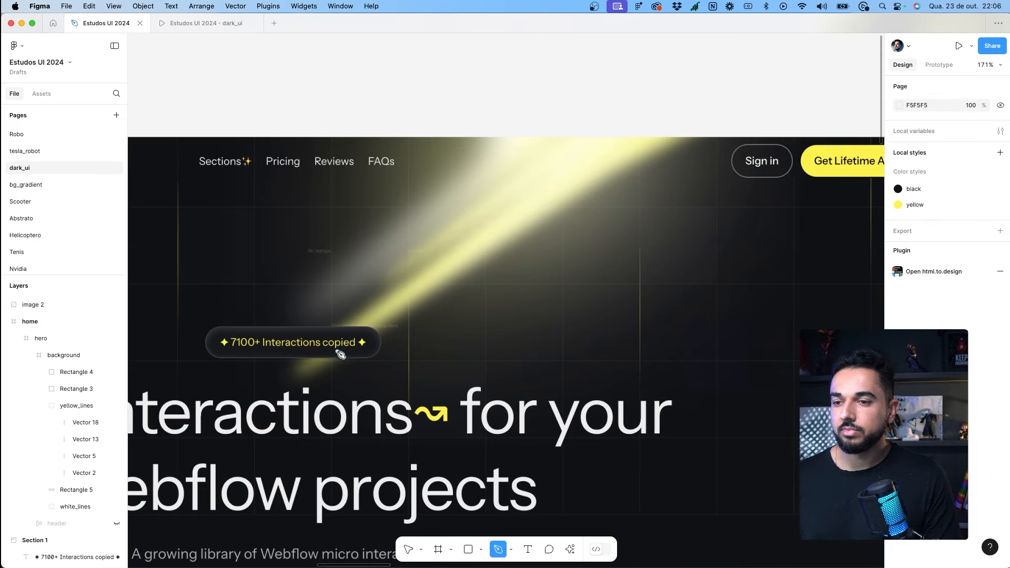
{"action": "key", "text": "Escape"}
Step: Examine the blurred light beam in the reference image, from the 7100+ badge up to its upper edge
{"action": "scroll", "coordinate": [557, 178], "scroll_direction": "right", "scroll_amount": 1}
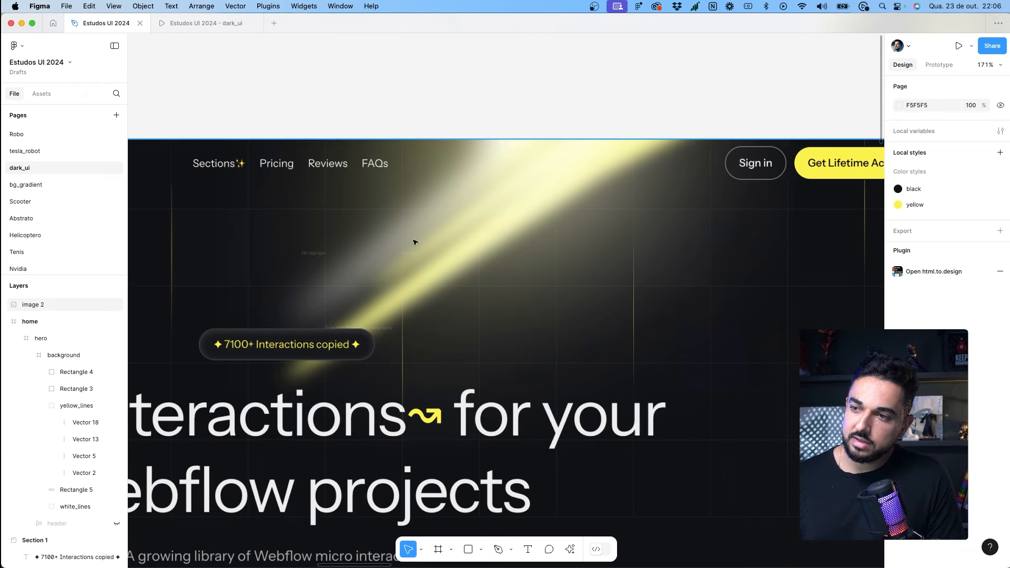
{"action": "left_click", "coordinate": [226, 346]}
{"action": "scroll", "coordinate": [255, 329], "scroll_direction": "up", "scroll_amount": 2}
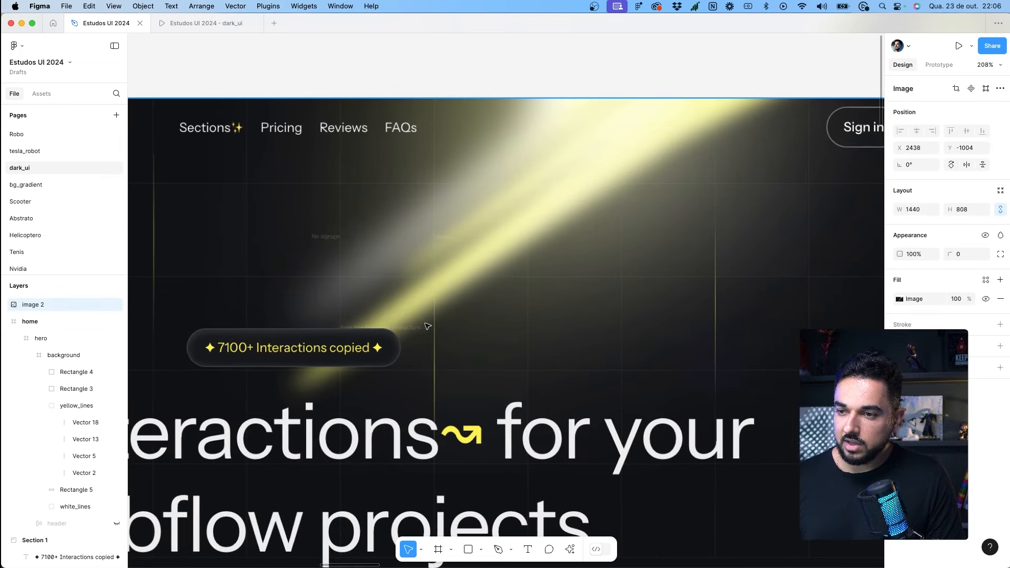
{"action": "left_click", "coordinate": [564, 57]}
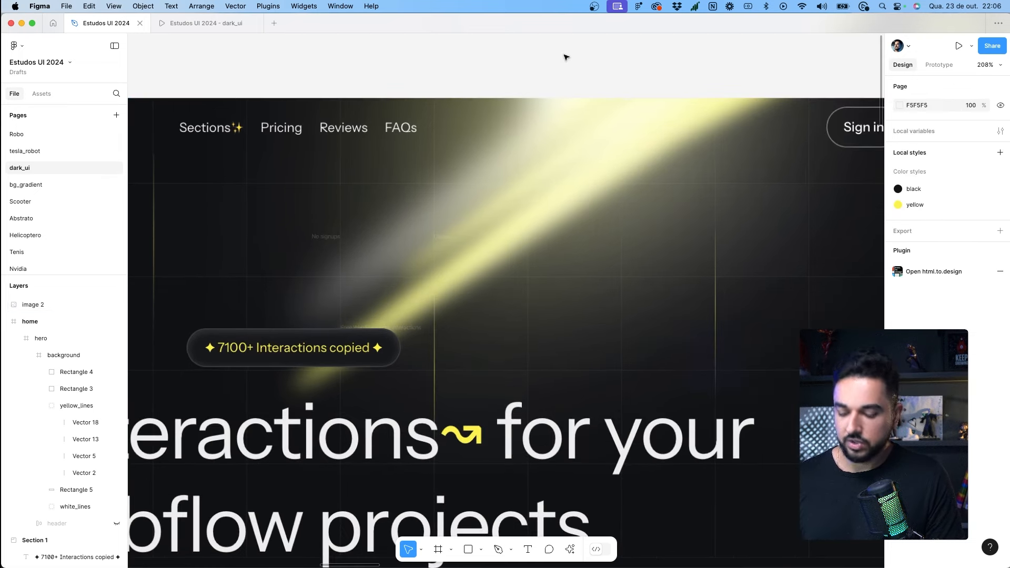
{"action": "key", "text": "p"}
{"action": "scroll", "coordinate": [791, 82], "scroll_direction": "down", "scroll_amount": 5}
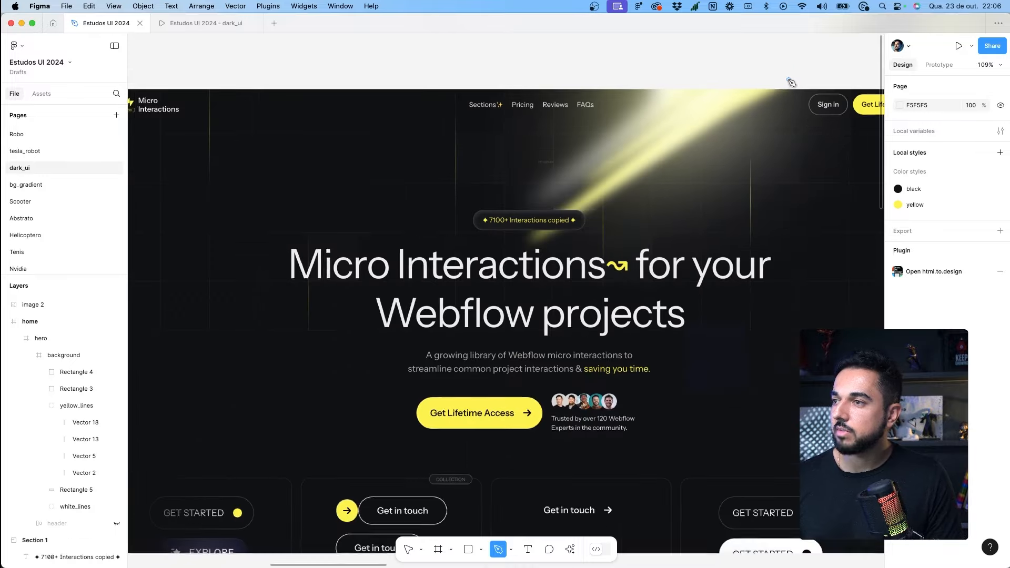
{"action": "key", "text": "v"}
Step: Inspect the light beam's vector shapes on the imported microinteractions.co page in outline view, and return to the reference image
{"action": "scroll", "coordinate": [768, 120], "scroll_direction": "down", "scroll_amount": 8}
{"action": "left_click_drag", "start_coordinate": [768, 120], "coordinate": [397, 168]}
{"action": "left_click_drag", "start_coordinate": [729, 182], "coordinate": [379, 192]}
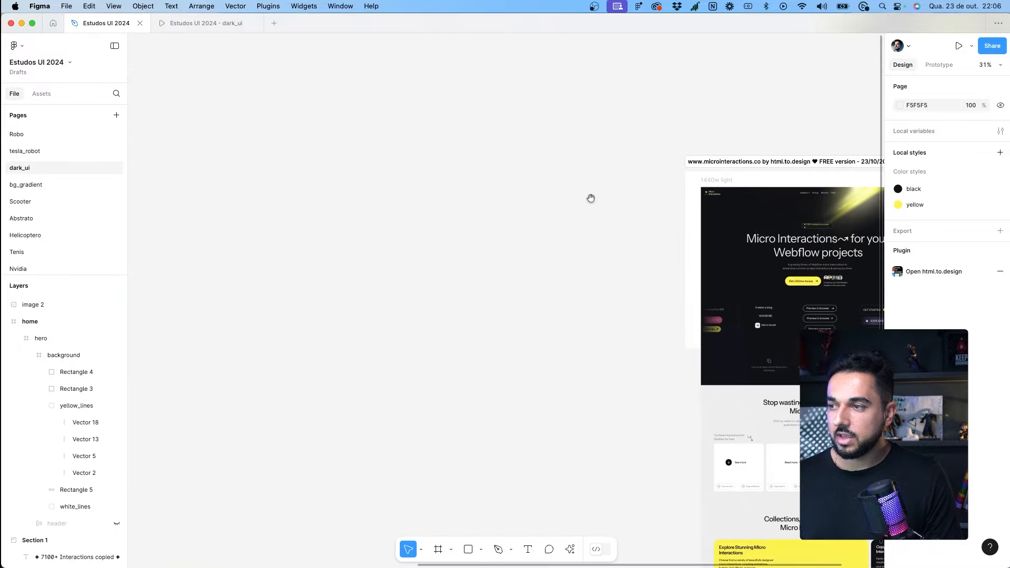
{"action": "left_click_drag", "start_coordinate": [591, 198], "coordinate": [419, 181]}
{"action": "scroll", "coordinate": [730, 173], "scroll_direction": "up", "scroll_amount": 8}
{"action": "key", "text": "super+y"}
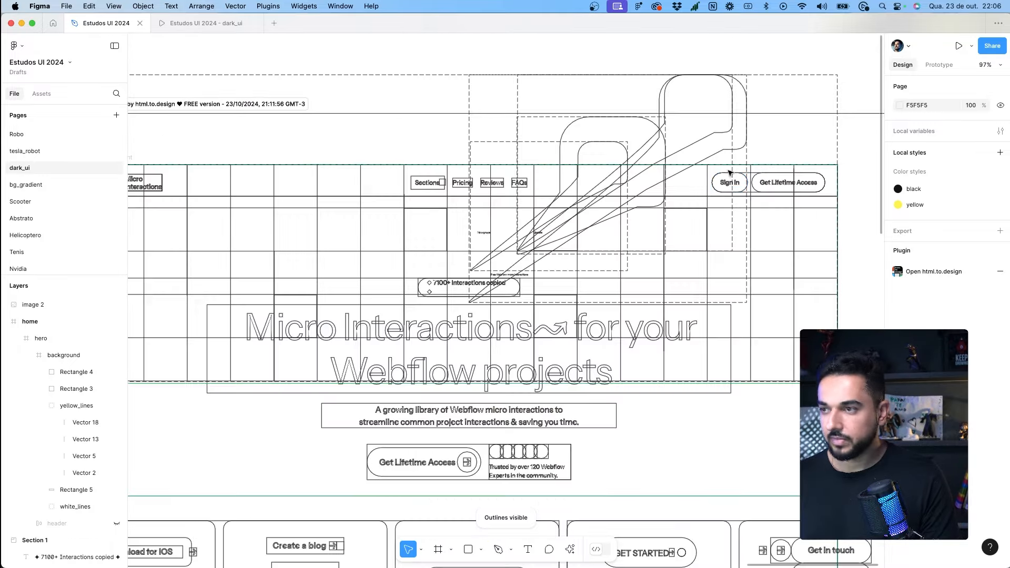
{"action": "scroll", "coordinate": [728, 175], "scroll_direction": "up", "scroll_amount": 2}
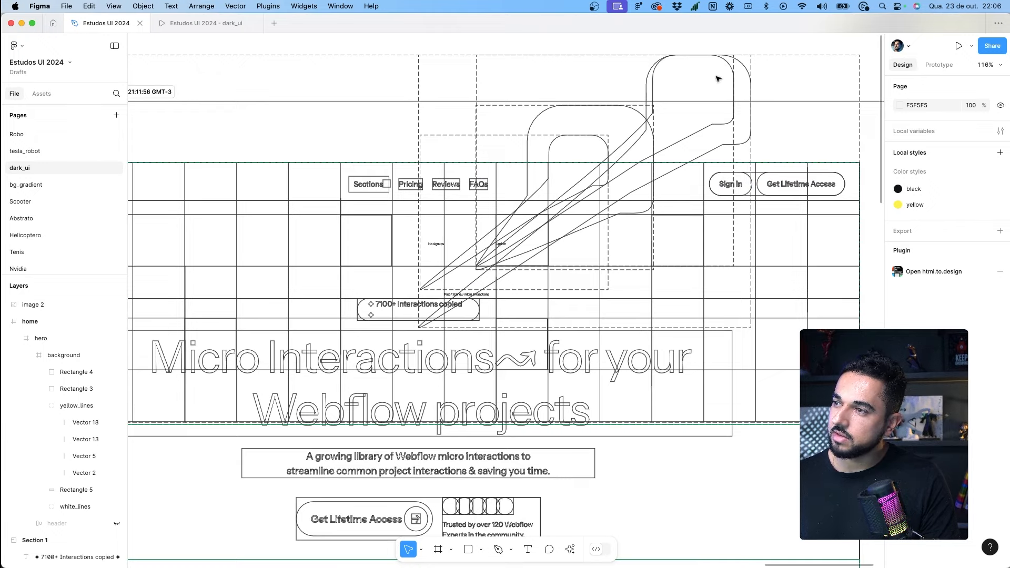
{"action": "key", "text": "super+y"}
{"action": "key", "text": "super+y"}
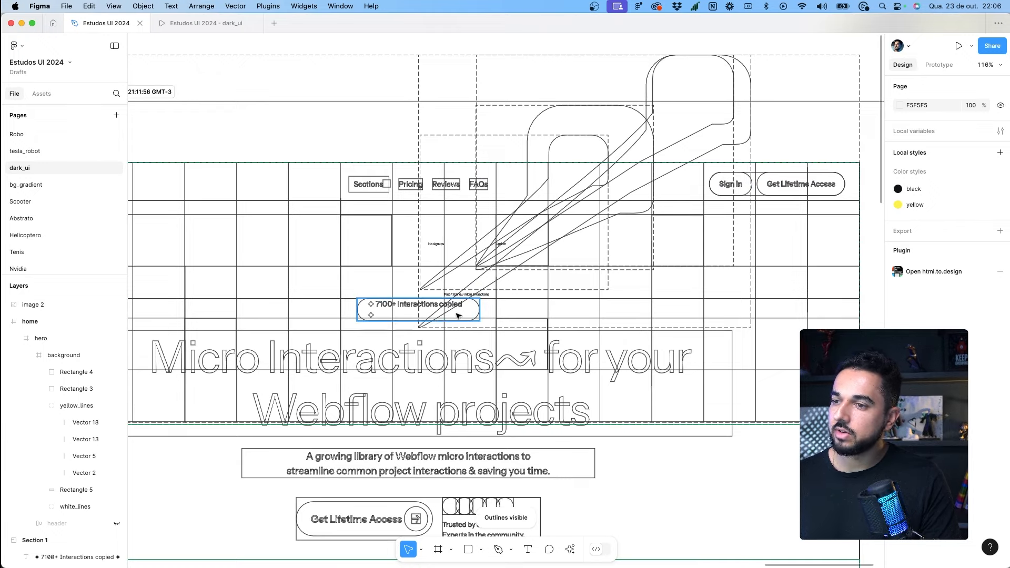
{"action": "key", "text": "super+y"}
{"action": "scroll", "coordinate": [422, 329], "scroll_direction": "left", "scroll_amount": 15}
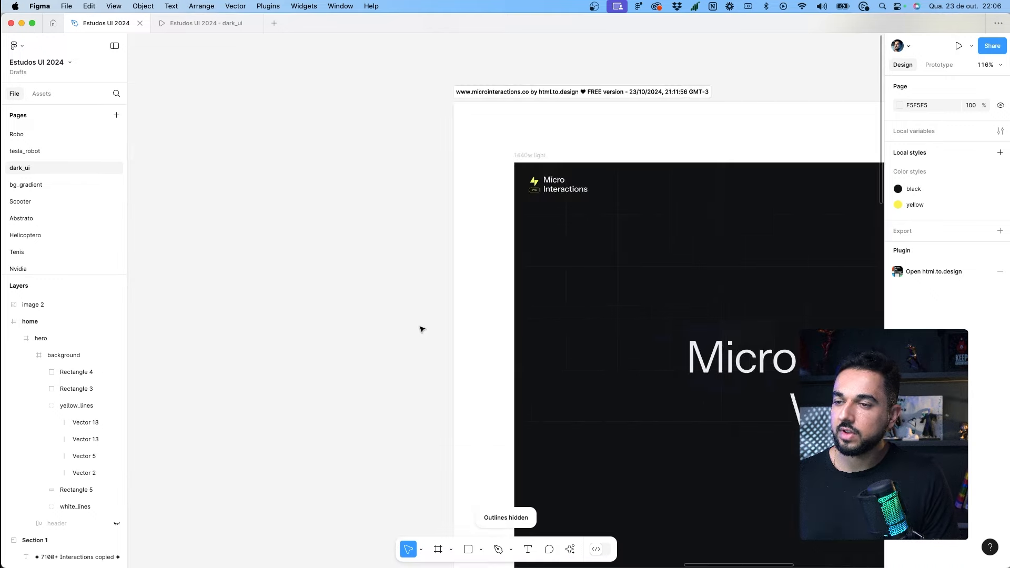
{"action": "scroll", "coordinate": [422, 329], "scroll_direction": "left", "scroll_amount": 15}
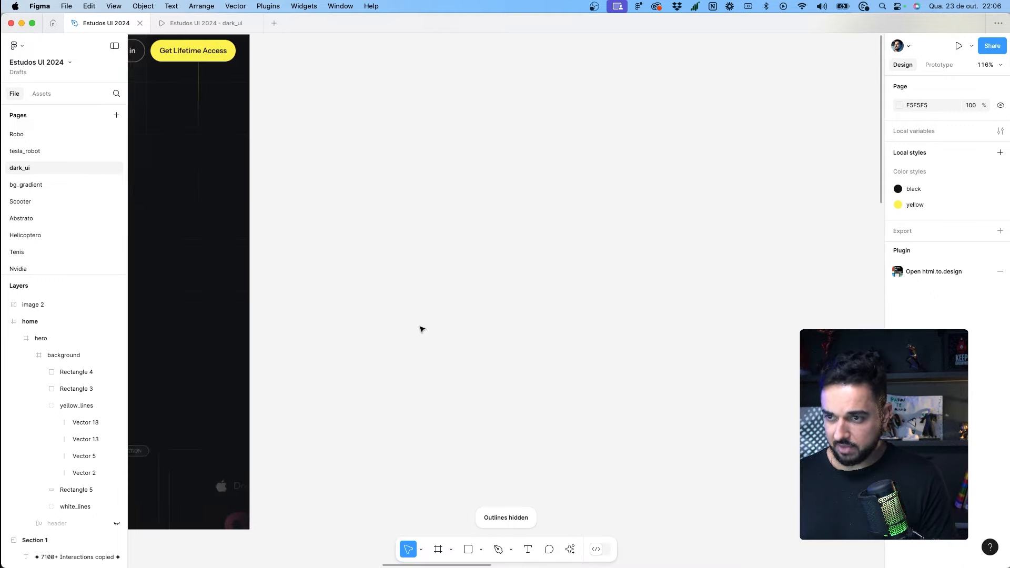
{"action": "scroll", "coordinate": [422, 329], "scroll_direction": "up", "scroll_amount": 1}
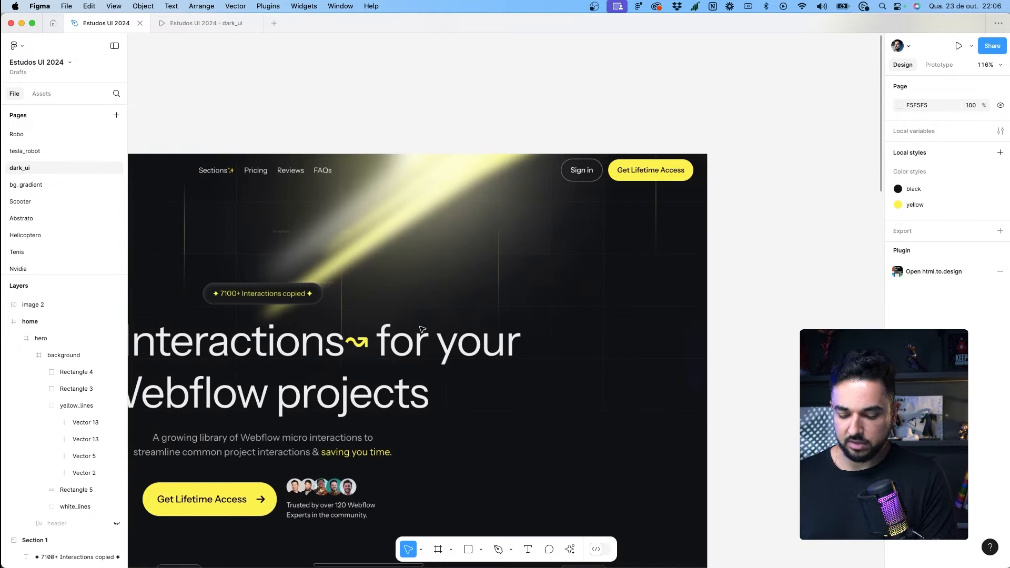
Step: Draw a closed, tapering beam about 492 × 315.5 over the reference's yellow light with the Pen, and replace its stroke with a D9D9D9 fill
{"action": "key", "text": "p"}
{"action": "left_click", "coordinate": [507, 120]}
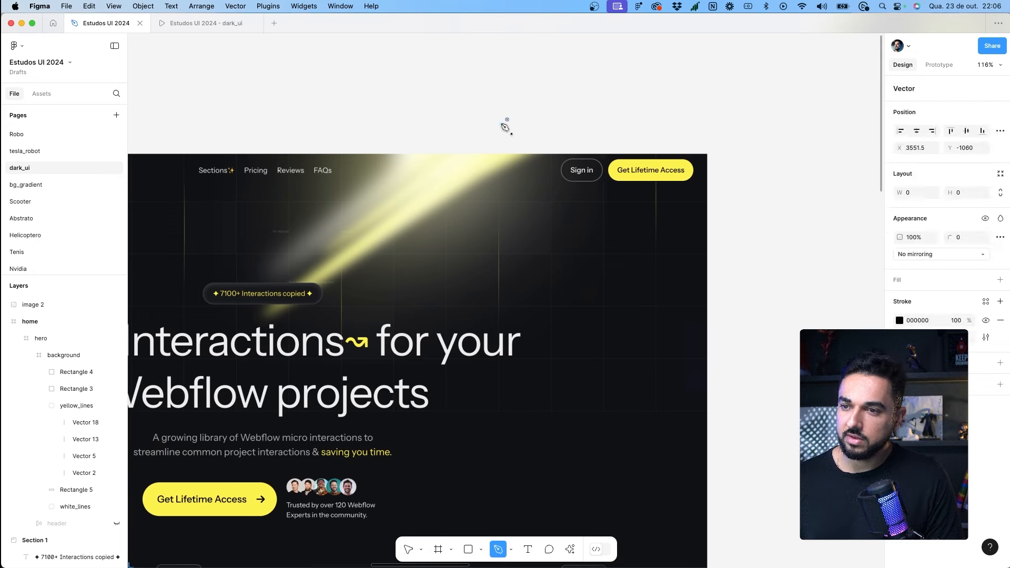
{"action": "left_click", "coordinate": [261, 313]}
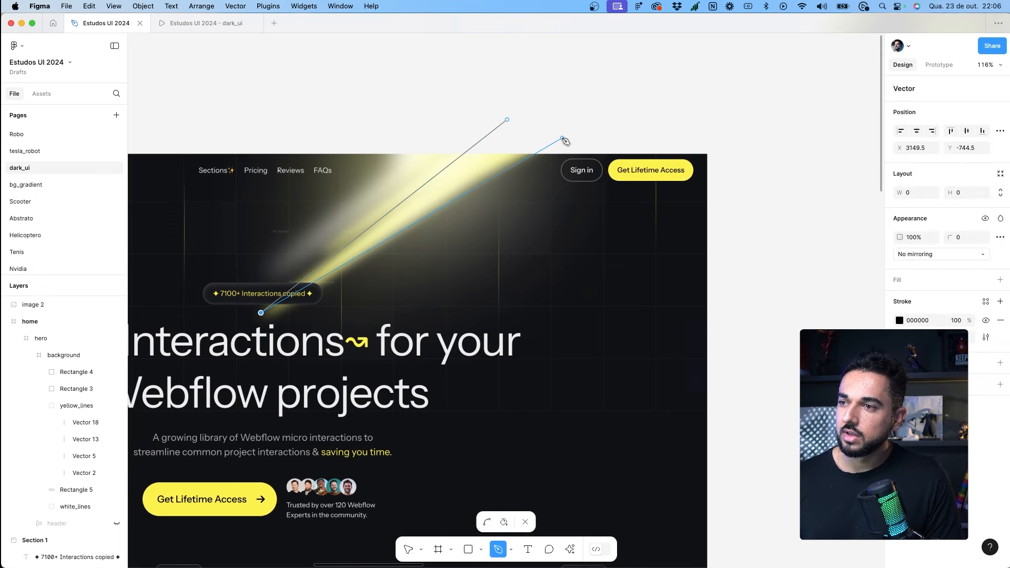
{"action": "left_click", "coordinate": [507, 120]}
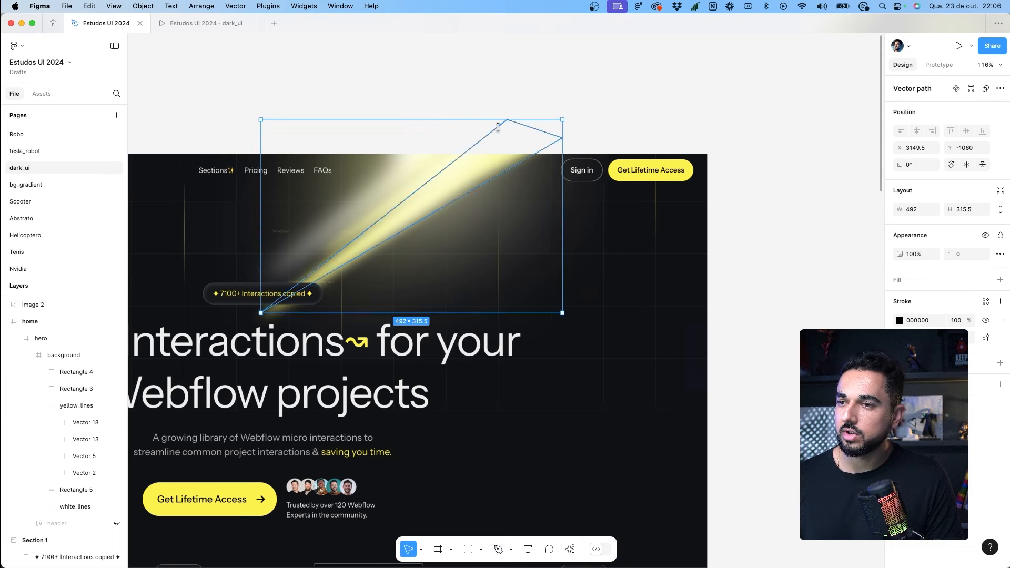
{"action": "left_click", "coordinate": [1000, 321]}
{"action": "left_click", "coordinate": [1000, 280]}
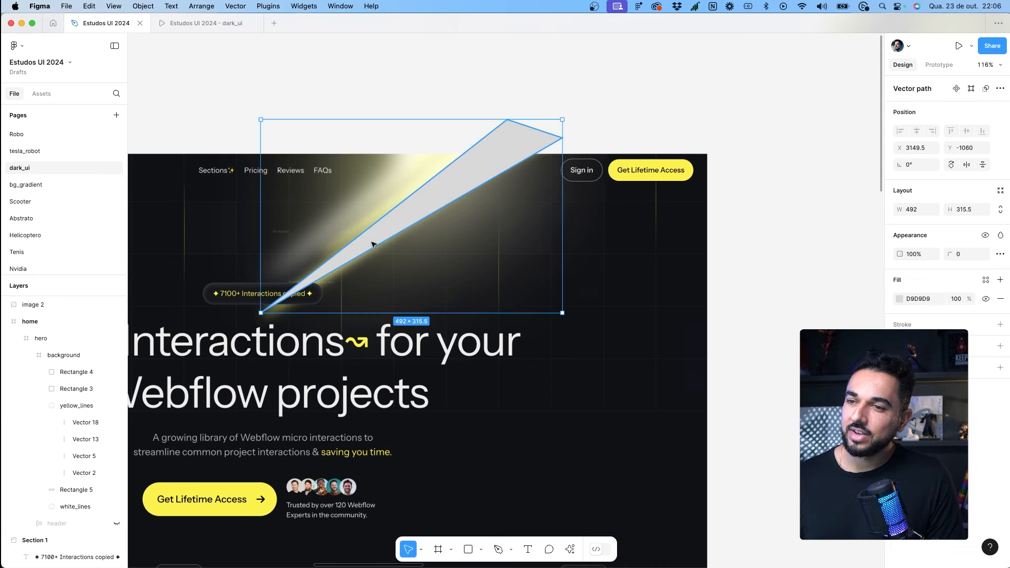
Step: Duplicate the beam twice above the original, narrowing the first copy's wide end and placing the second over the fainter ray
{"action": "left_click_drag", "start_coordinate": [372, 245], "coordinate": [423, 189]}
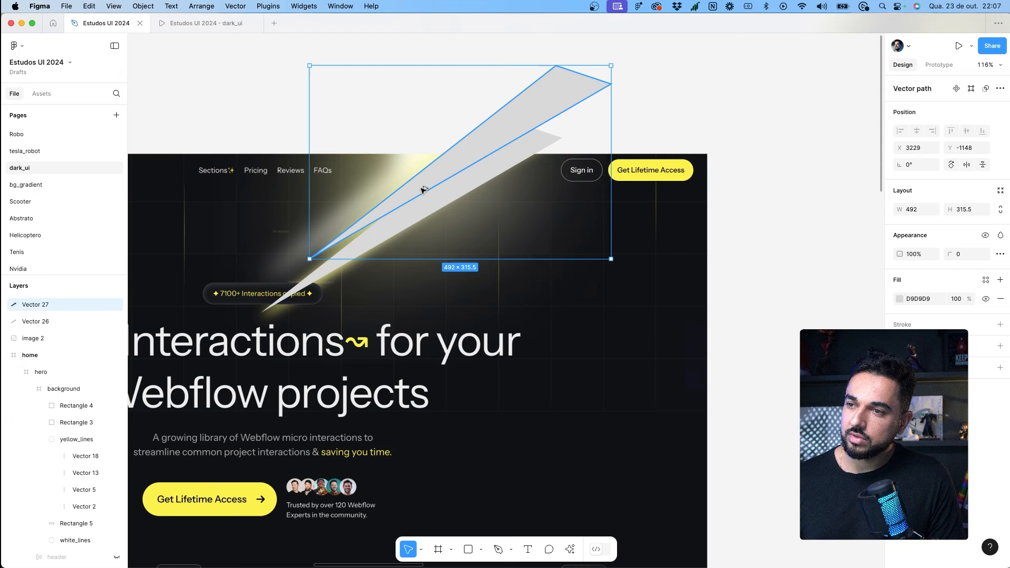
{"action": "double_click", "coordinate": [489, 137]}
{"action": "left_click_drag", "start_coordinate": [610, 84], "coordinate": [529, 85]}
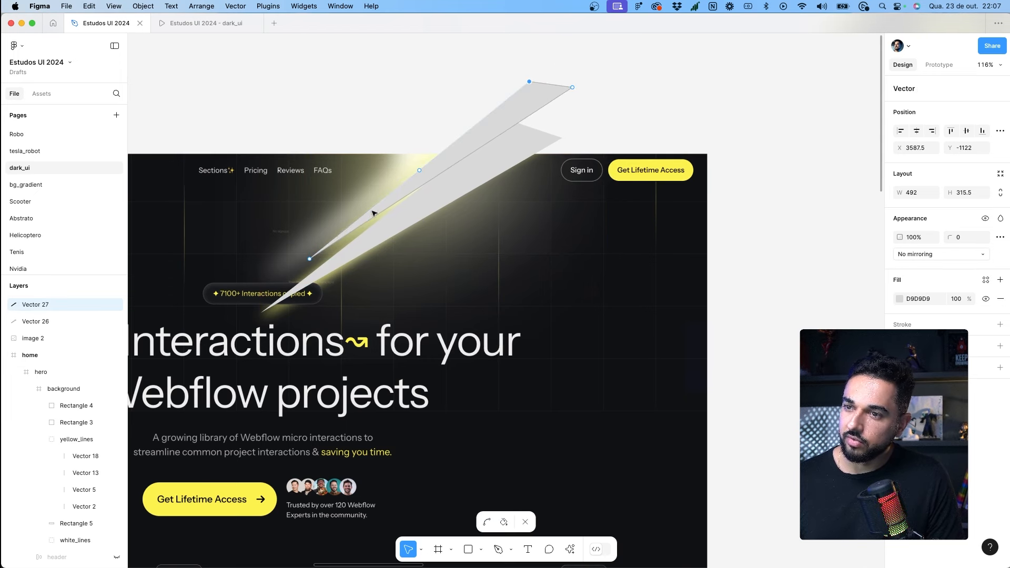
{"action": "left_click", "coordinate": [310, 259]}
{"action": "mouse_move", "coordinate": [311, 262]}
{"action": "left_mouse_down"}
{"action": "mouse_move", "coordinate": [345, 216]}
{"action": "mouse_move", "coordinate": [310, 264]}
{"action": "left_mouse_up"}
{"action": "key", "text": "Escape"}
{"action": "left_click_drag", "start_coordinate": [531, 94], "coordinate": [474, 112]}
{"action": "left_click", "coordinate": [549, 101]}
Step: Apply the yellow color style as the fill of all three beam shapes and clear the selection
{"action": "left_click", "coordinate": [534, 134]}
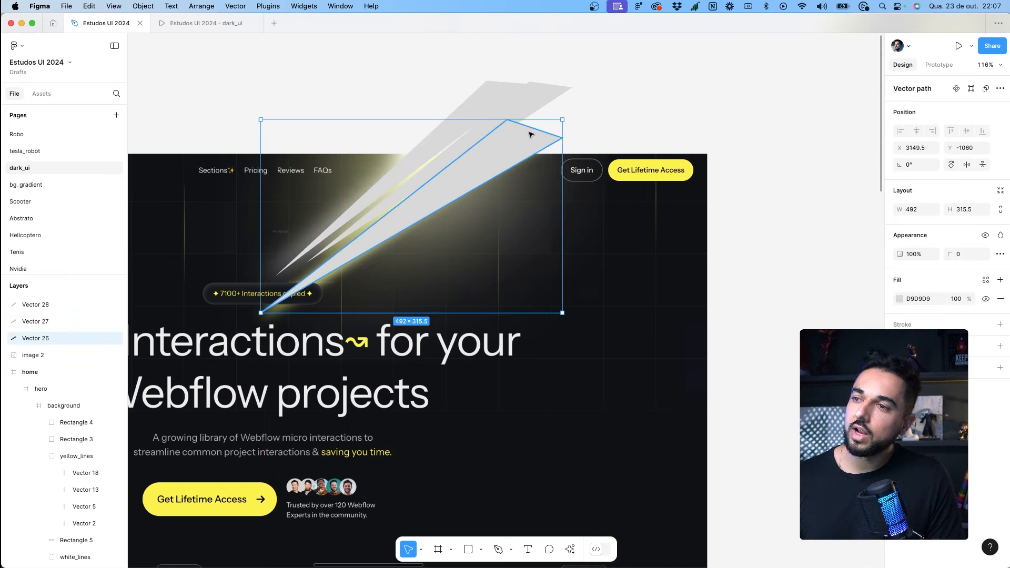
{"action": "left_click", "coordinate": [537, 95], "text": "shift"}
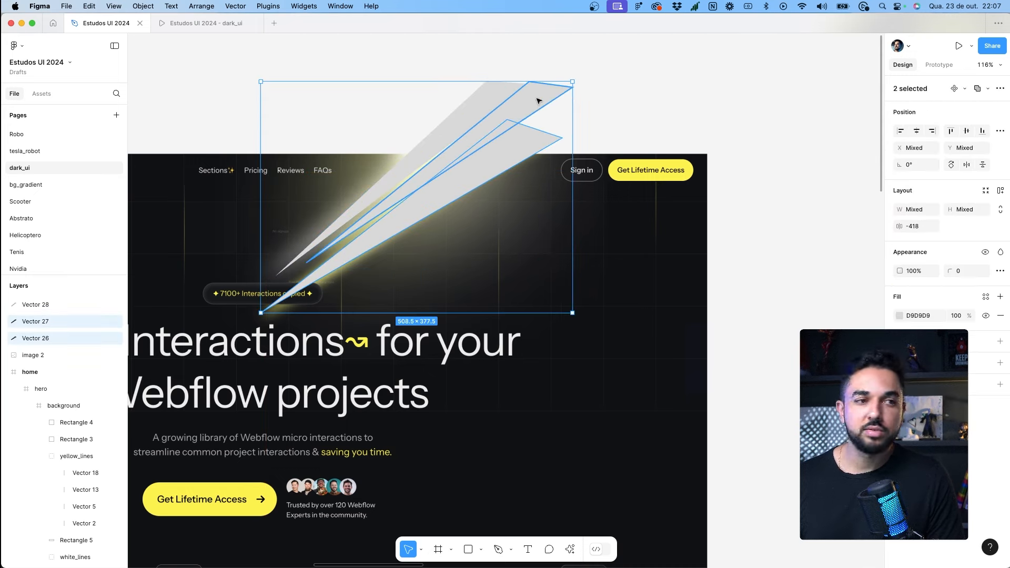
{"action": "left_click", "coordinate": [480, 91], "text": "shift"}
{"action": "left_click", "coordinate": [984, 281]}
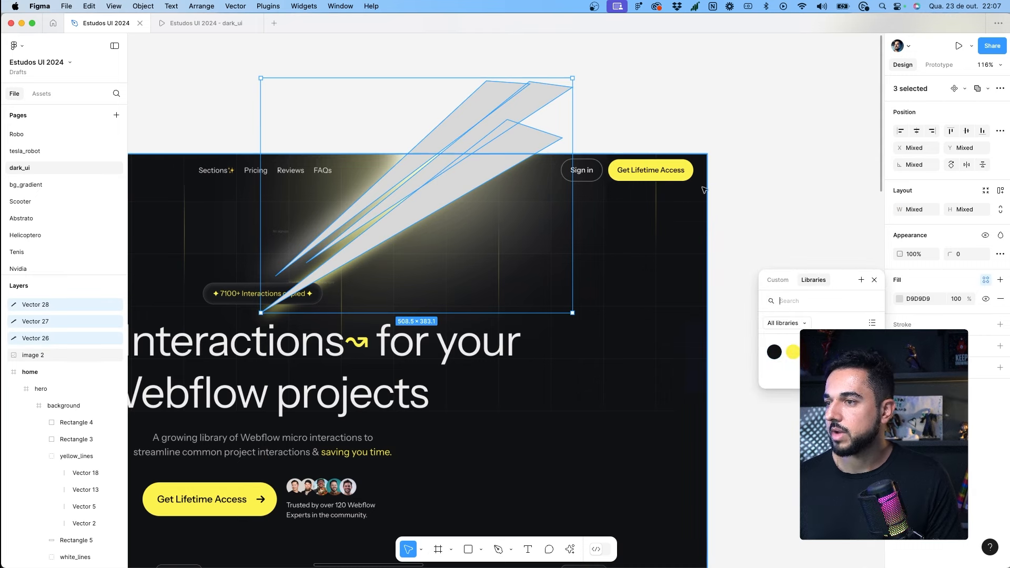
{"action": "left_click", "coordinate": [793, 353]}
{"action": "key", "text": "Escape"}
{"action": "key", "text": "Escape"}
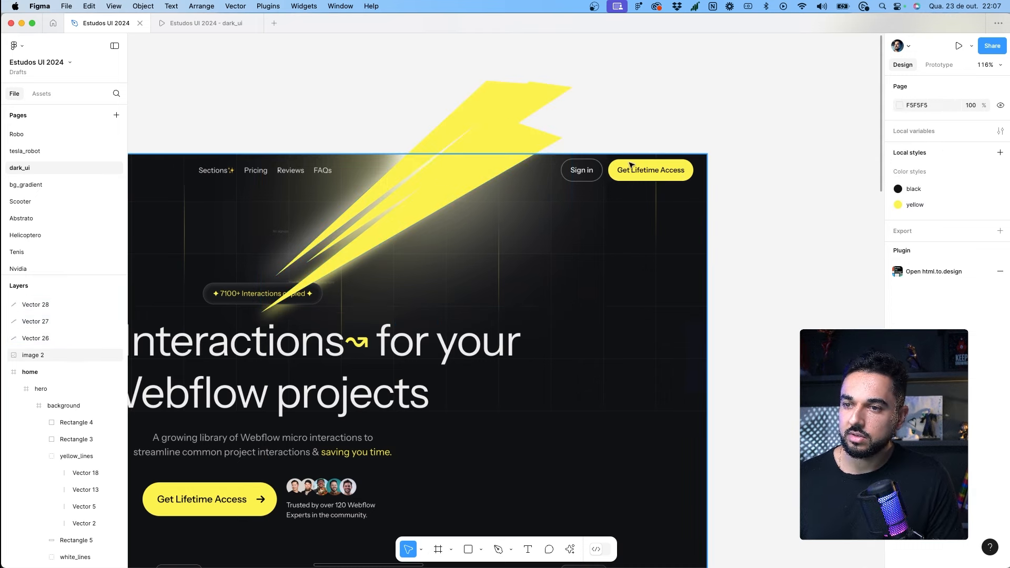
Step: Place a copy of the reference light-beam image beside the yellow ray shapes
{"action": "left_click_drag", "start_coordinate": [272, 191], "coordinate": [469, 188]}
{"action": "left_click", "coordinate": [667, 116]}
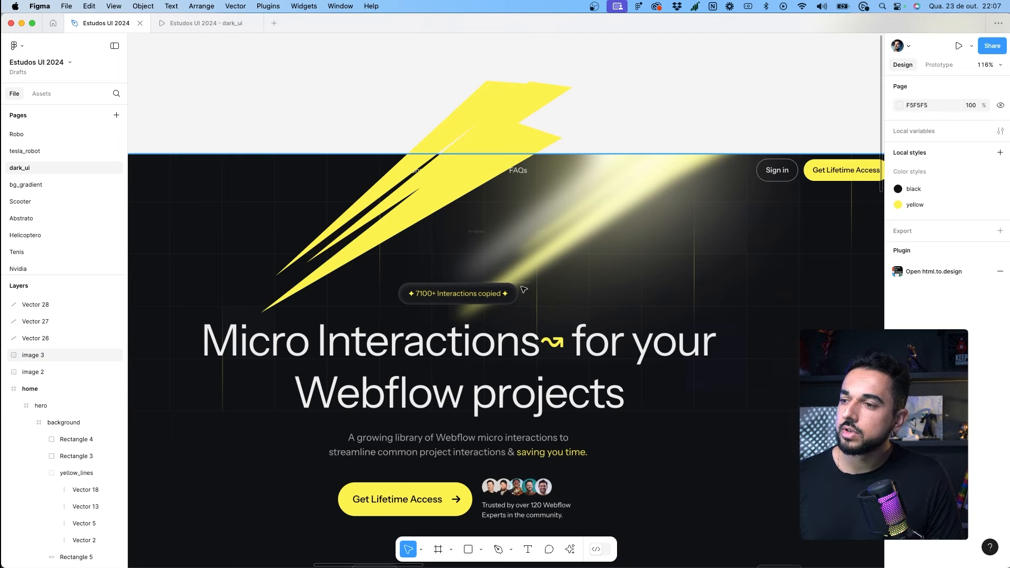
Step: Fill the lowest yellow ray with a fully opaque linear gradient from a paler yellow to FFF24F
{"action": "left_click", "coordinate": [489, 158]}
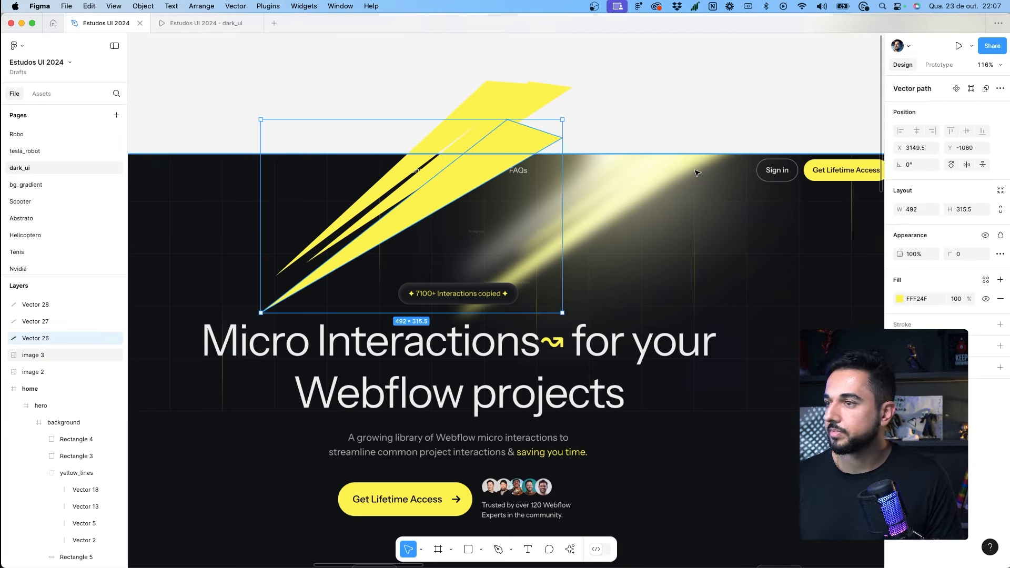
{"action": "scroll", "coordinate": [736, 243], "scroll_direction": "right", "scroll_amount": 2}
{"action": "left_click", "coordinate": [900, 299]}
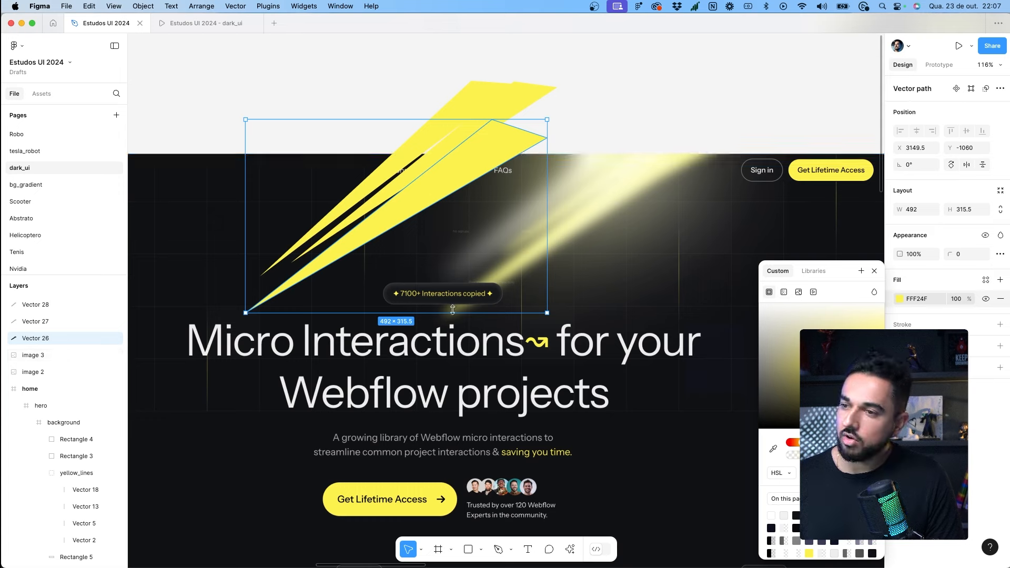
{"action": "left_click", "coordinate": [784, 292]}
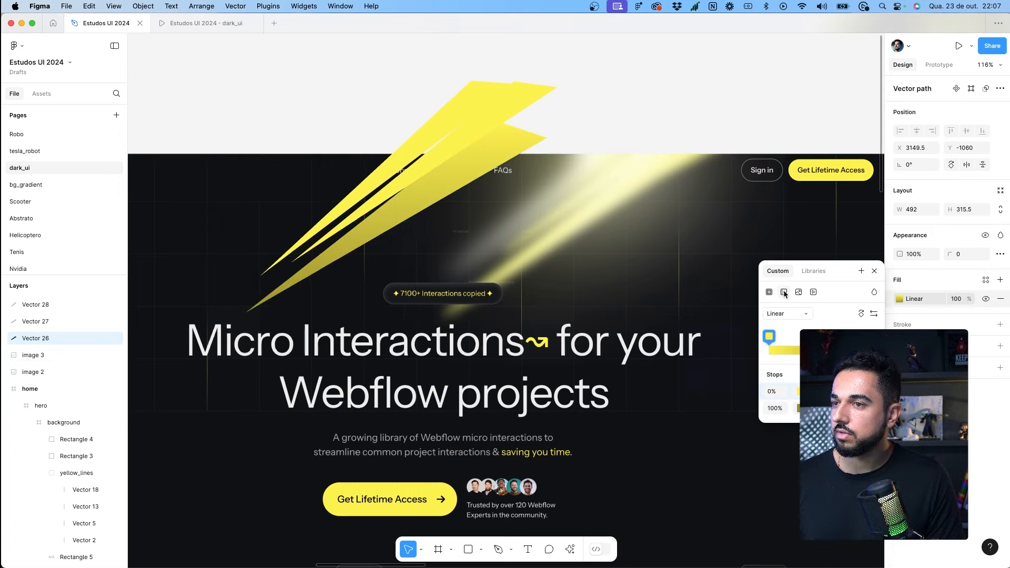
{"action": "key", "text": "super+c"}
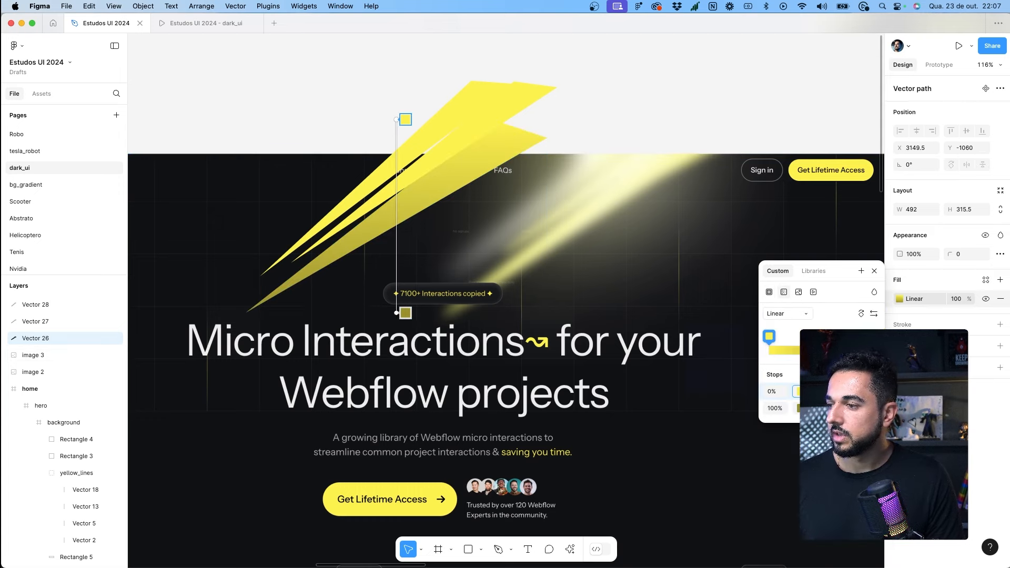
{"action": "left_click", "coordinate": [818, 408]}
{"action": "key", "text": "super+v"}
{"action": "key", "text": "Return"}
{"action": "left_click", "coordinate": [799, 392]}
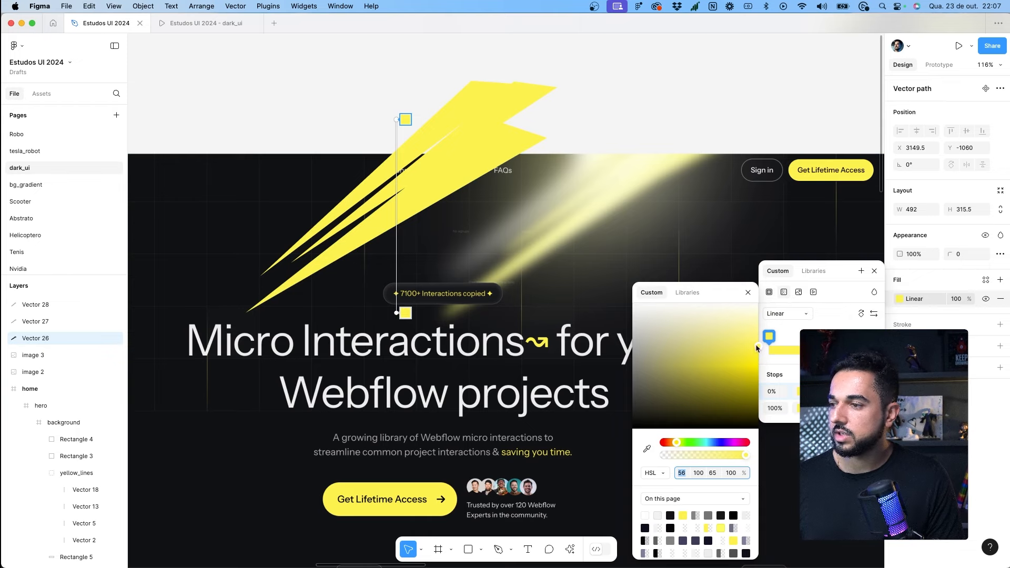
{"action": "key", "text": "Escape"}
{"action": "key", "text": "Escape"}
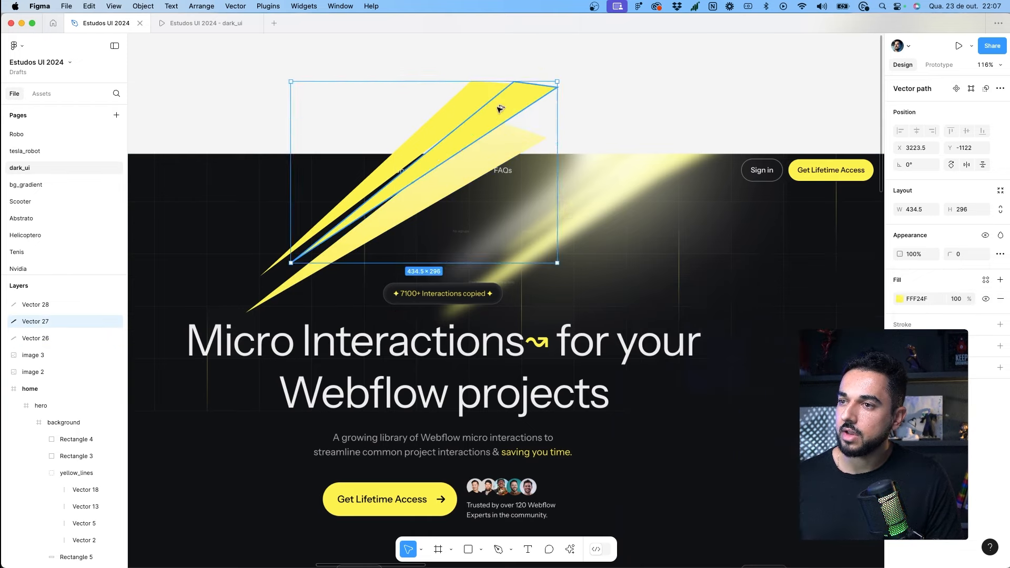
Step: Give the middle and upper rays linear gradient fills, basing the upper ray's on pale yellow F7F2B8
{"action": "left_click", "coordinate": [501, 103]}
{"action": "left_click", "coordinate": [900, 300]}
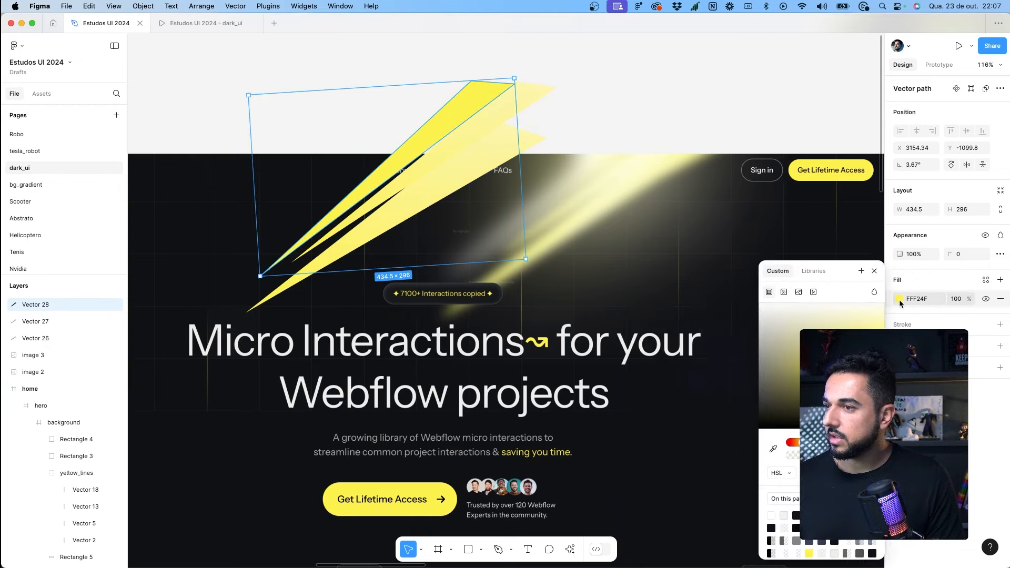
{"action": "left_click_drag", "start_coordinate": [882, 345], "coordinate": [859, 326]}
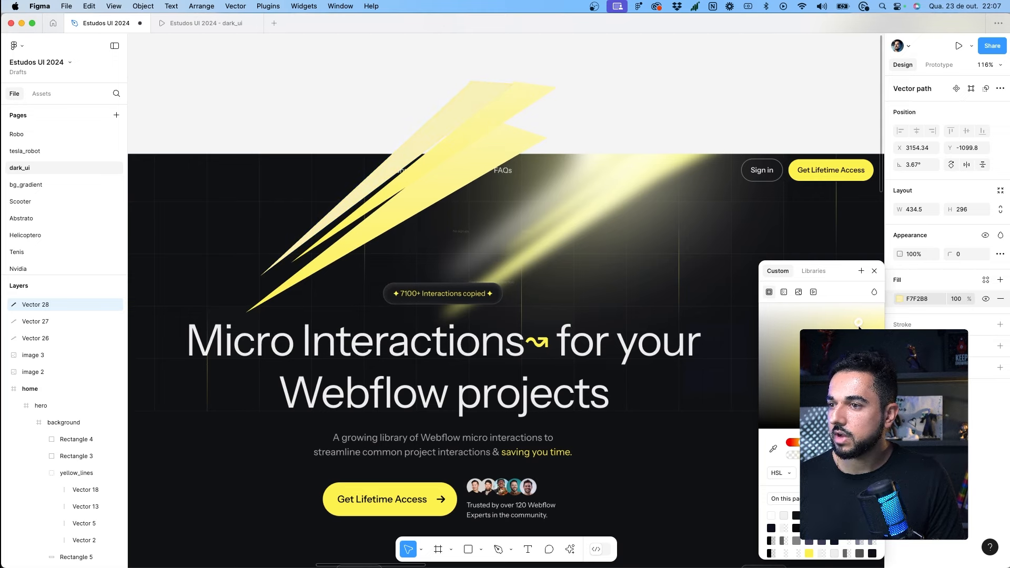
{"action": "left_click", "coordinate": [783, 292]}
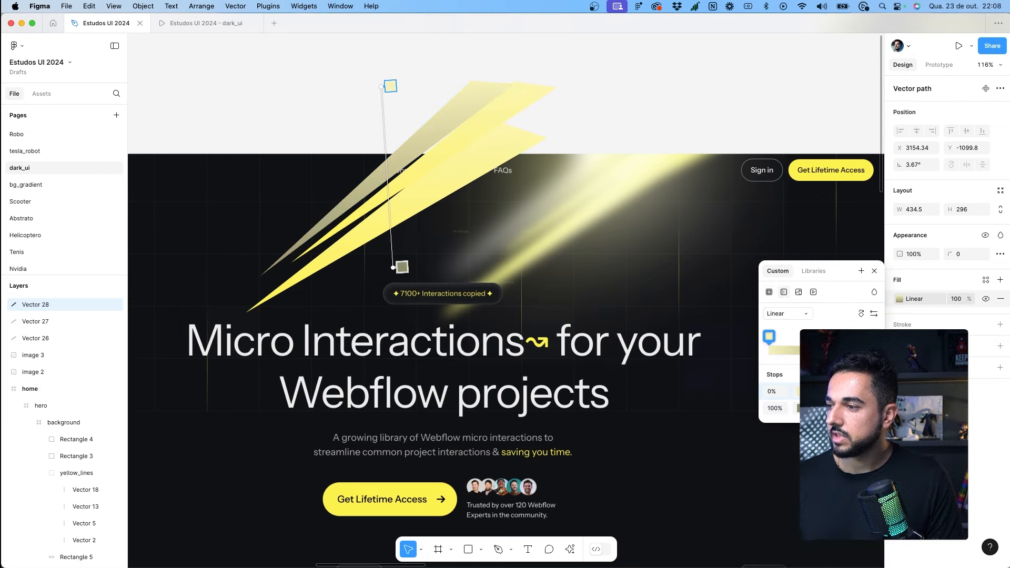
Step: Apply a layer blur of 20 to all three ray vectors together
{"action": "left_click", "coordinate": [438, 165]}
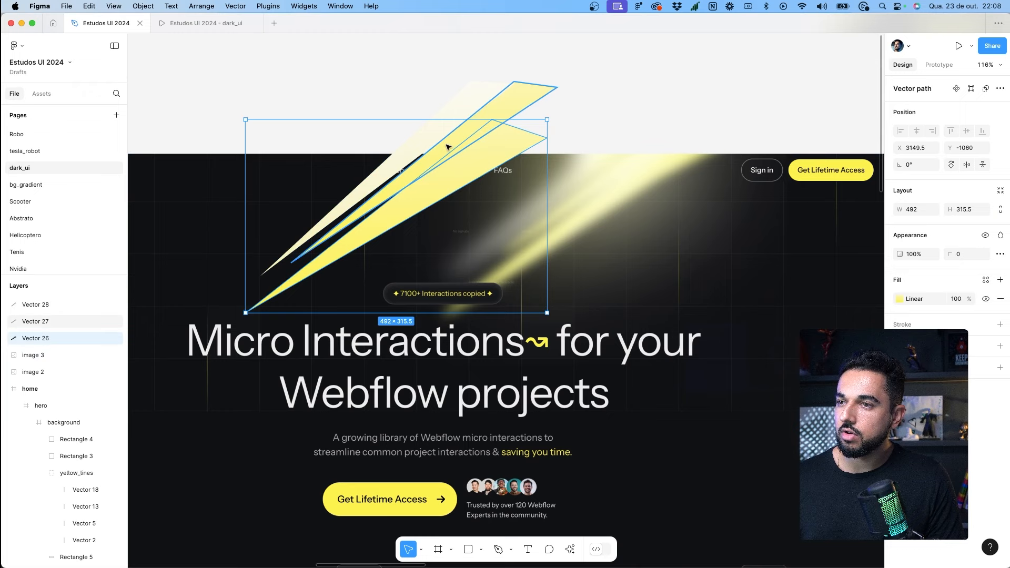
{"action": "left_click", "coordinate": [449, 147], "text": "shift"}
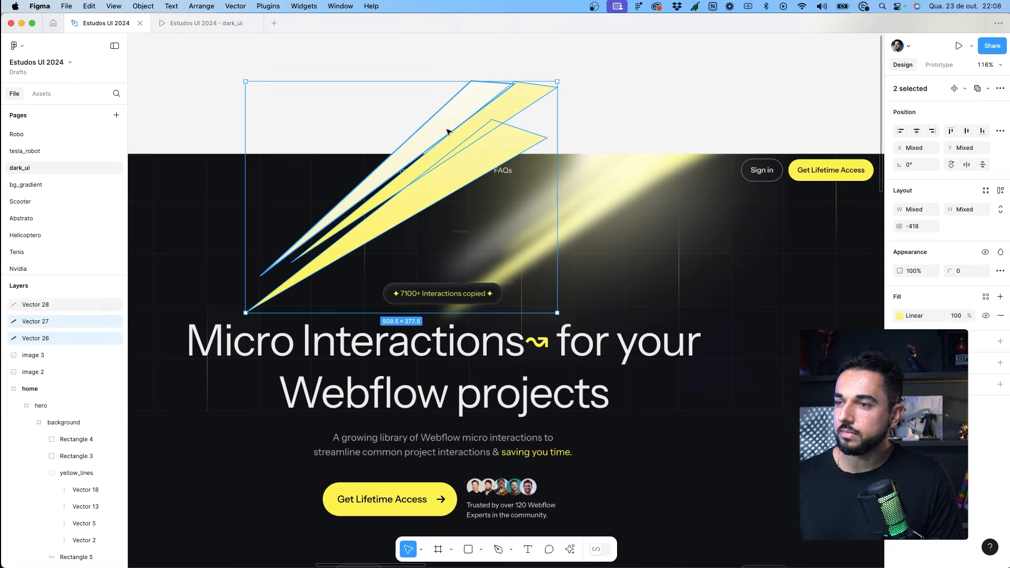
{"action": "left_click", "coordinate": [450, 117], "text": "shift"}
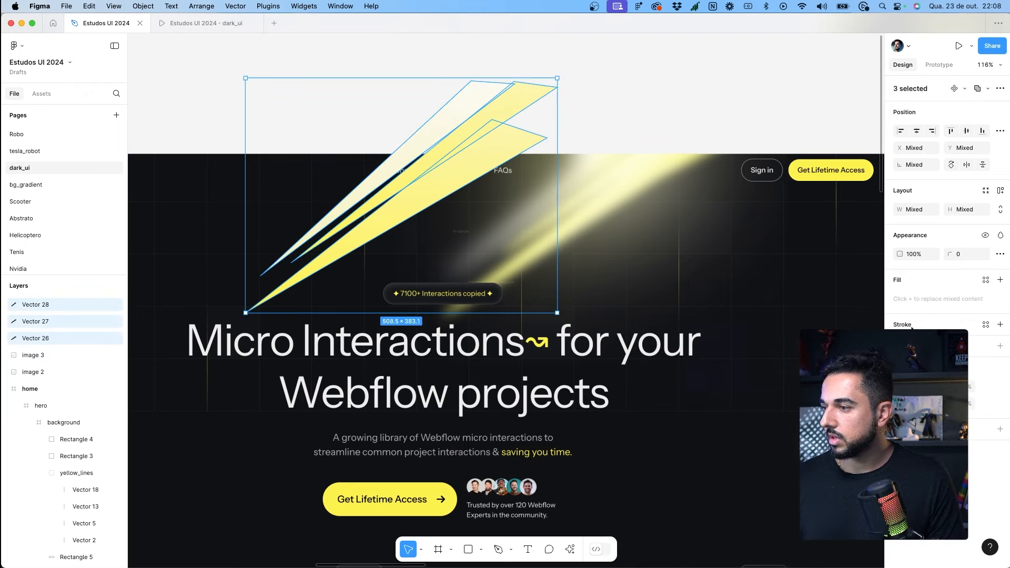
{"action": "left_click", "coordinate": [1001, 346]}
{"action": "left_click", "coordinate": [939, 365]}
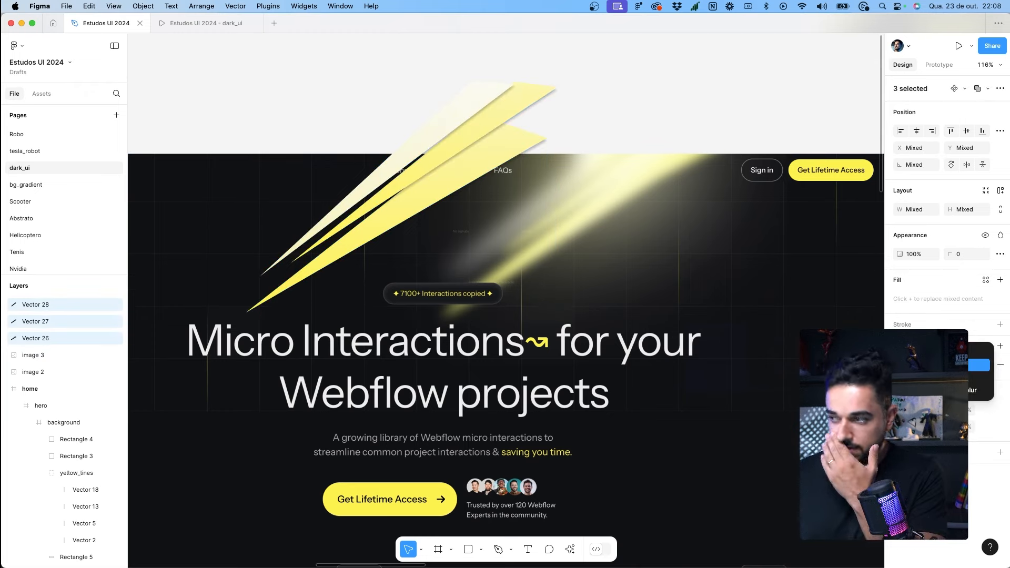
{"action": "left_click", "coordinate": [939, 377]}
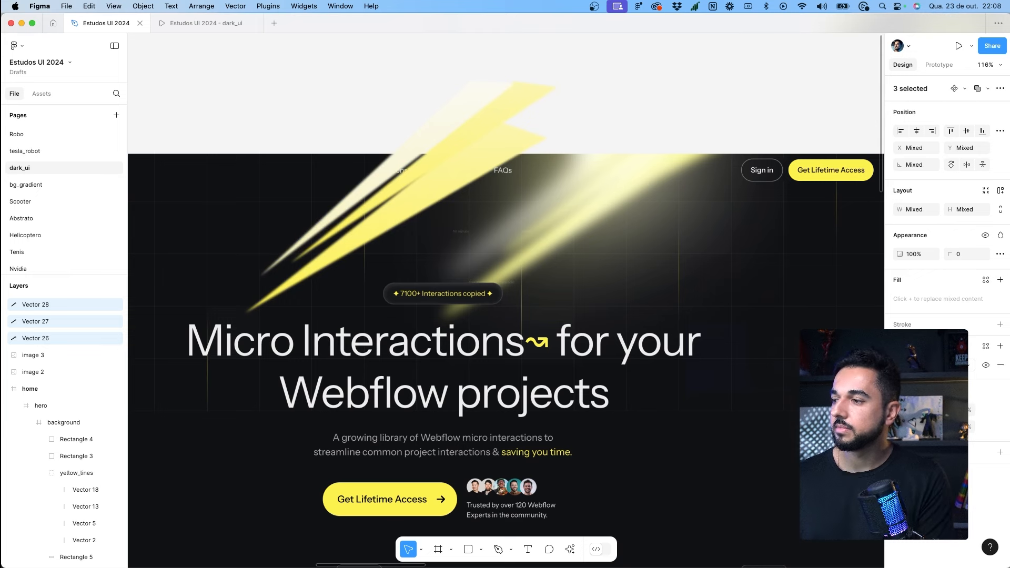
{"action": "left_click", "coordinate": [900, 365]}
{"action": "type", "text": "20"}
{"action": "key", "text": "Return"}
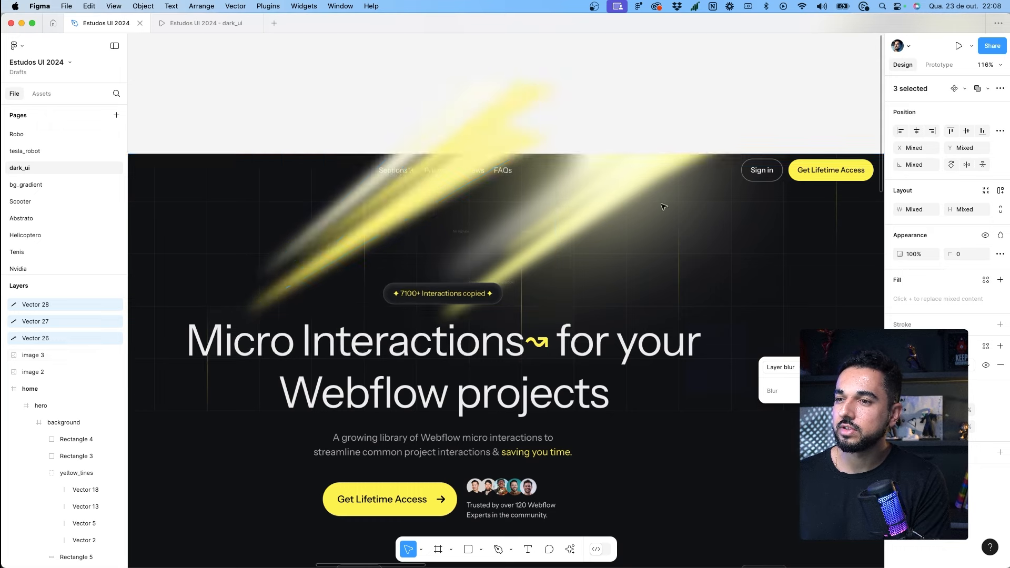
Step: Lighten the 100% stop of the middle ray's gradient to a paler yellow
{"action": "left_click", "coordinate": [494, 123]}
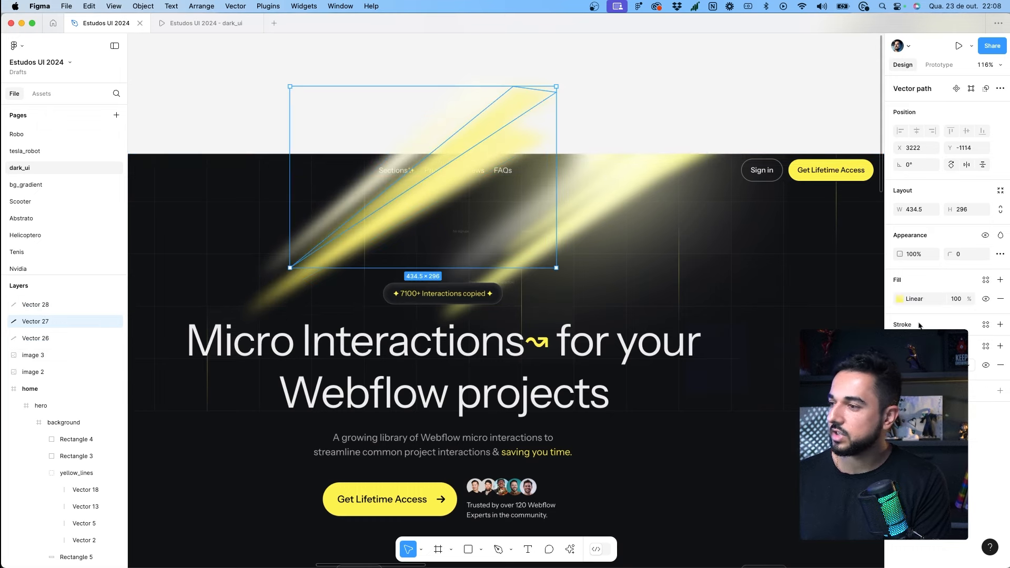
{"action": "left_click", "coordinate": [901, 299]}
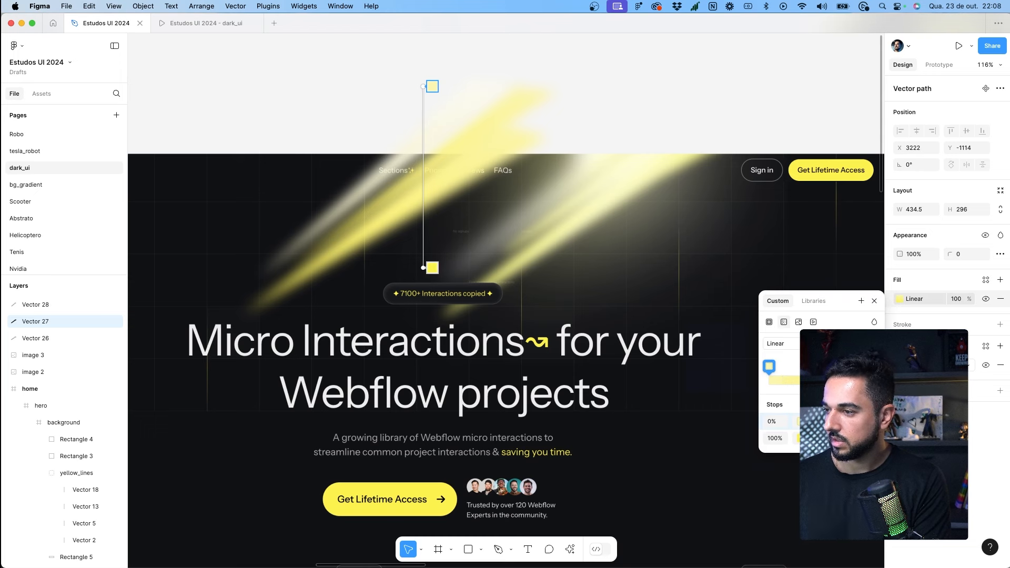
{"action": "left_click", "coordinate": [802, 438]}
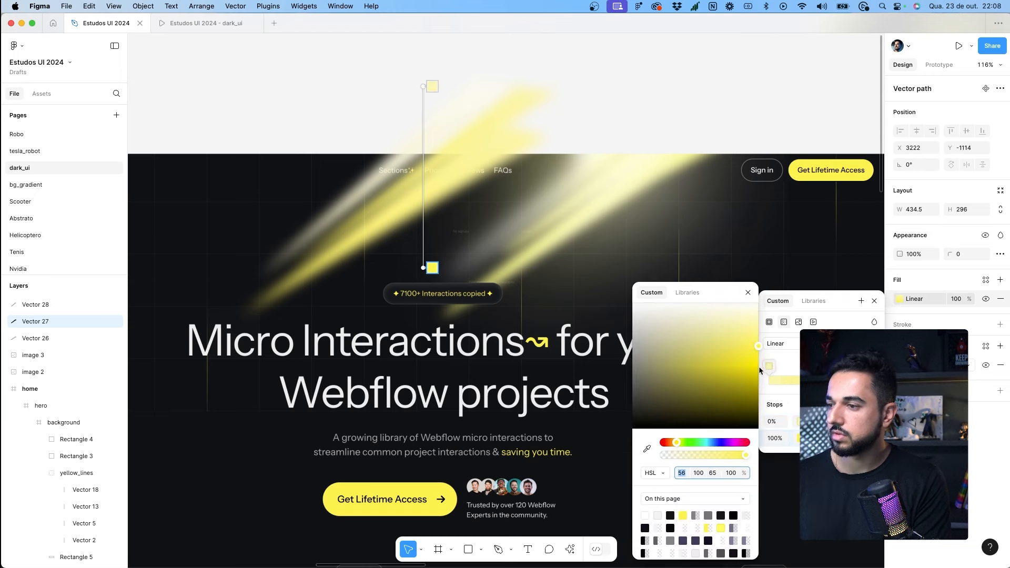
{"action": "left_click_drag", "start_coordinate": [757, 347], "coordinate": [759, 334]}
{"action": "left_click", "coordinate": [753, 316]}
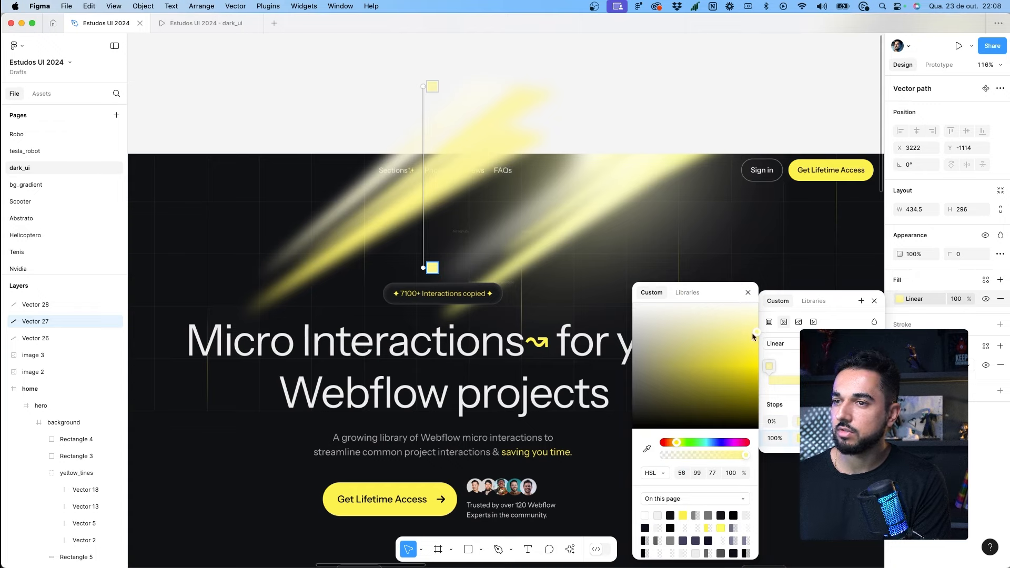
{"action": "key", "text": "Escape"}
{"action": "key", "text": "Escape"}
Step: Shift the middle ray to X 3217, Y -1100 and lighten its gradient's 0% stop to near white
{"action": "left_click_drag", "start_coordinate": [410, 181], "coordinate": [408, 187]}
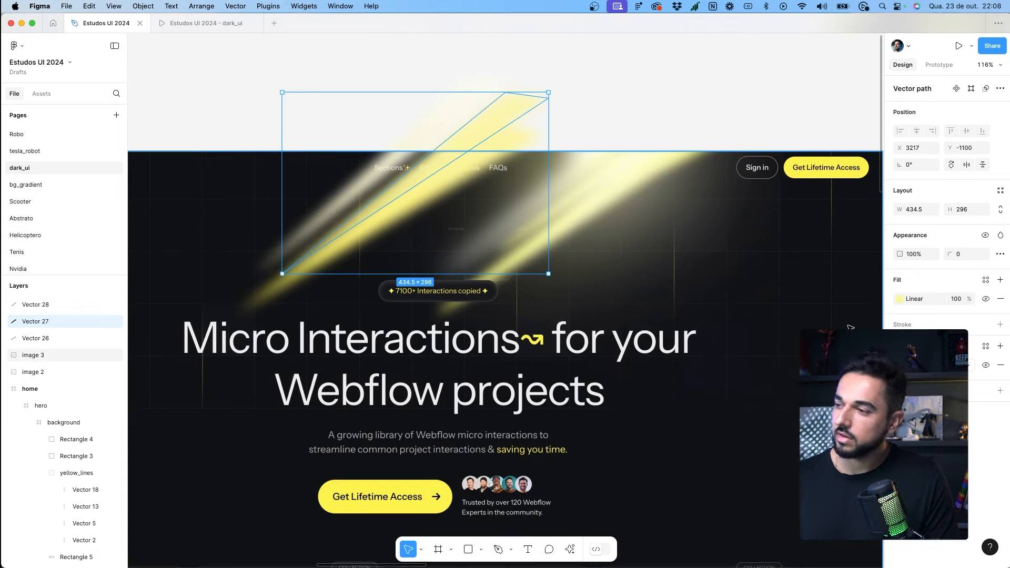
{"action": "left_click", "coordinate": [900, 298]}
{"action": "left_click", "coordinate": [803, 422]}
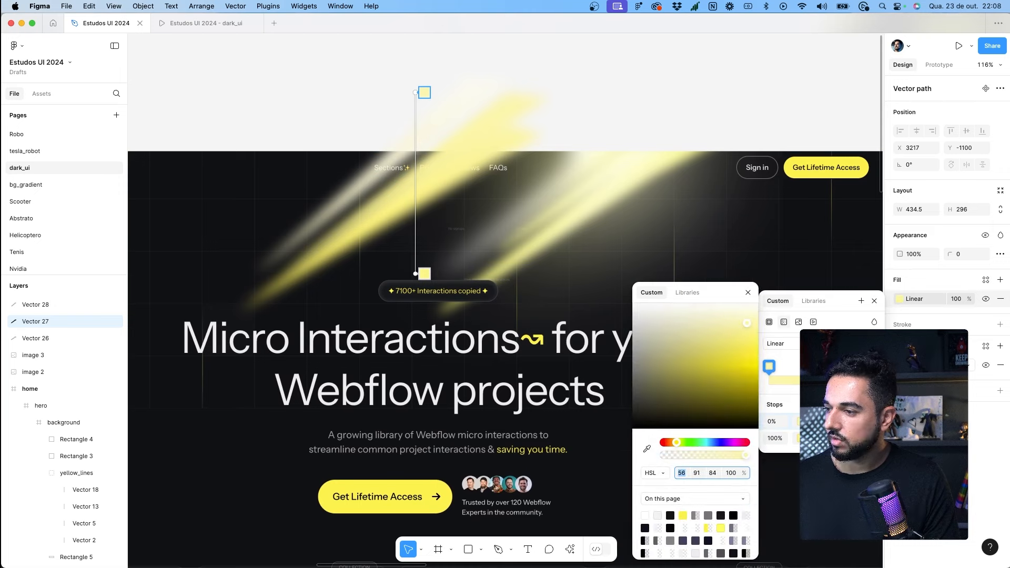
{"action": "left_click_drag", "start_coordinate": [752, 334], "coordinate": [742, 319]}
{"action": "key", "text": "Escape"}
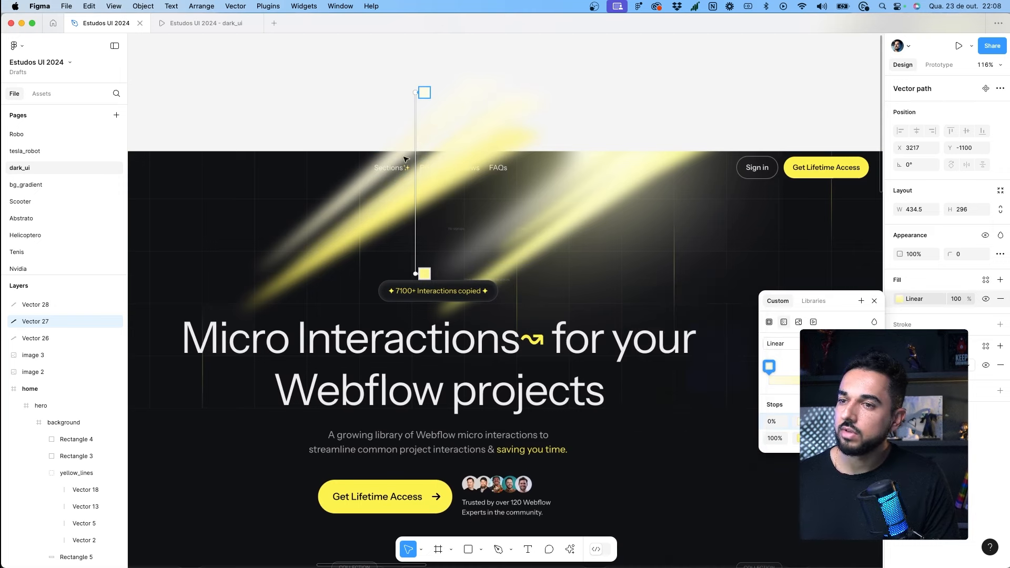
Step: Widen the palest upper ray to 467.19 by stretching its outer corner point, and shift the ray to X 3150, Y -1087.11
{"action": "left_click", "coordinate": [373, 184]}
{"action": "double_click", "coordinate": [369, 189]}
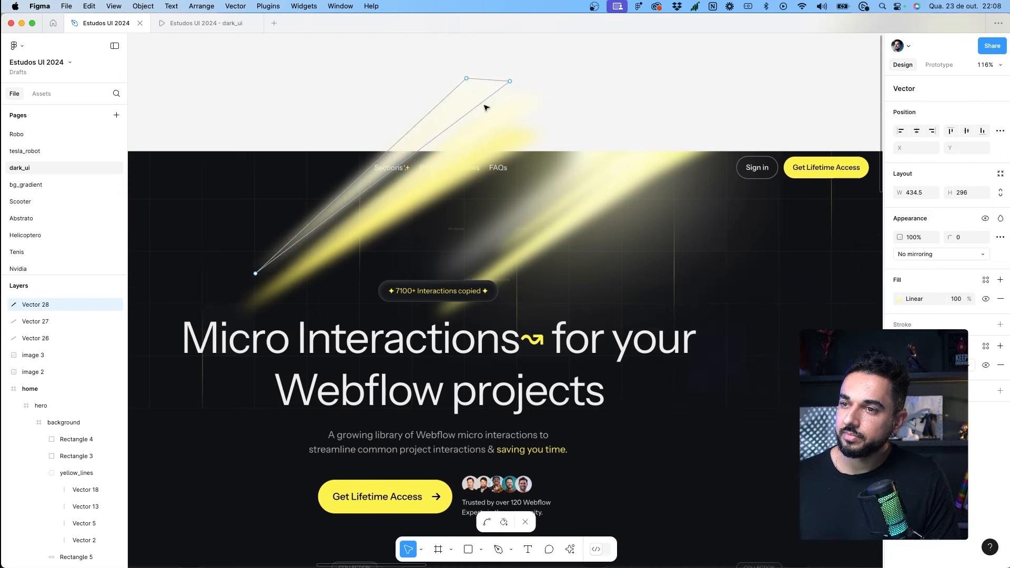
{"action": "left_click_drag", "start_coordinate": [513, 81], "coordinate": [533, 82]}
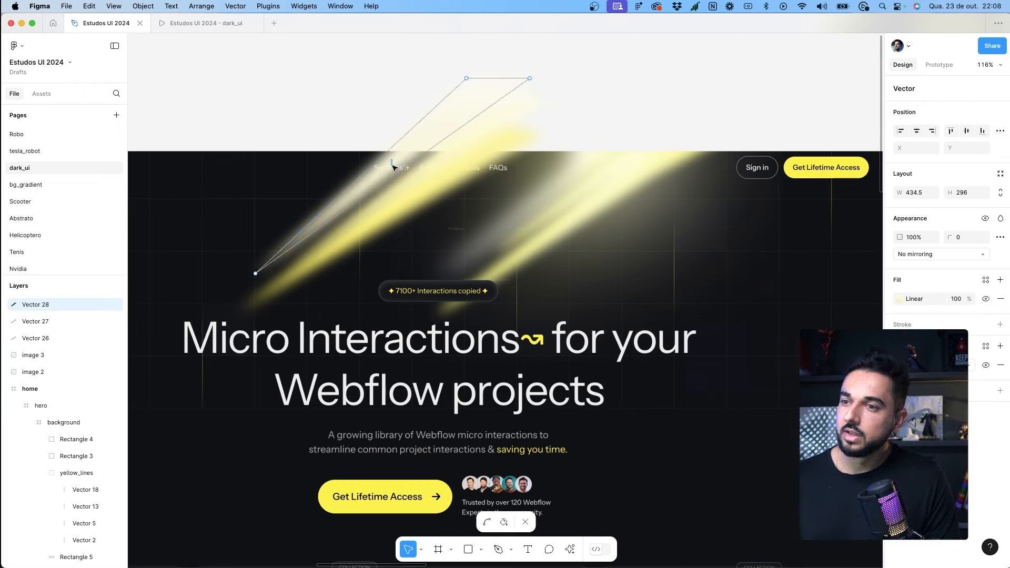
{"action": "key", "text": "Escape"}
{"action": "left_click_drag", "start_coordinate": [406, 152], "coordinate": [400, 158]}
Step: Increase the layer blur on the palest upper ray and adjust its placement against the other rays
{"action": "left_click", "coordinate": [900, 365]}
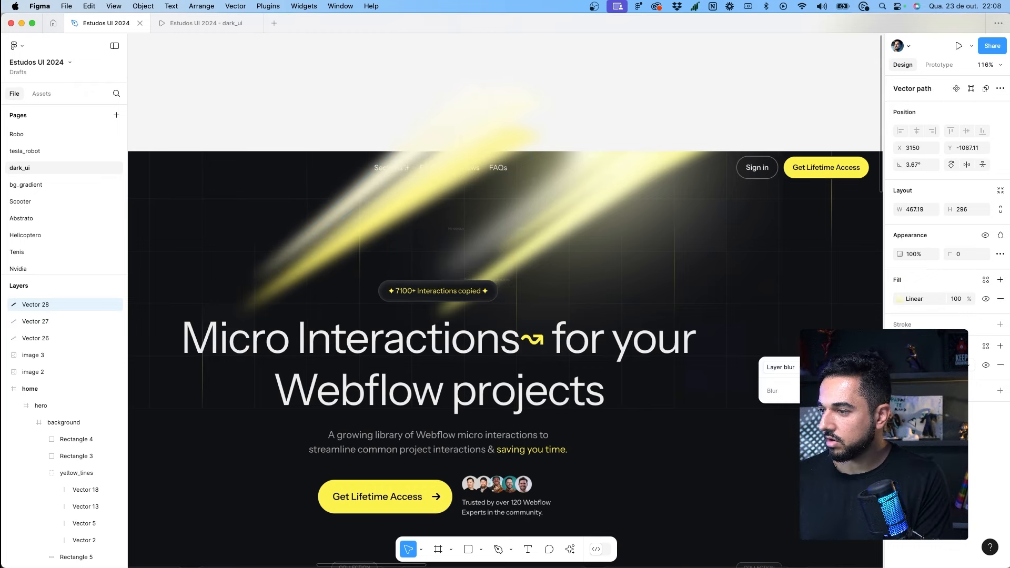
{"action": "left_click_drag", "start_coordinate": [841, 390], "coordinate": [847, 391]}
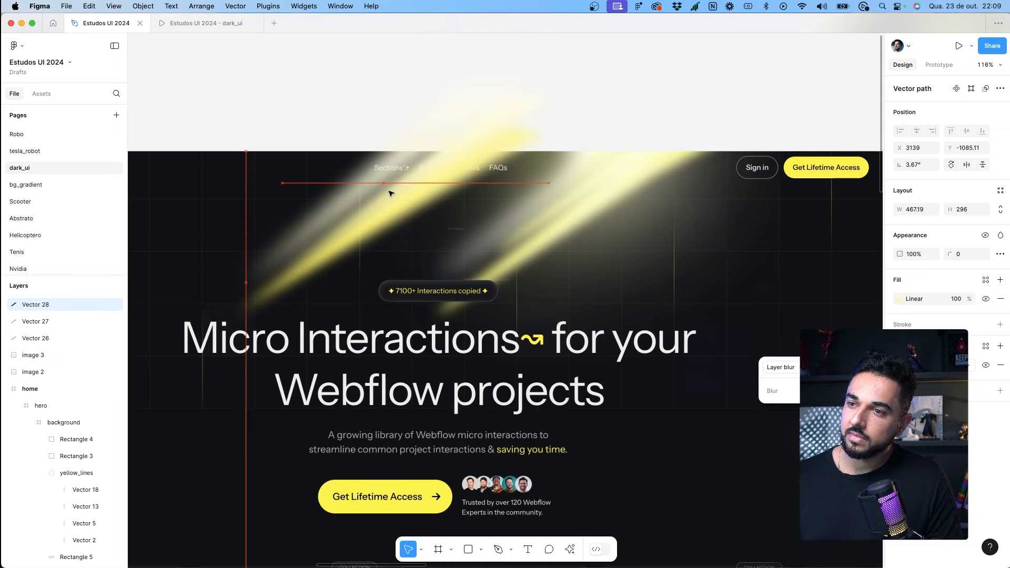
{"action": "left_click", "coordinate": [417, 182]}
{"action": "left_click_drag", "start_coordinate": [417, 183], "coordinate": [419, 183]}
Step: Group the three blurred rays into a single group
{"action": "left_click", "coordinate": [363, 200]}
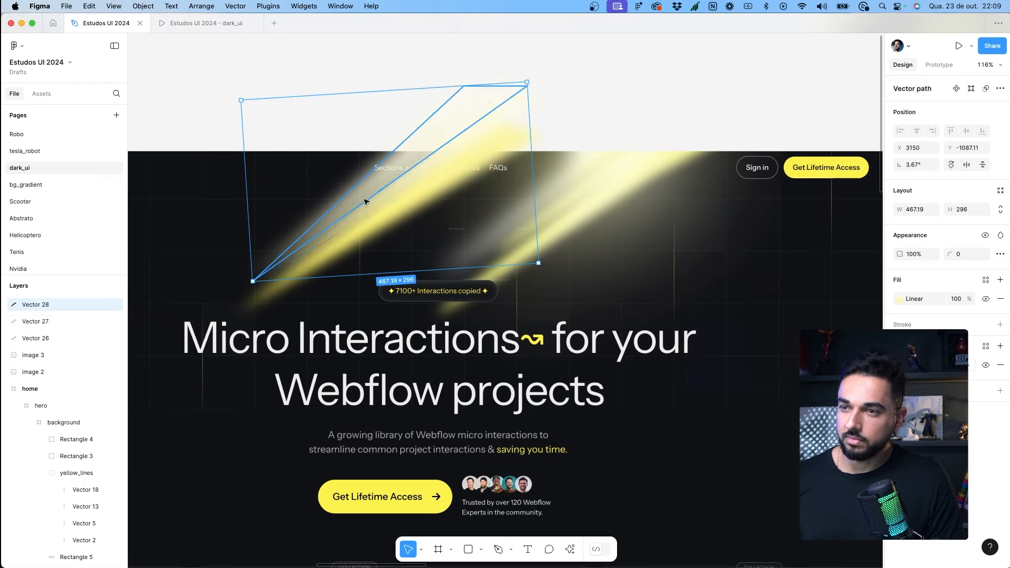
{"action": "left_click", "coordinate": [385, 200], "text": "shift"}
{"action": "left_click", "coordinate": [389, 213], "text": "shift"}
{"action": "key", "text": "ctrl+g"}
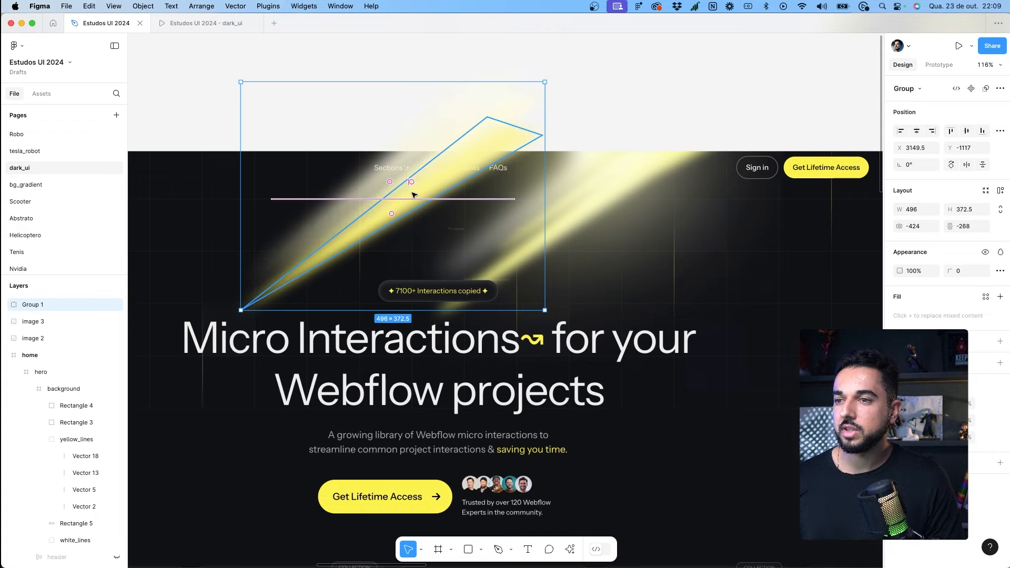
Step: Copy the ray group into the background frame of the home page's hero section
{"action": "key", "text": "super+c"}
{"action": "scroll", "coordinate": [414, 194], "scroll_direction": "down", "scroll_amount": 5}
{"action": "scroll", "coordinate": [414, 195], "scroll_direction": "left", "scroll_amount": 10}
{"action": "scroll", "coordinate": [413, 194], "scroll_direction": "right", "scroll_amount": 4}
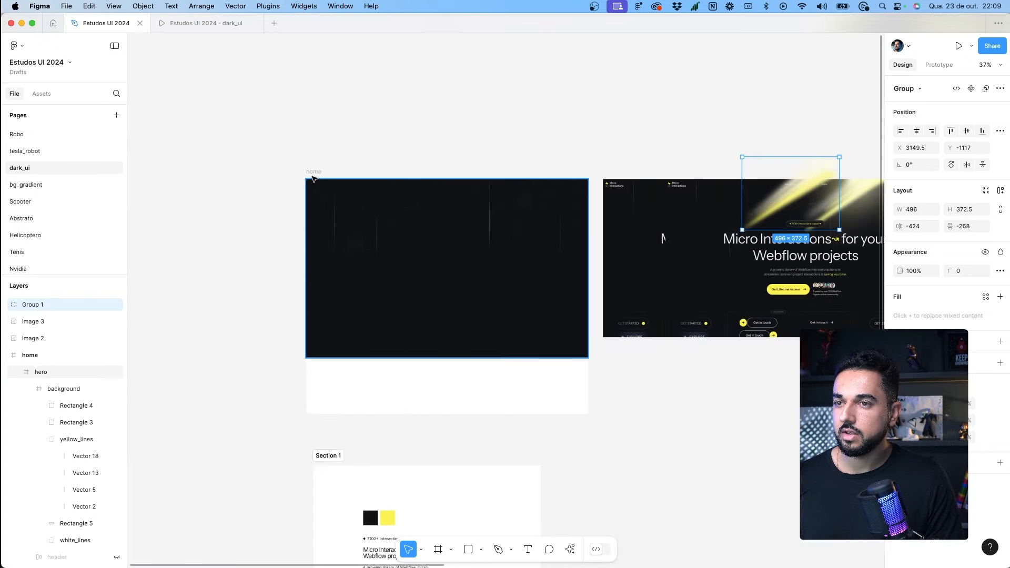
{"action": "scroll", "coordinate": [393, 183], "scroll_direction": "up", "scroll_amount": 5}
{"action": "left_click", "coordinate": [480, 289]}
{"action": "left_click", "coordinate": [81, 388]}
{"action": "key", "text": "super+v"}
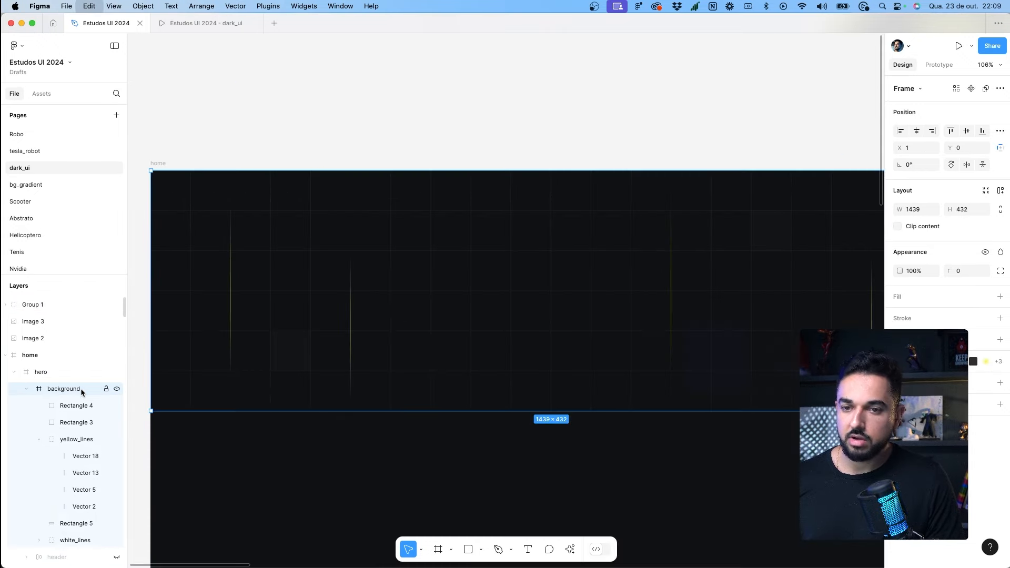
Step: Move the pasted ray group within the hero background to X 727, Y -150
{"action": "left_click_drag", "start_coordinate": [496, 232], "coordinate": [539, 227]}
{"action": "scroll", "coordinate": [491, 228], "scroll_direction": "right", "scroll_amount": 3}
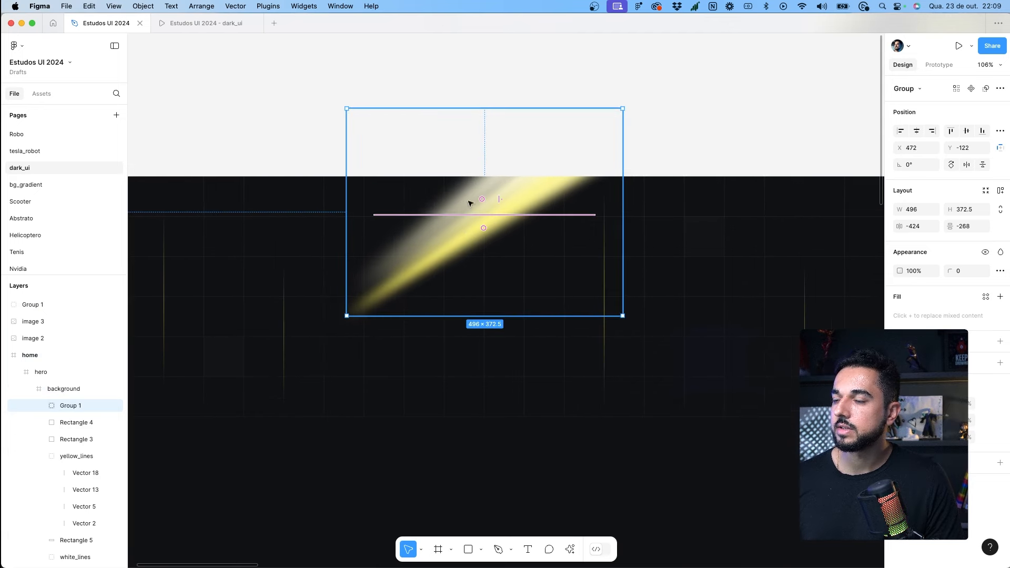
{"action": "left_click_drag", "start_coordinate": [506, 198], "coordinate": [636, 183]}
Step: Check the light beam in the prototype preview and reposition the ray group at X 736, Y -157
{"action": "key", "text": "ctrl+Tab"}
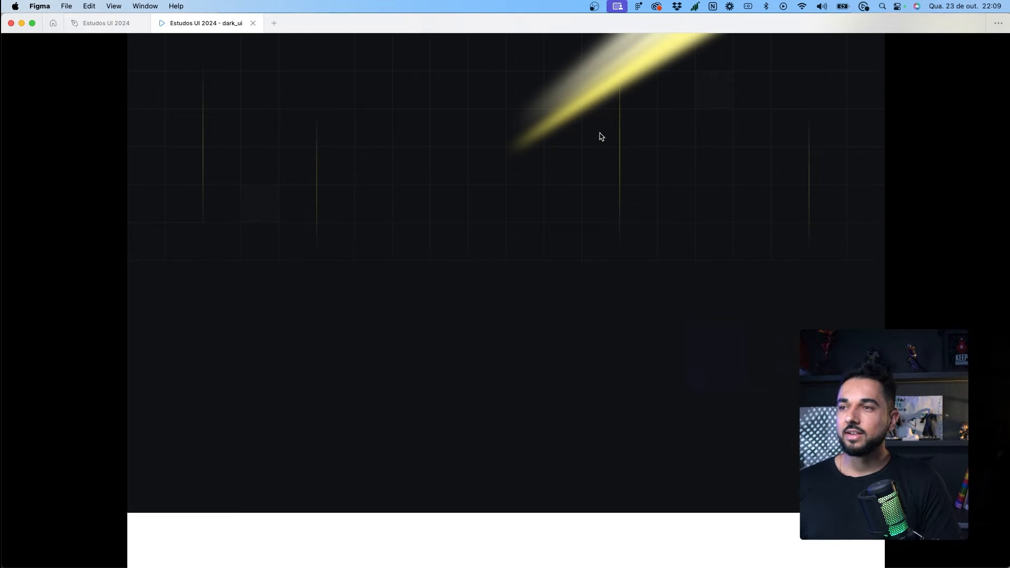
{"action": "left_click", "coordinate": [117, 28]}
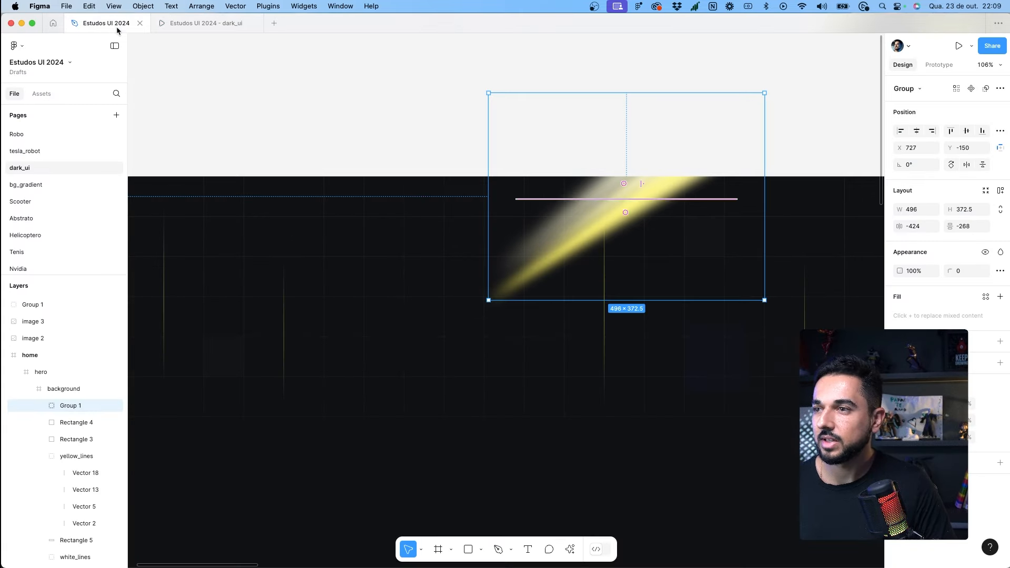
{"action": "left_click_drag", "start_coordinate": [630, 177], "coordinate": [661, 190]}
{"action": "key", "text": "super+z"}
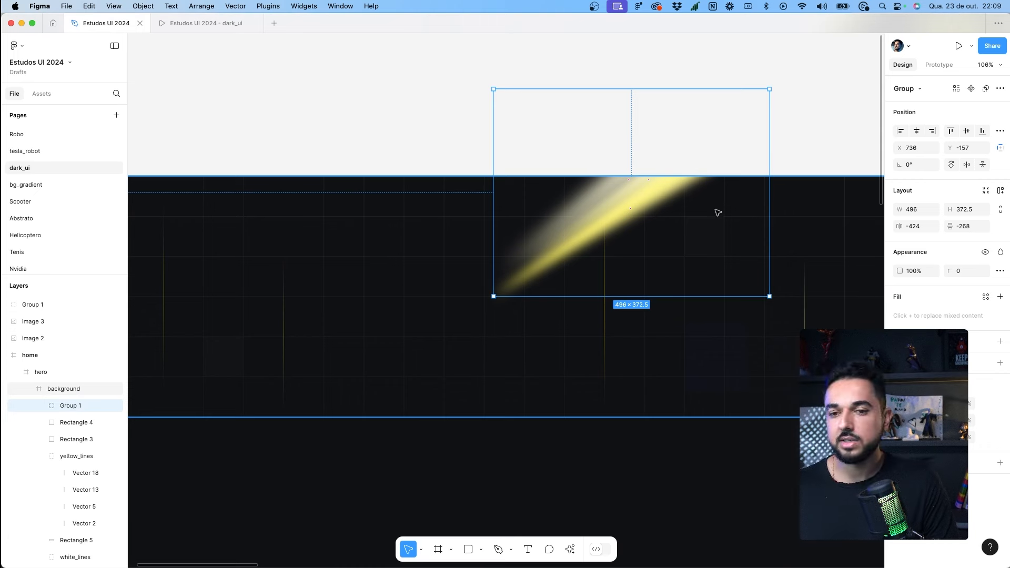
Step: Rename the ray group in the hero background as blur01 and delete the leftover ray group lying over the reference design
{"action": "double_click", "coordinate": [65, 406]}
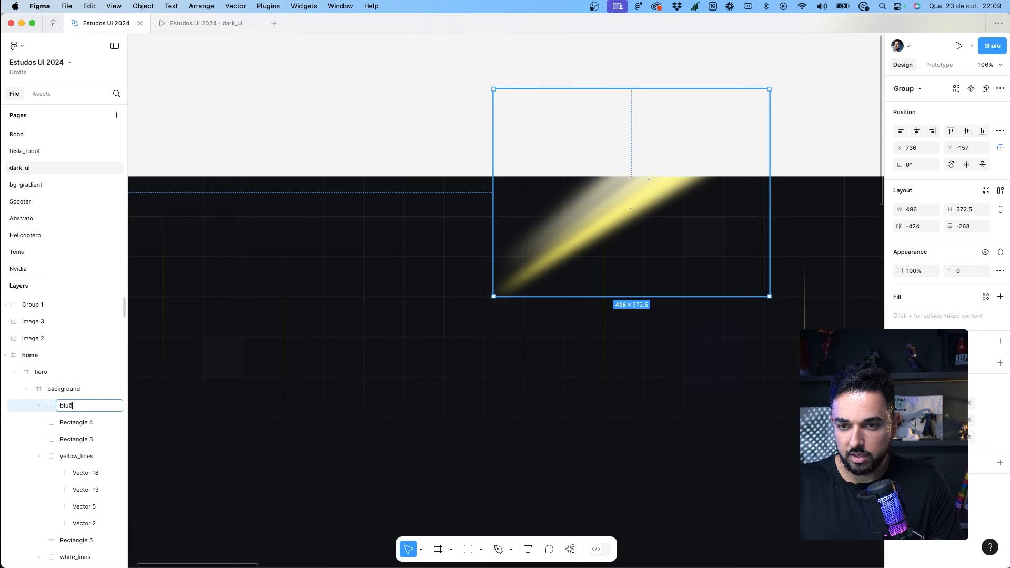
{"action": "key", "text": "Return"}
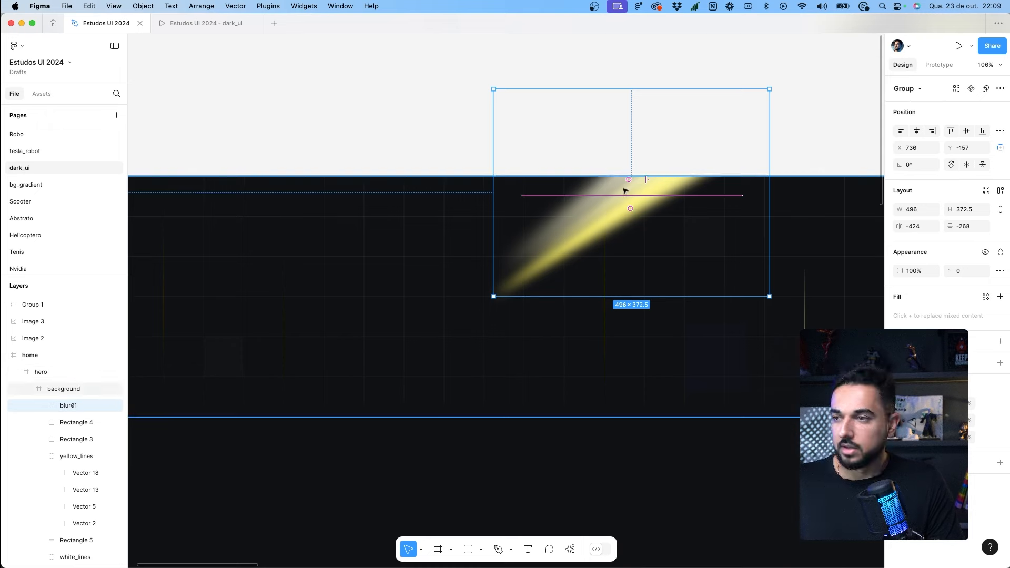
{"action": "scroll", "coordinate": [469, 72], "scroll_direction": "right", "scroll_amount": 15}
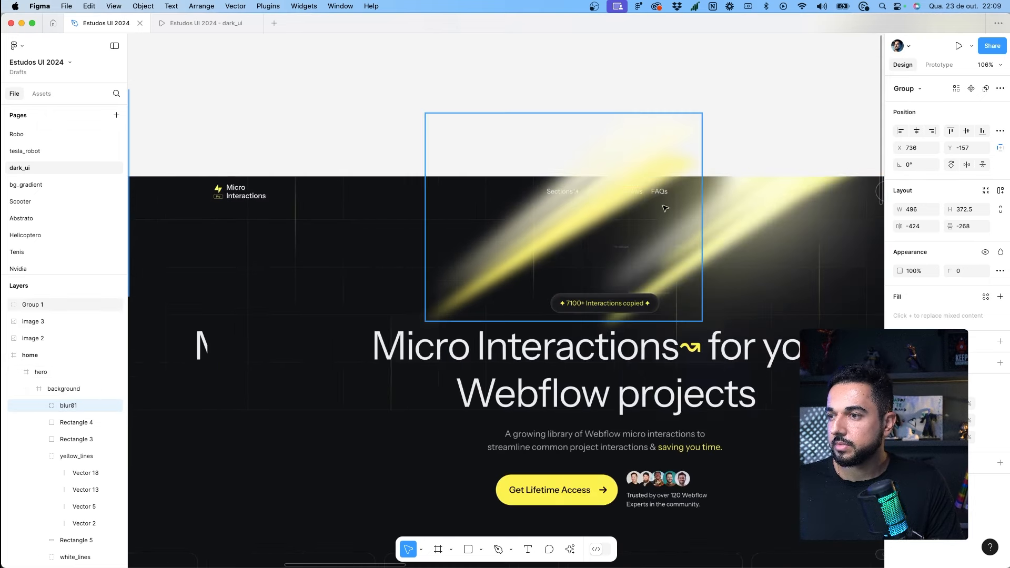
{"action": "left_click", "coordinate": [586, 190]}
{"action": "key", "text": "Delete"}
{"action": "scroll", "coordinate": [841, 183], "scroll_direction": "right", "scroll_amount": 3}
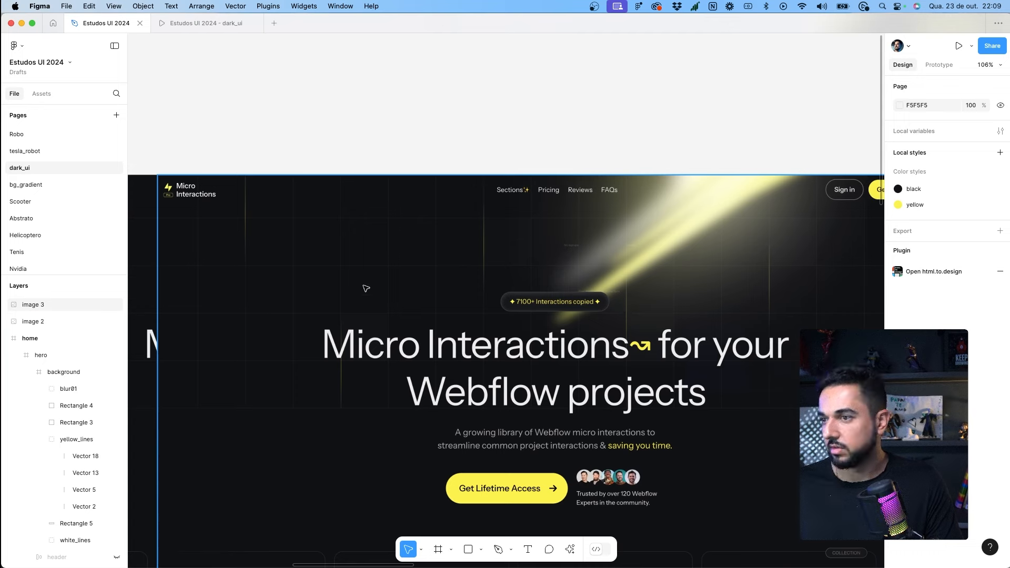
Step: Draw a circle about 78 × 78 above the home frame and apply the yellow ray's gradient fill and layer blur to it
{"action": "scroll", "coordinate": [365, 288], "scroll_direction": "left", "scroll_amount": 10}
{"action": "left_click", "coordinate": [435, 194]}
{"action": "left_click", "coordinate": [435, 193]}
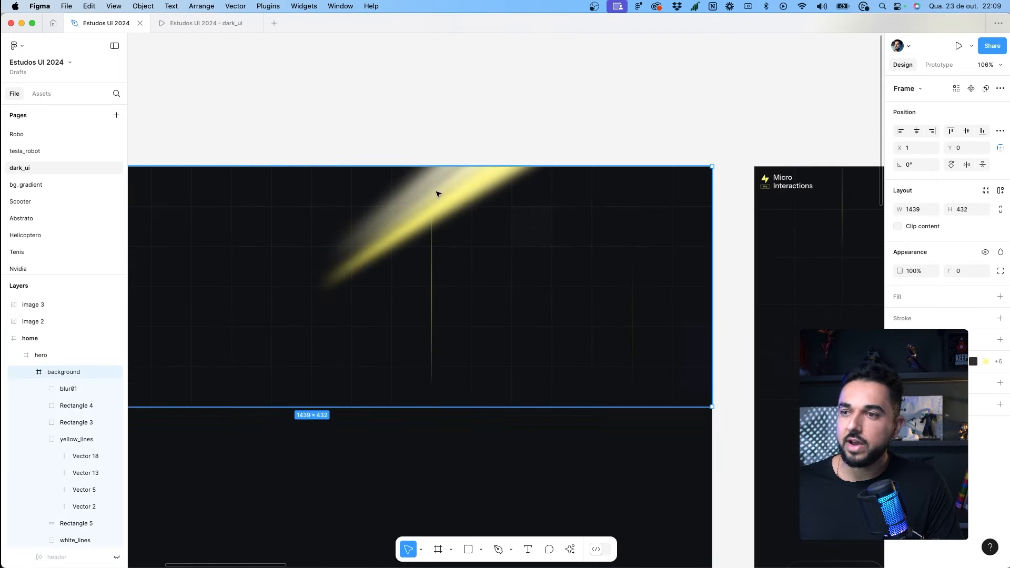
{"action": "left_click", "coordinate": [457, 118]}
{"action": "key", "text": "o"}
{"action": "left_click_drag", "start_coordinate": [437, 87], "coordinate": [481, 131]}
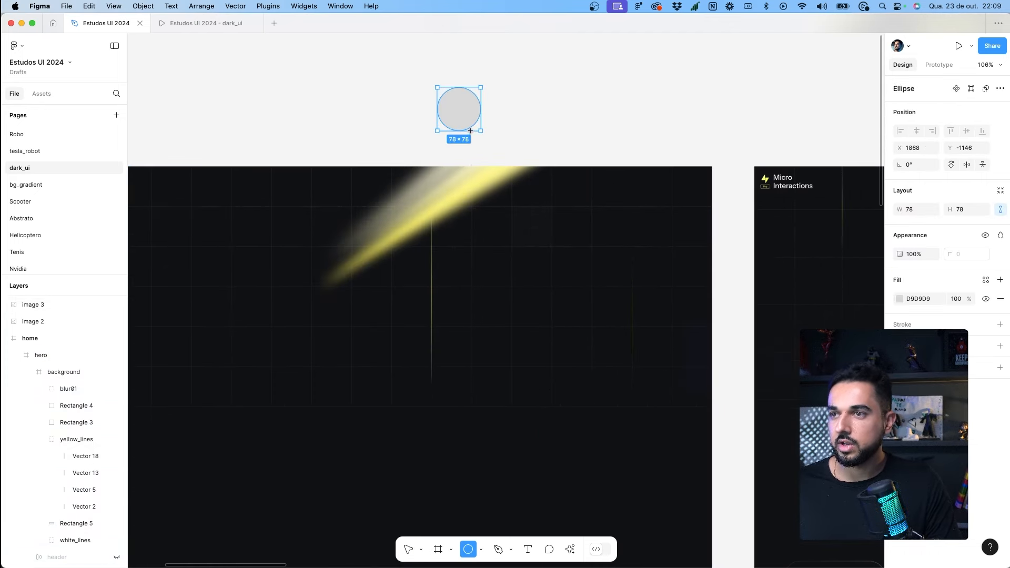
{"action": "left_click", "coordinate": [469, 188]}
{"action": "key", "text": "super+alt+c"}
{"action": "left_click", "coordinate": [460, 108]}
{"action": "key", "text": "super+alt+v"}
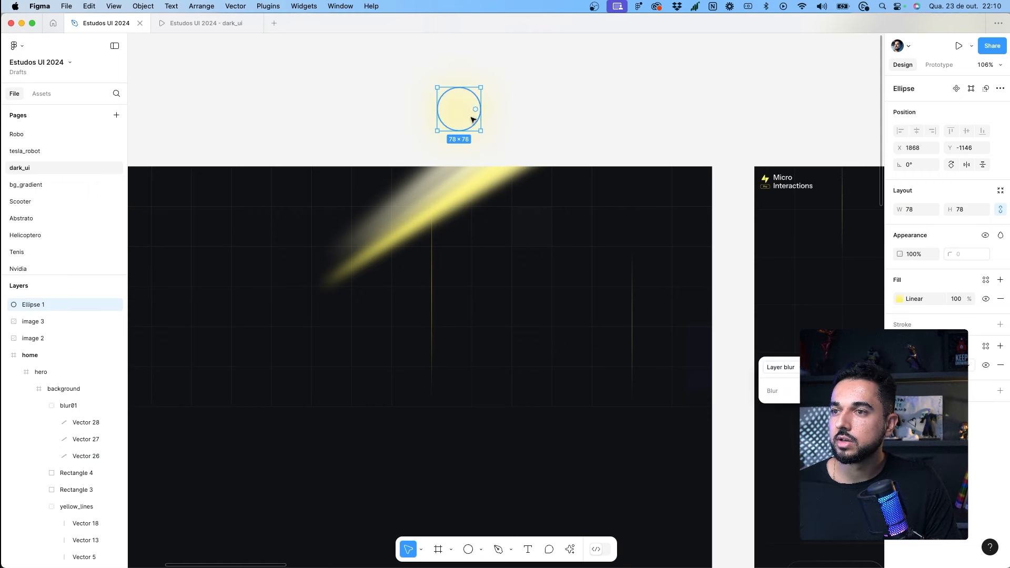
Step: Try the shape as a 244 × 160 ellipse behind the beam at 40% opacity, and delete it
{"action": "left_click_drag", "start_coordinate": [476, 120], "coordinate": [526, 116]}
{"action": "left_click_drag", "start_coordinate": [444, 201], "coordinate": [436, 224]}
{"action": "scroll", "coordinate": [421, 223], "scroll_direction": "up", "scroll_amount": 1}
{"action": "key", "text": "p"}
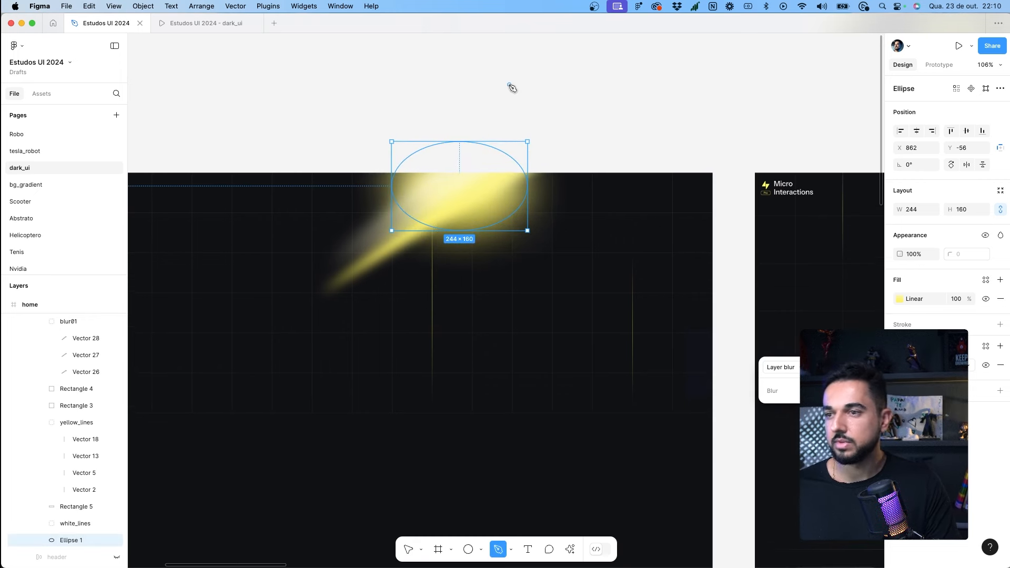
{"action": "key", "text": "2"}
{"action": "key", "text": "4"}
{"action": "key", "text": "BackSpace"}
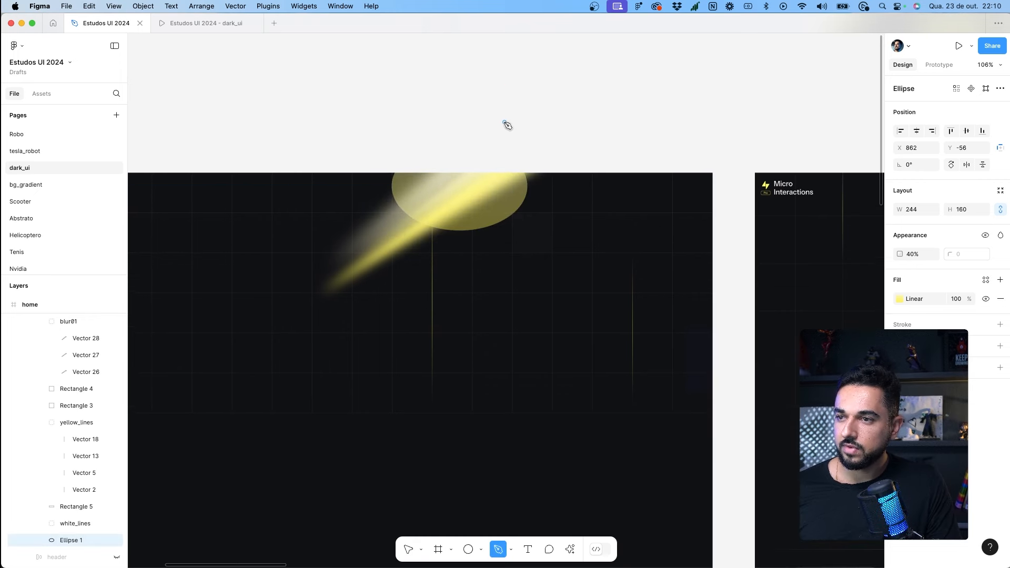
{"action": "key", "text": "BackSpace"}
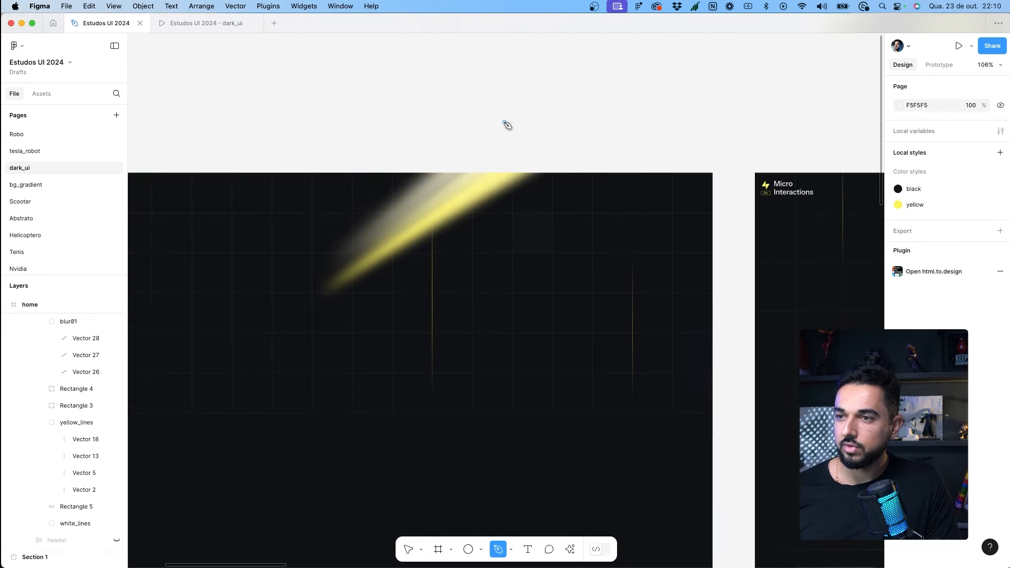
Step: Duplicate the blur01 group in the hero background and rename the copy as blur02
{"action": "key", "text": "v"}
{"action": "left_click", "coordinate": [452, 198]}
{"action": "double_click", "coordinate": [439, 205]}
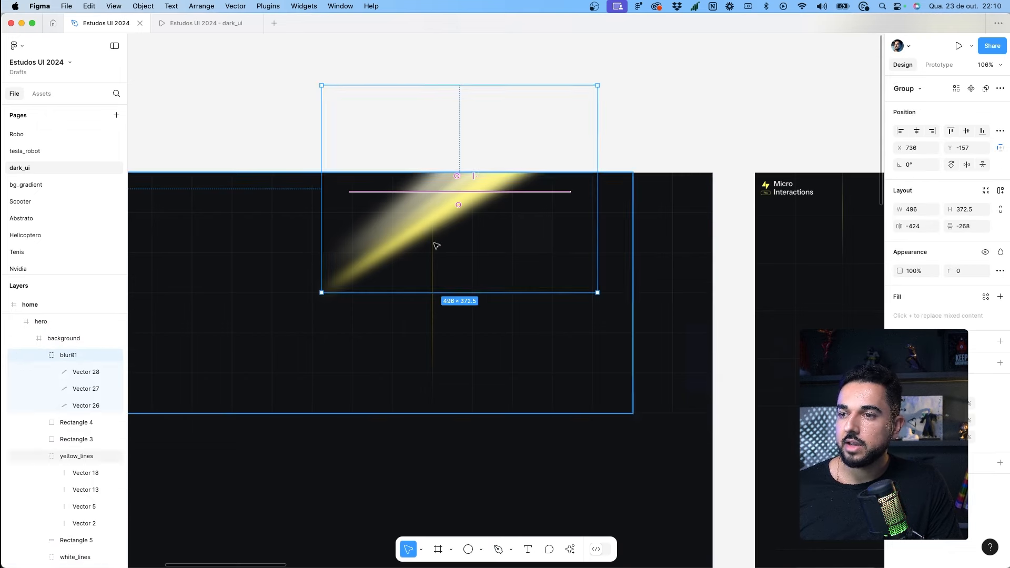
{"action": "key", "text": "super+d"}
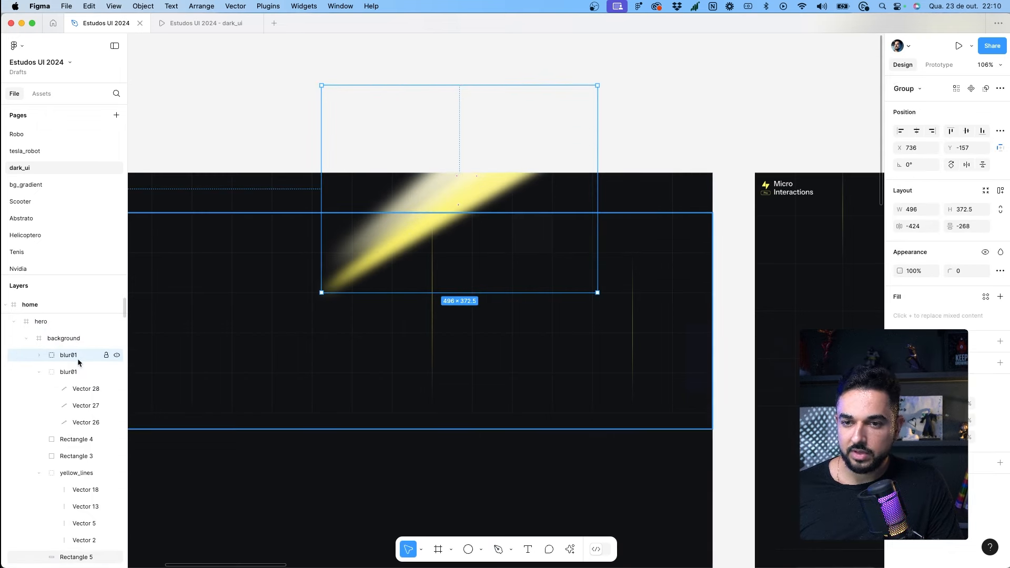
{"action": "double_click", "coordinate": [79, 356]}
{"action": "type", "text": "blur02"}
{"action": "key", "text": "Return"}
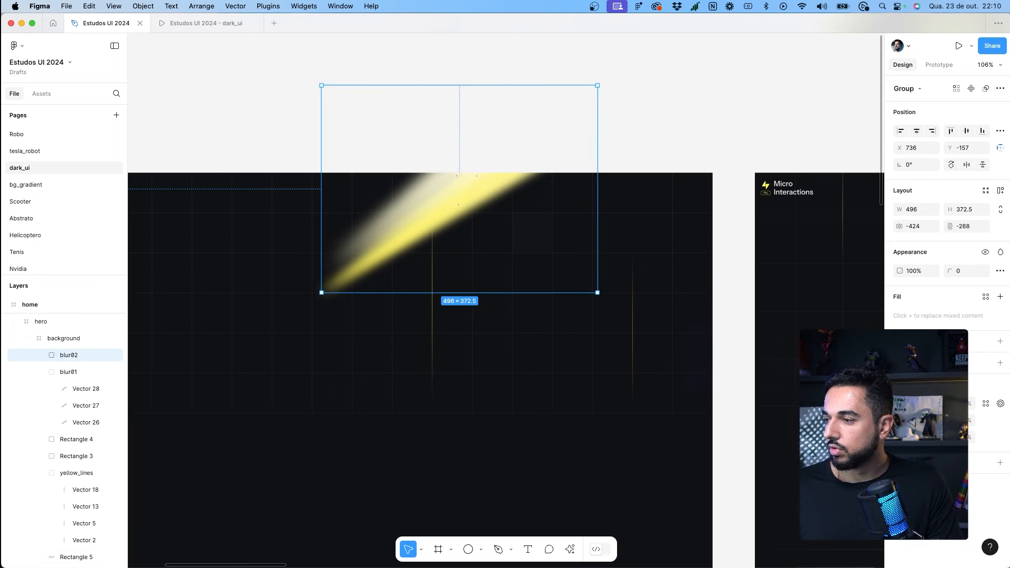
Step: Add a layer blur effect to the blur02 group
{"action": "left_click", "coordinate": [1000, 363]}
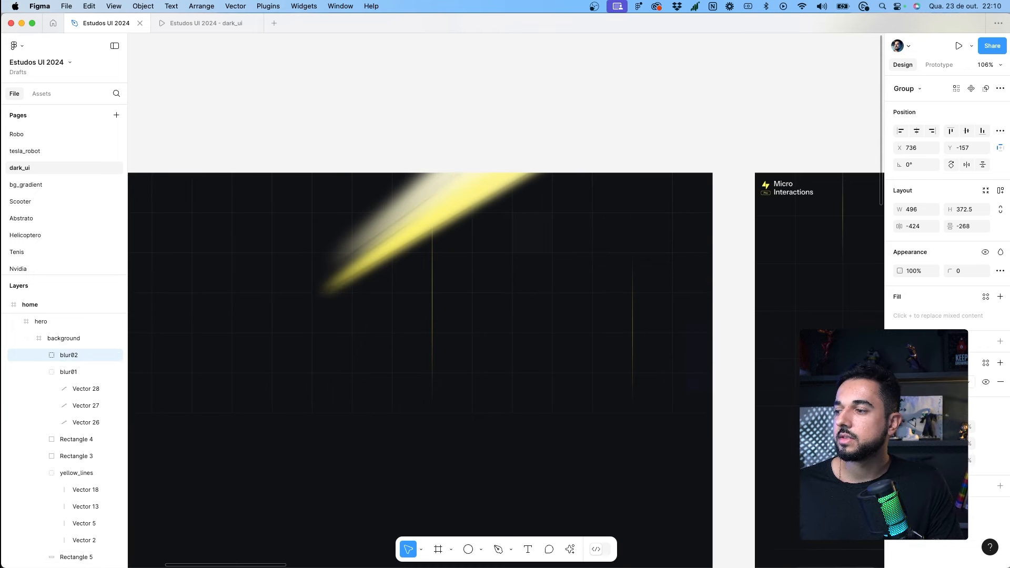
{"action": "left_click", "coordinate": [939, 382]}
{"action": "left_click", "coordinate": [939, 394]}
{"action": "left_click", "coordinate": [901, 382]}
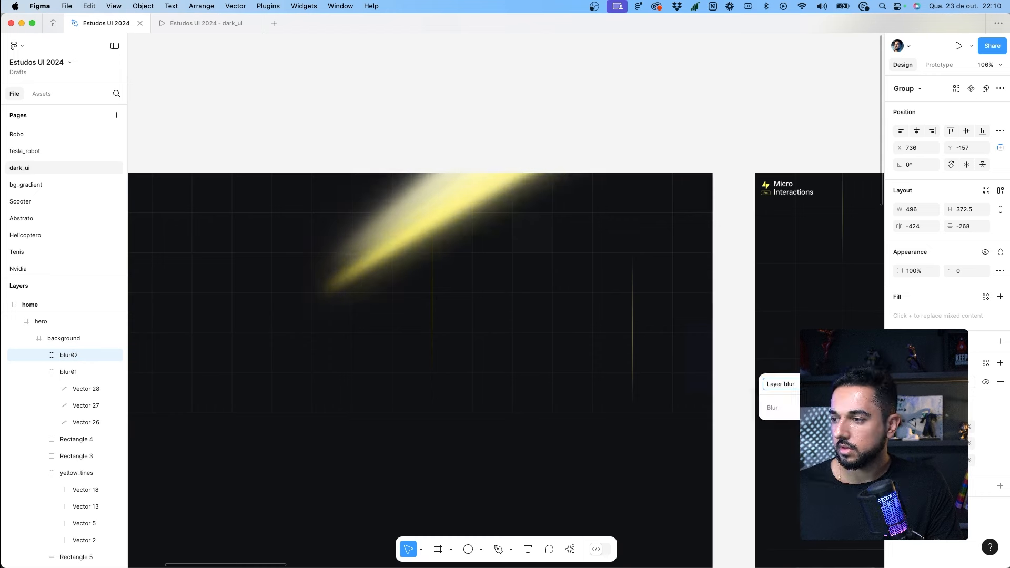
Step: Move the blur02 group to X 774, Y -164 and set its opacity to 50%
{"action": "left_click_drag", "start_coordinate": [438, 215], "coordinate": [459, 212]}
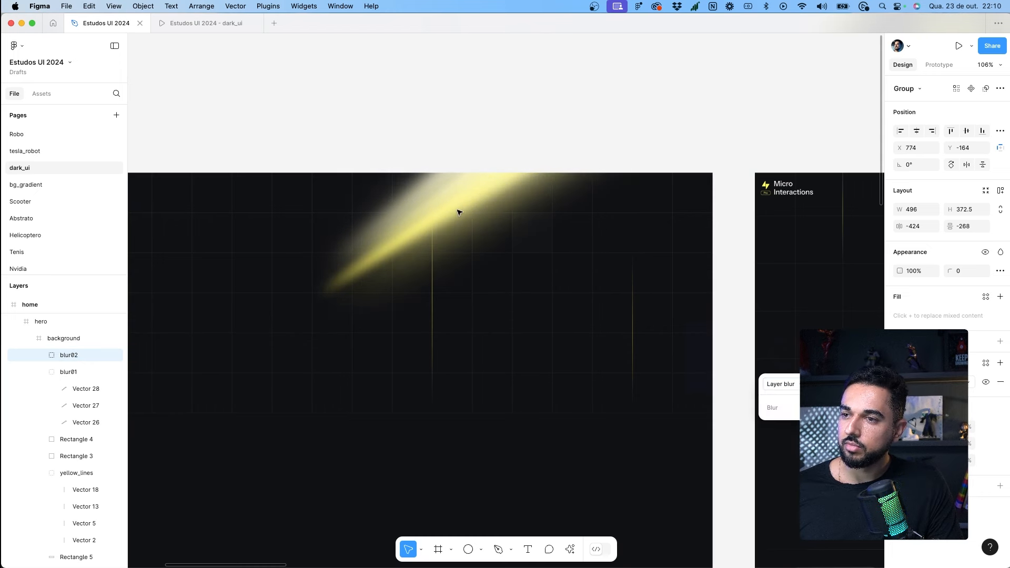
{"action": "key", "text": "8"}
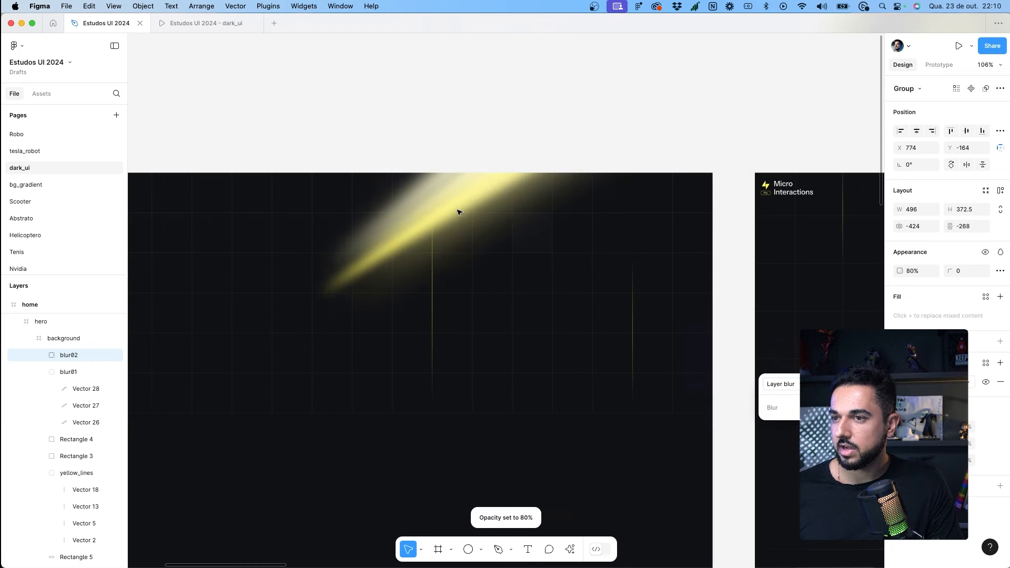
{"action": "key", "text": "5"}
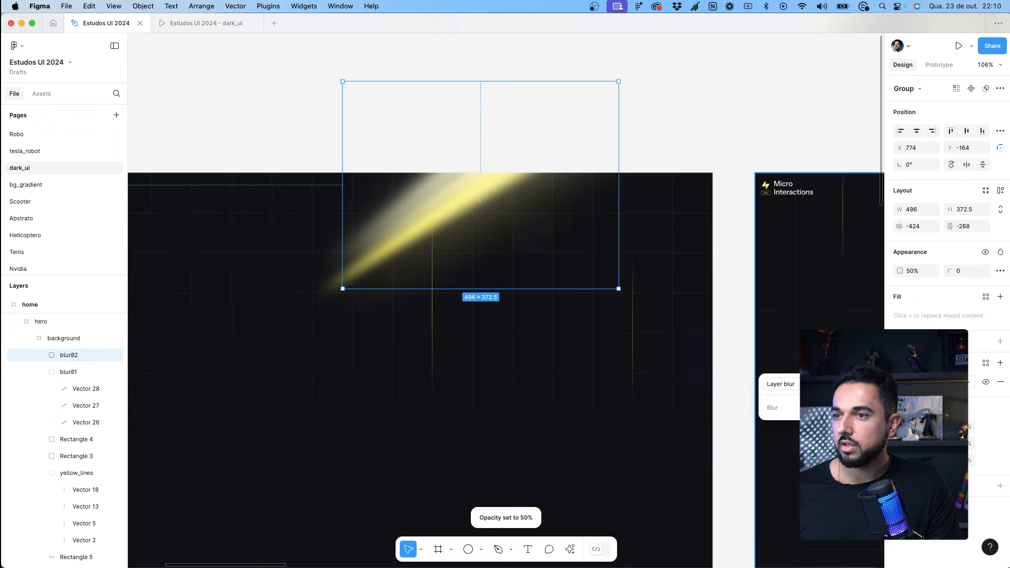
Step: Check the softened beam in the prototype preview and move the blur01 group above blur02 in the layer order
{"action": "key", "text": "ctrl+Tab"}
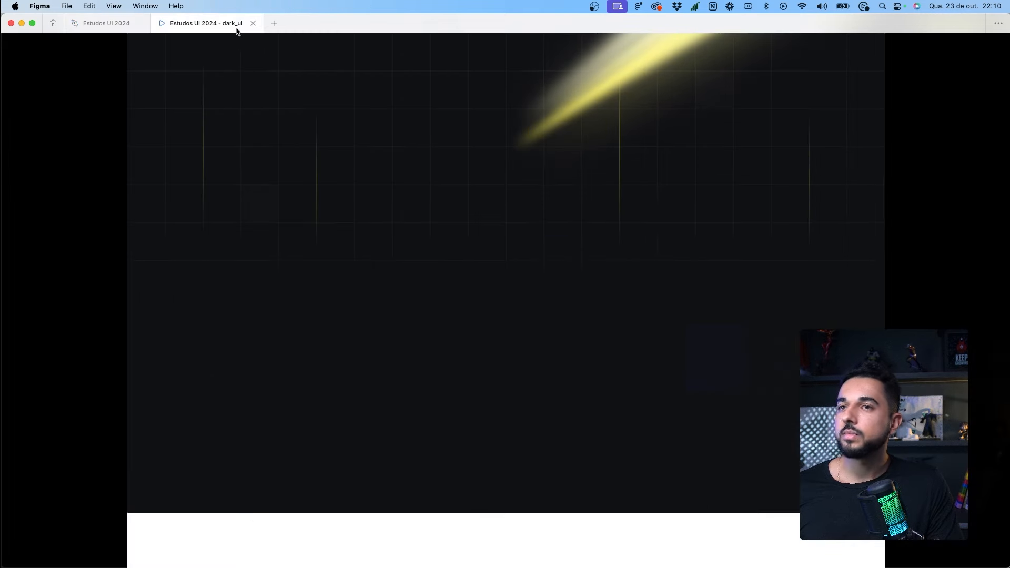
{"action": "left_click", "coordinate": [108, 23]}
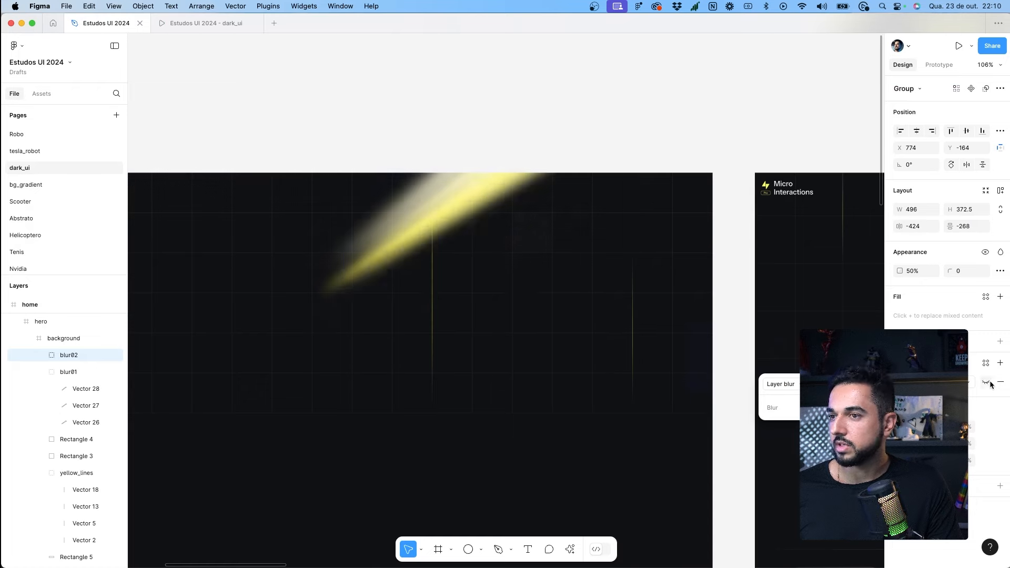
{"action": "left_click", "coordinate": [71, 371]}
{"action": "left_click_drag", "start_coordinate": [77, 353], "coordinate": [77, 353]}
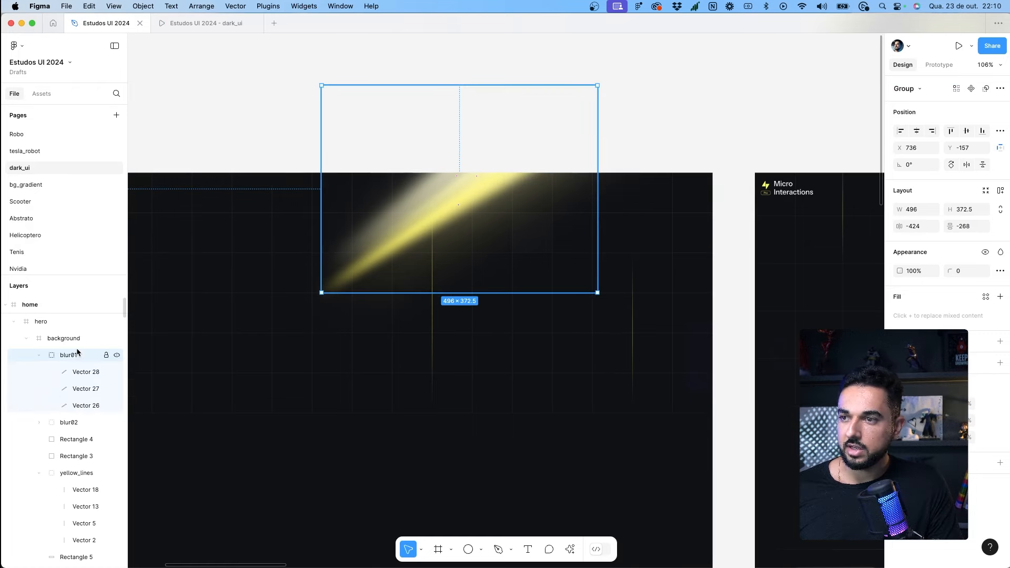
{"action": "key", "text": "ctrl+Tab"}
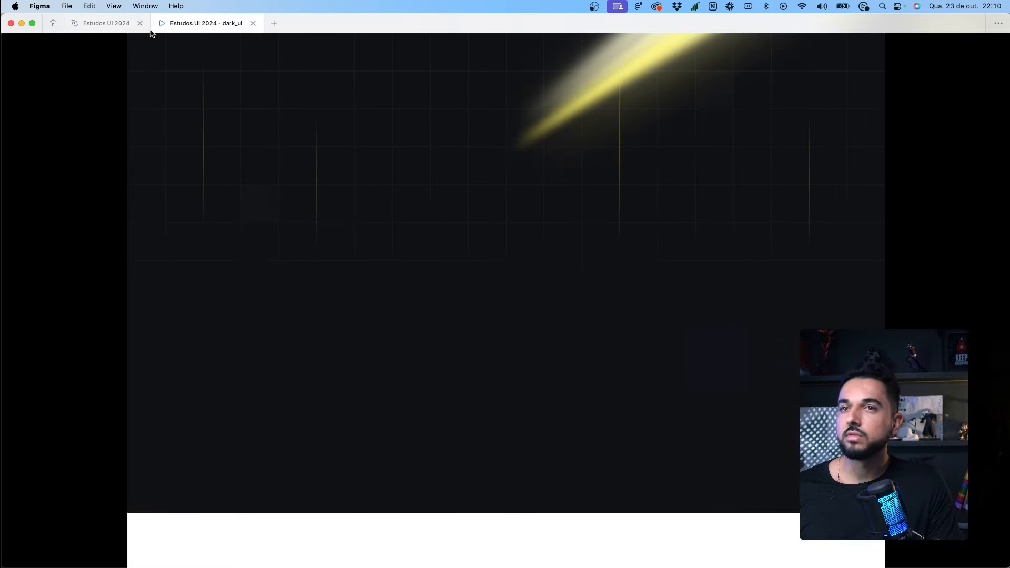
{"action": "left_click", "coordinate": [104, 23]}
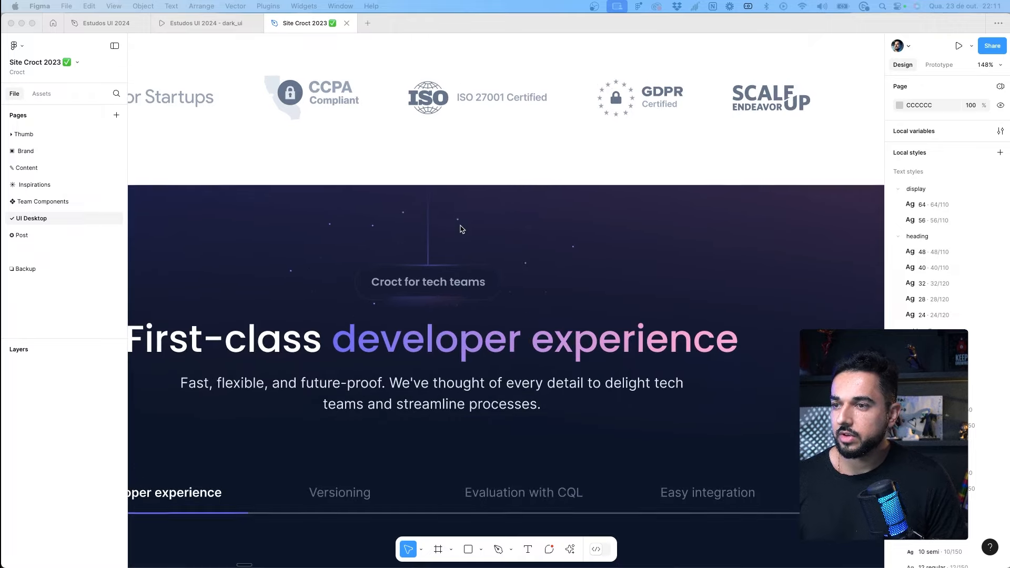
Step: Show outlines in the Site Croct 2023 file and select the group of small particle dots around the "Croct for tech teams" badge
{"action": "scroll", "coordinate": [461, 226], "scroll_direction": "up", "scroll_amount": 5}
{"action": "left_click", "coordinate": [458, 215]}
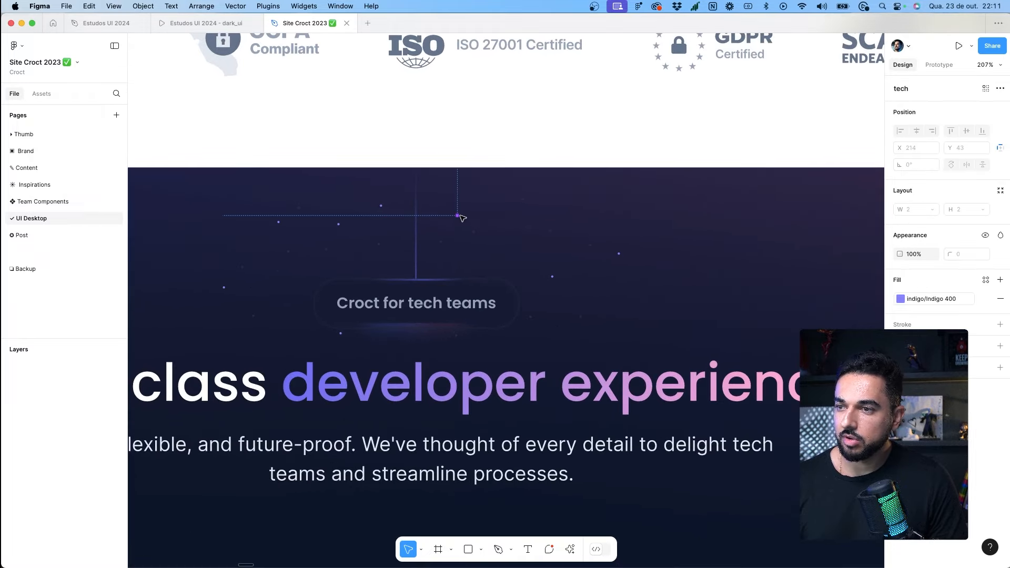
{"action": "key", "text": "super+y"}
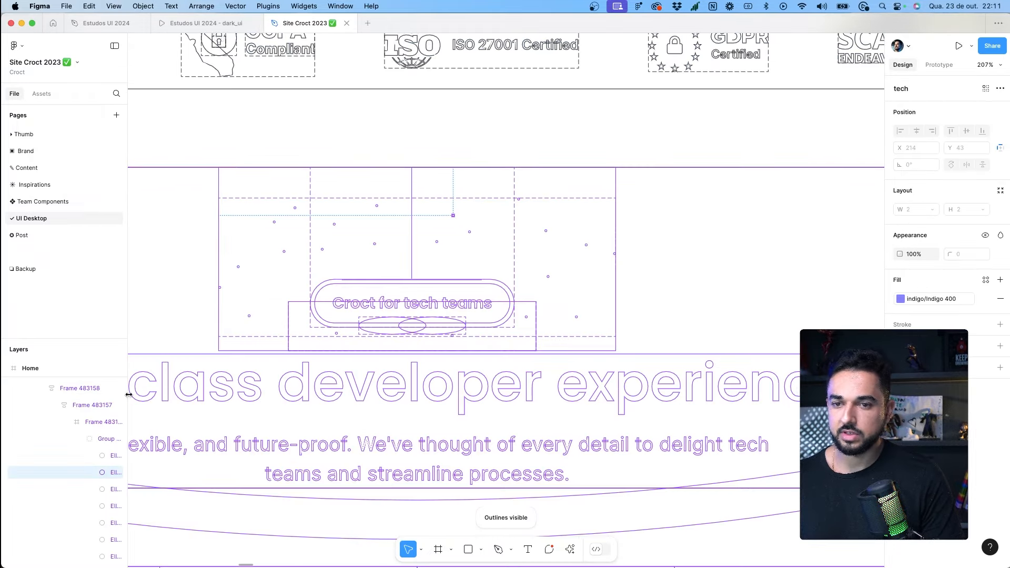
{"action": "left_click", "coordinate": [93, 440]}
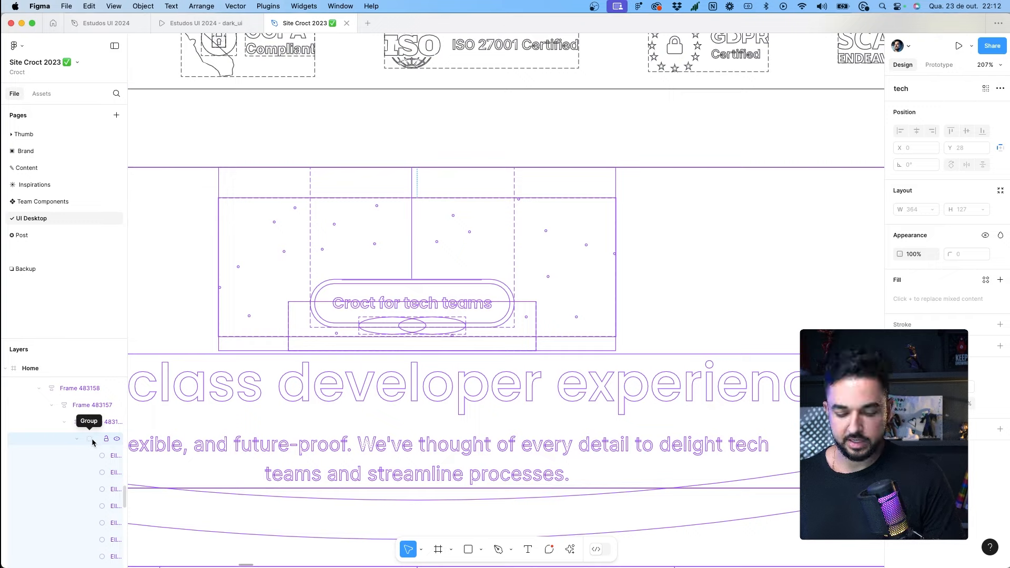
Step: Paste the particle group into blur01 in the Estudos UI 2024 file, place it over the light beam and rotate it 30°
{"action": "left_click", "coordinate": [120, 24]}
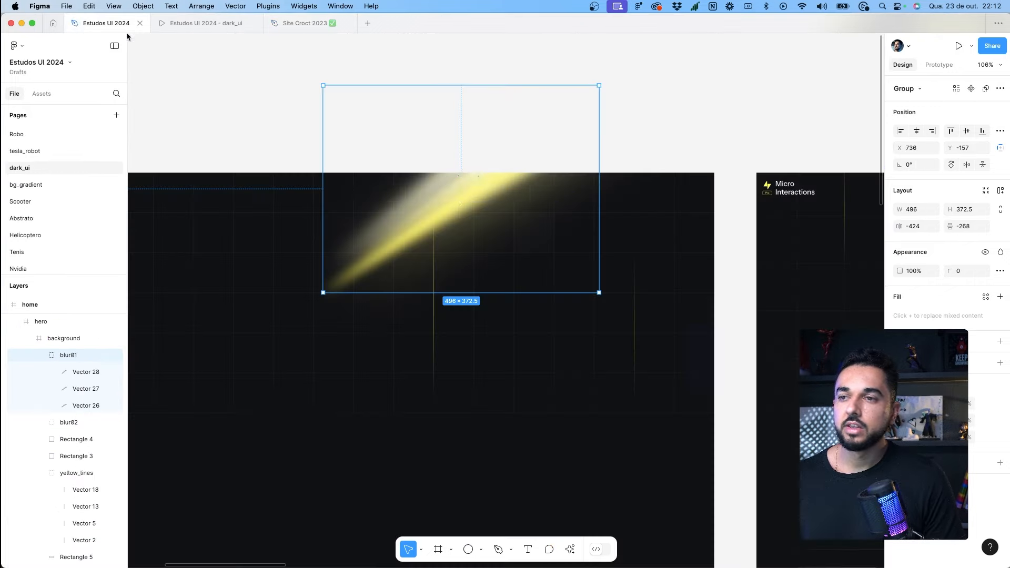
{"action": "scroll", "coordinate": [339, 165], "scroll_direction": "up", "scroll_amount": 3}
{"action": "key", "text": "super+v"}
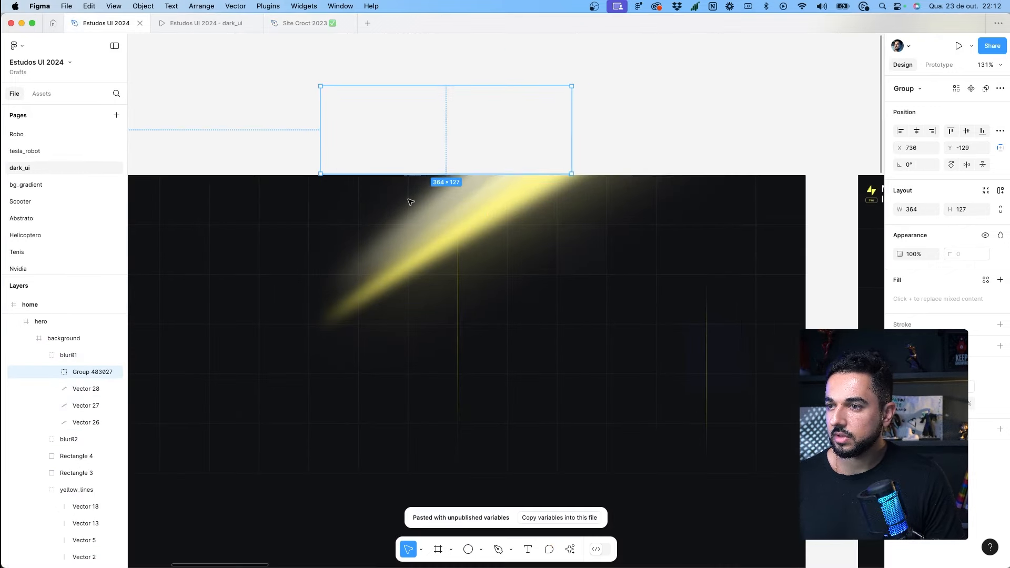
{"action": "left_click_drag", "start_coordinate": [473, 144], "coordinate": [483, 225]}
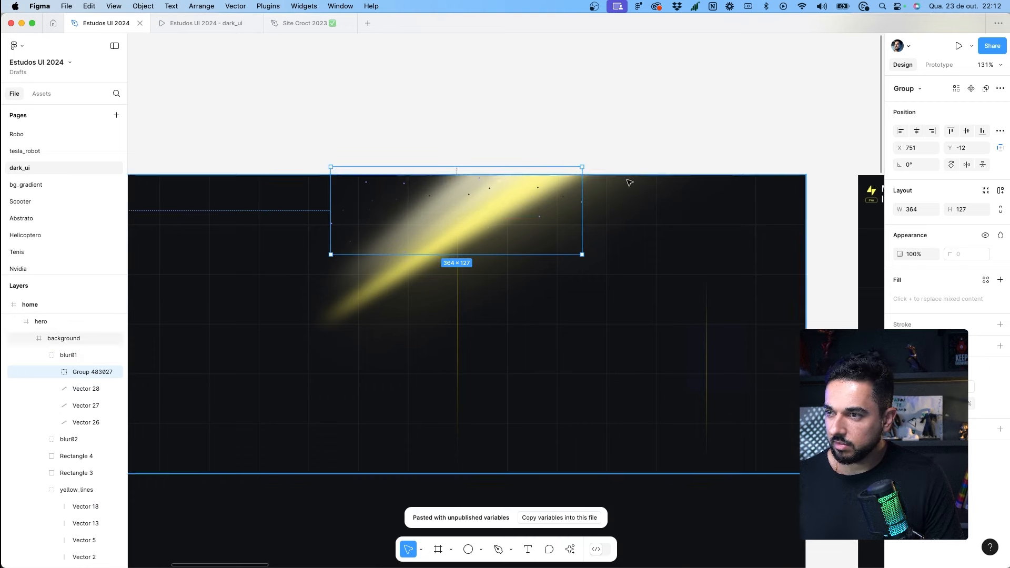
{"action": "left_click_drag", "start_coordinate": [566, 155], "coordinate": [505, 153]}
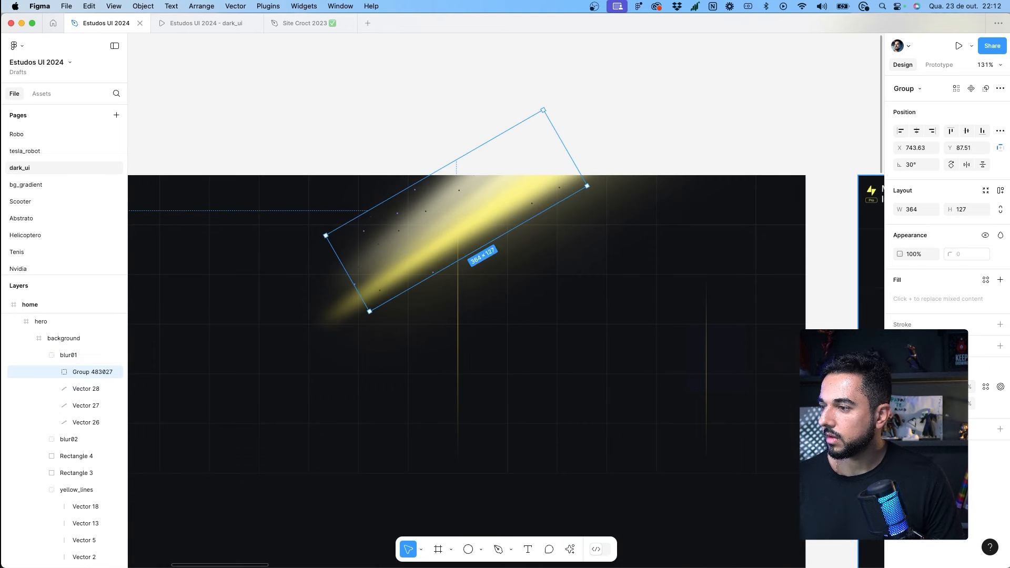
Step: Recolour both colours of the particle group with the page's yellow
{"action": "left_click", "coordinate": [900, 386]}
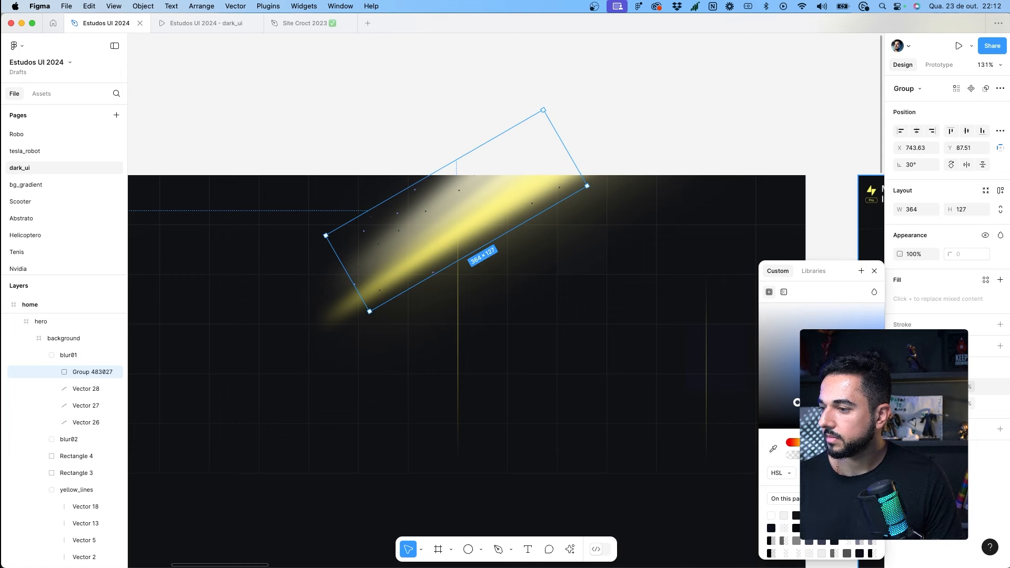
{"action": "left_click", "coordinate": [835, 516]}
{"action": "left_click", "coordinate": [900, 403]}
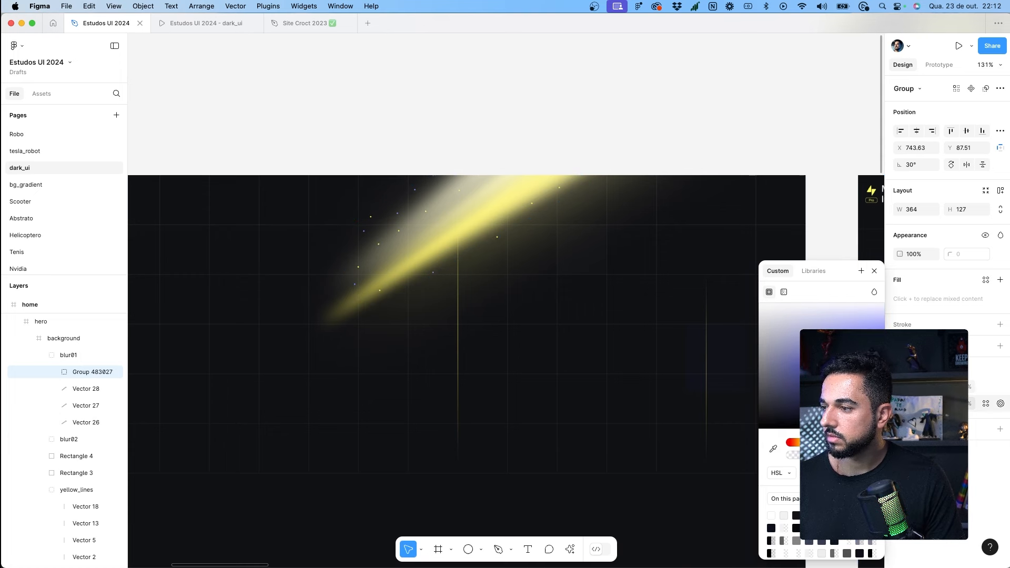
{"action": "left_click", "coordinate": [834, 515]}
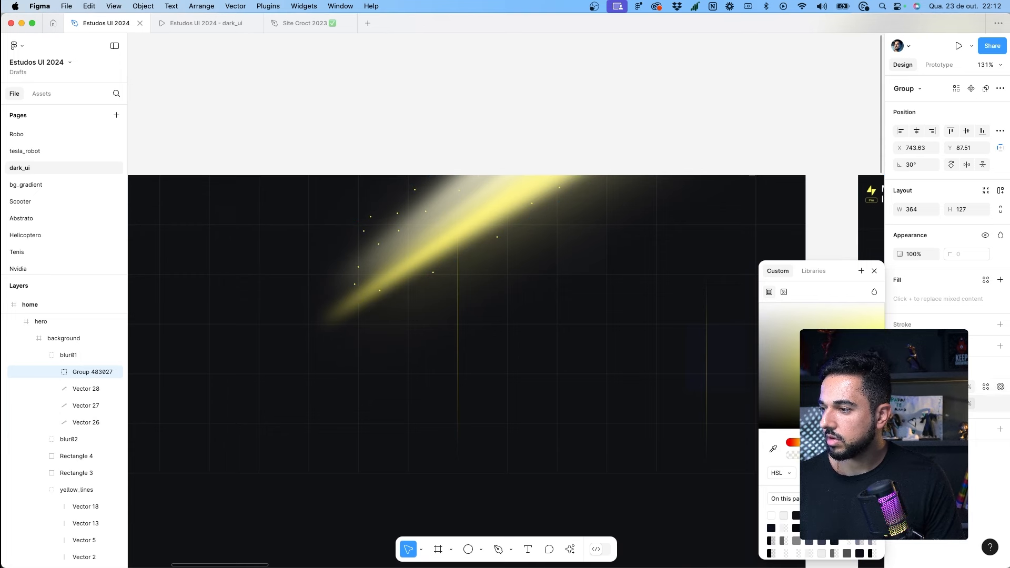
Step: Lower the opacity of both colours in the particle group and check the result in the prototype preview
{"action": "left_click", "coordinate": [921, 404]}
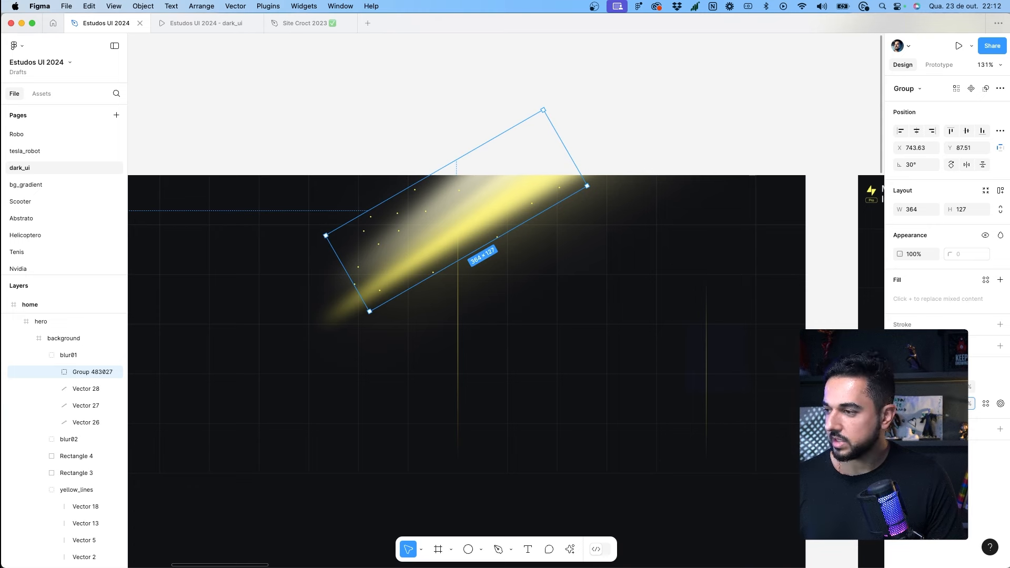
{"action": "key", "text": "Return"}
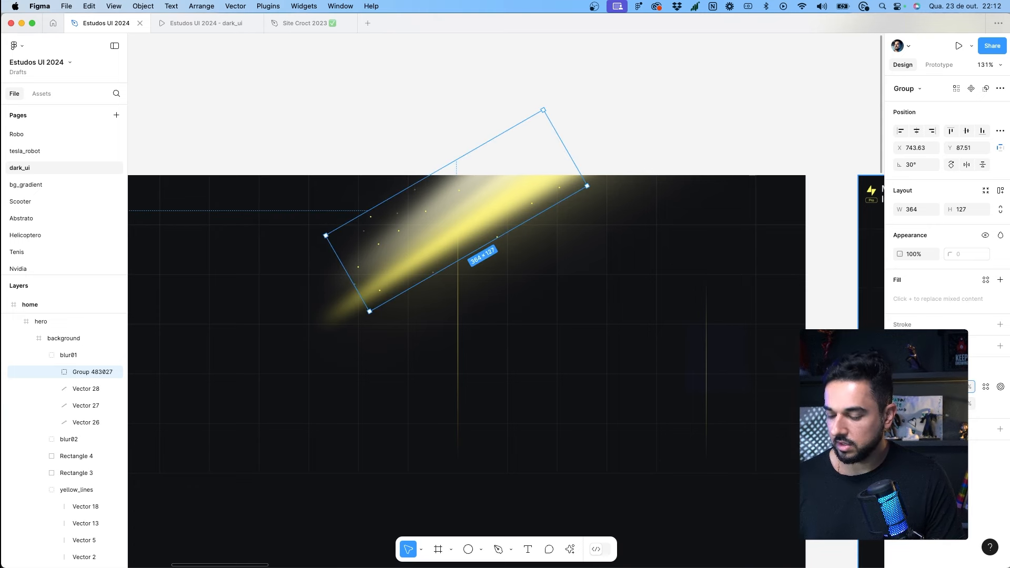
{"action": "key", "text": "ctrl+Tab"}
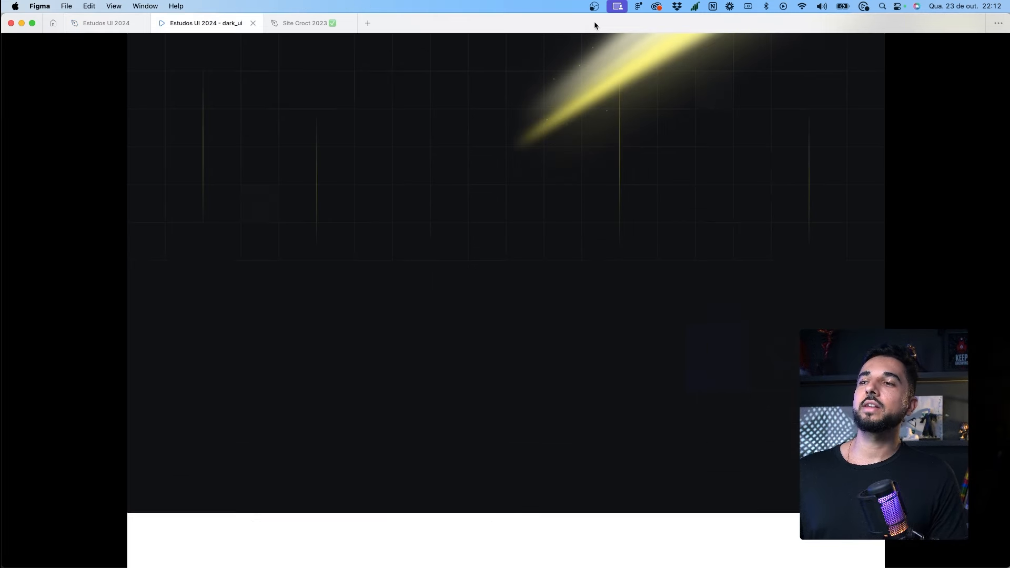
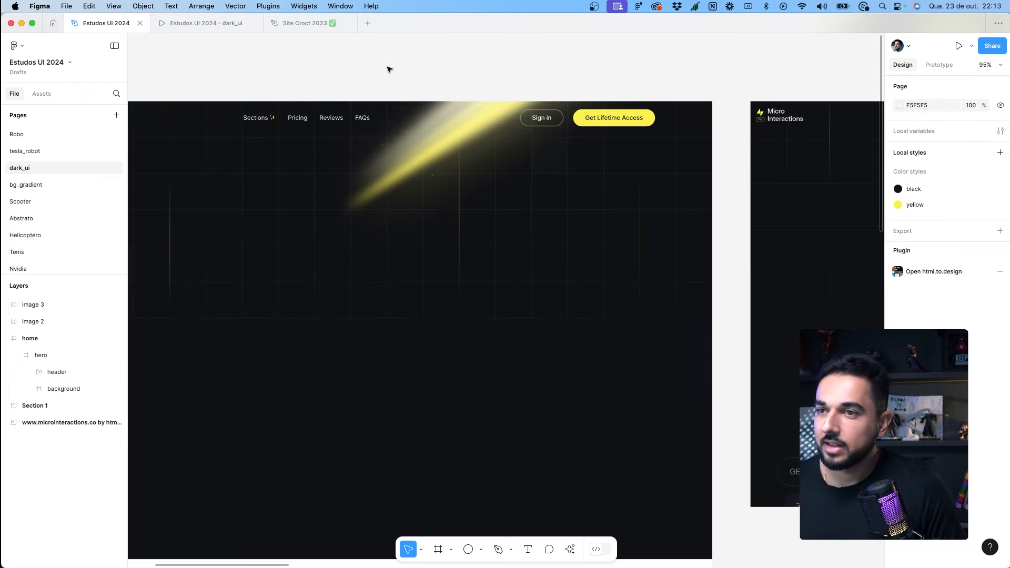
Step: Duplicate Section 1's "7100+ Interactions copied", "Micro Interactions" headline and description texts onto the home page below the light beam
{"action": "scroll", "coordinate": [390, 69], "scroll_direction": "down", "scroll_amount": 3}
{"action": "scroll", "coordinate": [390, 70], "scroll_direction": "right", "scroll_amount": 10}
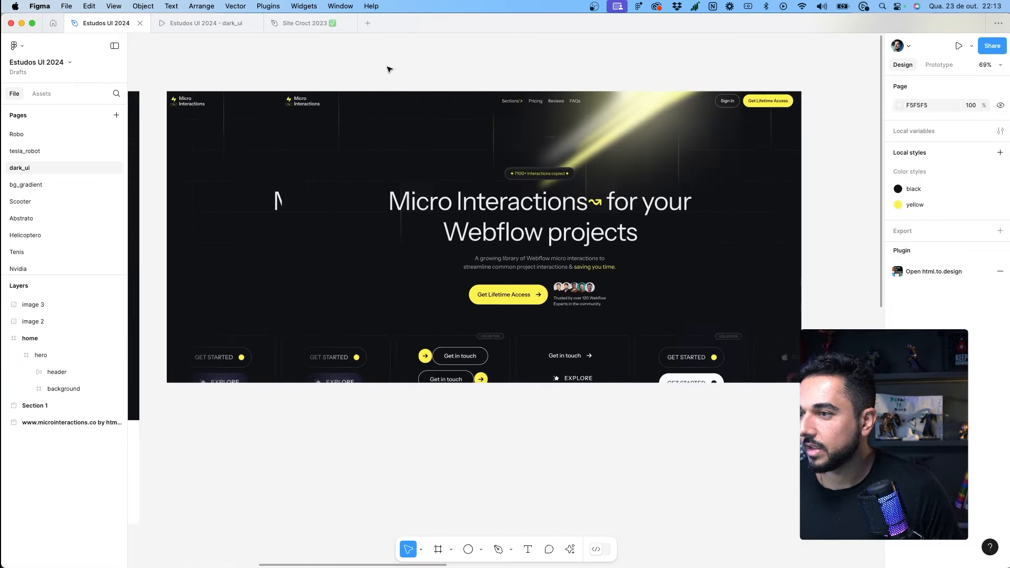
{"action": "scroll", "coordinate": [487, 216], "scroll_direction": "down", "scroll_amount": 5}
{"action": "scroll", "coordinate": [440, 270], "scroll_direction": "up", "scroll_amount": 3}
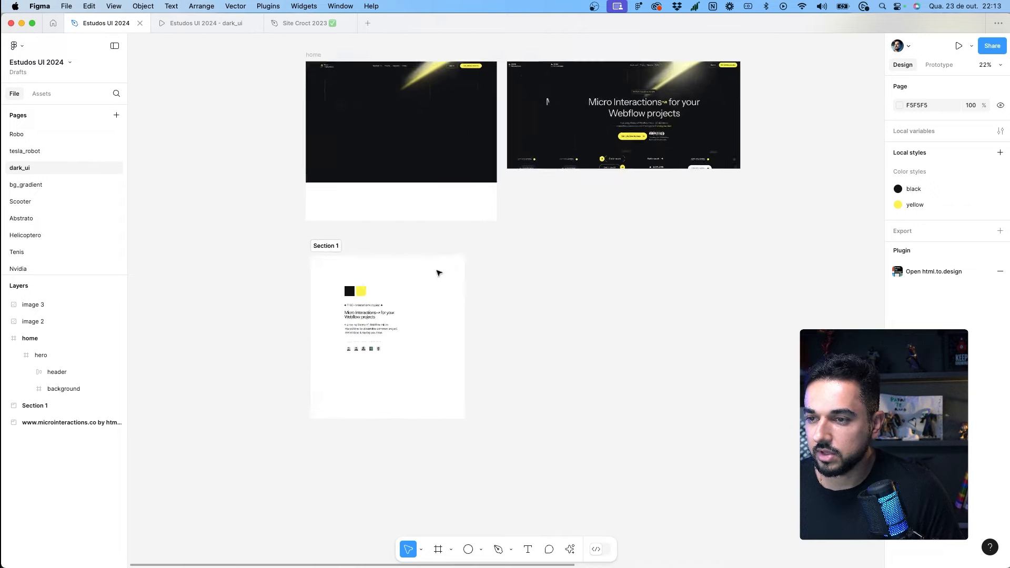
{"action": "left_click", "coordinate": [343, 319]}
{"action": "left_click", "coordinate": [348, 330], "text": "shift"}
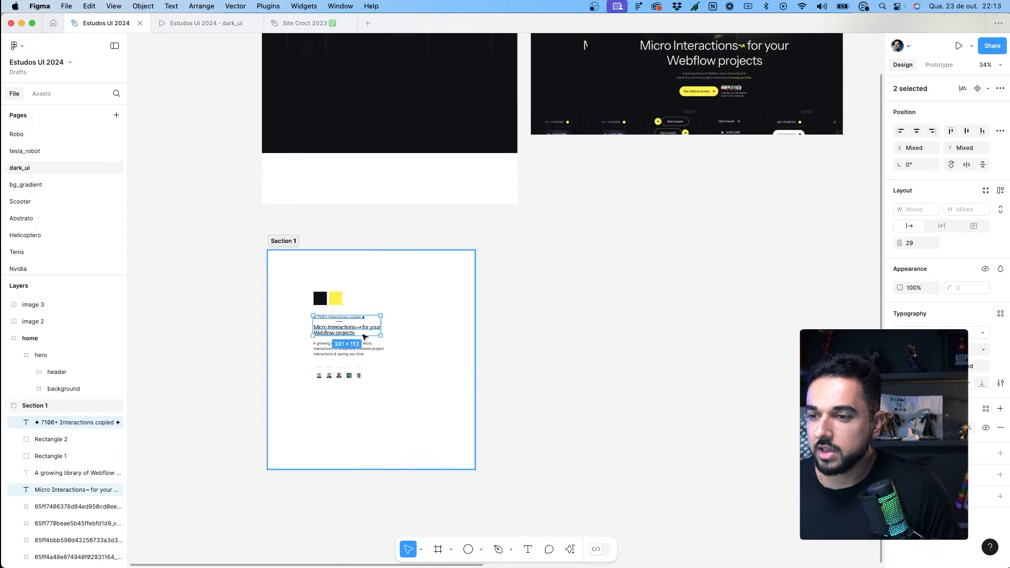
{"action": "left_click", "coordinate": [353, 353], "text": "shift"}
{"action": "scroll", "coordinate": [362, 337], "scroll_direction": "up", "scroll_amount": 3}
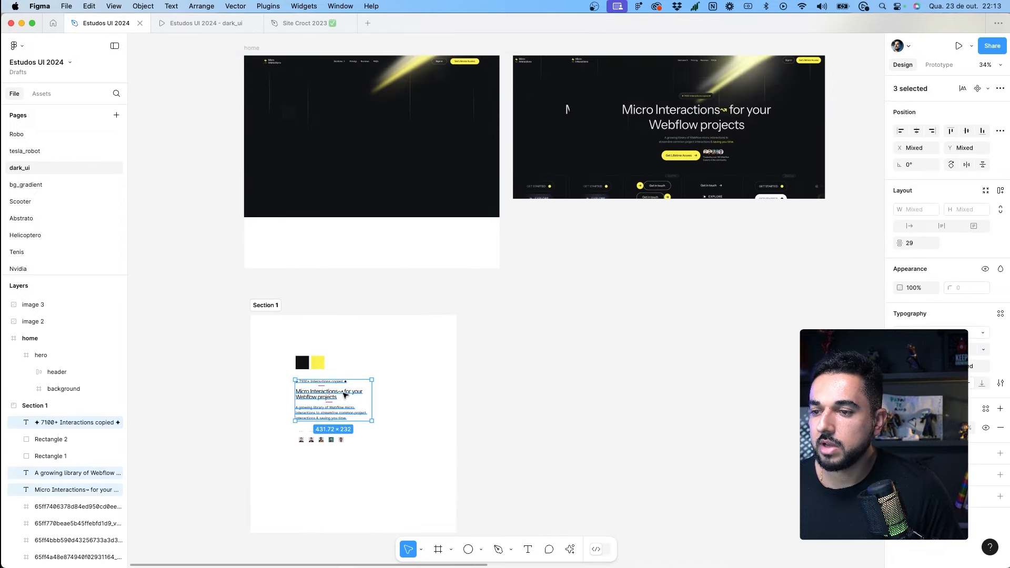
{"action": "left_click_drag", "start_coordinate": [347, 394], "coordinate": [377, 116]}
{"action": "scroll", "coordinate": [377, 116], "scroll_direction": "up", "scroll_amount": 4}
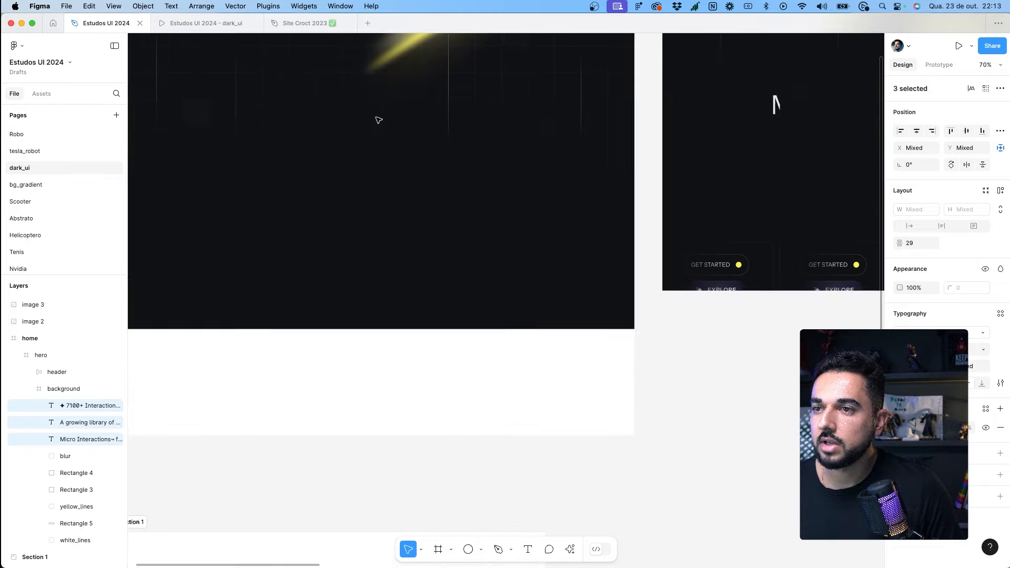
Step: Move the three copied texts out of the background frame into home and lock the background frame
{"action": "left_click", "coordinate": [65, 439]}
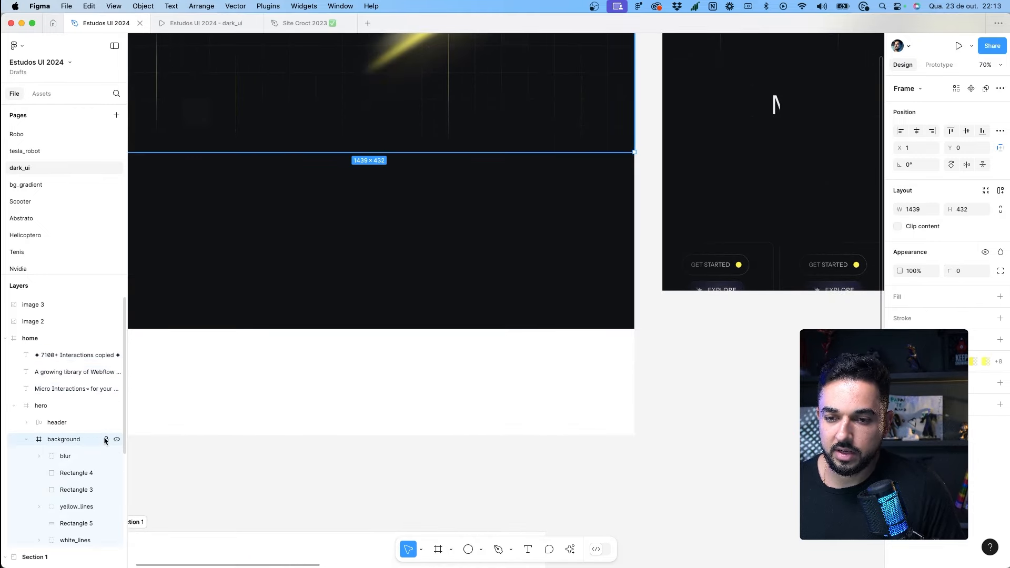
{"action": "scroll", "coordinate": [105, 441], "scroll_direction": "down", "scroll_amount": 1}
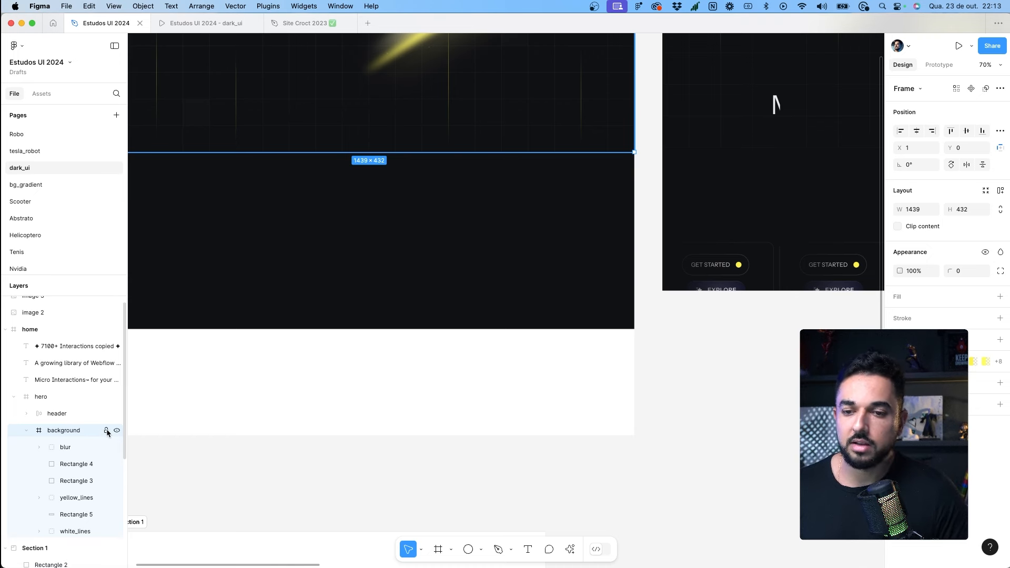
{"action": "left_click", "coordinate": [106, 432]}
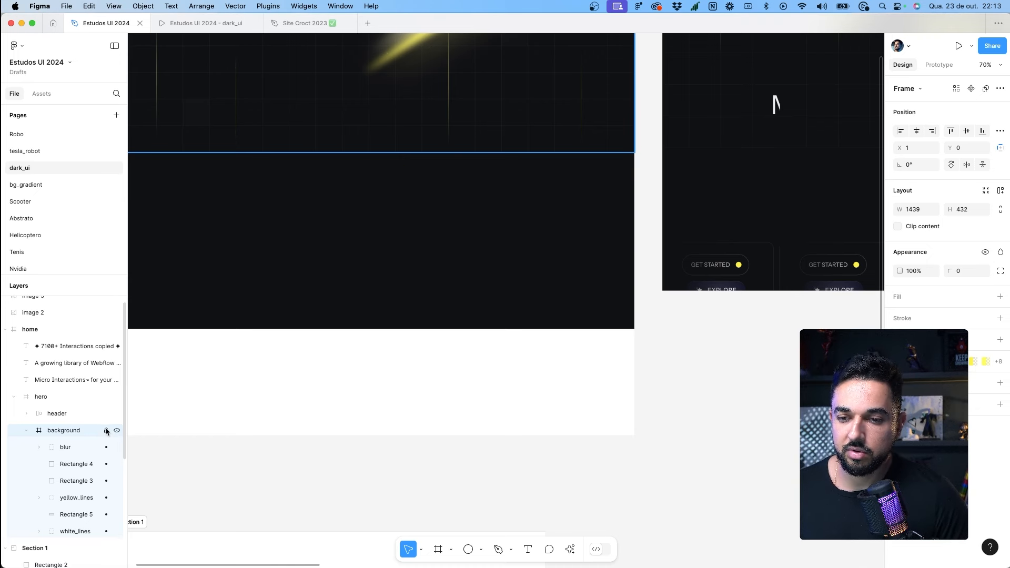
Step: Select the three copied texts in the home frame and recolour them white
{"action": "scroll", "coordinate": [377, 187], "scroll_direction": "up", "scroll_amount": 3}
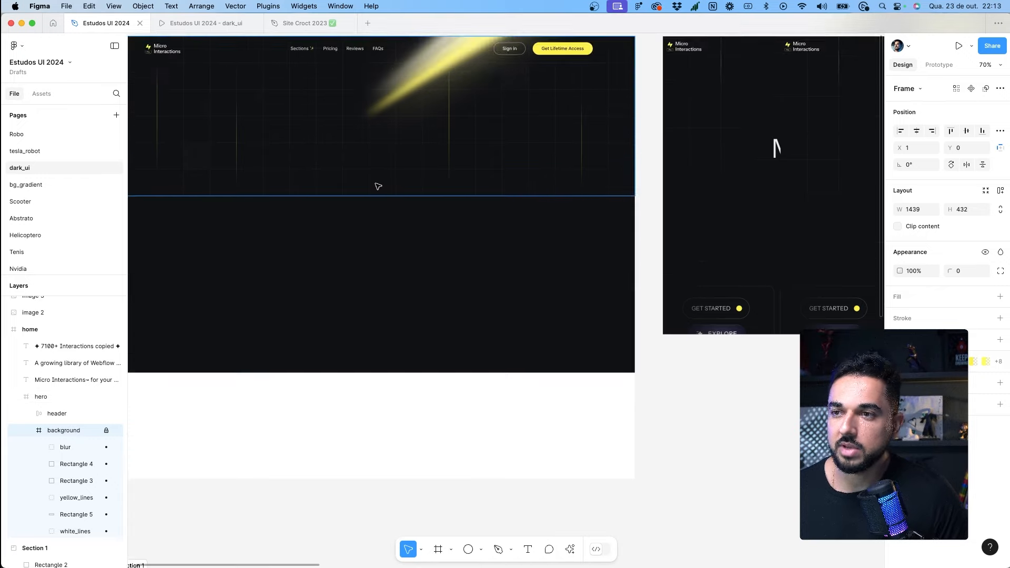
{"action": "scroll", "coordinate": [378, 186], "scroll_direction": "up", "scroll_amount": 1}
{"action": "scroll", "coordinate": [377, 186], "scroll_direction": "up", "scroll_amount": 3}
{"action": "scroll", "coordinate": [343, 171], "scroll_direction": "up", "scroll_amount": 2}
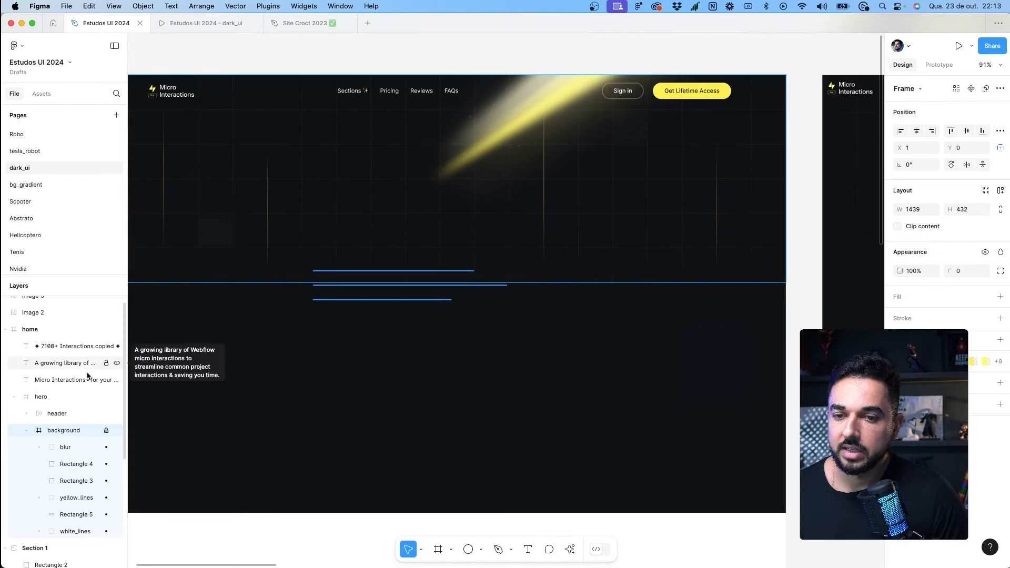
{"action": "left_click", "coordinate": [83, 375]}
{"action": "left_click", "coordinate": [81, 348], "text": "shift"}
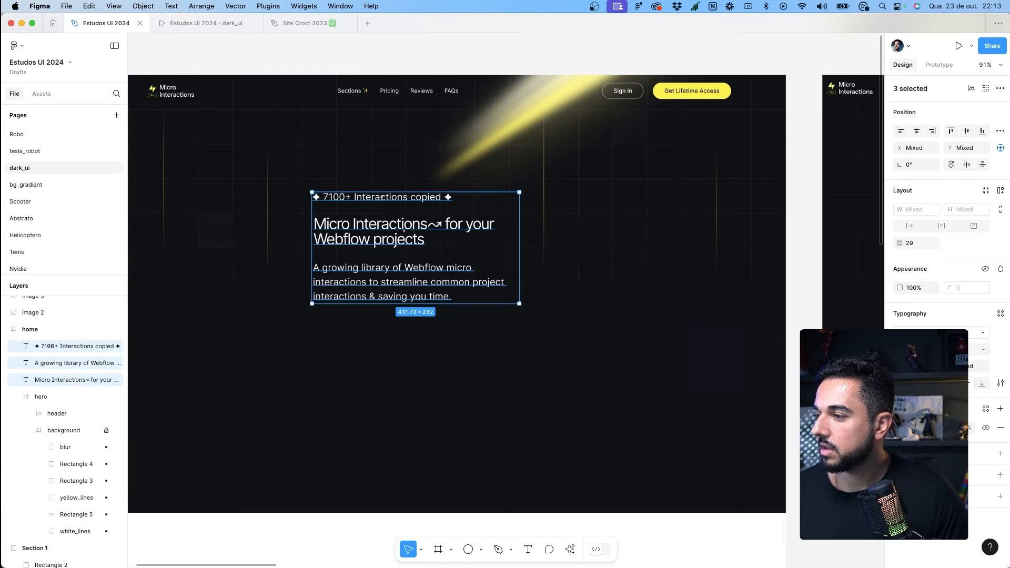
Step: Centre-align the three texts, wrap them in an auto layout and centre it horizontally on the page
{"action": "key", "text": "super+alt+t"}
{"action": "key", "text": "shift+a"}
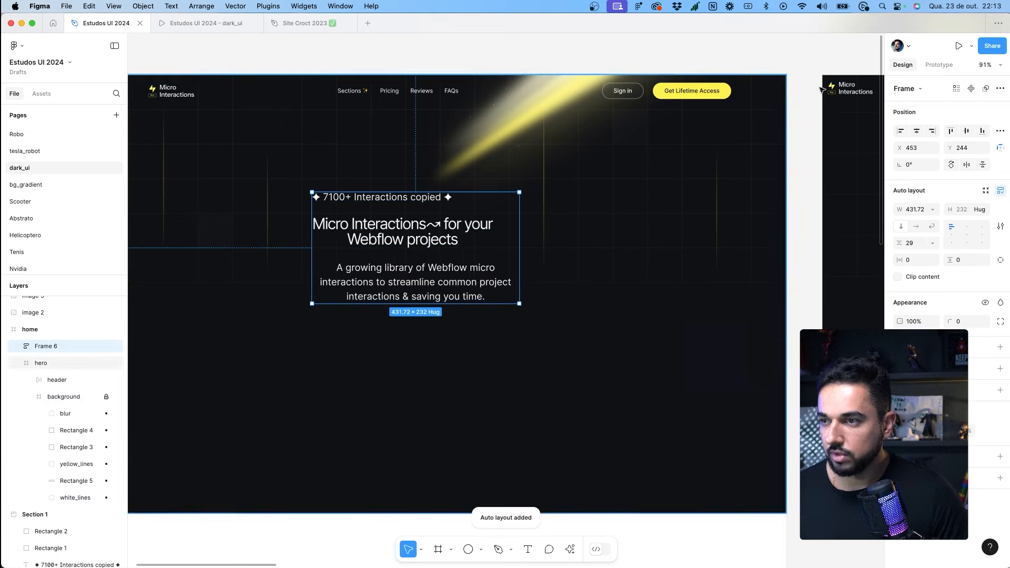
{"action": "left_click", "coordinate": [917, 131]}
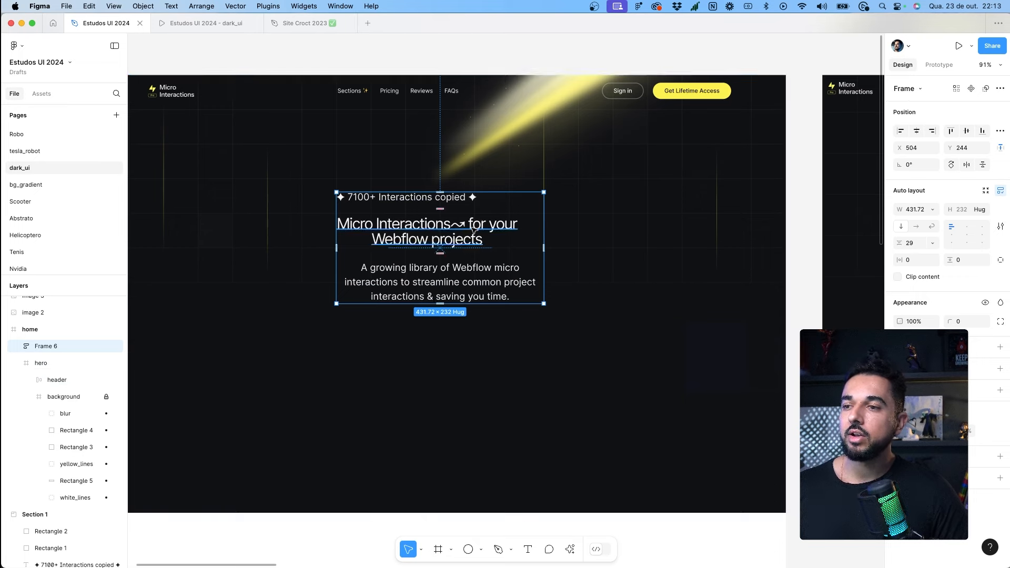
Step: Insert a space between "Micro Interactions" and the squiggly arrow in the headline
{"action": "scroll", "coordinate": [472, 227], "scroll_direction": "up", "scroll_amount": 5}
{"action": "double_click", "coordinate": [444, 223]}
{"action": "left_click", "coordinate": [444, 223]}
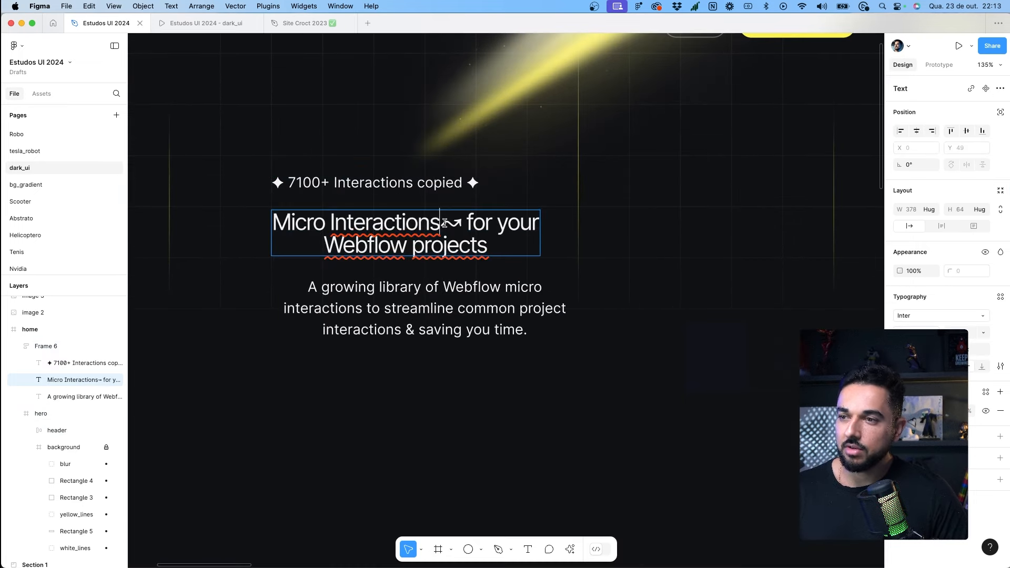
{"action": "left_click", "coordinate": [474, 220]}
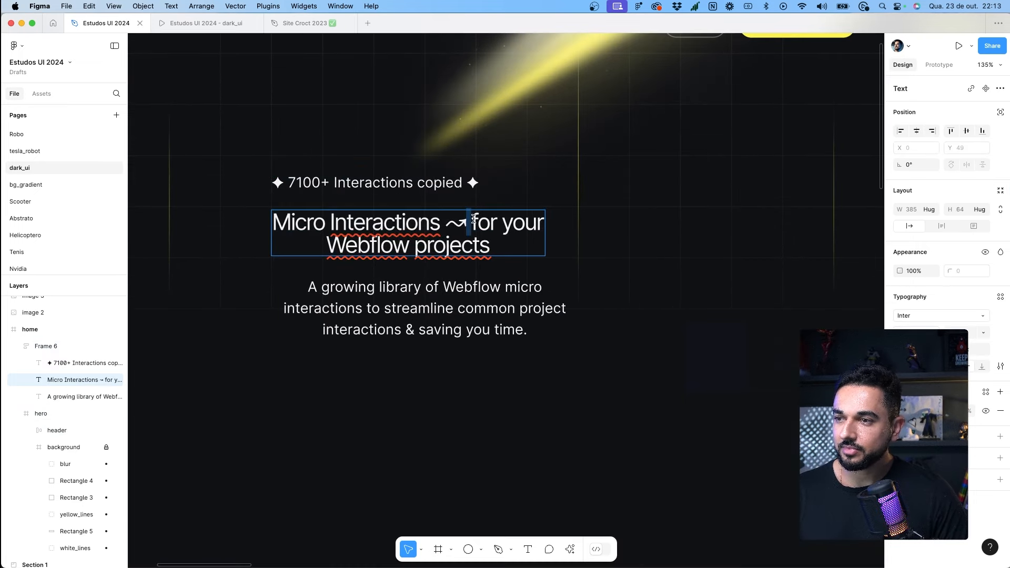
{"action": "scroll", "coordinate": [475, 220], "scroll_direction": "left", "scroll_amount": 1}
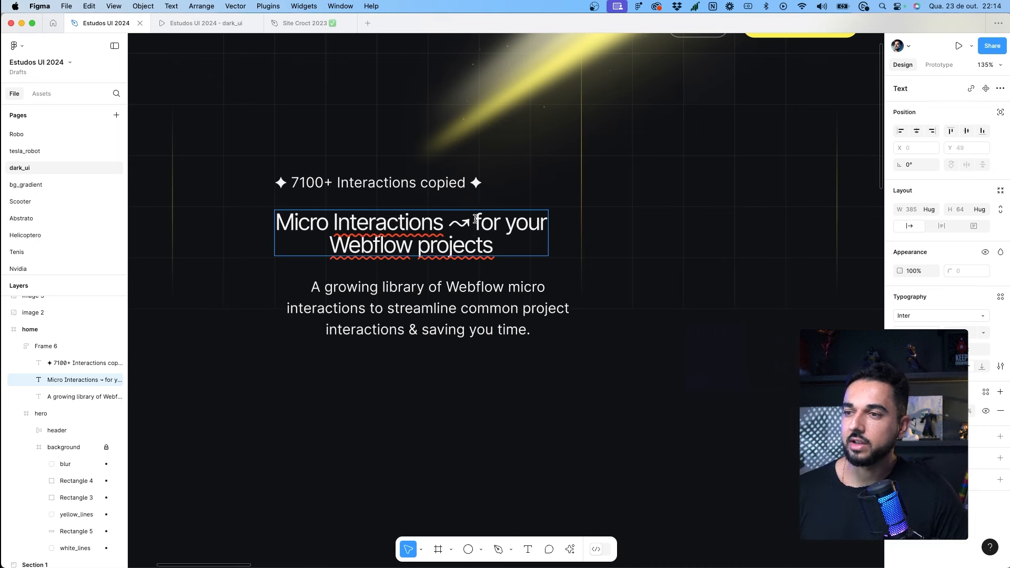
Step: Browse the character viewer's mathematical, currency, letterlike and arrow symbols for the headline's squiggly arrow
{"action": "key", "text": "ctrl+super+space"}
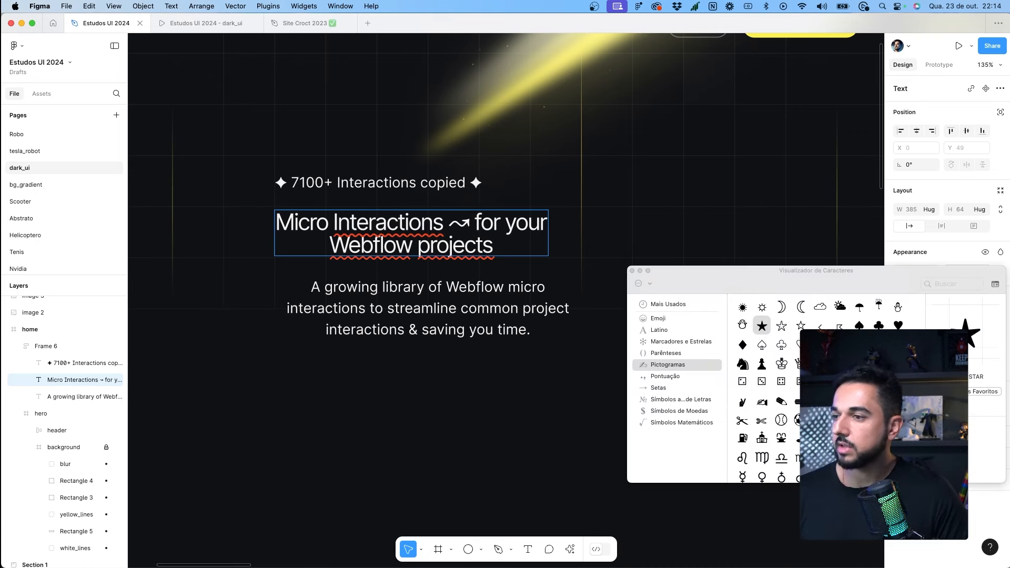
{"action": "left_click", "coordinate": [682, 423]}
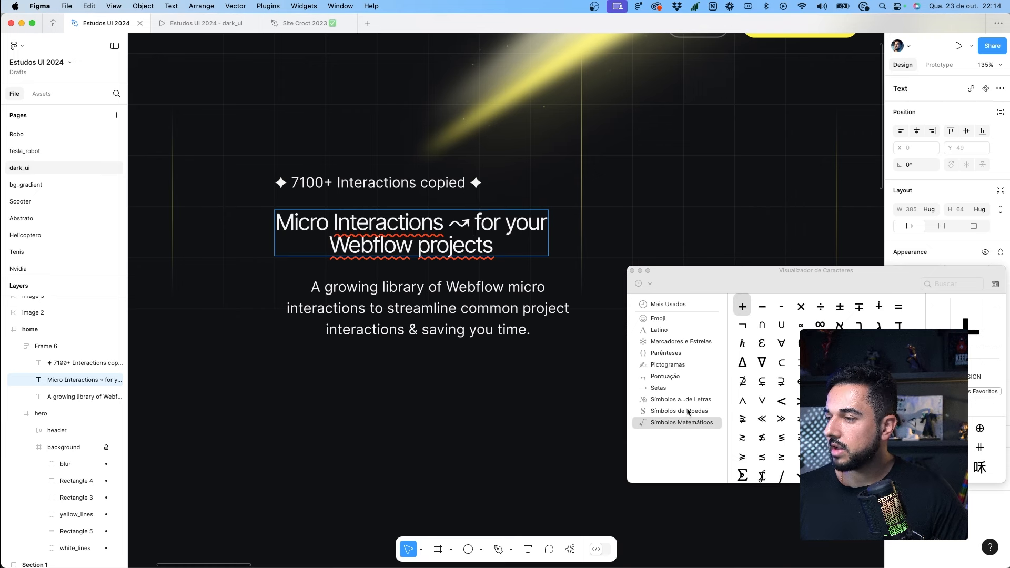
{"action": "left_click", "coordinate": [688, 411]}
{"action": "left_click", "coordinate": [683, 401]}
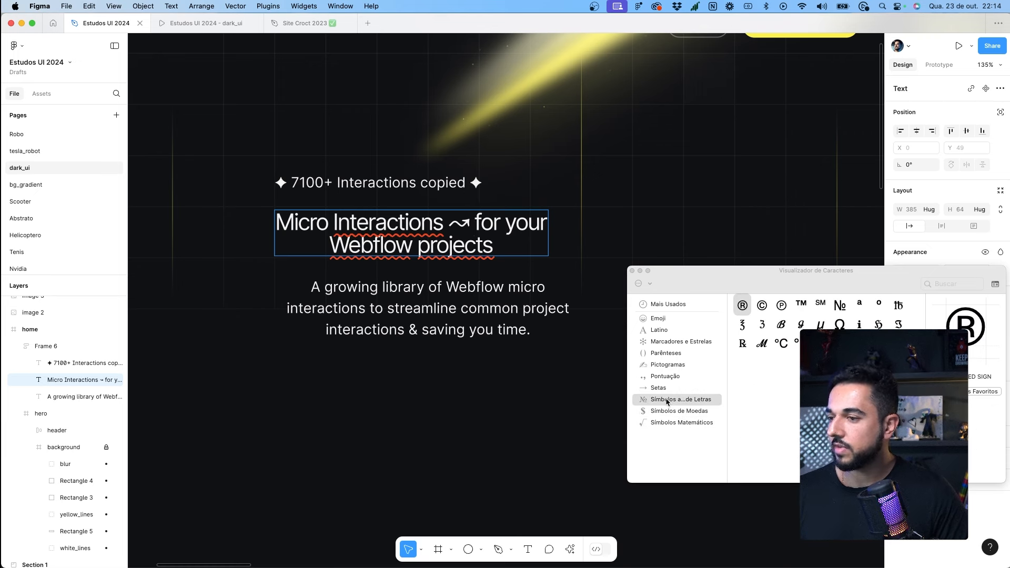
{"action": "left_click", "coordinate": [667, 387]}
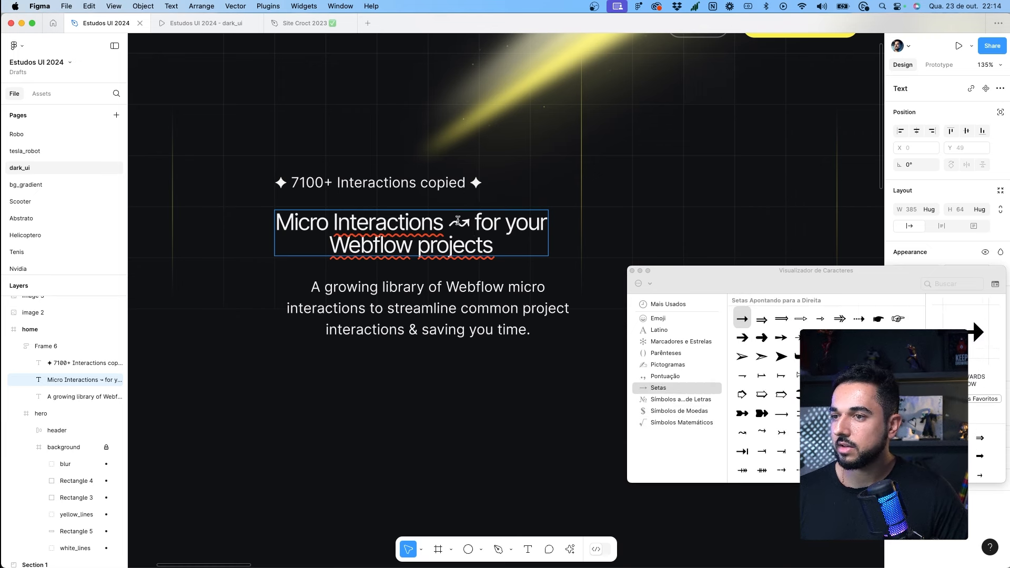
Step: Try to add a copy of the ↝ arrow after "projects" in the headline, and undo it
{"action": "left_click_drag", "start_coordinate": [448, 221], "coordinate": [476, 217]}
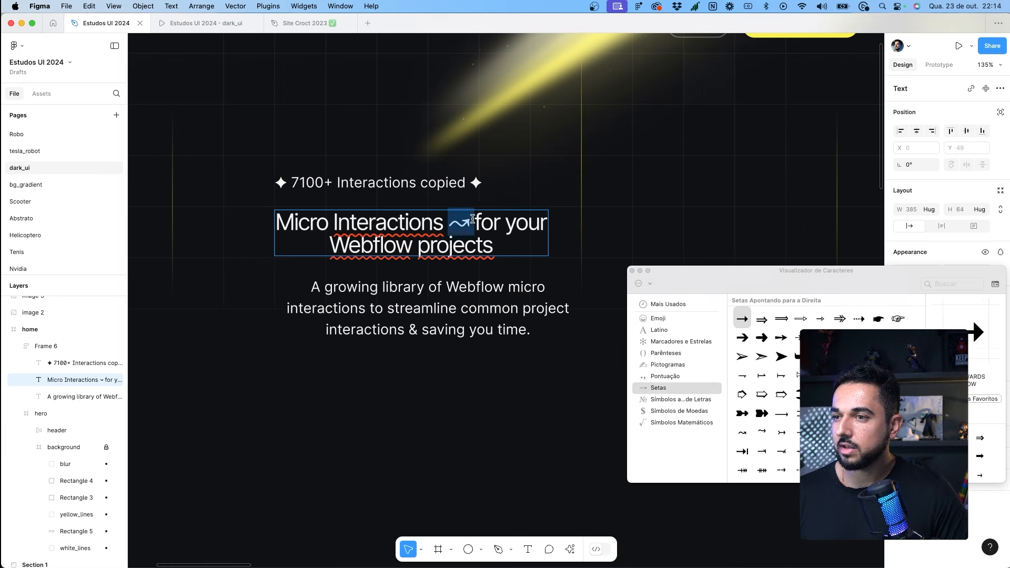
{"action": "left_click", "coordinate": [494, 250]}
{"action": "type", "text": "↝"}
{"action": "key", "text": "super+z"}
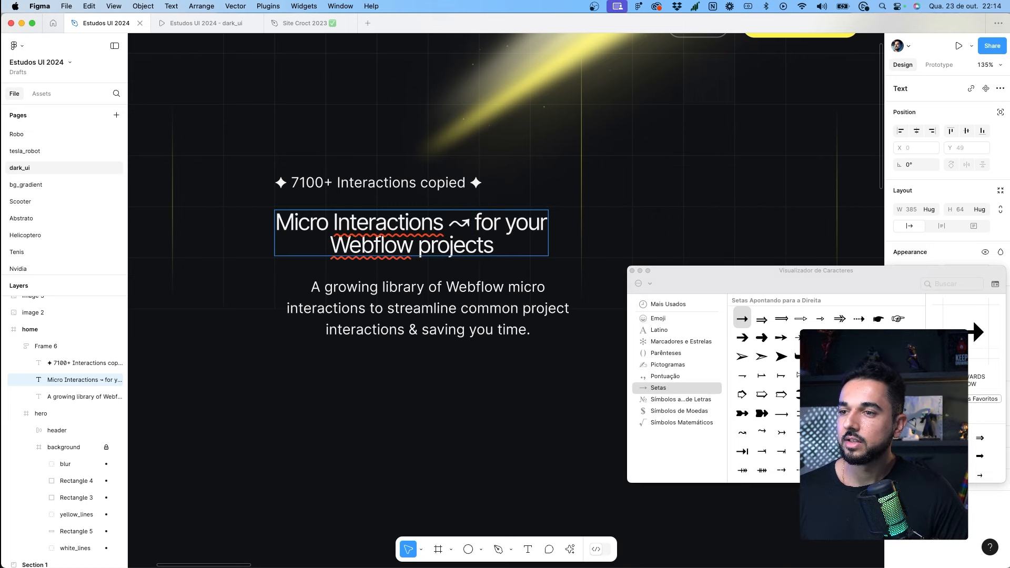
Step: Close the character viewer and recolour the headline's squiggly arrow with the yellow style
{"action": "double_click", "coordinate": [461, 223]}
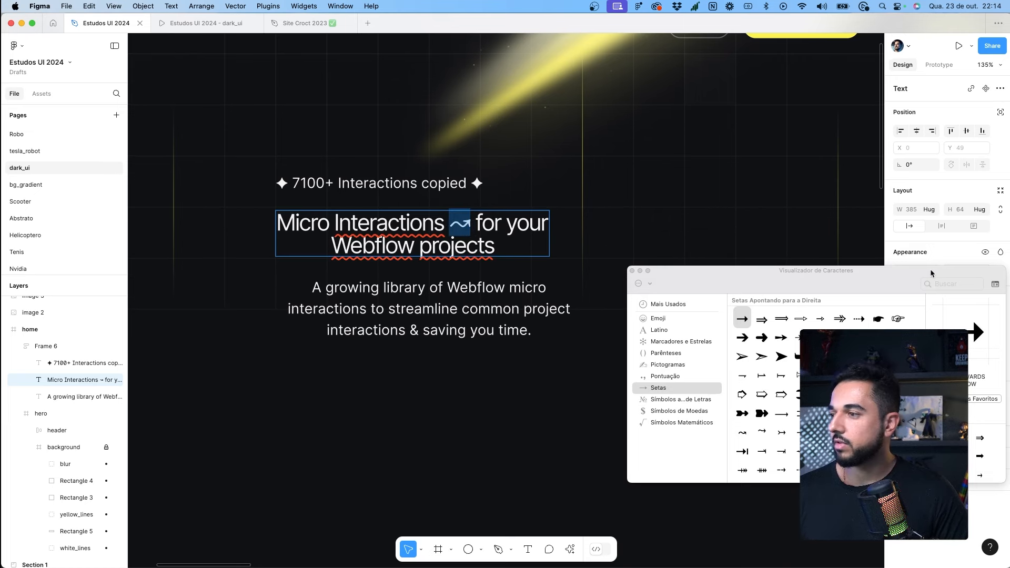
{"action": "left_click", "coordinate": [632, 271]}
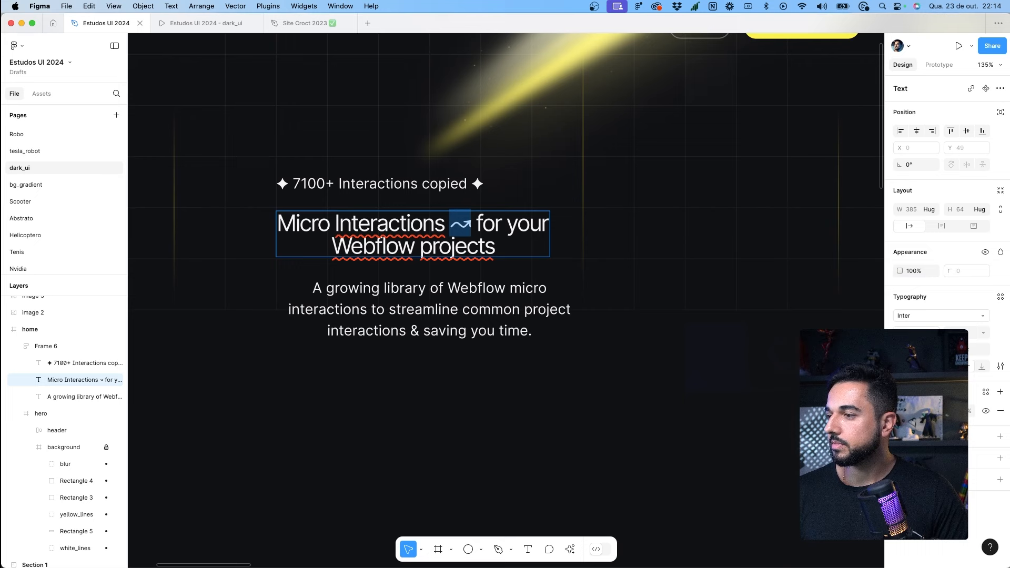
{"action": "left_click", "coordinate": [984, 393]}
{"action": "left_click", "coordinate": [792, 465]}
{"action": "key", "text": "Escape"}
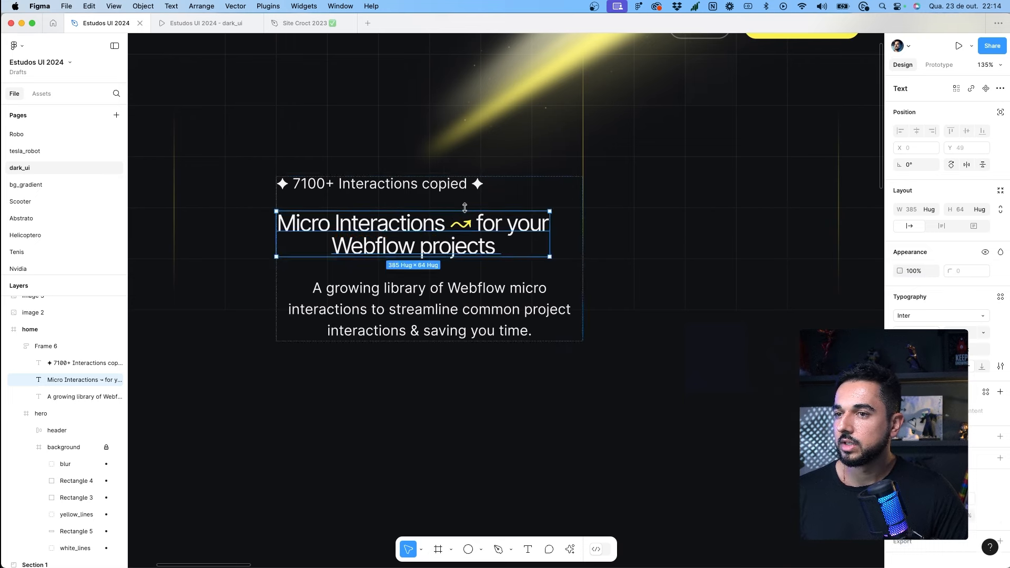
{"action": "key", "text": "Escape"}
Step: Centre-align the "7100+ Interactions copied" text, set its font size to 10 and make its width fit the text
{"action": "double_click", "coordinate": [454, 188]}
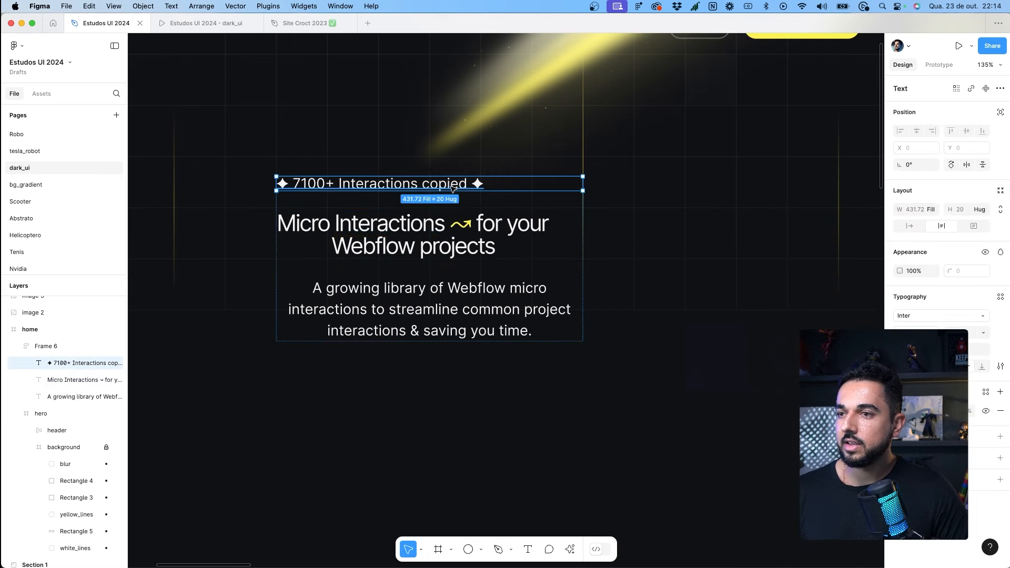
{"action": "key", "text": "super+alt+t"}
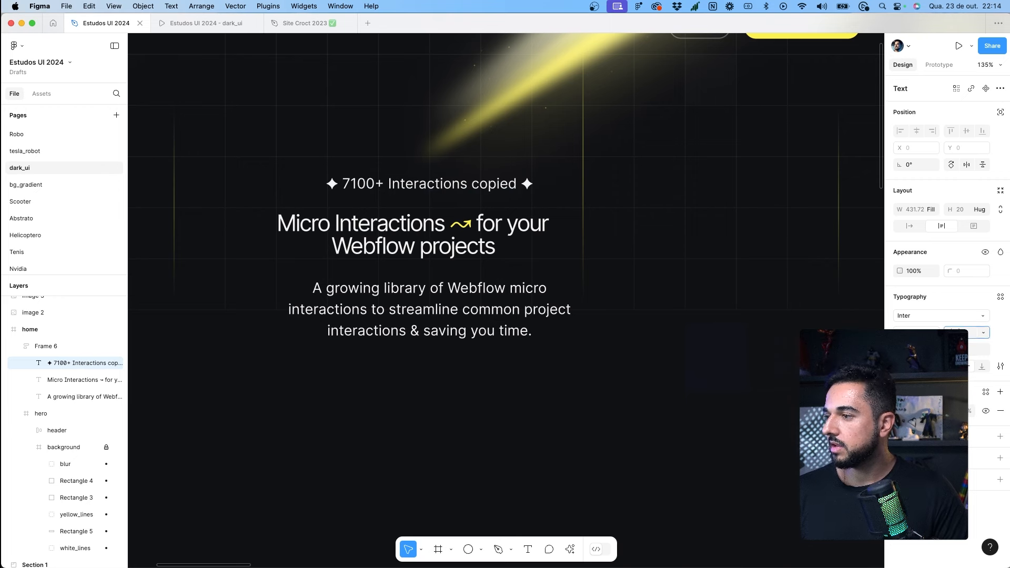
{"action": "key", "text": "Return"}
{"action": "key", "text": "Return"}
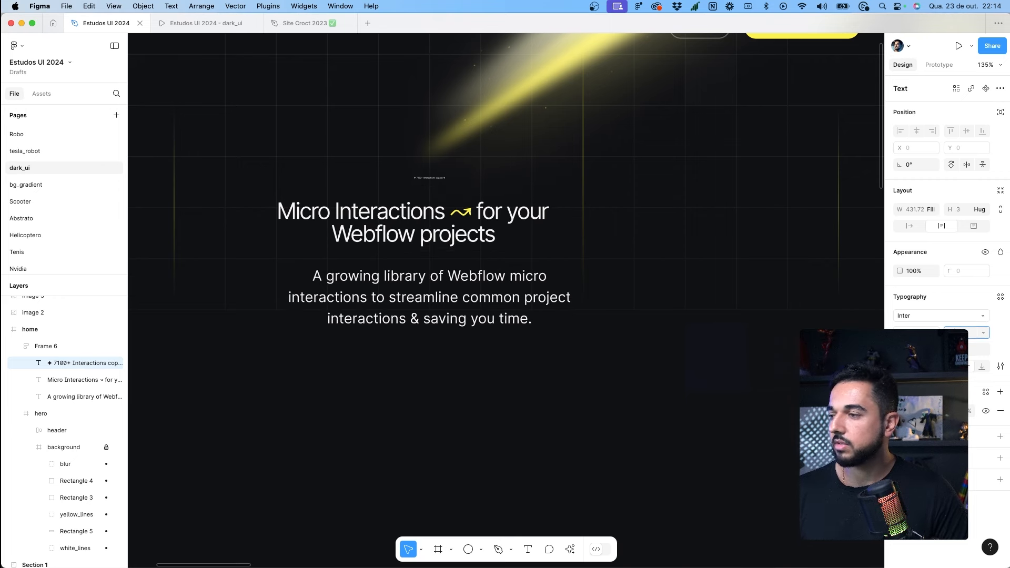
{"action": "type", "text": "10"}
{"action": "key", "text": "Return"}
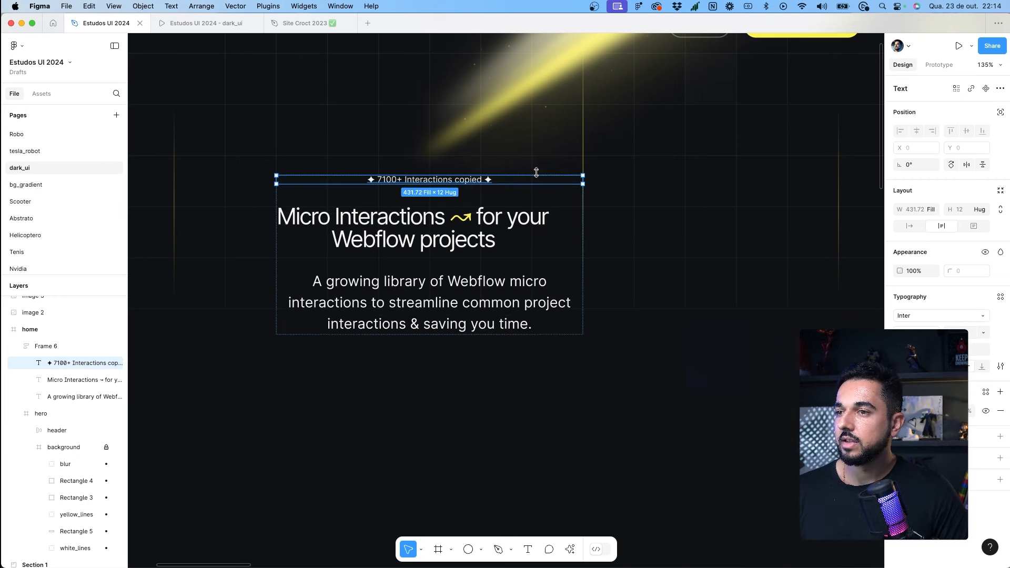
{"action": "left_click", "coordinate": [909, 226]}
Step: Wrap the "7100+ Interactions copied" text in an auto layout frame and paste the Get Lifetime Access button's properties onto it
{"action": "scroll", "coordinate": [657, 101], "scroll_direction": "up", "scroll_amount": 3}
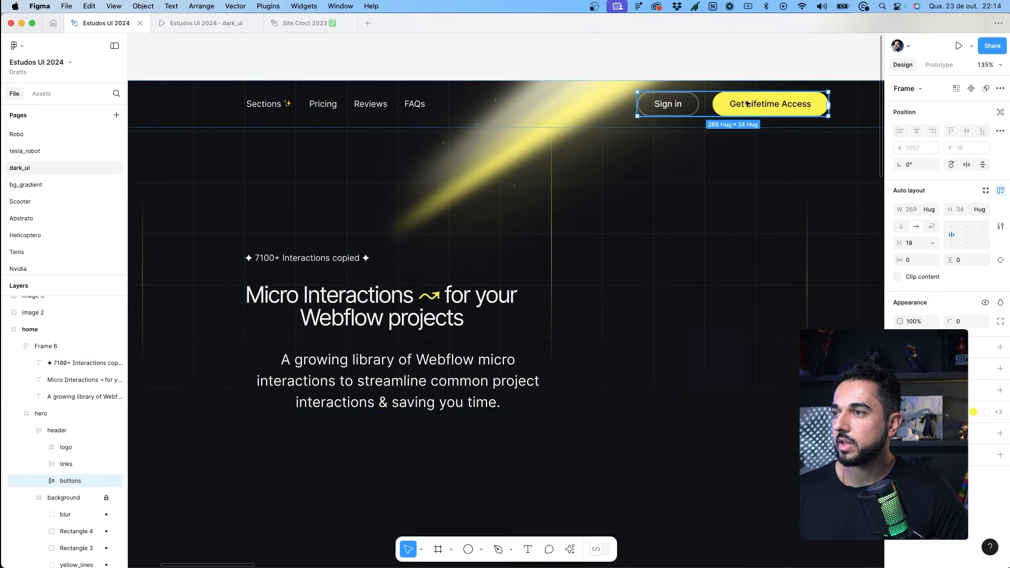
{"action": "key", "text": "shift+a"}
{"action": "key", "text": "super+alt+v"}
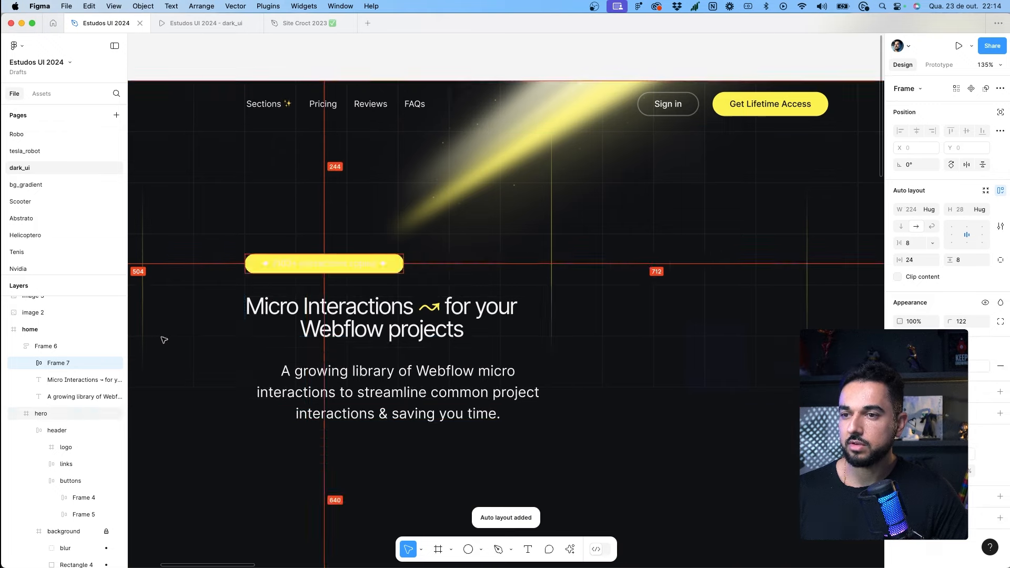
Step: Change the badge's yellow fill to a dark grey slightly lighter than the background, following the reference's badge
{"action": "scroll", "coordinate": [405, 275], "scroll_direction": "down", "scroll_amount": 2}
{"action": "scroll", "coordinate": [415, 274], "scroll_direction": "right", "scroll_amount": 15}
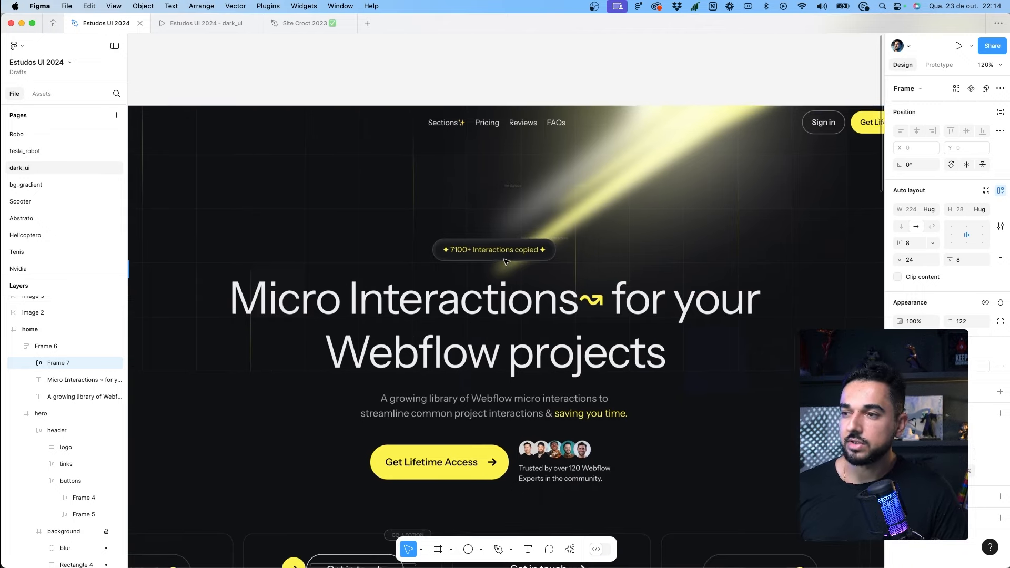
{"action": "scroll", "coordinate": [506, 262], "scroll_direction": "right", "scroll_amount": 10}
{"action": "scroll", "coordinate": [506, 262], "scroll_direction": "left", "scroll_amount": 10}
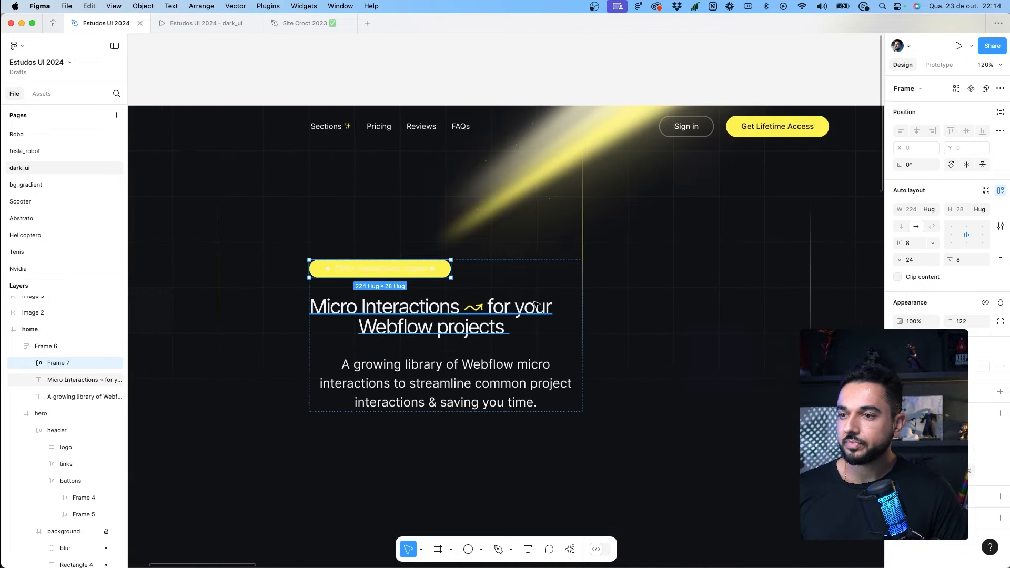
{"action": "left_click", "coordinate": [986, 366]}
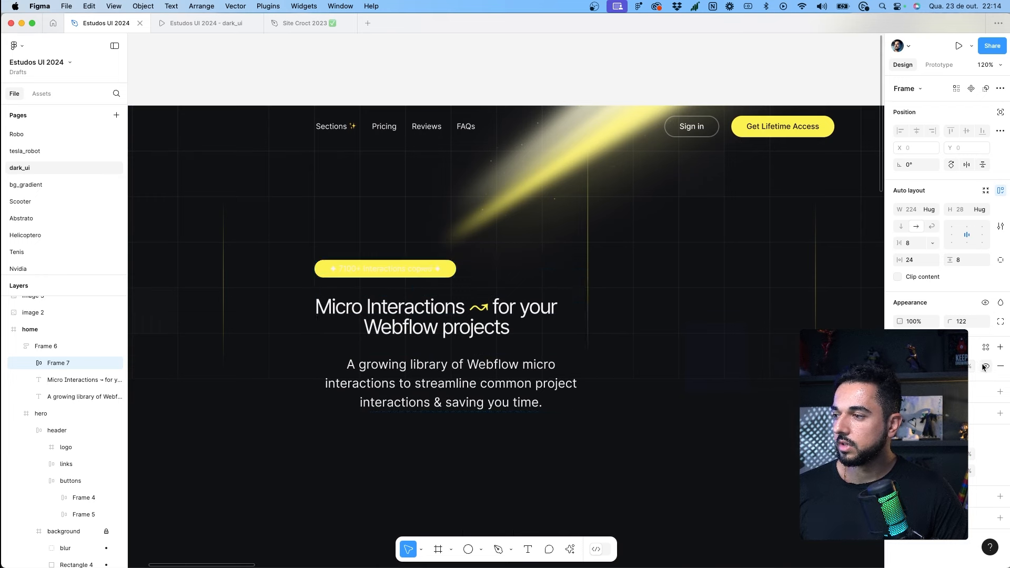
{"action": "key", "text": "i"}
{"action": "left_click", "coordinate": [761, 333]}
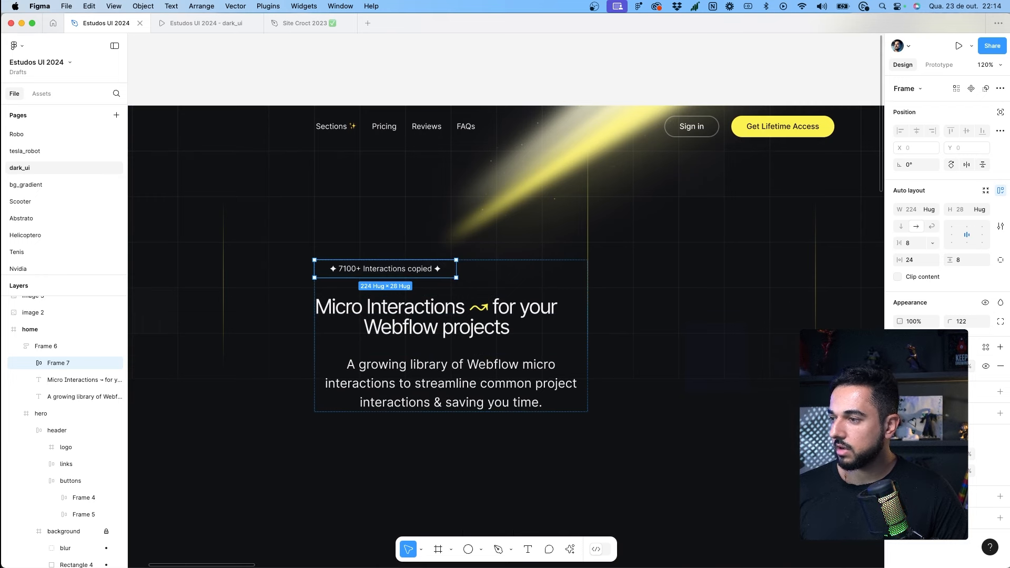
{"action": "left_click", "coordinate": [901, 366]}
{"action": "left_click_drag", "start_coordinate": [771, 421], "coordinate": [771, 418]}
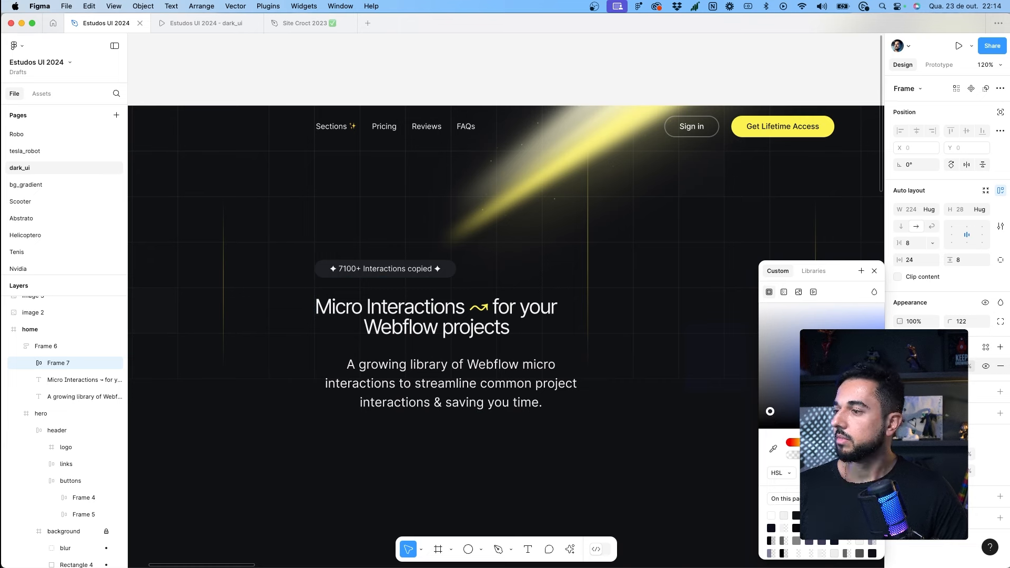
Step: Set the badge's vertical padding to 12
{"action": "left_click", "coordinate": [960, 262]}
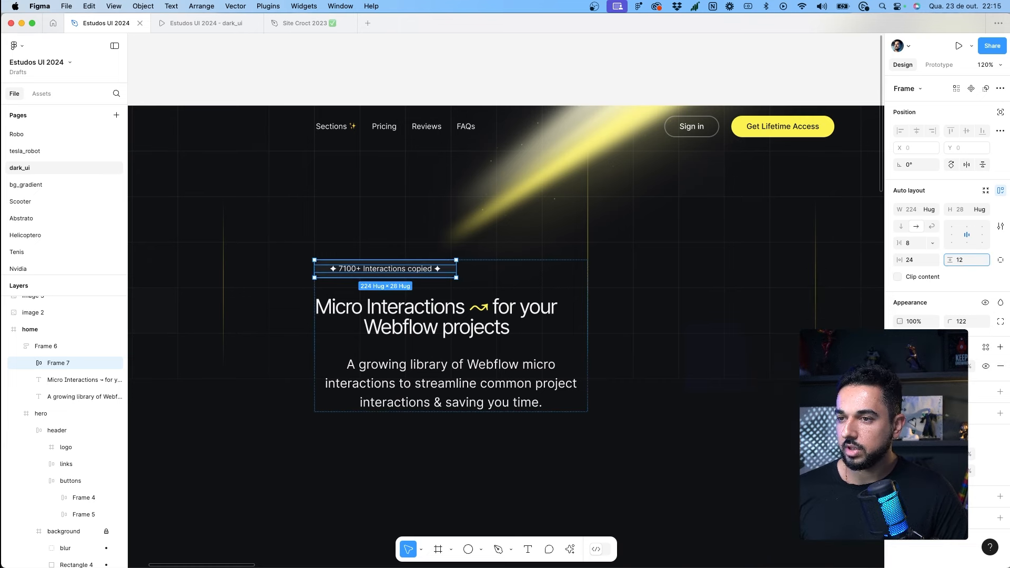
{"action": "type", "text": "12"}
{"action": "key", "text": "Return"}
{"action": "left_click", "coordinate": [960, 259]}
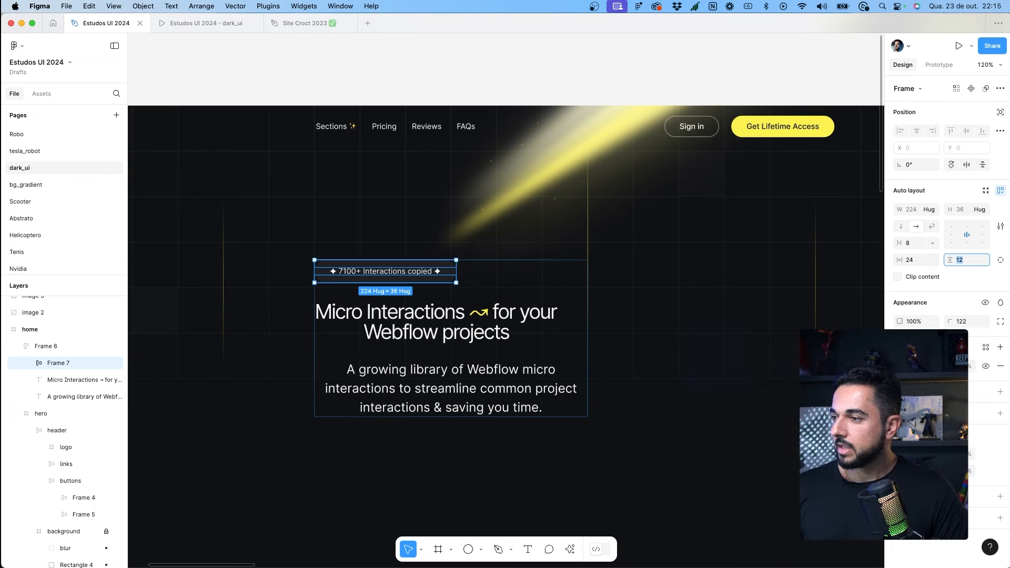
{"action": "left_click", "coordinate": [962, 366]}
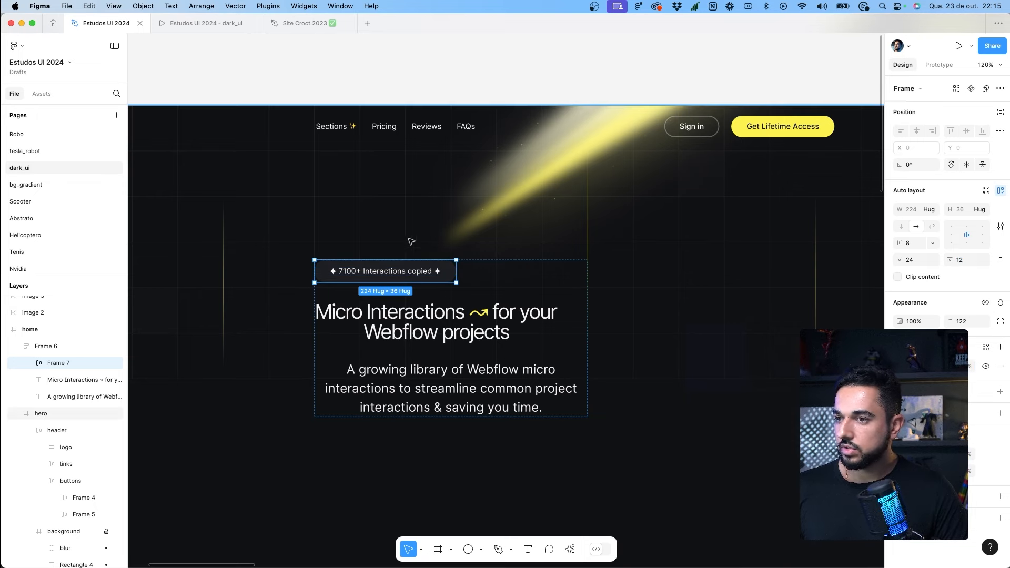
Step: Show the layout grid and add a background blur effect to the badge
{"action": "scroll", "coordinate": [456, 296], "scroll_direction": "up", "scroll_amount": 5}
{"action": "scroll", "coordinate": [457, 298], "scroll_direction": "up", "scroll_amount": 1}
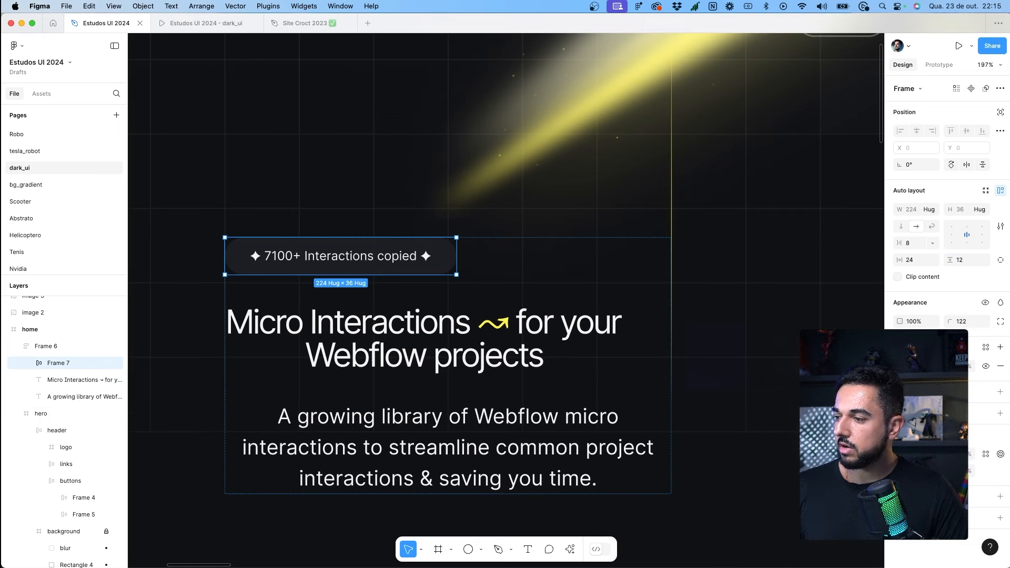
{"action": "key", "text": "ctrl+g"}
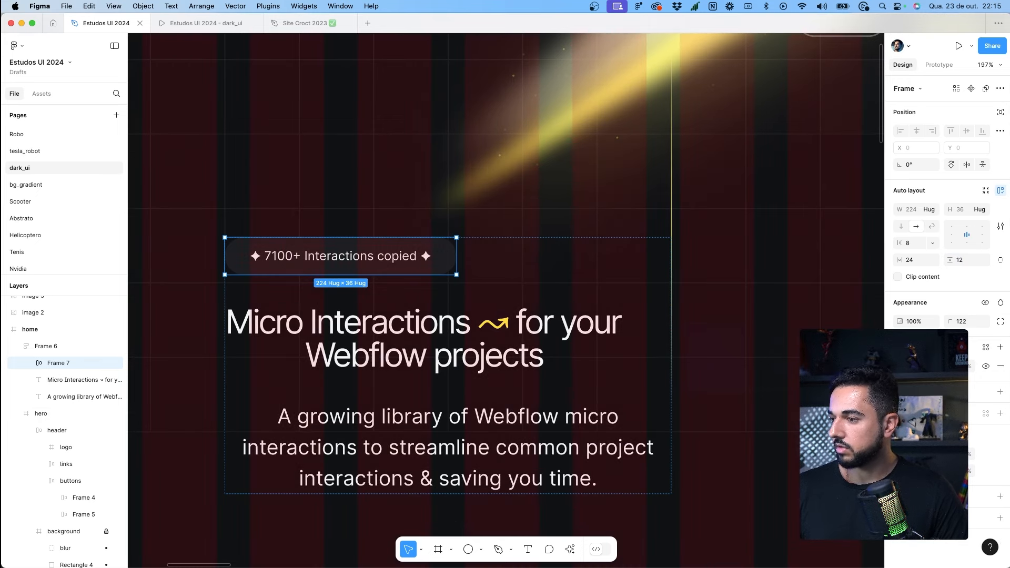
{"action": "left_click", "coordinate": [1000, 392]}
{"action": "left_click", "coordinate": [1001, 411]}
{"action": "left_click", "coordinate": [1000, 413]}
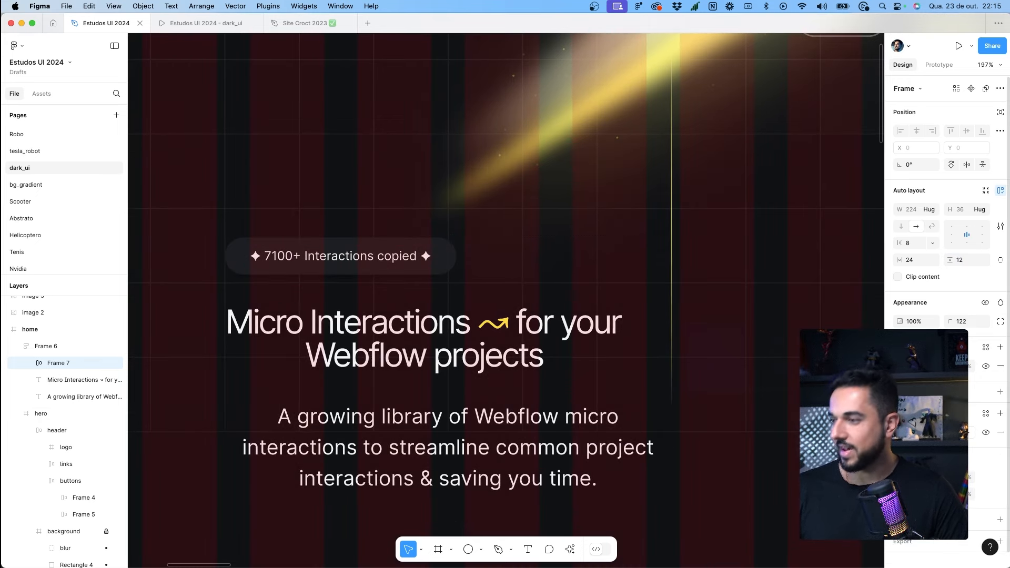
{"action": "left_click", "coordinate": [936, 432]}
{"action": "left_click", "coordinate": [939, 457]}
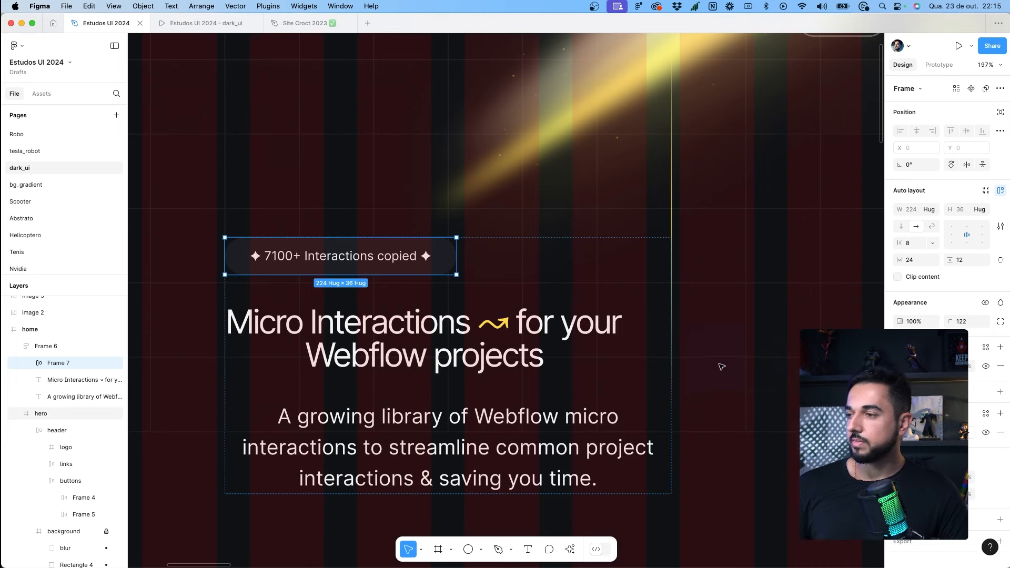
{"action": "left_click", "coordinate": [900, 433]}
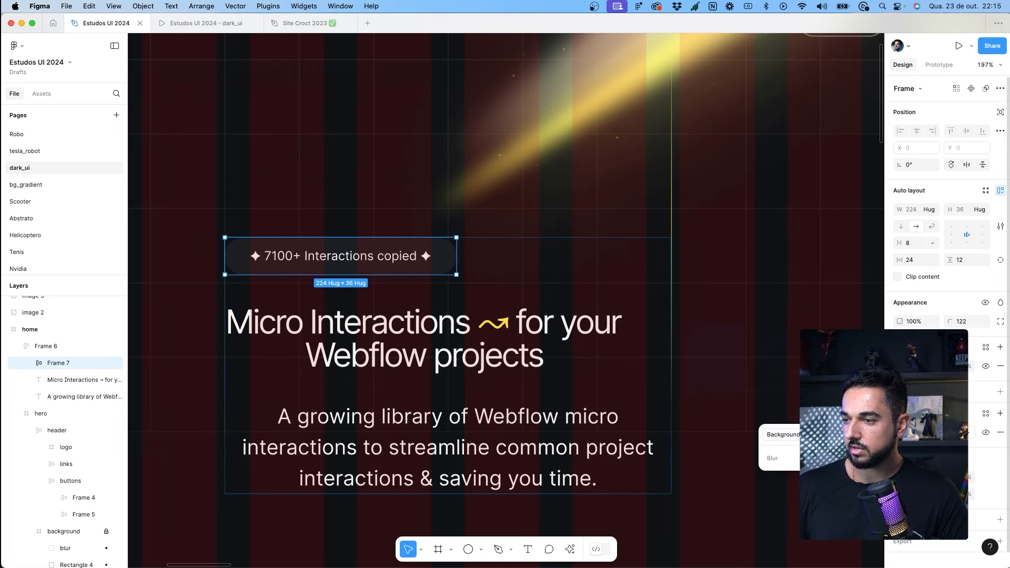
{"action": "key", "text": "Escape"}
{"action": "key", "text": "Escape"}
Step: Move the hero content block to X 569, Y 184 so the badge meets the beam's tip, and adjust the badge's fill opacity
{"action": "left_click", "coordinate": [396, 262]}
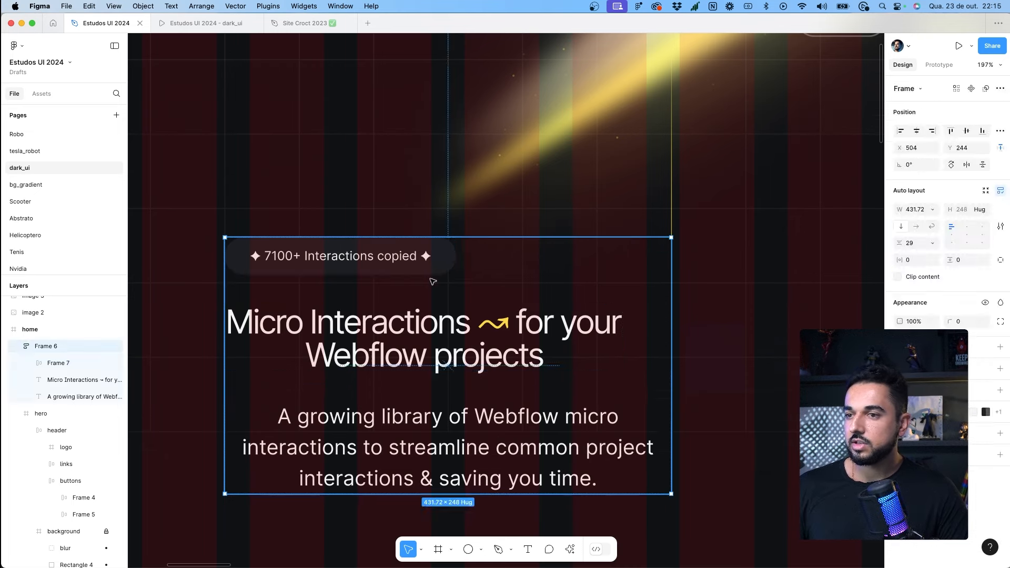
{"action": "left_click_drag", "start_coordinate": [395, 262], "coordinate": [474, 209]}
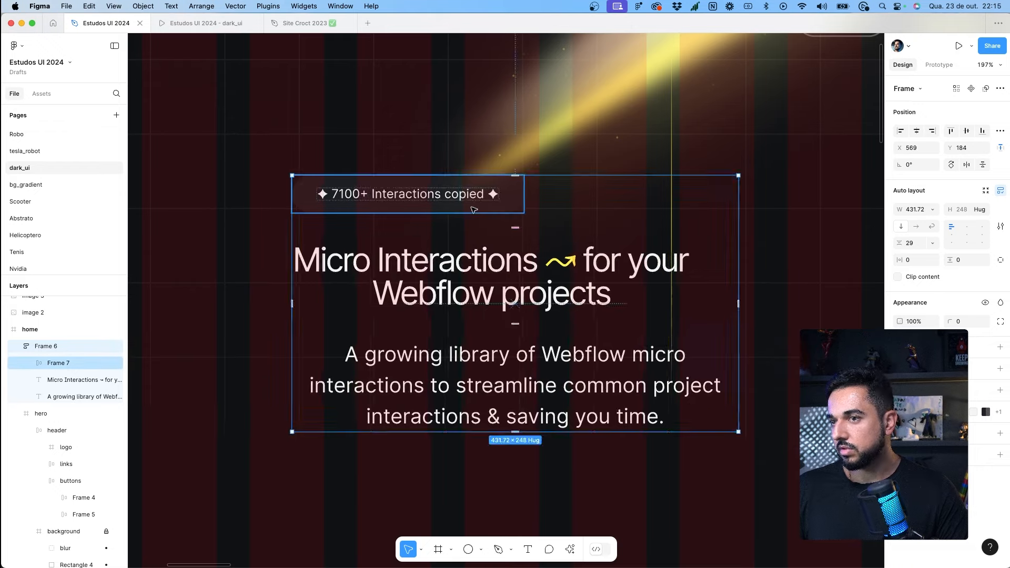
{"action": "scroll", "coordinate": [476, 208], "scroll_direction": "up", "scroll_amount": 5}
{"action": "double_click", "coordinate": [467, 199]}
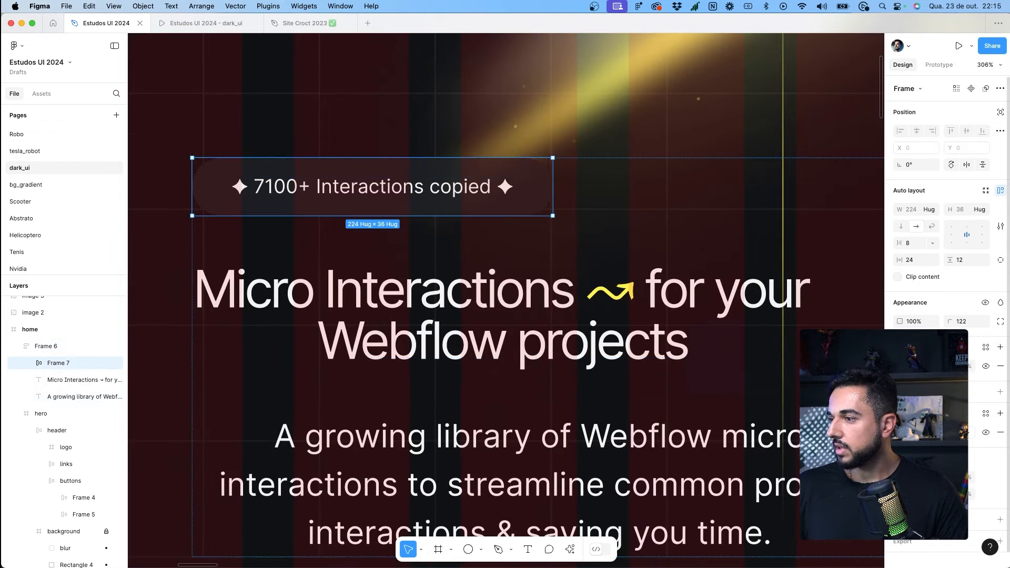
{"action": "key", "text": "Tab"}
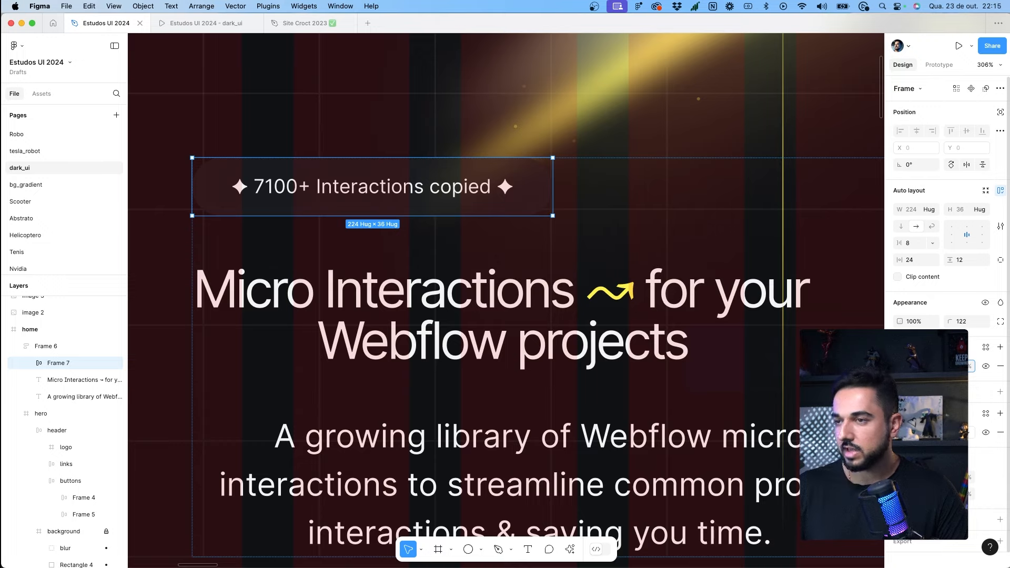
{"action": "scroll", "coordinate": [824, 272], "scroll_direction": "down", "scroll_amount": 3}
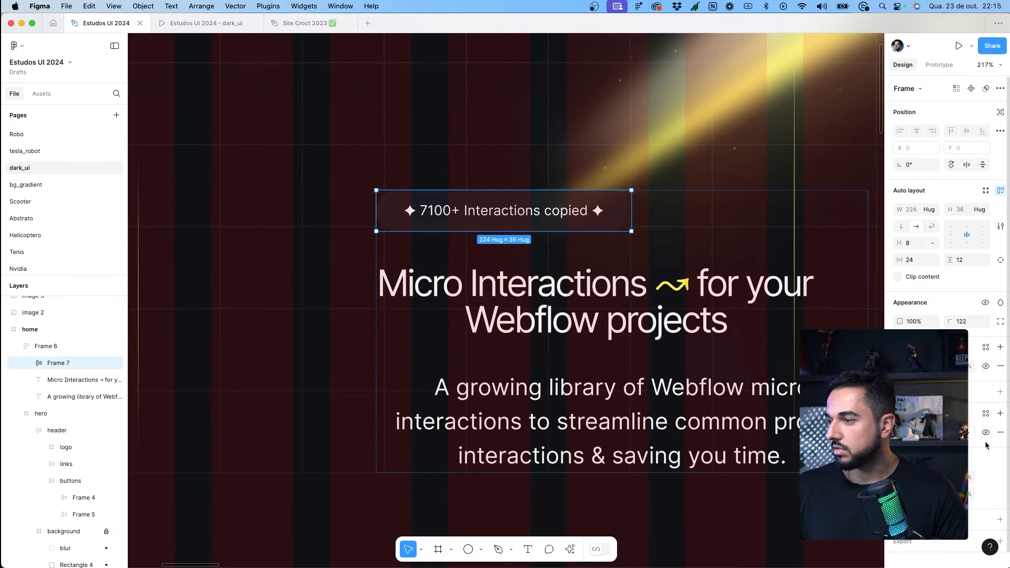
Step: Add a subtle dark stroke to the badge and hide the layout grid
{"action": "left_click", "coordinate": [1000, 392]}
{"action": "left_click", "coordinate": [899, 551]}
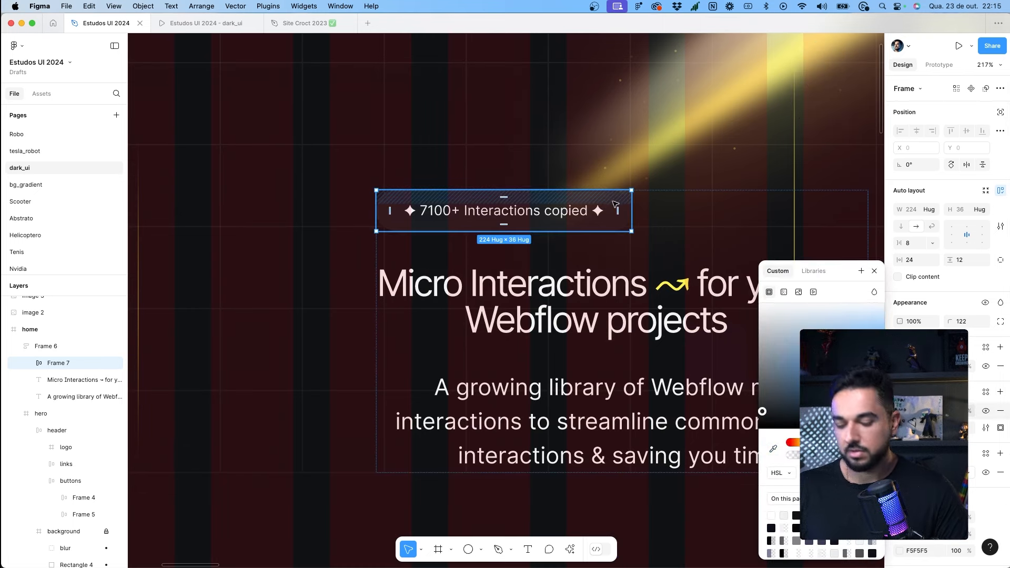
{"action": "key", "text": "ctrl+g"}
{"action": "left_click_drag", "start_coordinate": [763, 413], "coordinate": [761, 411]}
{"action": "left_click", "coordinate": [586, 228]}
{"action": "scroll", "coordinate": [586, 230], "scroll_direction": "down", "scroll_amount": 6}
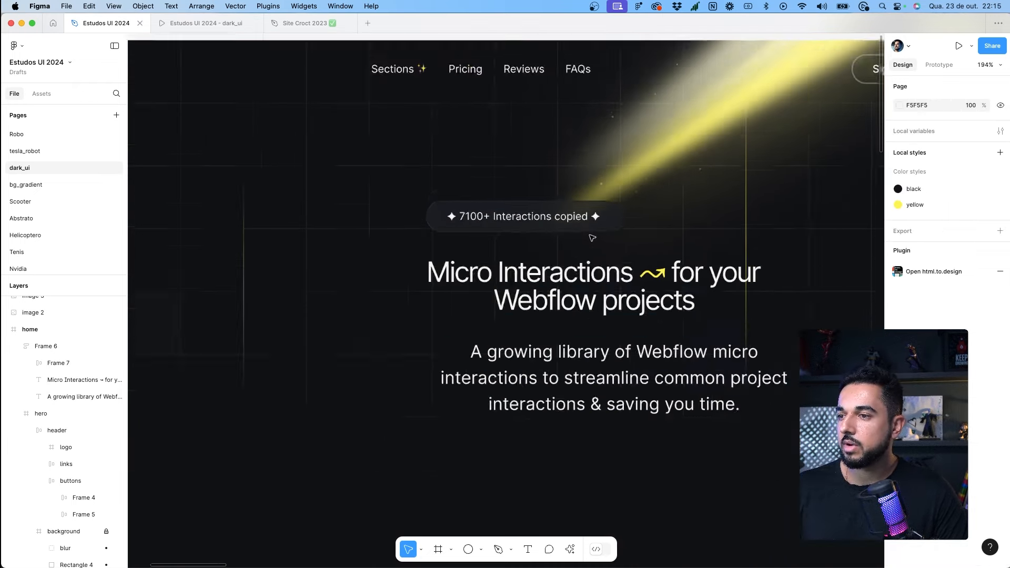
Step: Set the headline's font size to 80
{"action": "left_click", "coordinate": [582, 274]}
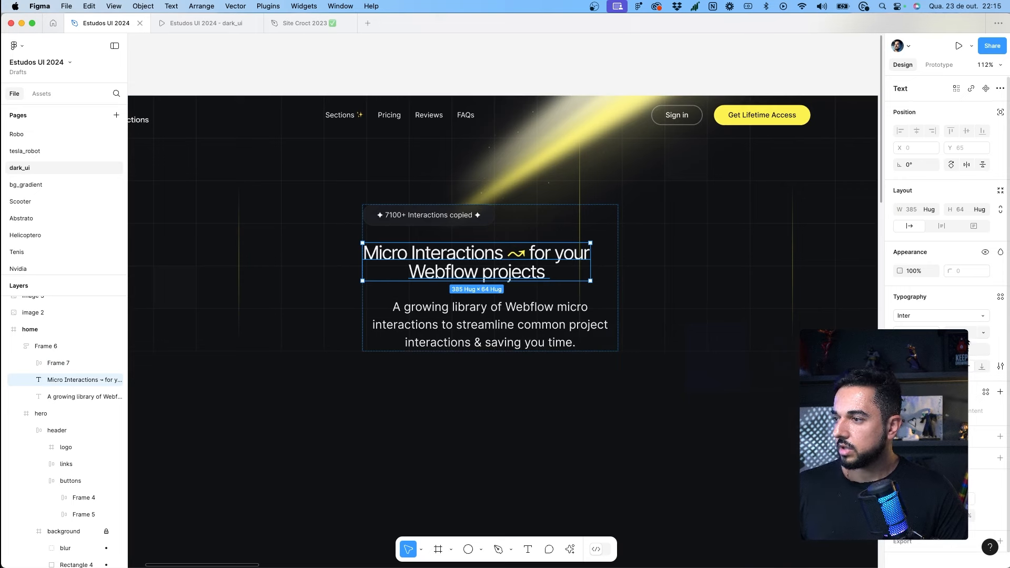
{"action": "type", "text": "80"}
{"action": "key", "text": "Return"}
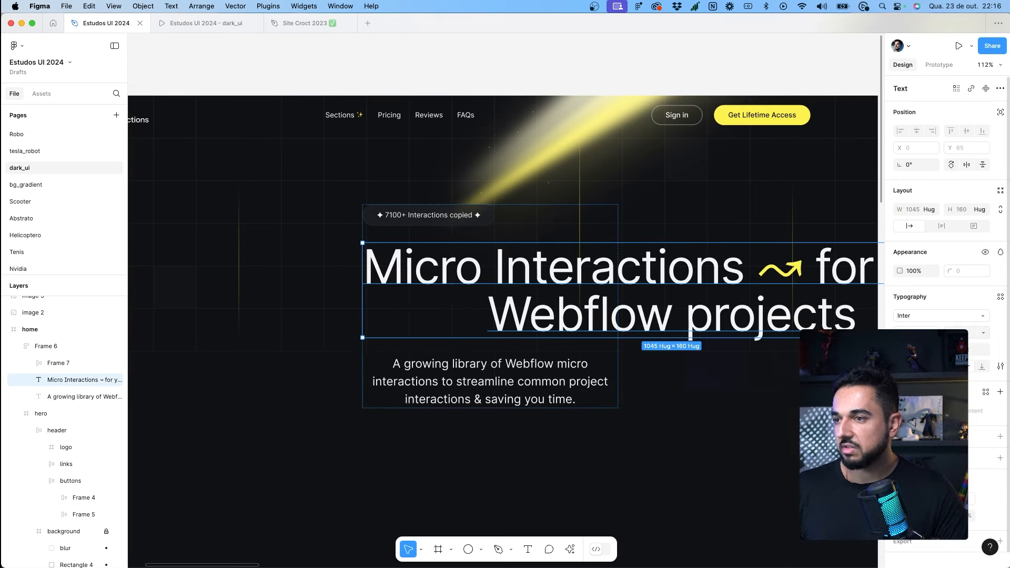
{"action": "key", "text": "Escape"}
Step: Make the hero content block's width hug its contents and centre the block horizontally in the home frame
{"action": "left_click", "coordinate": [503, 219]}
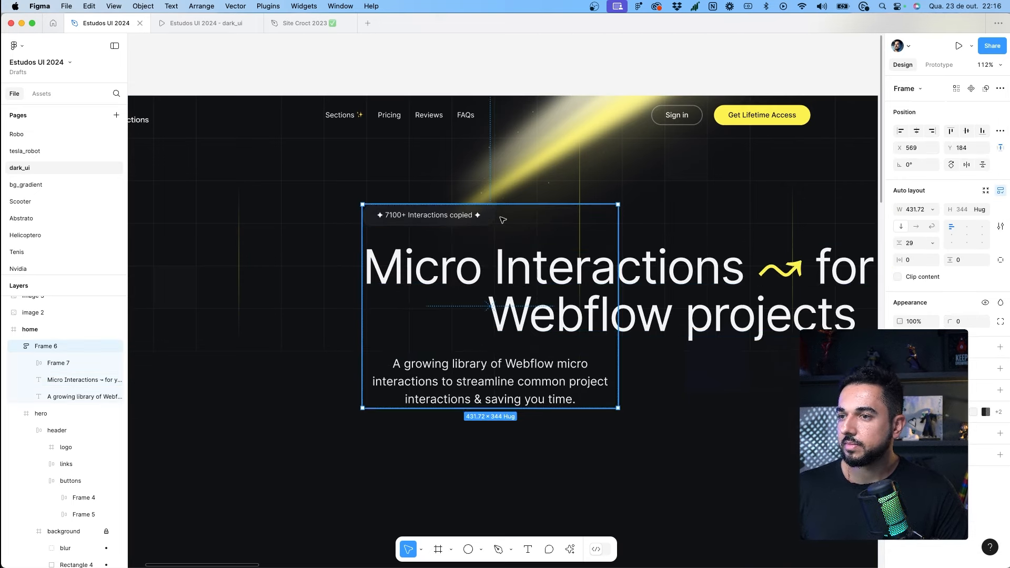
{"action": "left_click", "coordinate": [926, 216]}
{"action": "left_click", "coordinate": [926, 222]}
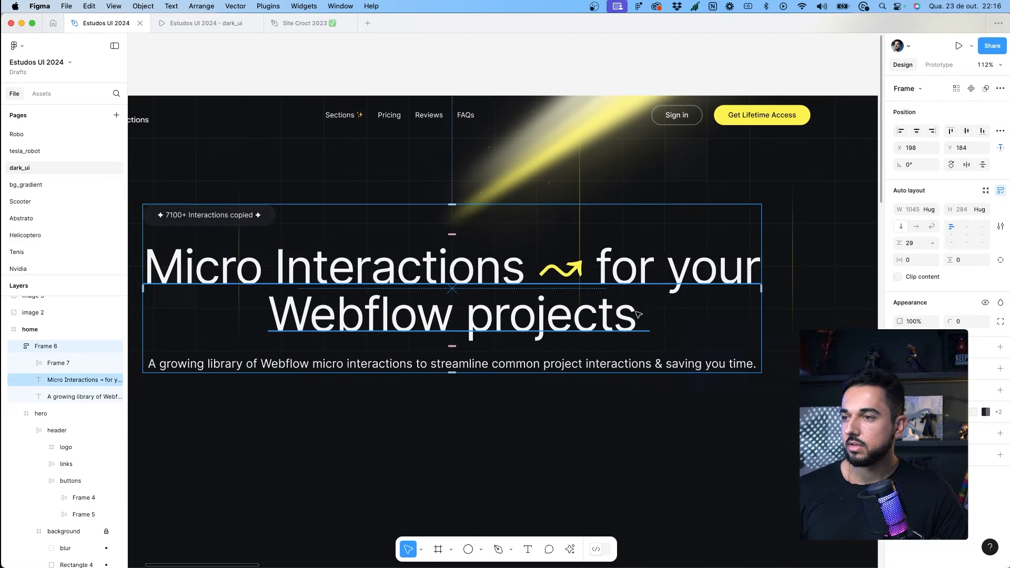
Step: Set the headline's font size to 72
{"action": "scroll", "coordinate": [657, 299], "scroll_direction": "down", "scroll_amount": 3}
{"action": "left_click", "coordinate": [658, 299]}
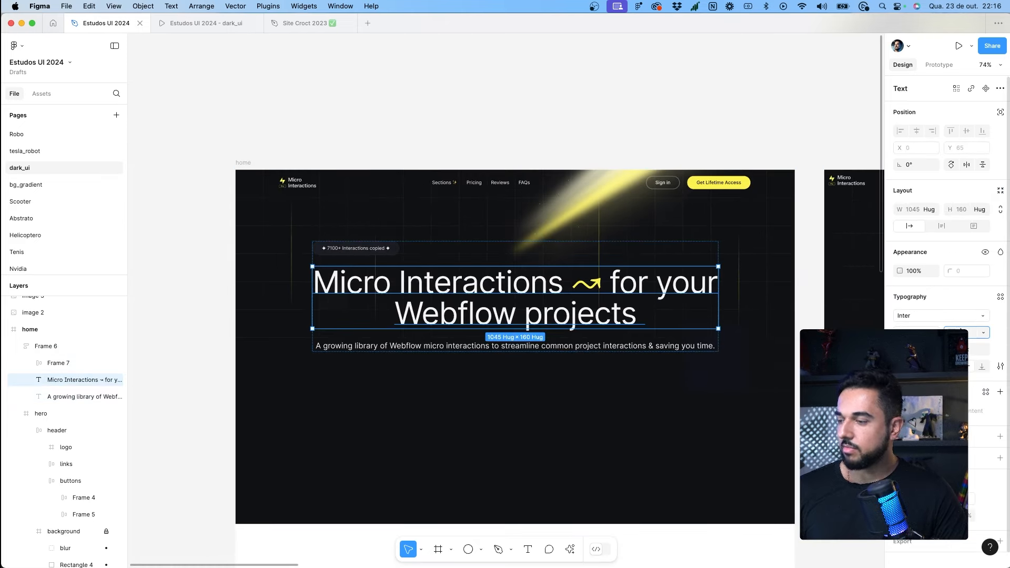
{"action": "type", "text": "72"}
{"action": "key", "text": "Return"}
Step: Compare the headline with the reference and inspect the typography of the imported page's headline text
{"action": "scroll", "coordinate": [604, 368], "scroll_direction": "down", "scroll_amount": 3}
{"action": "scroll", "coordinate": [604, 368], "scroll_direction": "right", "scroll_amount": 10}
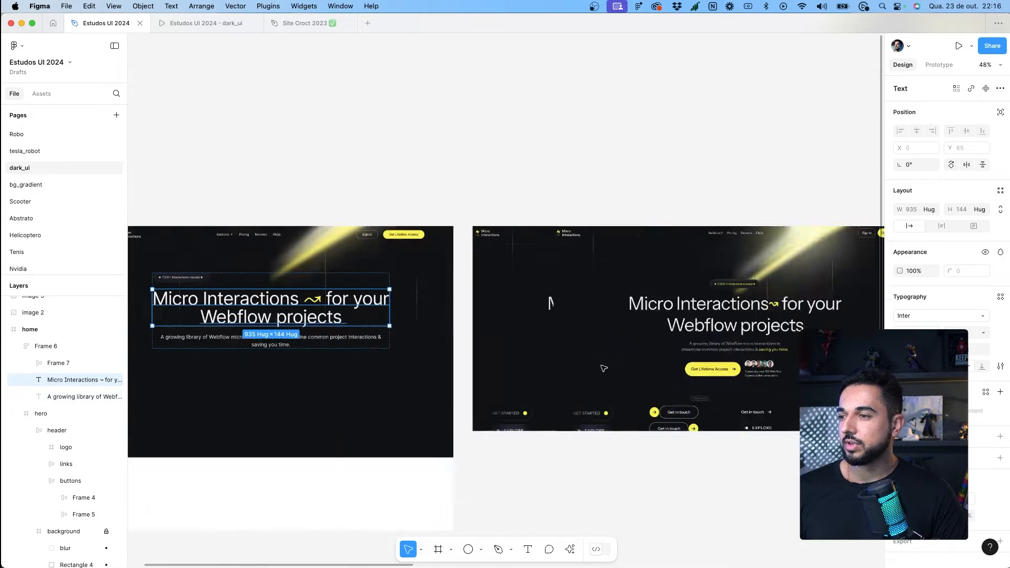
{"action": "scroll", "coordinate": [603, 368], "scroll_direction": "right", "scroll_amount": 10}
{"action": "scroll", "coordinate": [615, 366], "scroll_direction": "down", "scroll_amount": 1}
{"action": "left_click", "coordinate": [626, 362]}
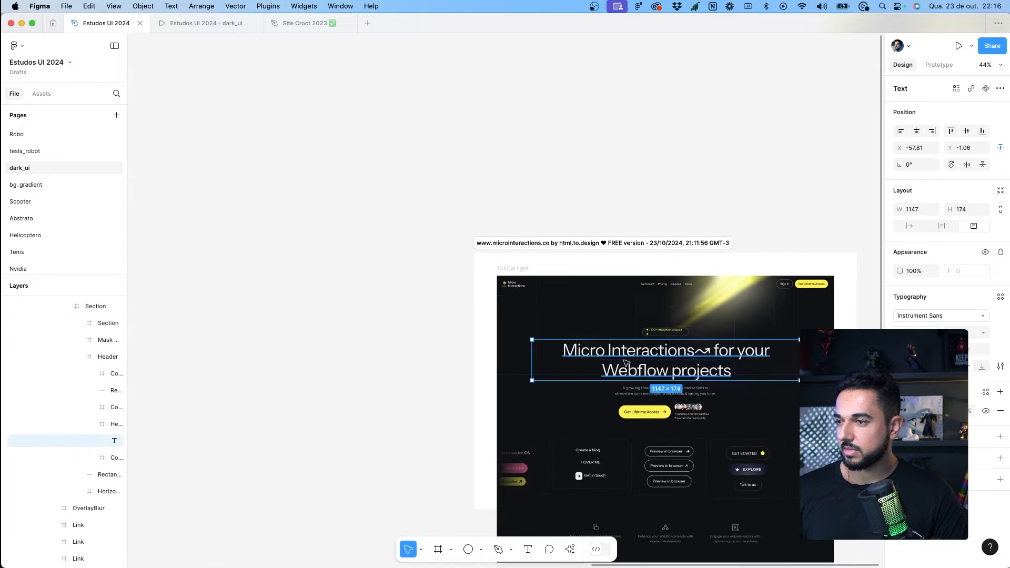
{"action": "scroll", "coordinate": [616, 362], "scroll_direction": "left", "scroll_amount": 10}
{"action": "scroll", "coordinate": [616, 362], "scroll_direction": "left", "scroll_amount": 15}
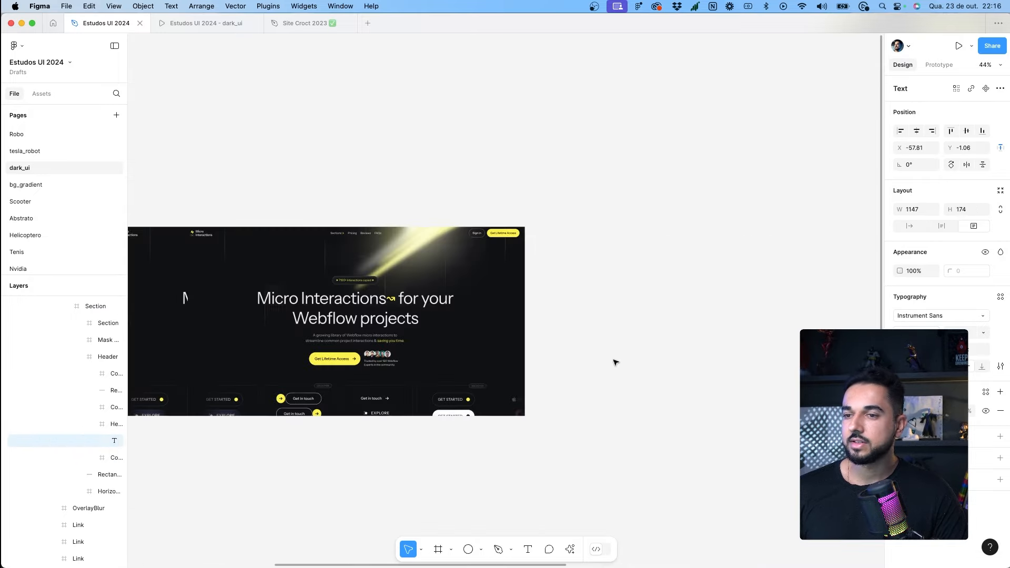
{"action": "scroll", "coordinate": [179, 310], "scroll_direction": "left", "scroll_amount": 3}
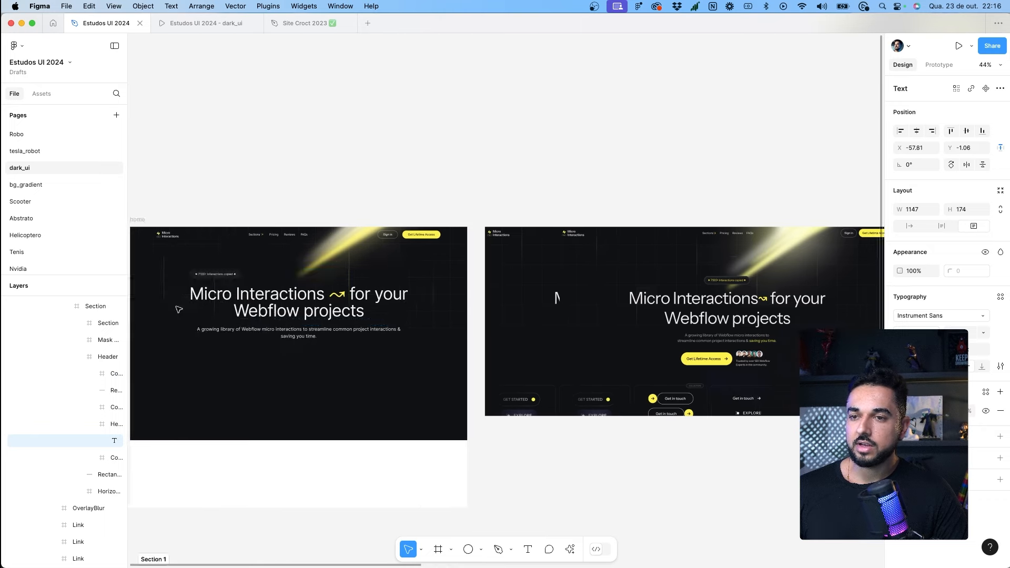
Step: Increase the headline's line height to bring its two-line text box to 158 high
{"action": "scroll", "coordinate": [193, 301], "scroll_direction": "up", "scroll_amount": 3}
{"action": "left_click", "coordinate": [201, 297], "text": "super"}
{"action": "scroll", "coordinate": [284, 295], "scroll_direction": "up", "scroll_amount": 3}
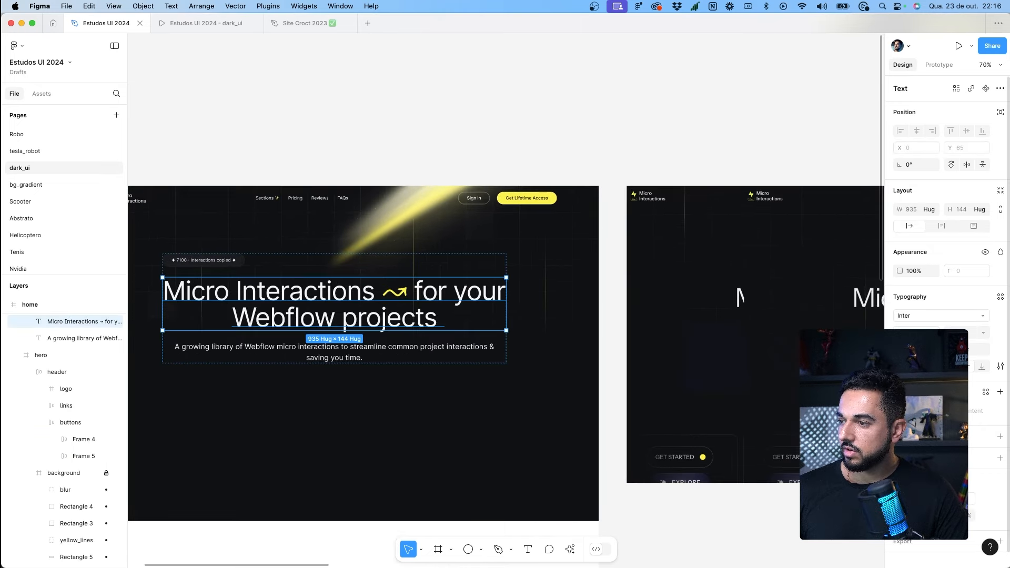
{"action": "key", "text": "Return"}
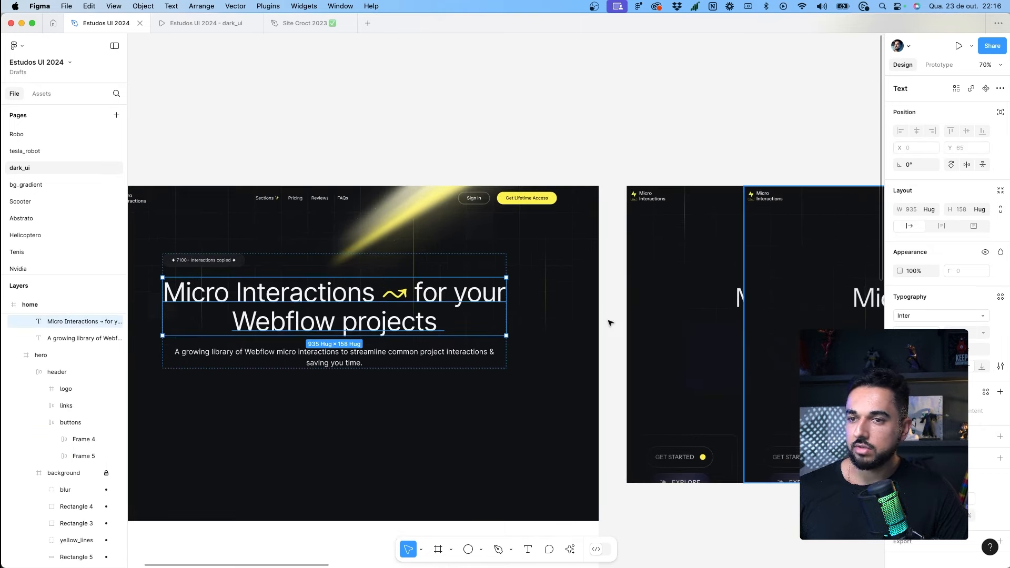
{"action": "scroll", "coordinate": [221, 296], "scroll_direction": "up", "scroll_amount": 2}
{"action": "key", "text": "Escape"}
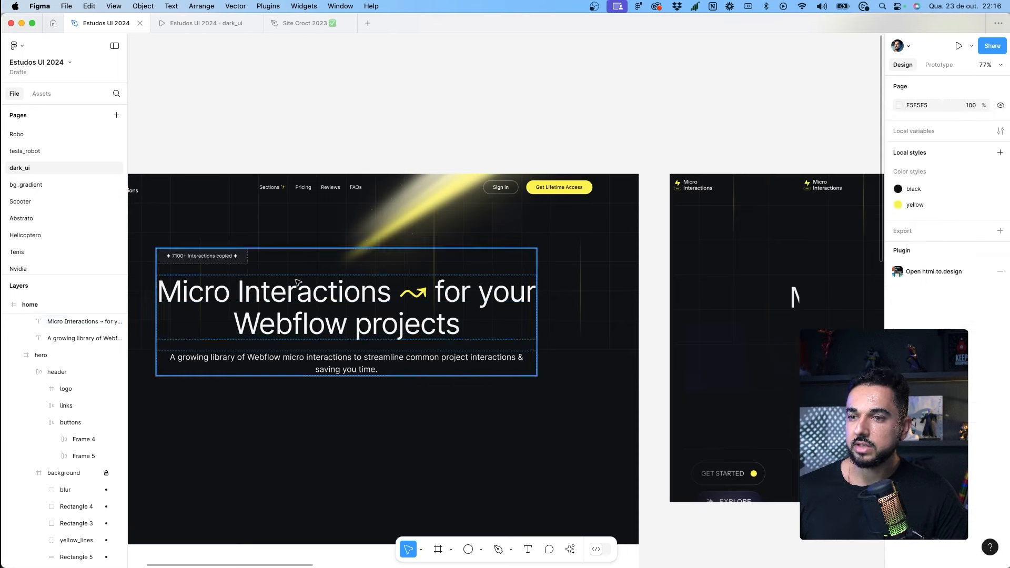
Step: Centre-align the badge, headline and description within their auto layout frame
{"action": "left_click", "coordinate": [295, 279]}
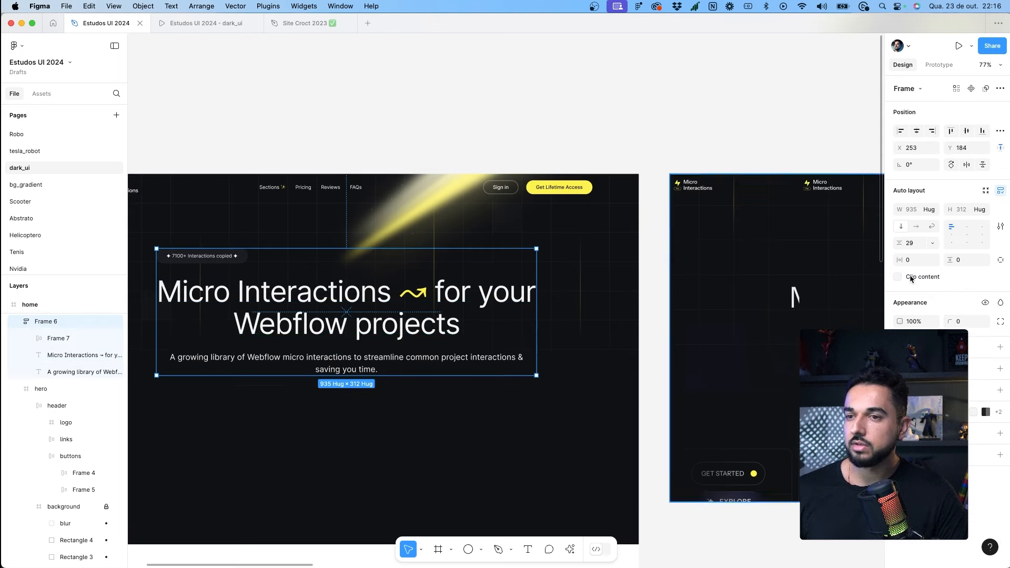
{"action": "left_click", "coordinate": [967, 237]}
{"action": "scroll", "coordinate": [354, 268], "scroll_direction": "up", "scroll_amount": 4}
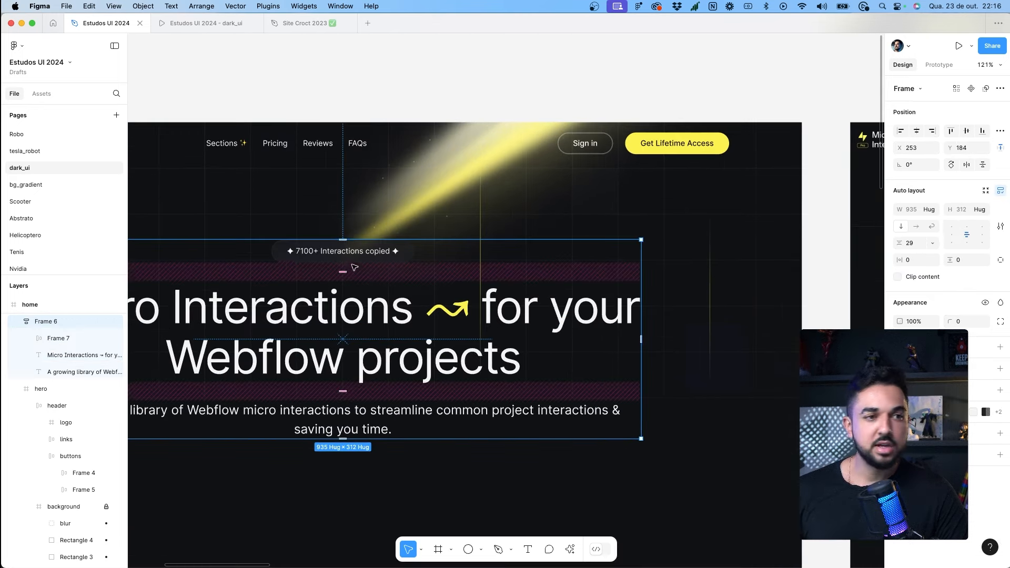
{"action": "scroll", "coordinate": [463, 100], "scroll_direction": "down", "scroll_amount": 2}
{"action": "left_click", "coordinate": [449, 131]}
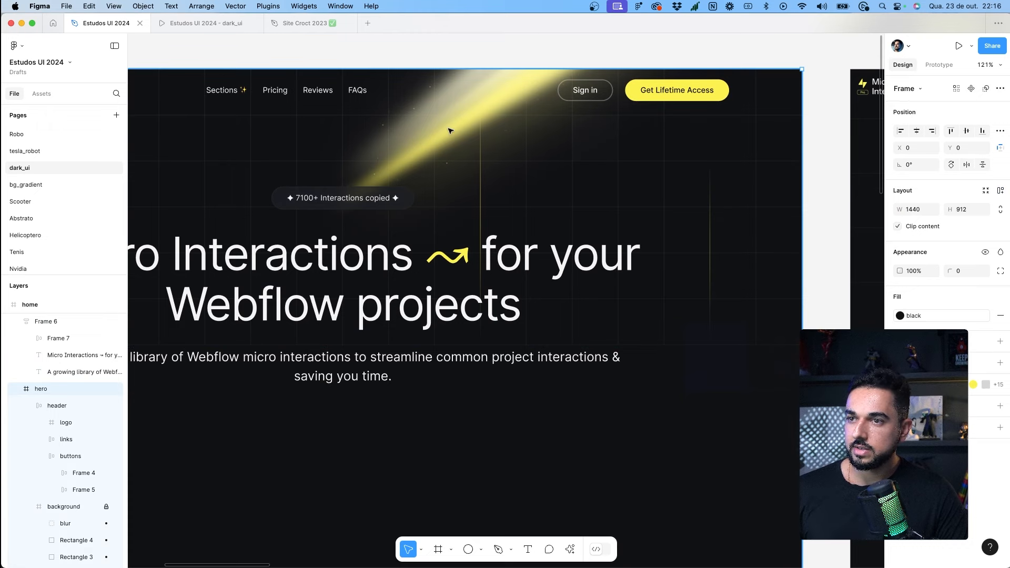
Step: Unlock the background frame, move its blurred beam group to X 669, Y -158, and lock the background again
{"action": "right_click", "coordinate": [450, 130]}
{"action": "key", "text": "Escape"}
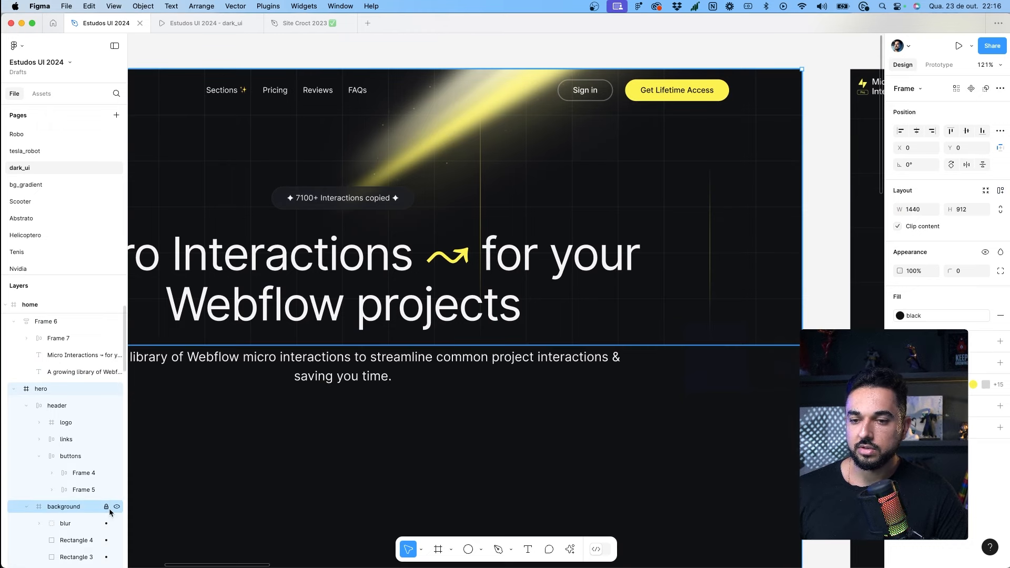
{"action": "left_click", "coordinate": [59, 529]}
{"action": "left_click_drag", "start_coordinate": [337, 208], "coordinate": [323, 217]}
{"action": "left_click_drag", "start_coordinate": [474, 121], "coordinate": [462, 125]}
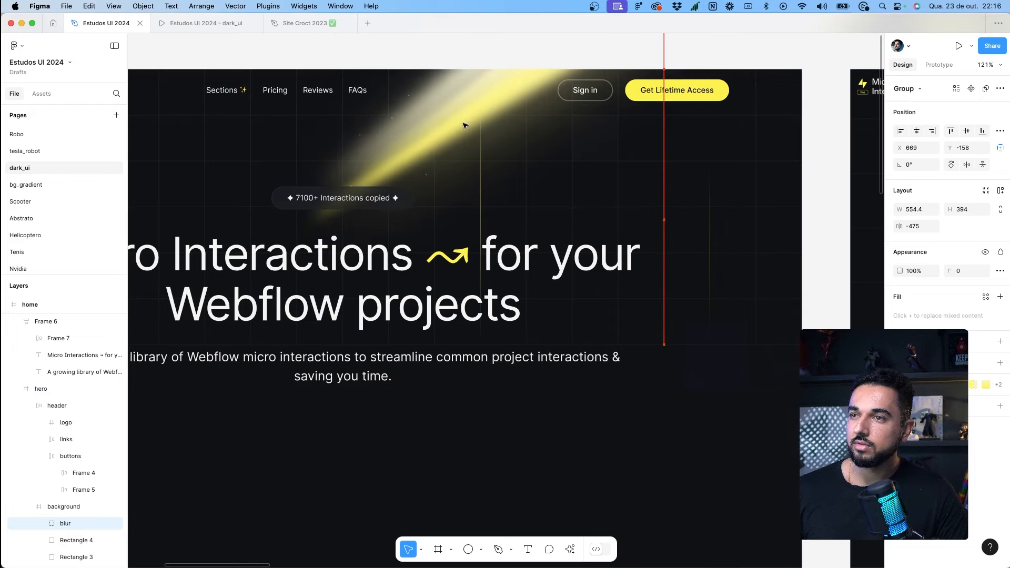
{"action": "key", "text": "Escape"}
{"action": "left_click", "coordinate": [492, 298]}
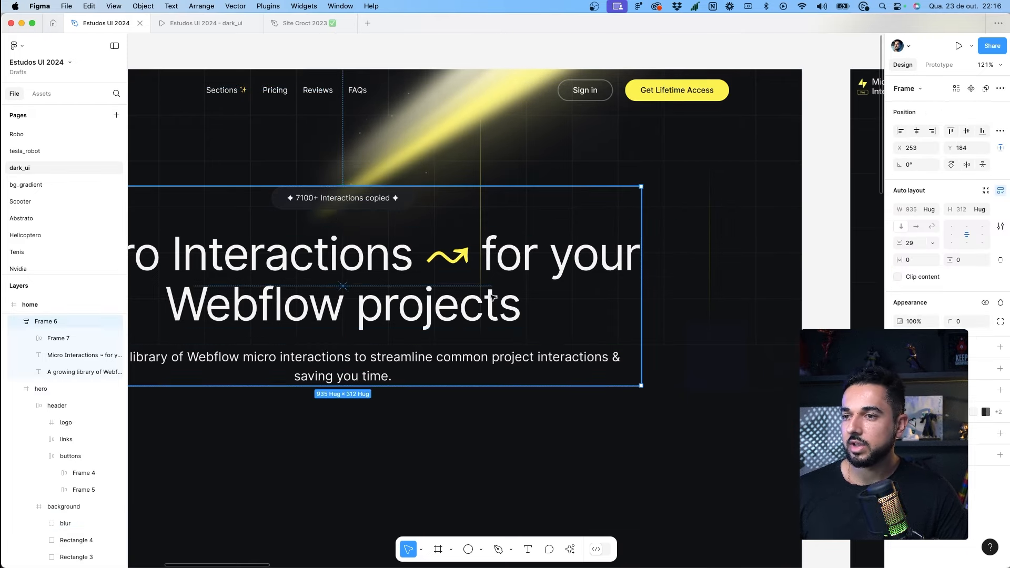
{"action": "left_click", "coordinate": [63, 507]}
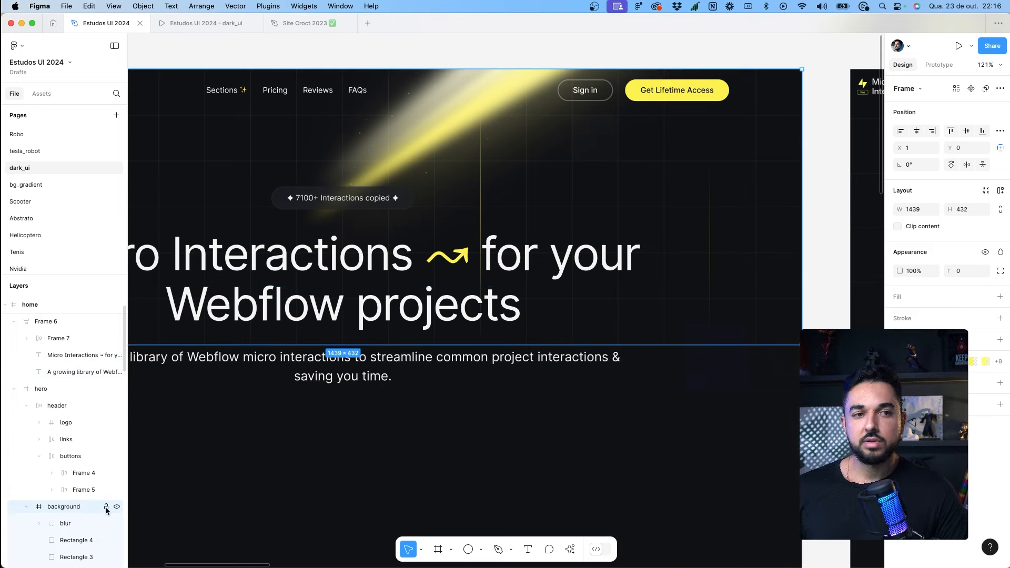
{"action": "left_click", "coordinate": [106, 507]}
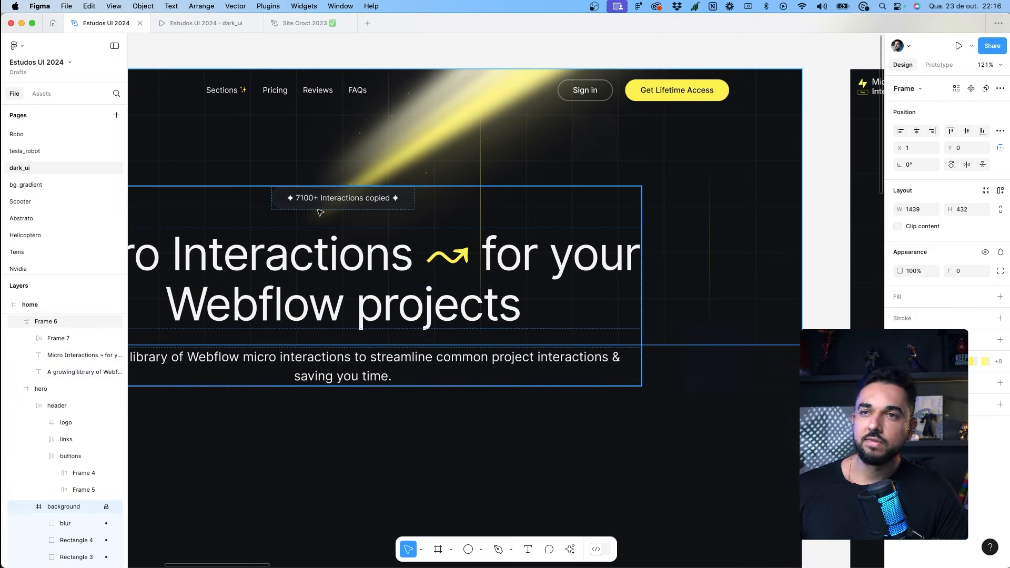
Step: Move the frame holding the badge, headline and description up to Y 169, comparing its placement in the prototype preview
{"action": "key", "text": "ctrl+Tab"}
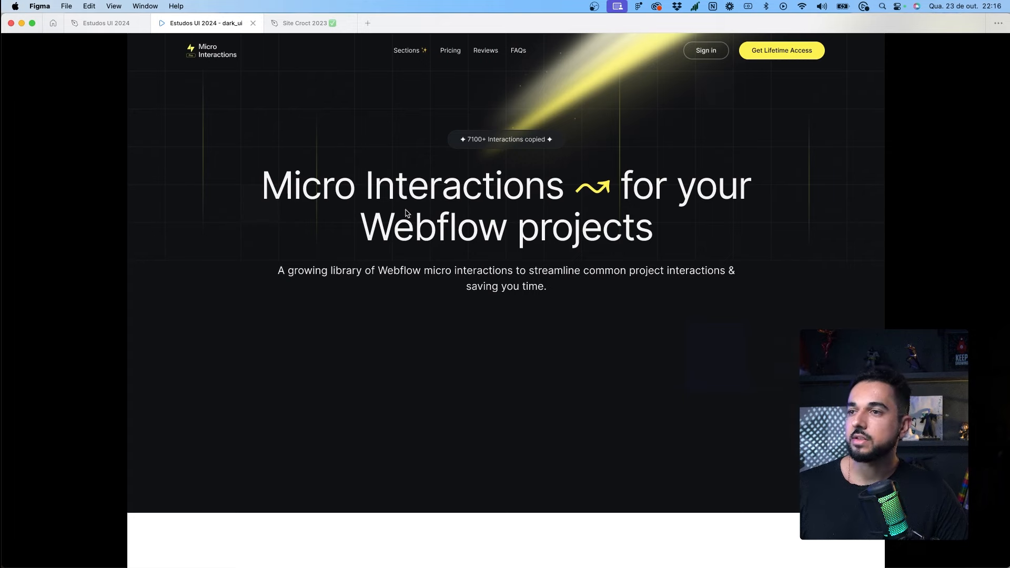
{"action": "left_click", "coordinate": [84, 23]}
{"action": "left_click_drag", "start_coordinate": [397, 220], "coordinate": [394, 221]}
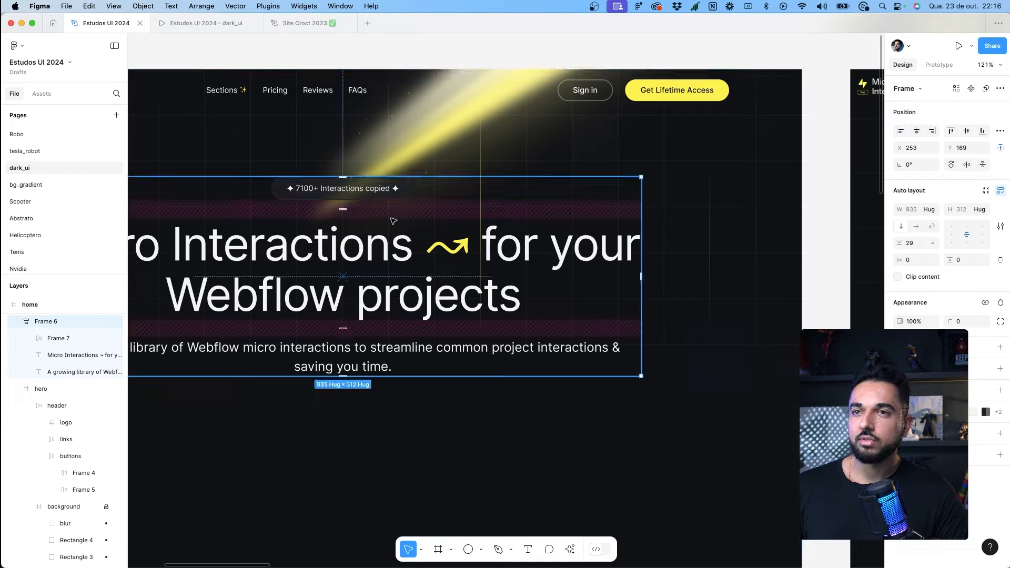
{"action": "key", "text": "ctrl+Tab"}
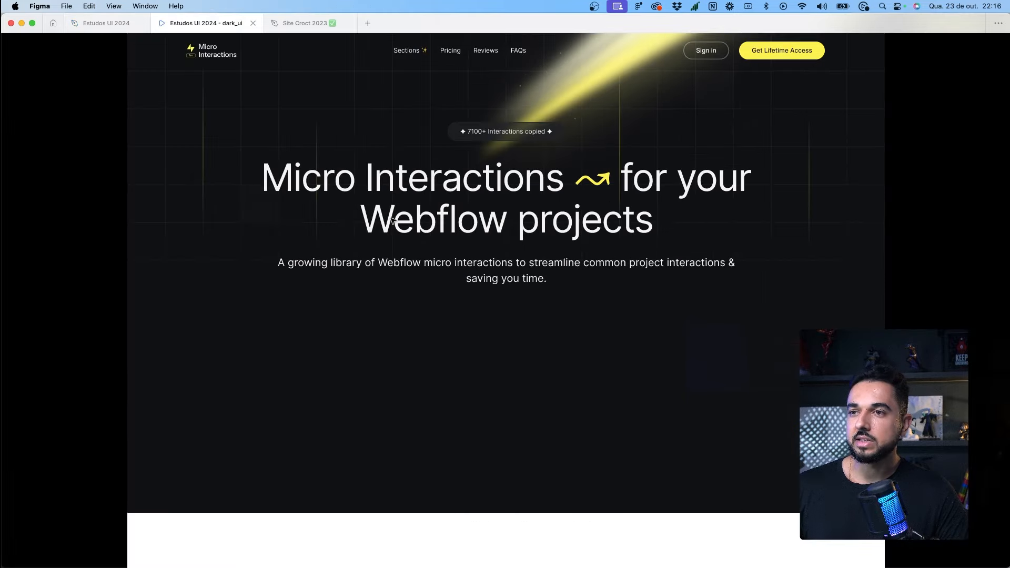
{"action": "left_click", "coordinate": [143, 25]}
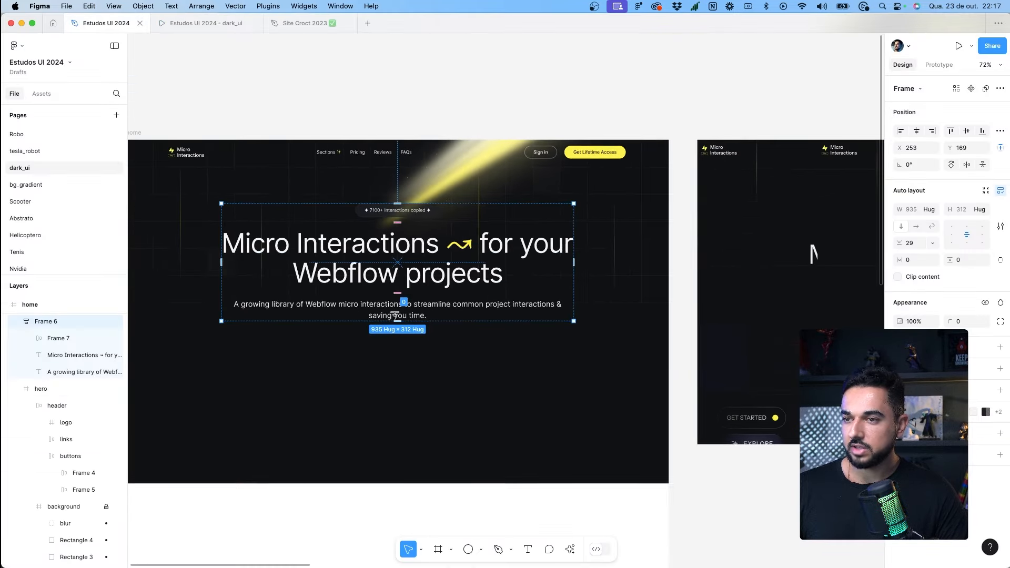
Step: Following the reference's description, reduce the description's text size and narrow its box to 449 wide over two lines
{"action": "left_click", "coordinate": [396, 316]}
{"action": "scroll", "coordinate": [474, 311], "scroll_direction": "right", "scroll_amount": 15}
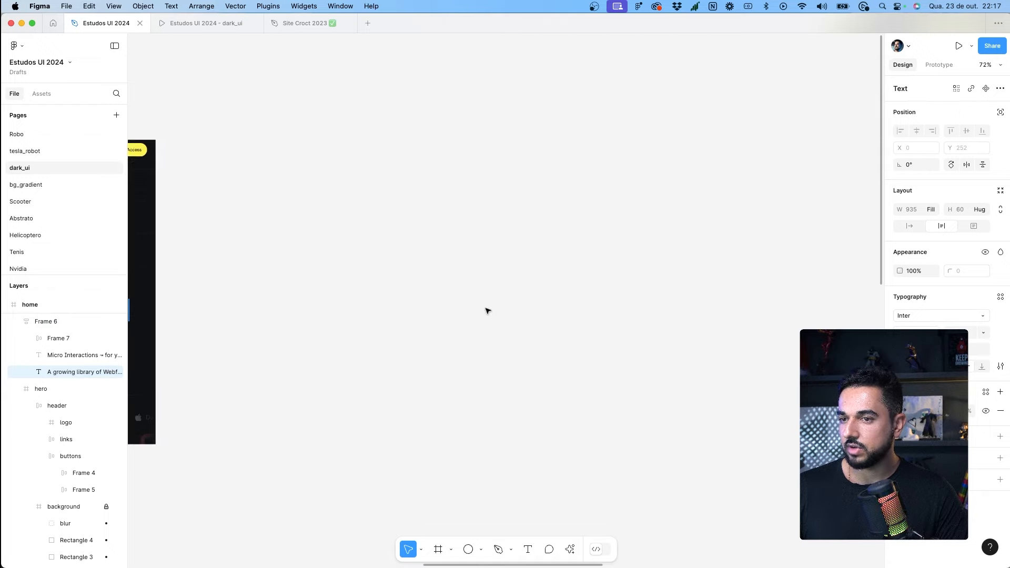
{"action": "scroll", "coordinate": [487, 311], "scroll_direction": "right", "scroll_amount": 10}
{"action": "left_click", "coordinate": [468, 404]}
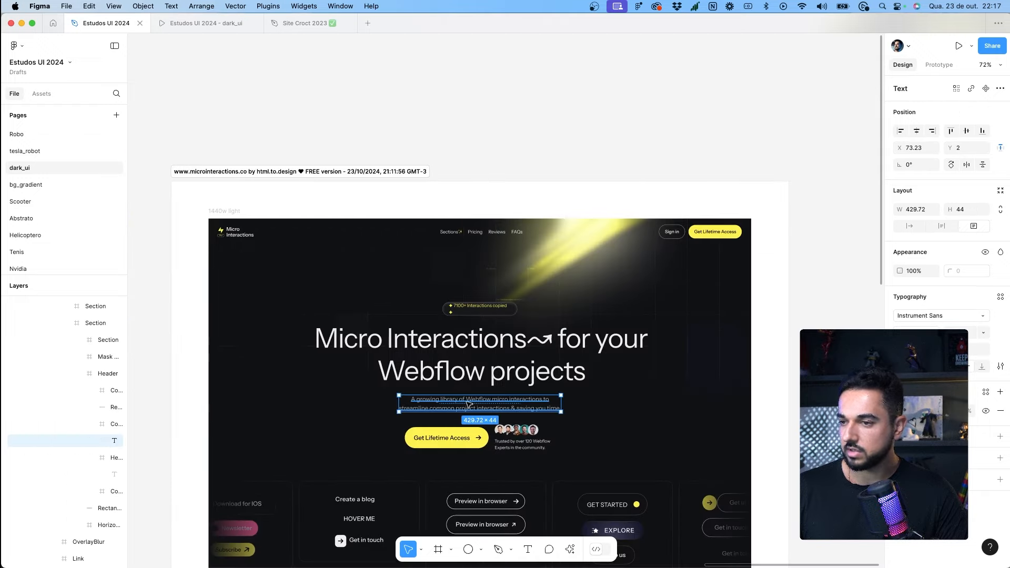
{"action": "scroll", "coordinate": [469, 404], "scroll_direction": "left", "scroll_amount": 20}
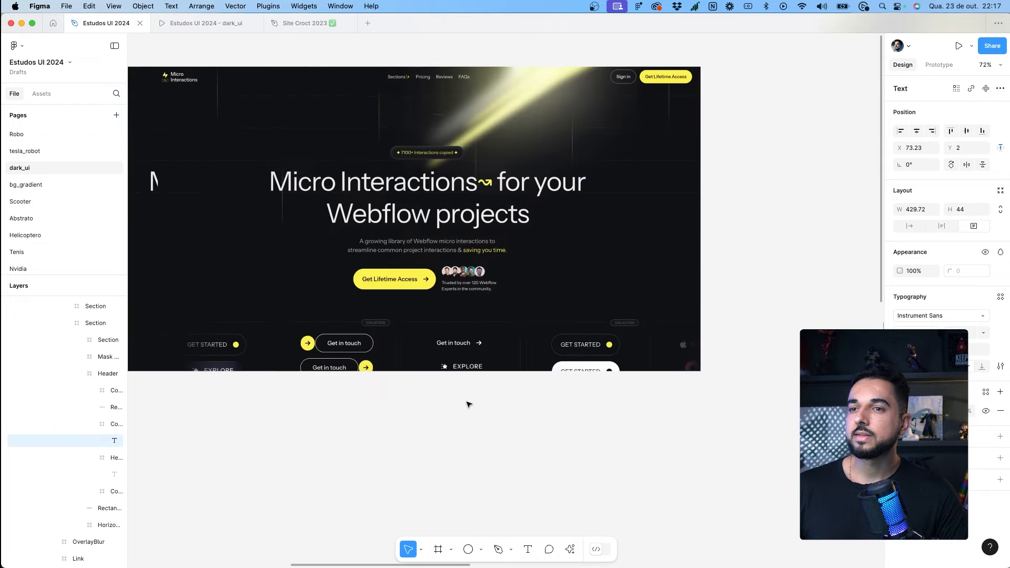
{"action": "scroll", "coordinate": [468, 404], "scroll_direction": "left", "scroll_amount": 10}
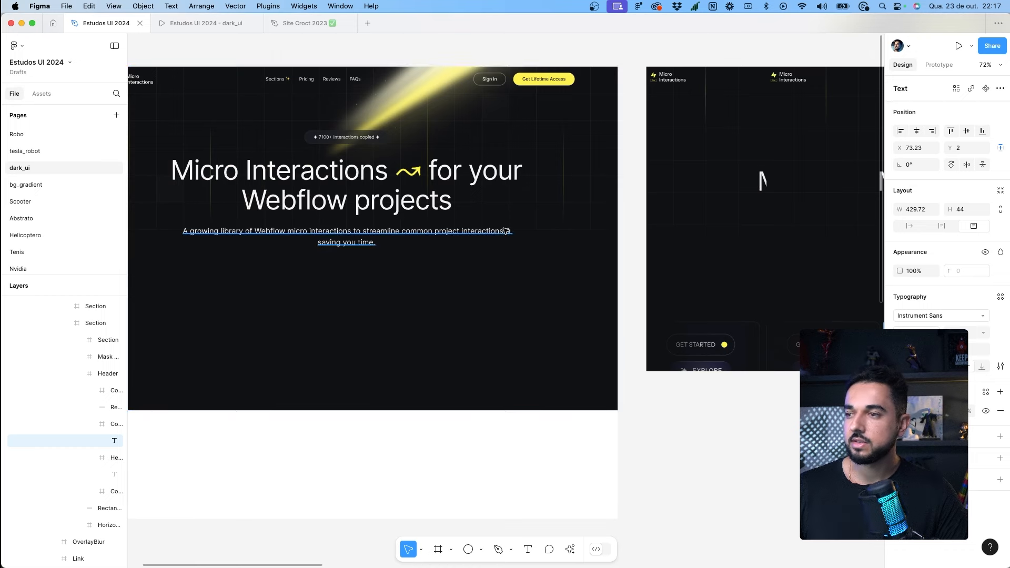
{"action": "left_click", "coordinate": [346, 232]}
{"action": "scroll", "coordinate": [346, 232], "scroll_direction": "up", "scroll_amount": 3}
{"action": "left_click_drag", "start_coordinate": [592, 233], "coordinate": [467, 232]}
{"action": "scroll", "coordinate": [467, 231], "scroll_direction": "left", "scroll_amount": 3}
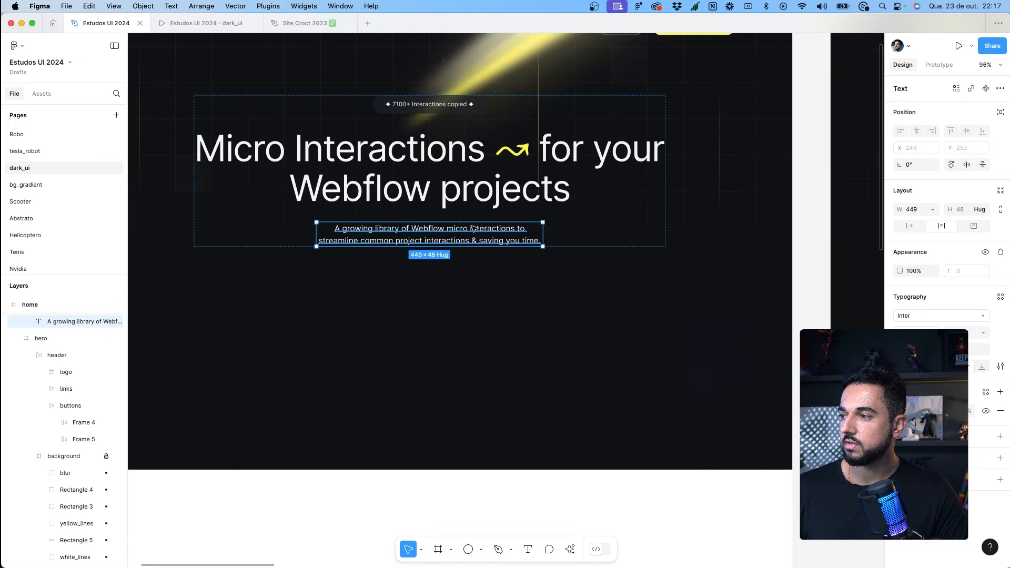
Step: Darken the description's text fill to grey and check it in the prototype preview
{"action": "left_click", "coordinate": [901, 410]}
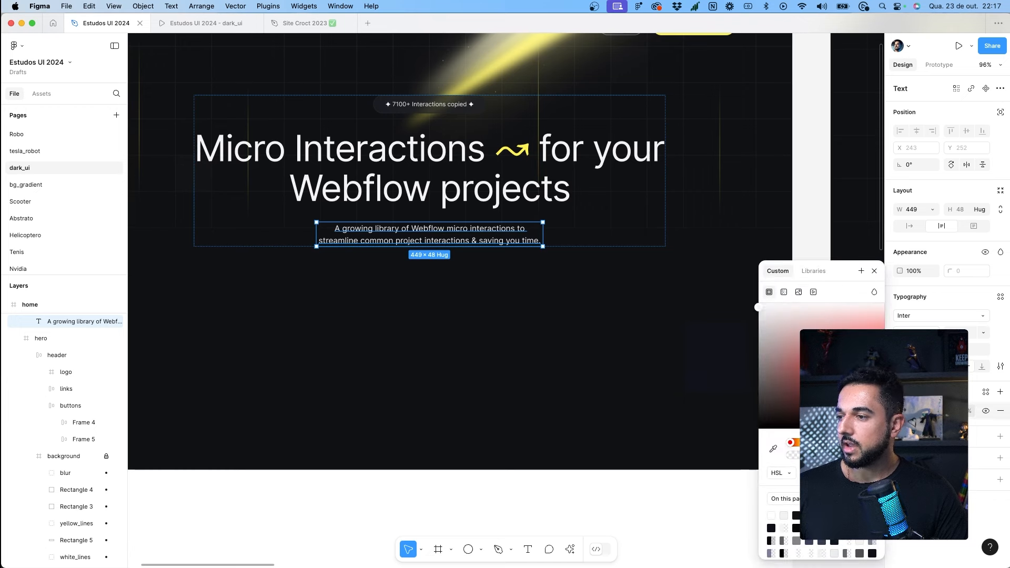
{"action": "left_click_drag", "start_coordinate": [763, 318], "coordinate": [730, 342]}
{"action": "key", "text": "ctrl+Tab"}
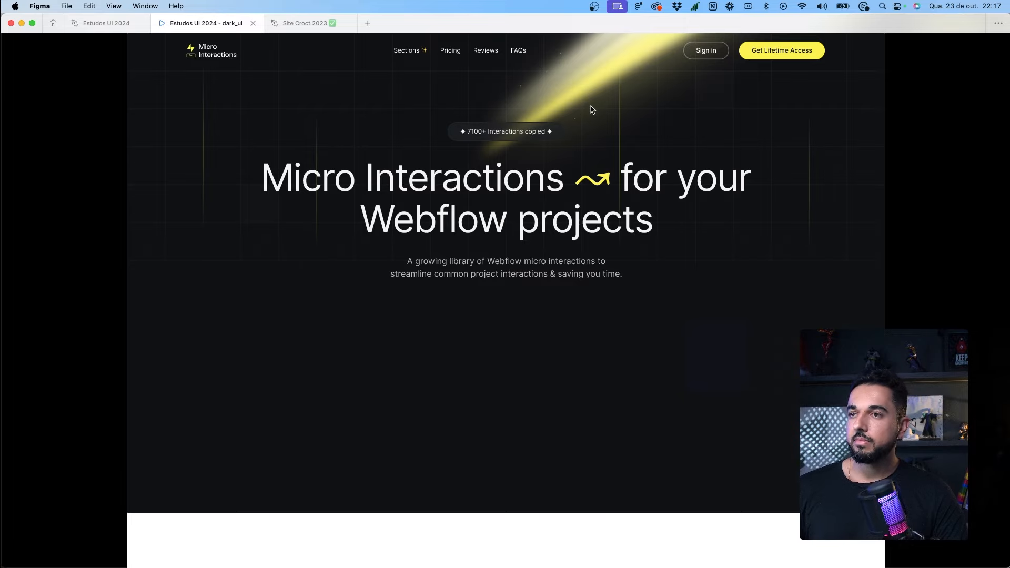
{"action": "left_click", "coordinate": [112, 24]}
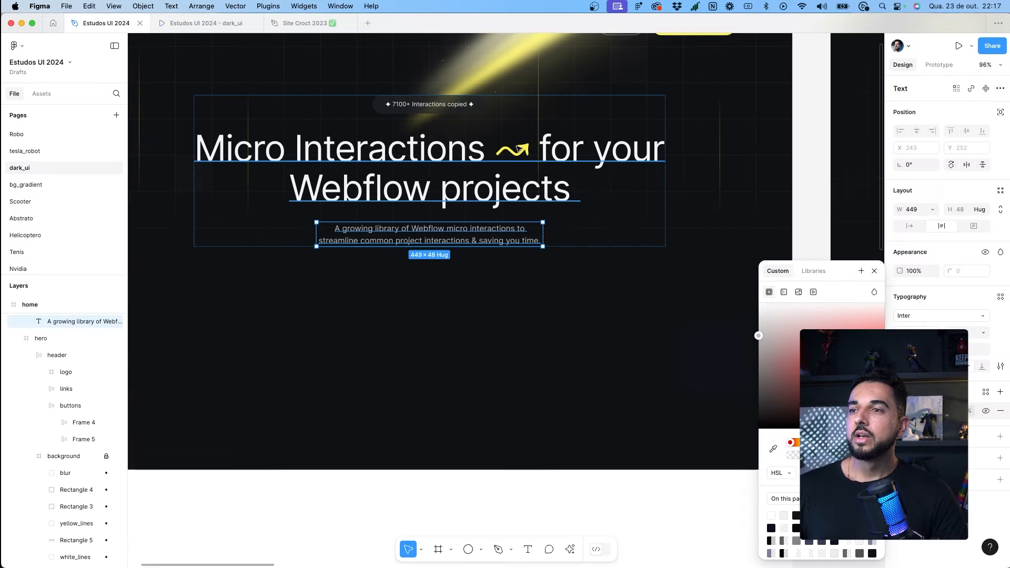
Step: Ungroup the auto layout frame so the badge, headline and description are separate layers
{"action": "key", "text": "shift+a"}
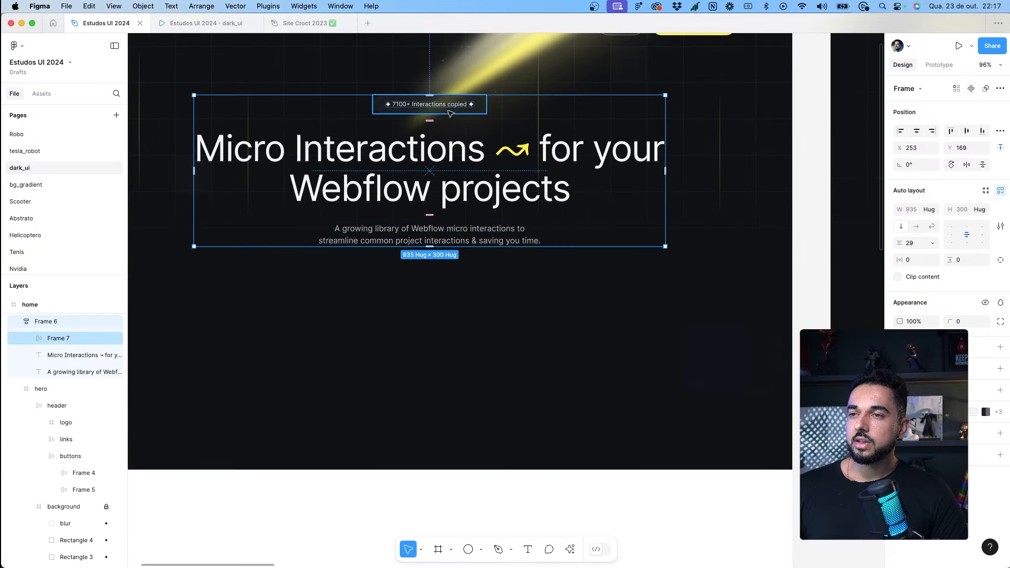
{"action": "scroll", "coordinate": [452, 117], "scroll_direction": "up", "scroll_amount": 5}
{"action": "left_click_drag", "start_coordinate": [436, 112], "coordinate": [492, 209]}
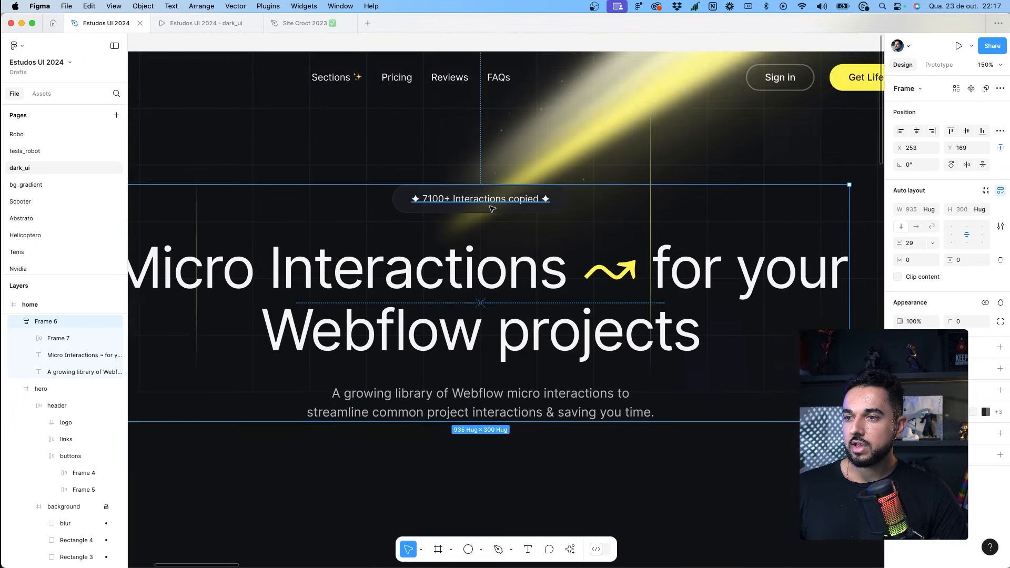
{"action": "key", "text": "super+z"}
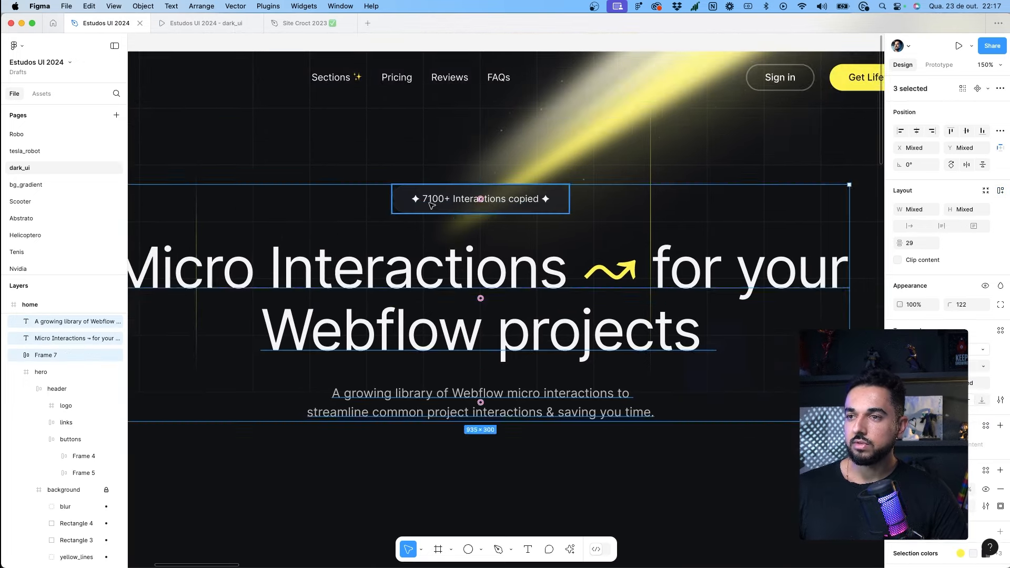
Step: Draw a horizontal line about 142 long with the Pen tool and place it on the badge's top edge at Y 169
{"action": "left_click", "coordinate": [433, 208]}
{"action": "scroll", "coordinate": [443, 192], "scroll_direction": "up", "scroll_amount": 3}
{"action": "scroll", "coordinate": [468, 170], "scroll_direction": "left", "scroll_amount": 3}
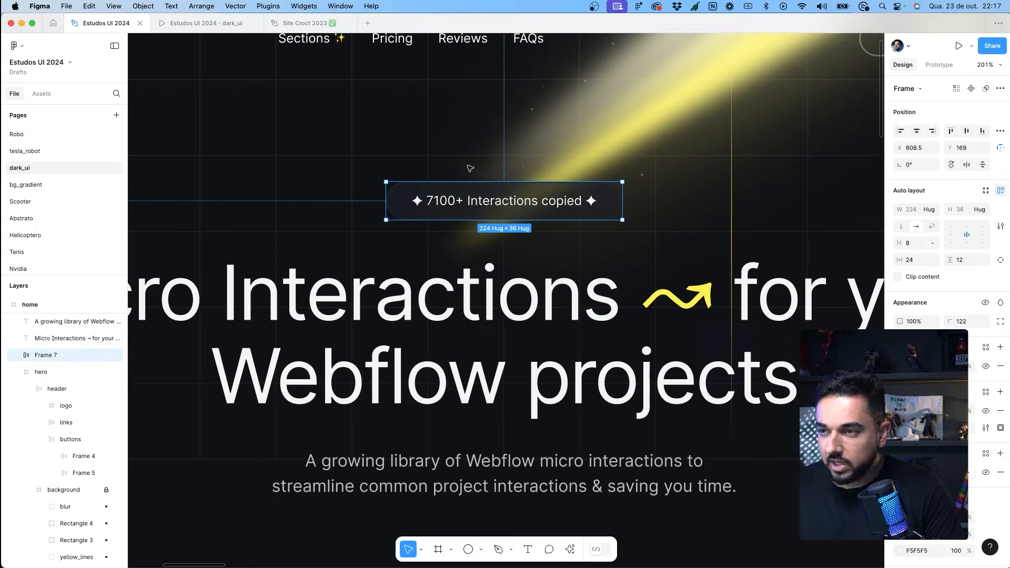
{"action": "key", "text": "p"}
{"action": "left_click", "coordinate": [474, 178]}
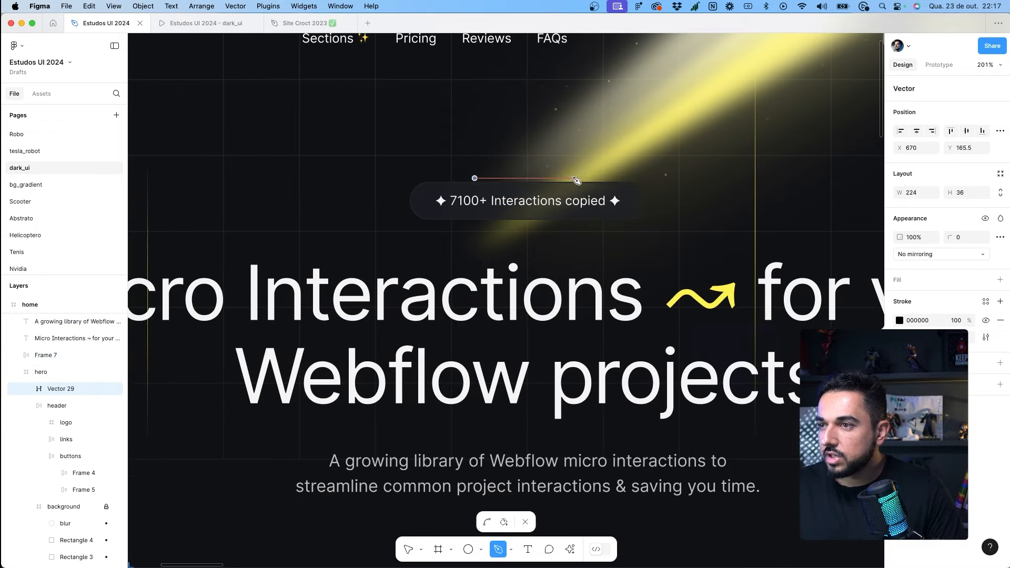
{"action": "left_click", "coordinate": [624, 178]}
{"action": "key", "text": "Escape"}
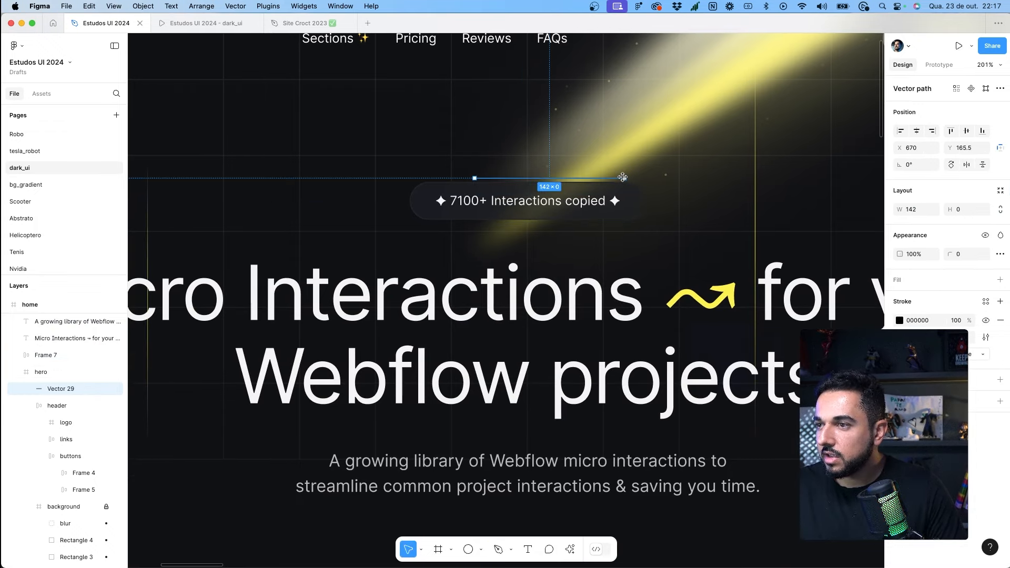
{"action": "left_click", "coordinate": [605, 187]}
{"action": "left_click_drag", "start_coordinate": [602, 180], "coordinate": [600, 188]}
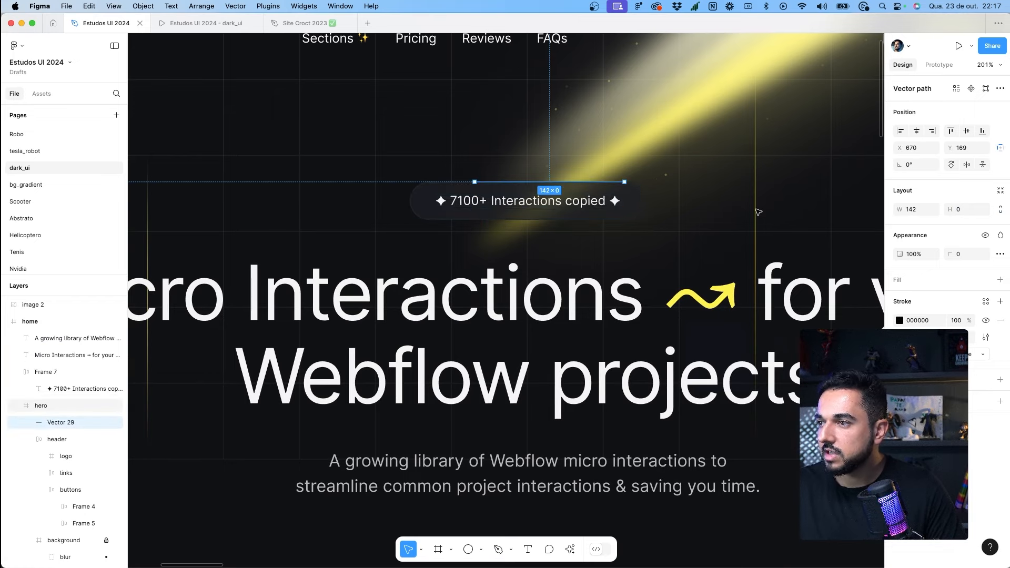
Step: Copy the radial gradient stroke of a yellow background line onto the badge's top line, leaving the background locked
{"action": "left_click", "coordinate": [105, 541]}
{"action": "left_click", "coordinate": [149, 355]}
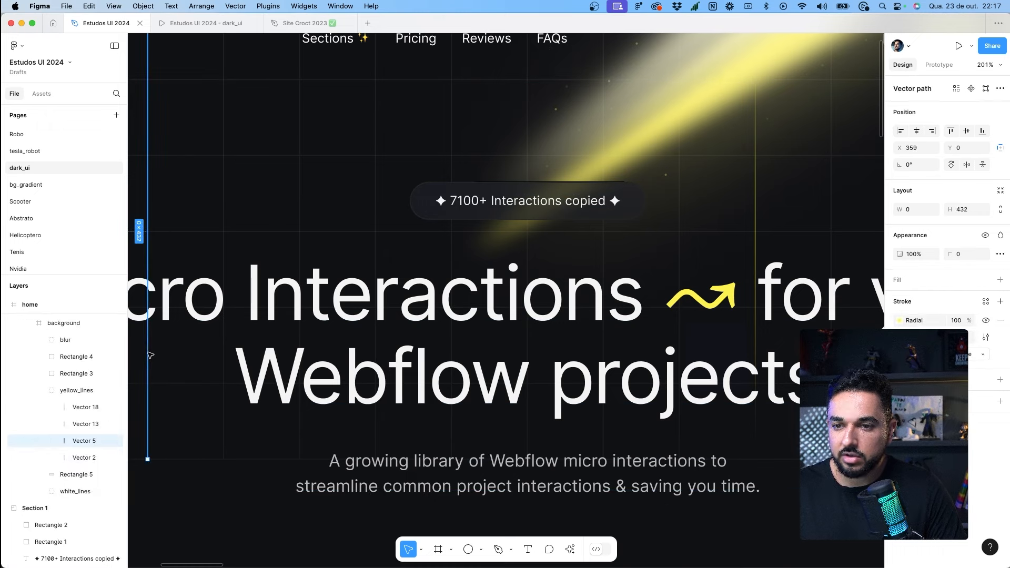
{"action": "scroll", "coordinate": [81, 416], "scroll_direction": "up", "scroll_amount": 1}
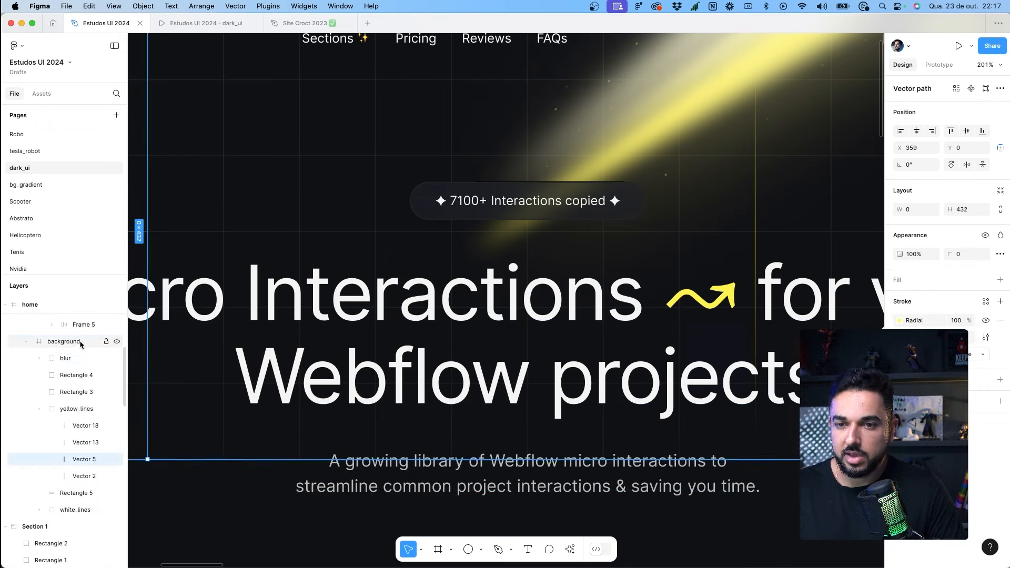
{"action": "left_click", "coordinate": [105, 342]}
{"action": "left_click", "coordinate": [105, 342]}
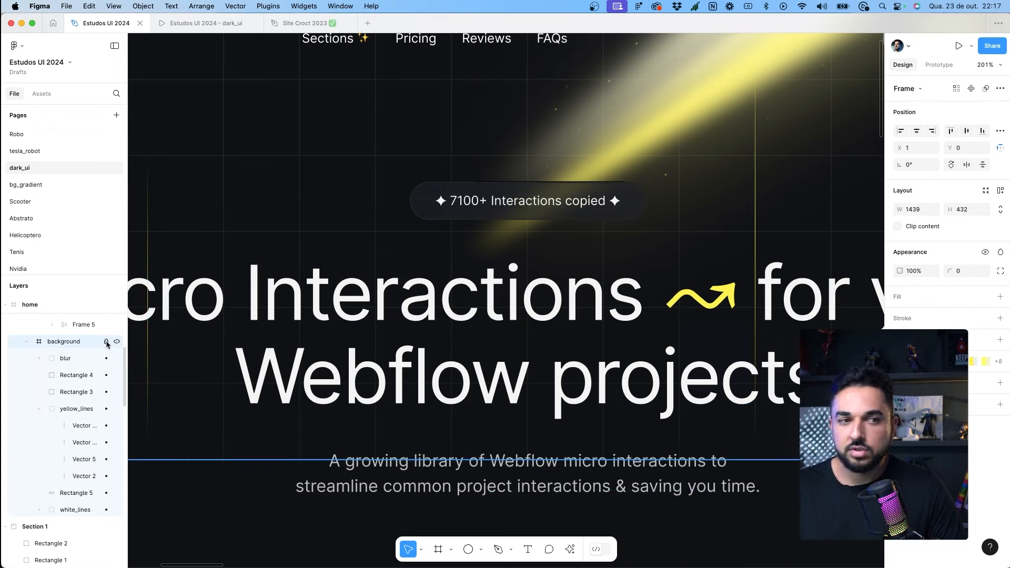
{"action": "left_click", "coordinate": [528, 182]}
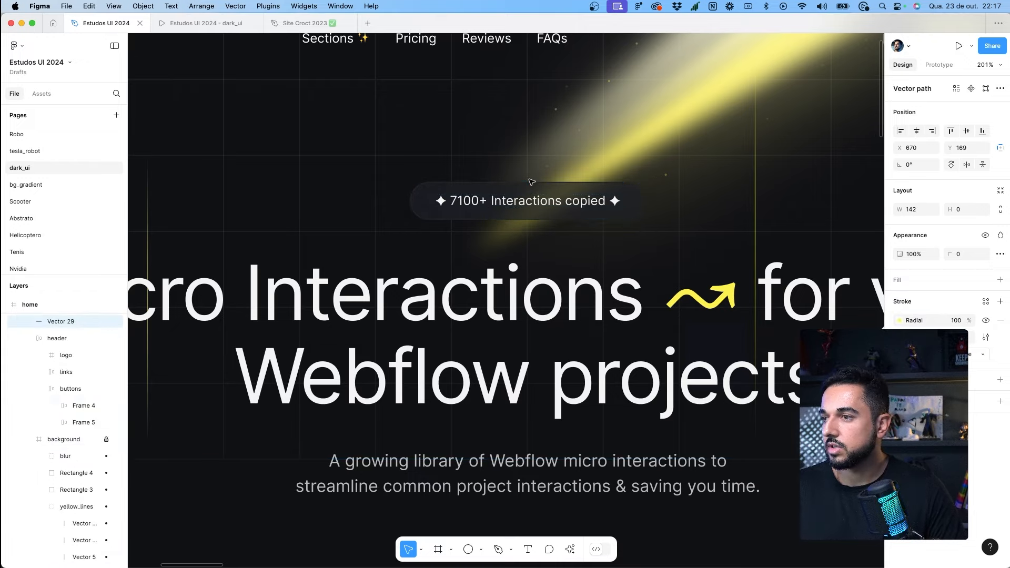
Step: Adjust the radial gradient handles on the badge's top line so its glow centres where the beam meets the badge
{"action": "scroll", "coordinate": [532, 182], "scroll_direction": "up", "scroll_amount": 2}
{"action": "scroll", "coordinate": [532, 182], "scroll_direction": "right", "scroll_amount": 3}
{"action": "left_click", "coordinate": [900, 320]}
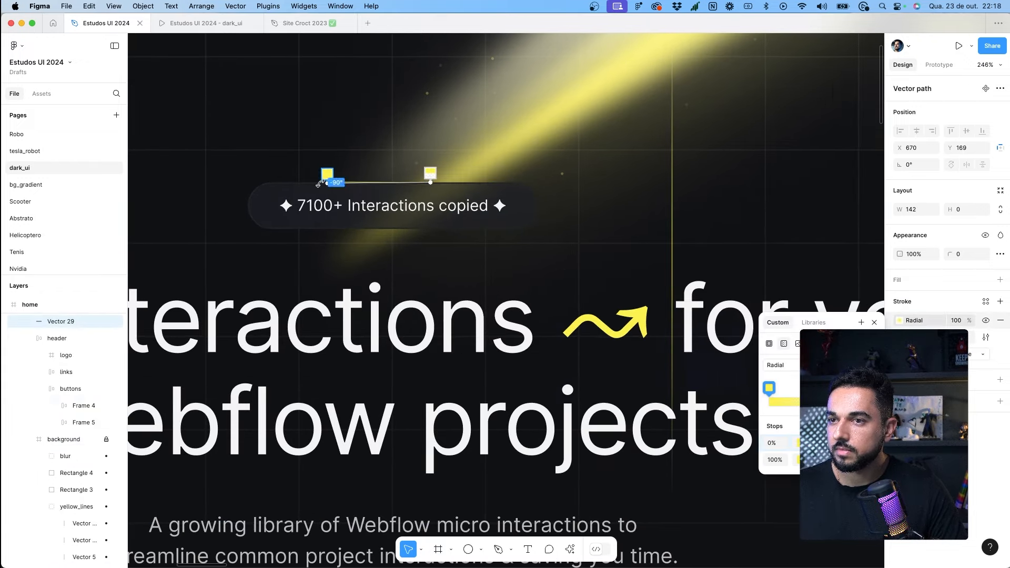
{"action": "mouse_move", "coordinate": [320, 183]}
{"action": "left_mouse_down"}
{"action": "mouse_move", "coordinate": [431, 183]}
{"action": "mouse_move", "coordinate": [367, 183]}
{"action": "left_mouse_up"}
{"action": "key", "text": "ctrl+Tab"}
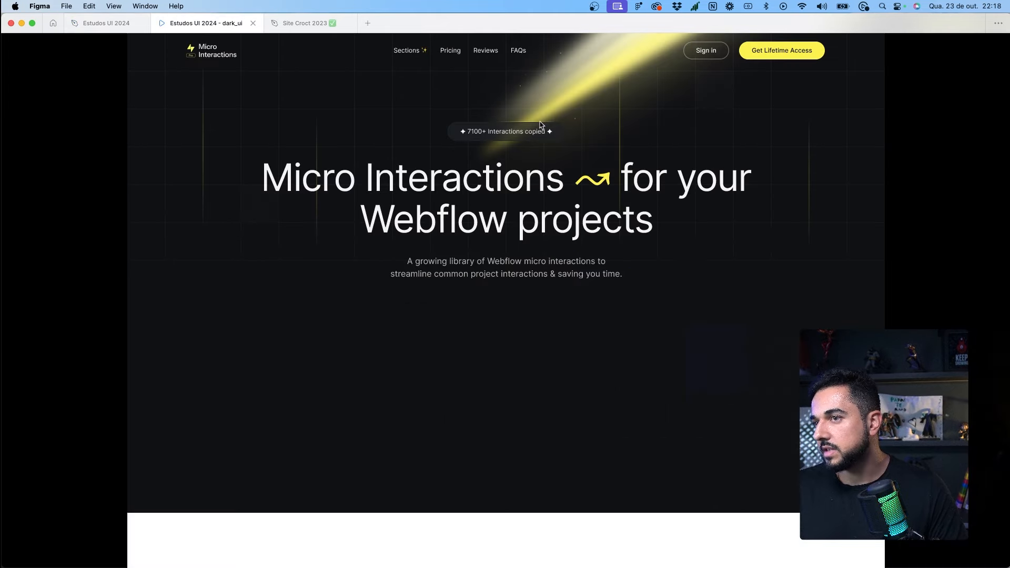
{"action": "left_click", "coordinate": [112, 28]}
{"action": "scroll", "coordinate": [430, 182], "scroll_direction": "up", "scroll_amount": 2}
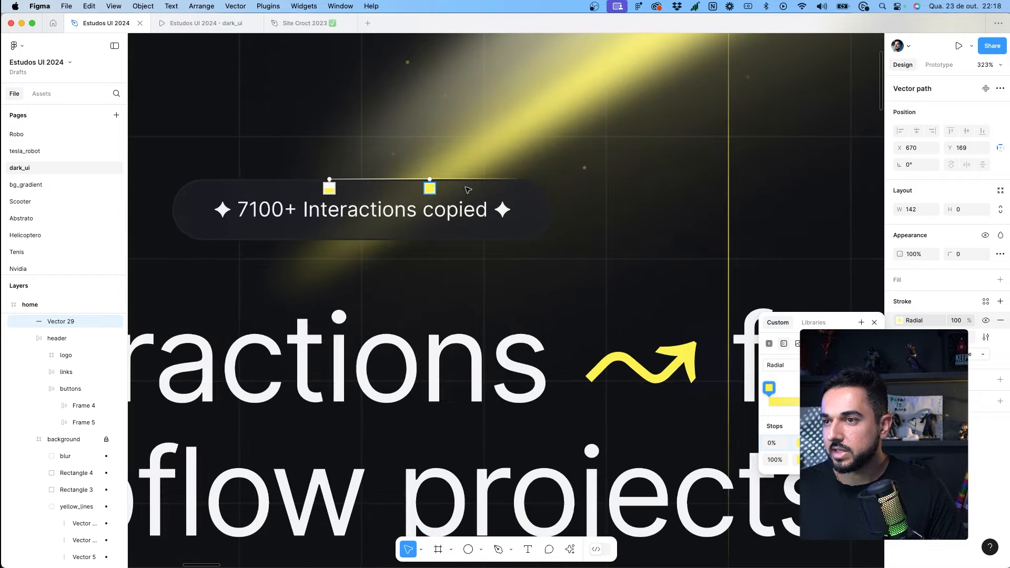
{"action": "left_click_drag", "start_coordinate": [430, 178], "coordinate": [411, 180]}
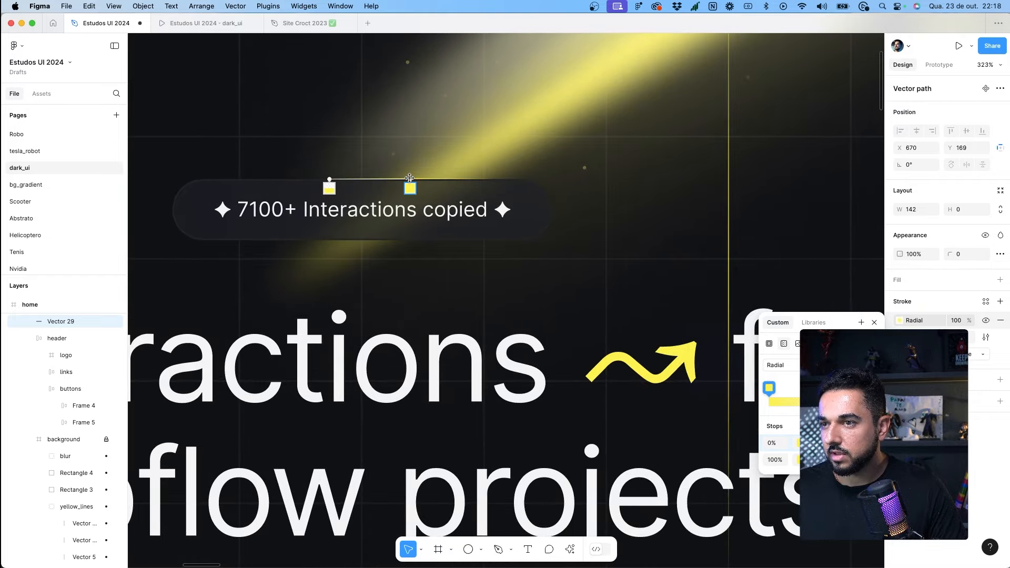
{"action": "scroll", "coordinate": [463, 234], "scroll_direction": "up", "scroll_amount": 3}
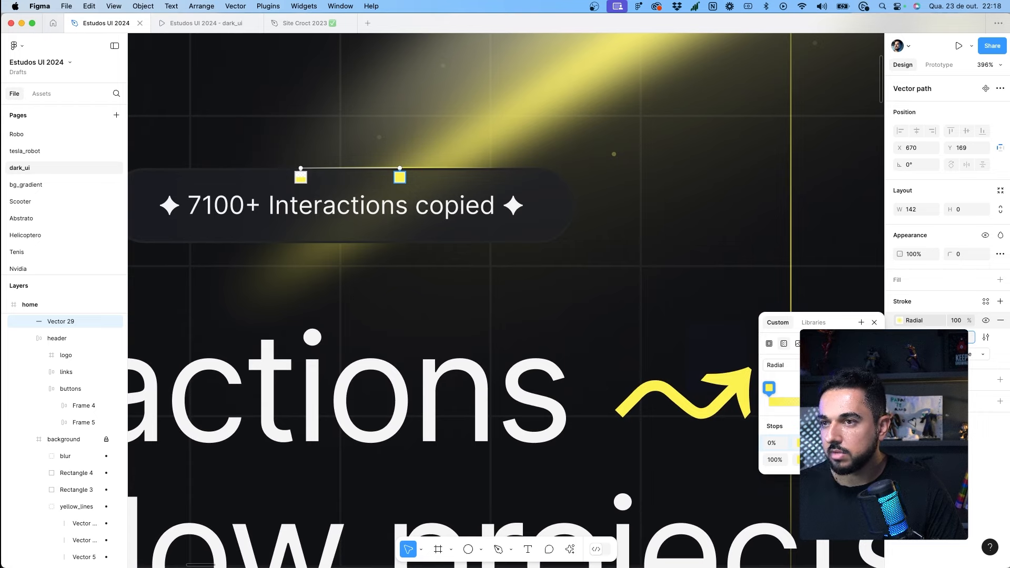
{"action": "key", "text": "Escape"}
Step: Move the badge's glow line layer out of the hero frame to directly above the badge frame in the layer order
{"action": "scroll", "coordinate": [56, 361], "scroll_direction": "up", "scroll_amount": 2}
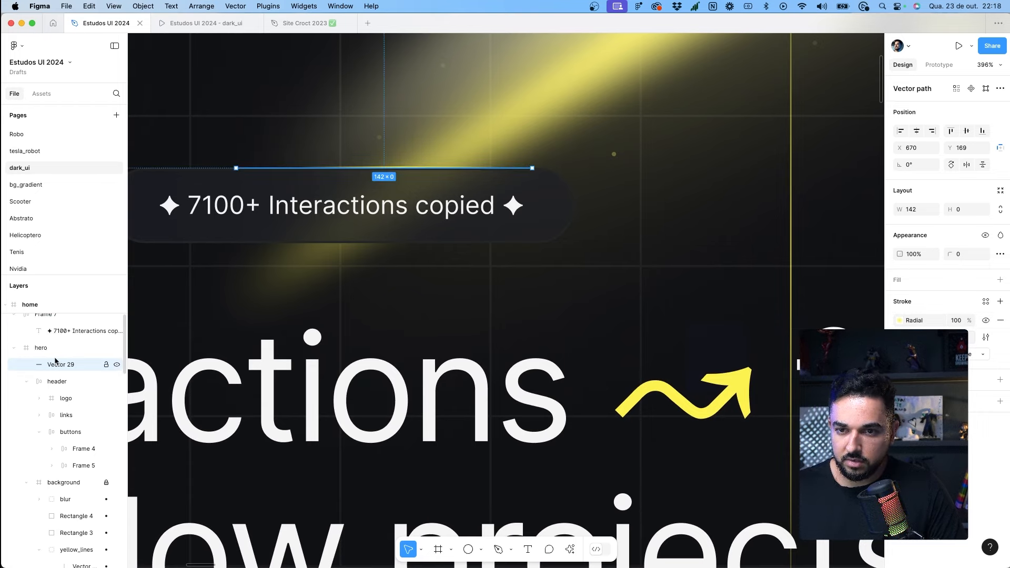
{"action": "scroll", "coordinate": [55, 361], "scroll_direction": "up", "scroll_amount": 3}
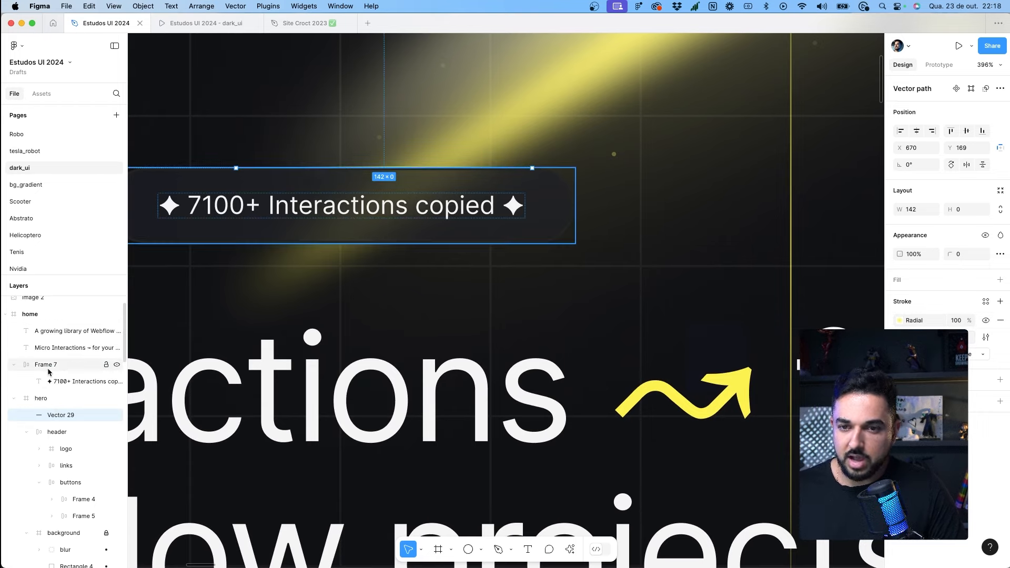
{"action": "left_click_drag", "start_coordinate": [74, 415], "coordinate": [74, 355]}
Step: Rename the badge frame as hat
{"action": "left_click", "coordinate": [49, 381]}
{"action": "double_click", "coordinate": [48, 381]}
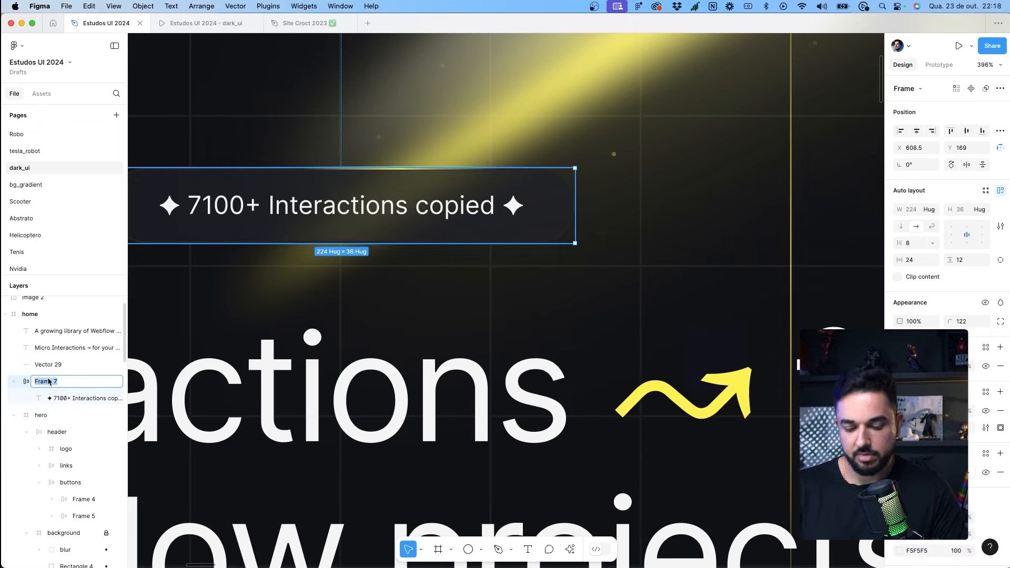
{"action": "type", "text": "hat"}
{"action": "key", "text": "Return"}
Step: Try nudging the badge's glow line up and down by one pixel around Y 169
{"action": "left_click", "coordinate": [59, 369]}
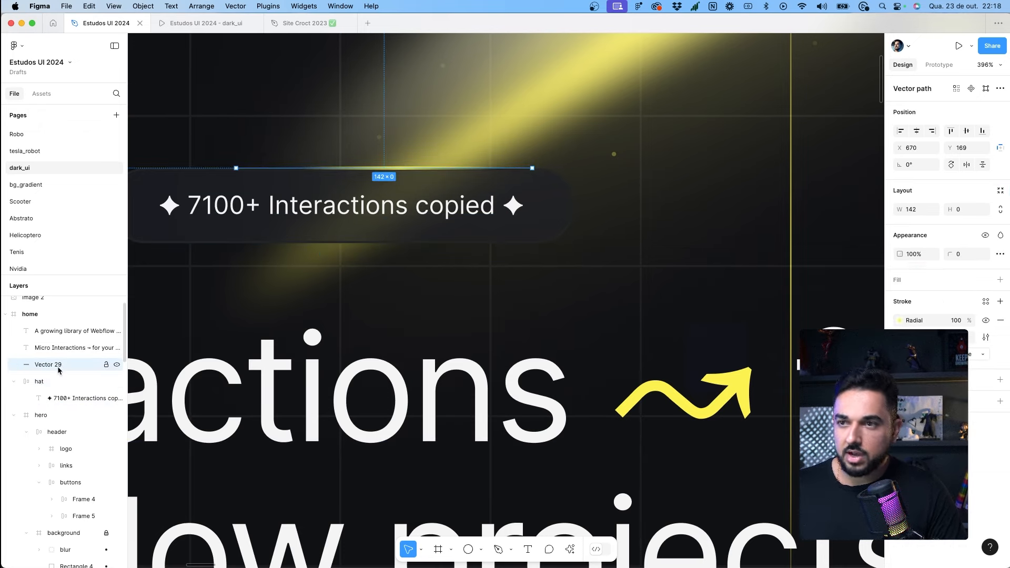
{"action": "key", "text": "Down"}
{"action": "key", "text": "Up"}
{"action": "key", "text": "Up"}
{"action": "key", "text": "Down"}
{"action": "key", "text": "Down"}
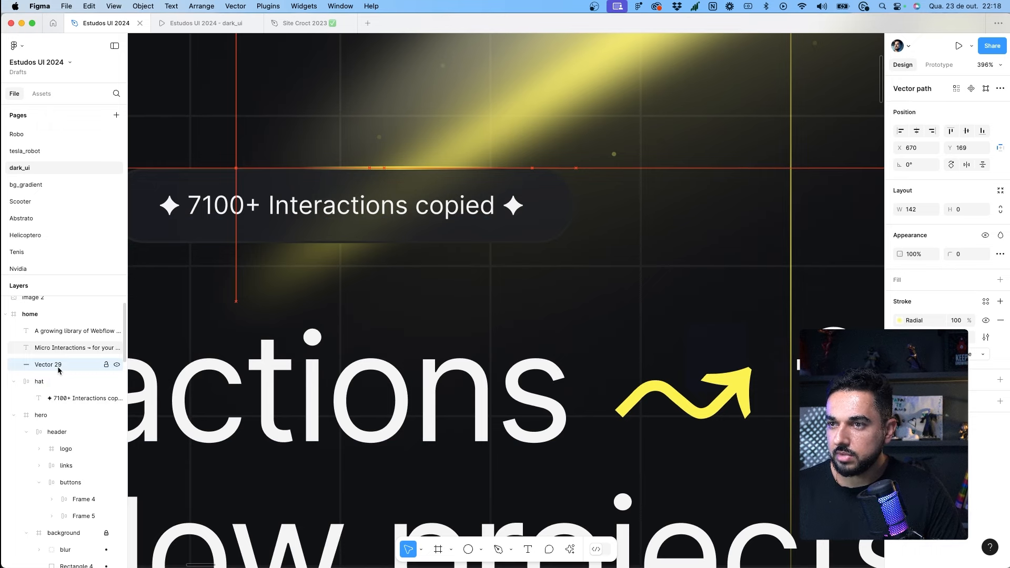
{"action": "key", "text": "Up"}
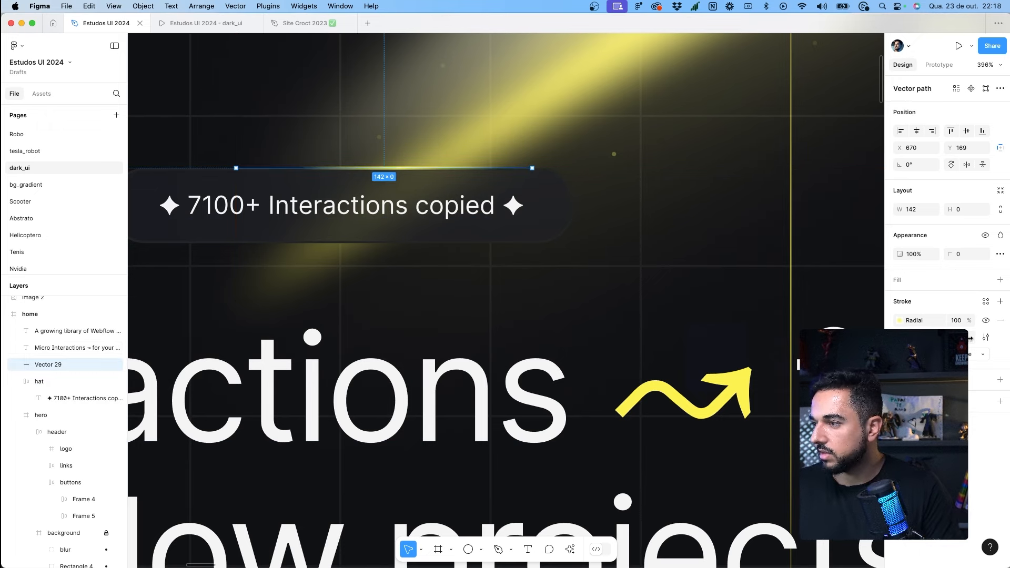
{"action": "key", "text": "Down"}
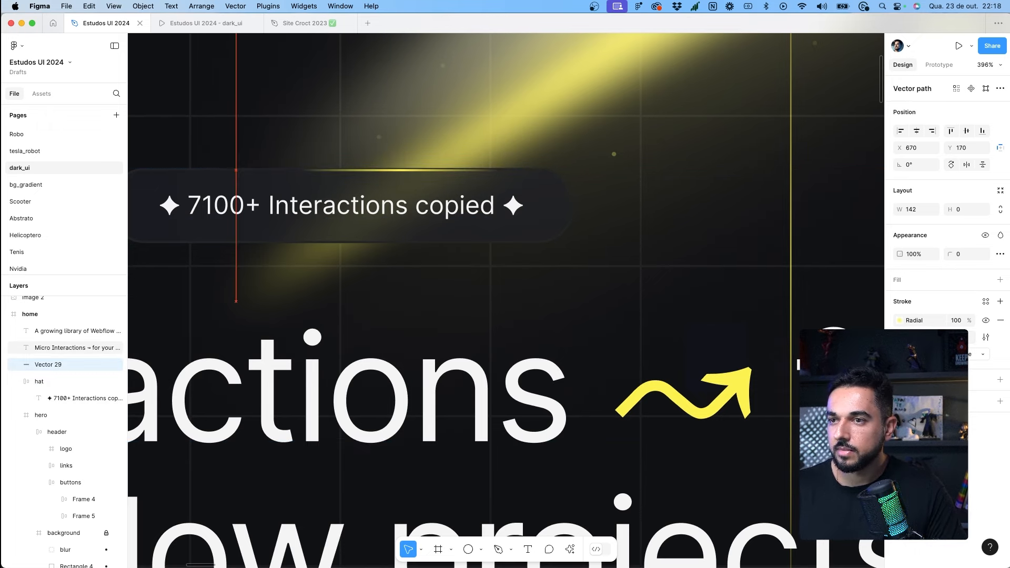
{"action": "key", "text": "Up"}
Step: Set the opacity of the badge's glow line to 80%, comparing the lower settings in the prototype preview
{"action": "key", "text": "5"}
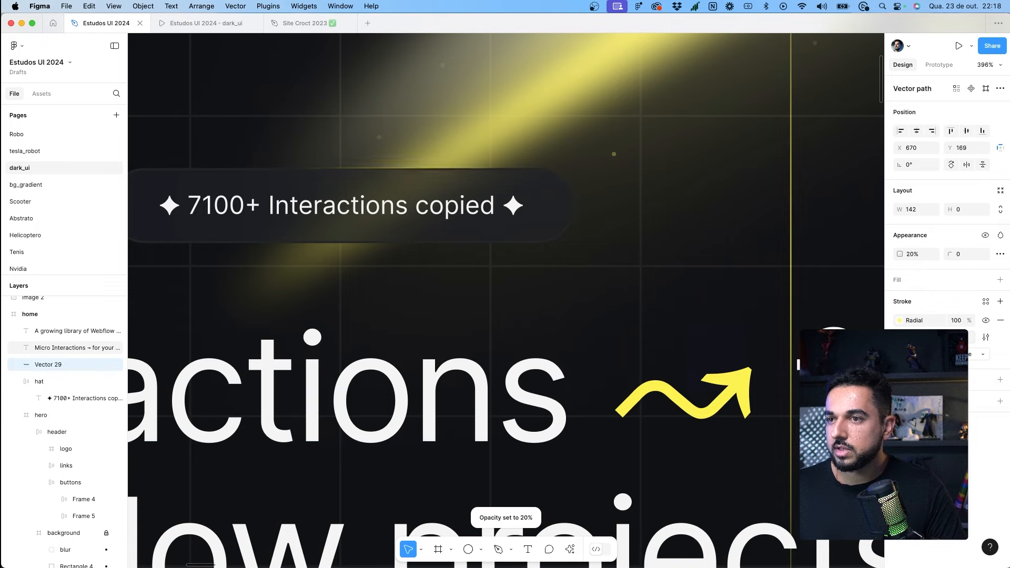
{"action": "key", "text": "ctrl+Tab"}
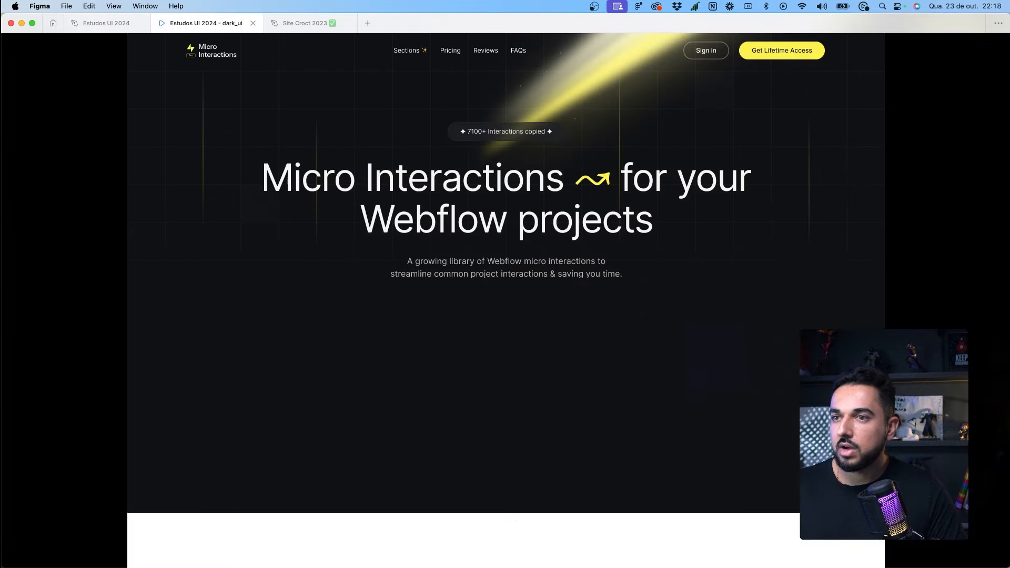
{"action": "left_click", "coordinate": [115, 26]}
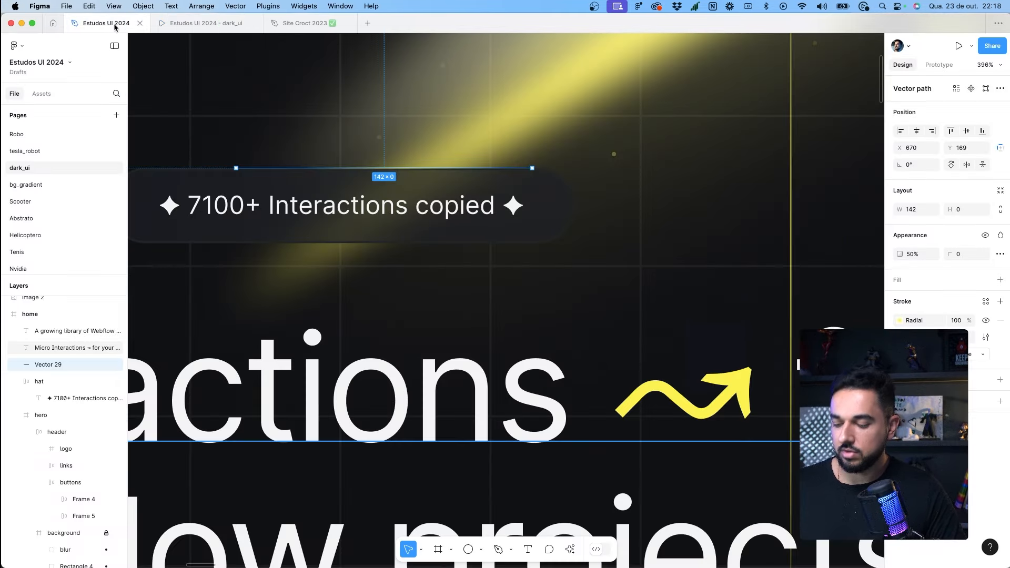
{"action": "key", "text": "ctrl+Tab"}
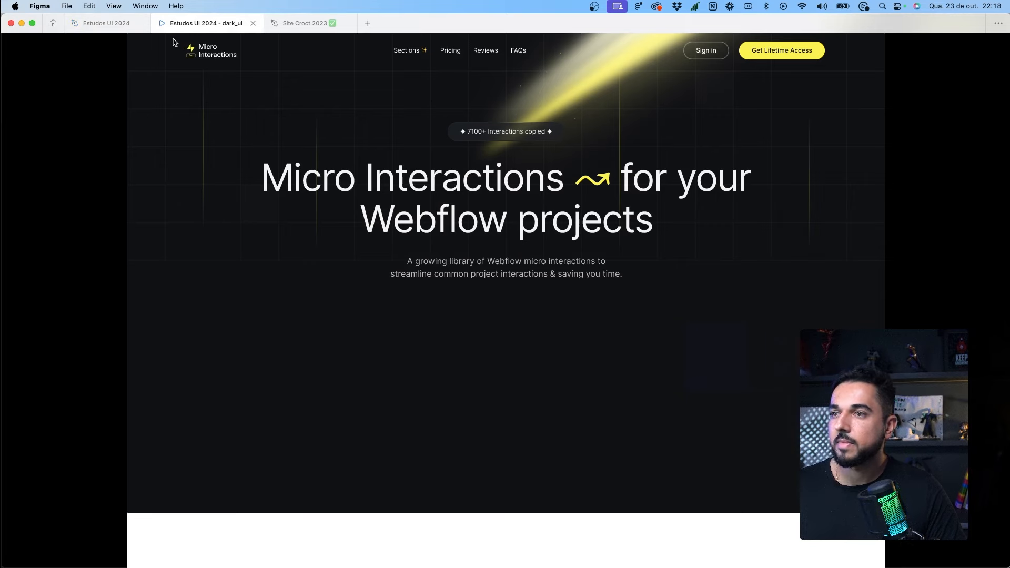
{"action": "left_click", "coordinate": [79, 29]}
Step: Shift the radial gradient's centre on the badge's glow line slightly to the right, under the beam
{"action": "left_click", "coordinate": [899, 320]}
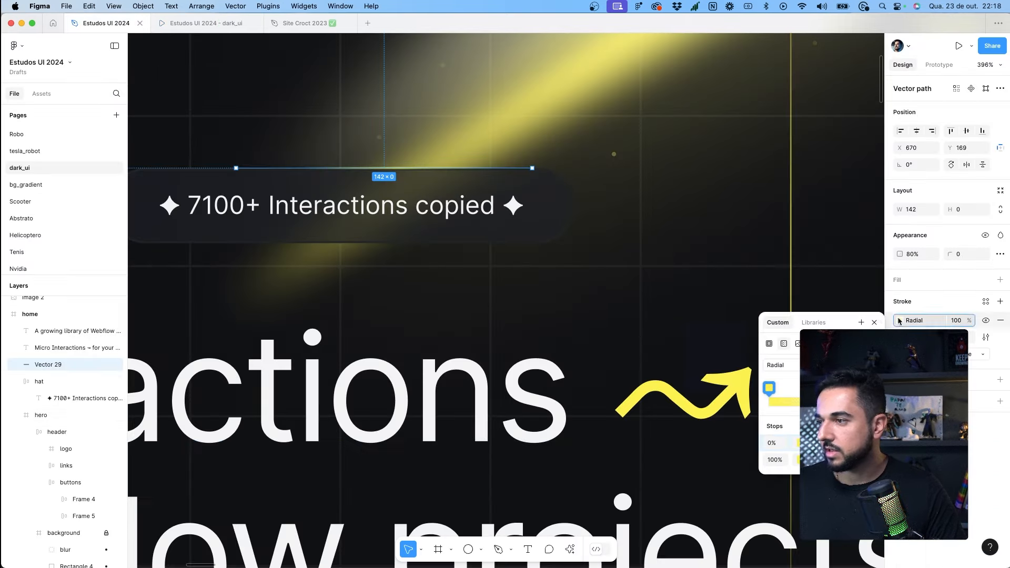
{"action": "left_click_drag", "start_coordinate": [401, 170], "coordinate": [411, 170]}
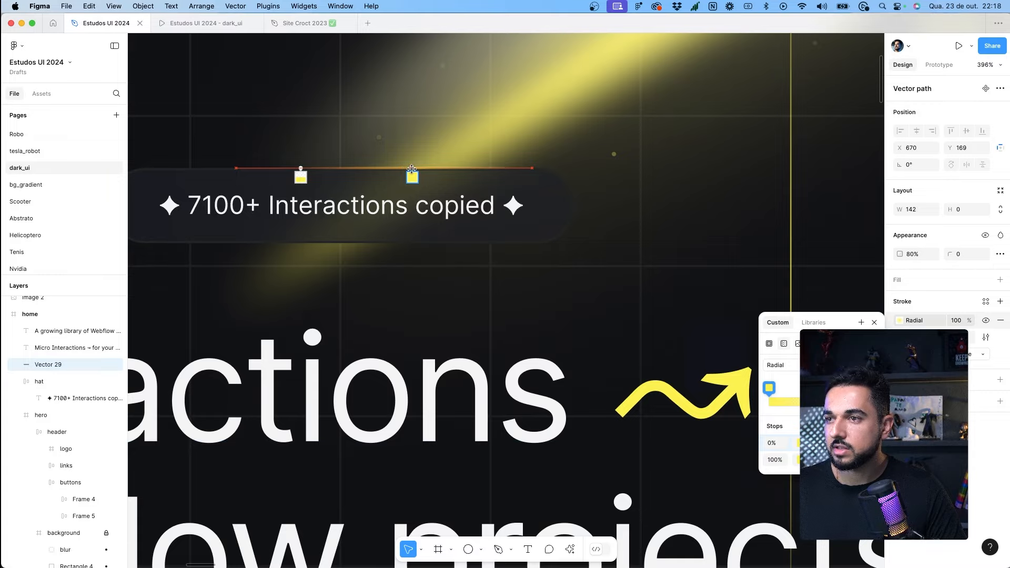
{"action": "key", "text": "Escape"}
{"action": "key", "text": "Escape"}
Step: Apply the yellow colour style to the badge text "7100+ Interactions copied" and check it in the prototype preview
{"action": "scroll", "coordinate": [510, 203], "scroll_direction": "down", "scroll_amount": 10}
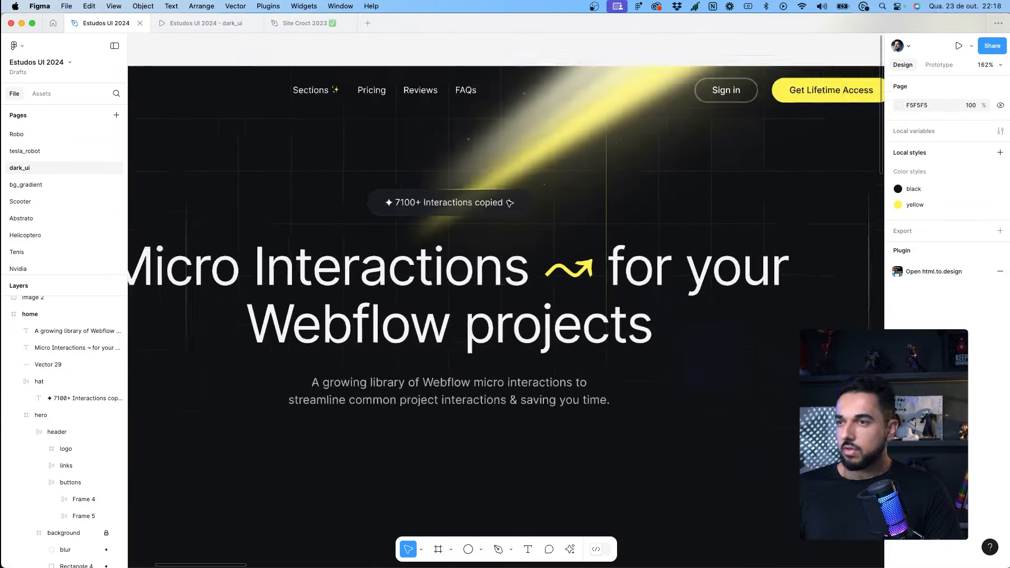
{"action": "scroll", "coordinate": [509, 204], "scroll_direction": "right", "scroll_amount": 10}
{"action": "scroll", "coordinate": [510, 204], "scroll_direction": "left", "scroll_amount": 10}
{"action": "scroll", "coordinate": [480, 205], "scroll_direction": "up", "scroll_amount": 5}
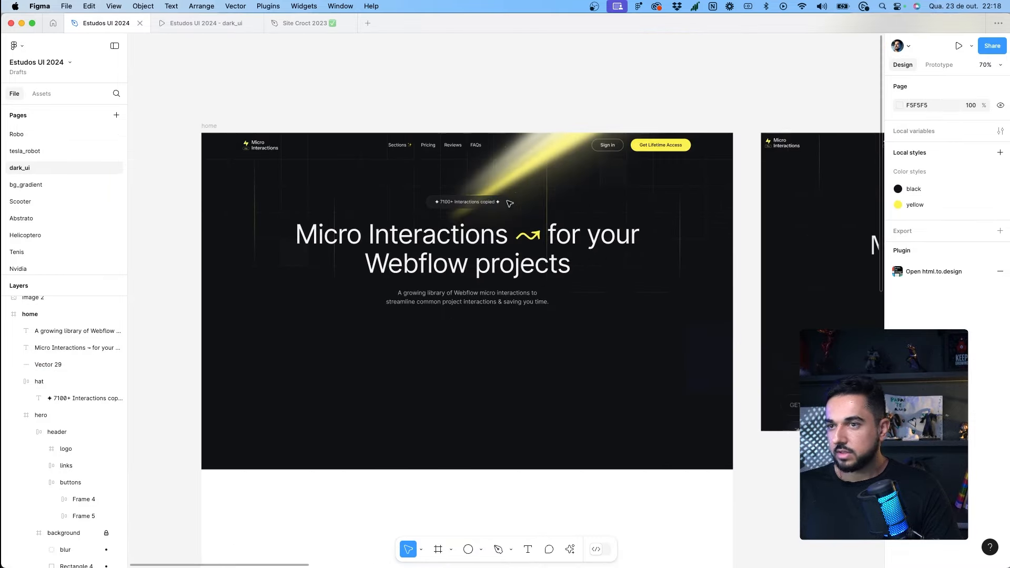
{"action": "left_click", "coordinate": [480, 206]}
{"action": "scroll", "coordinate": [481, 205], "scroll_direction": "up", "scroll_amount": 6}
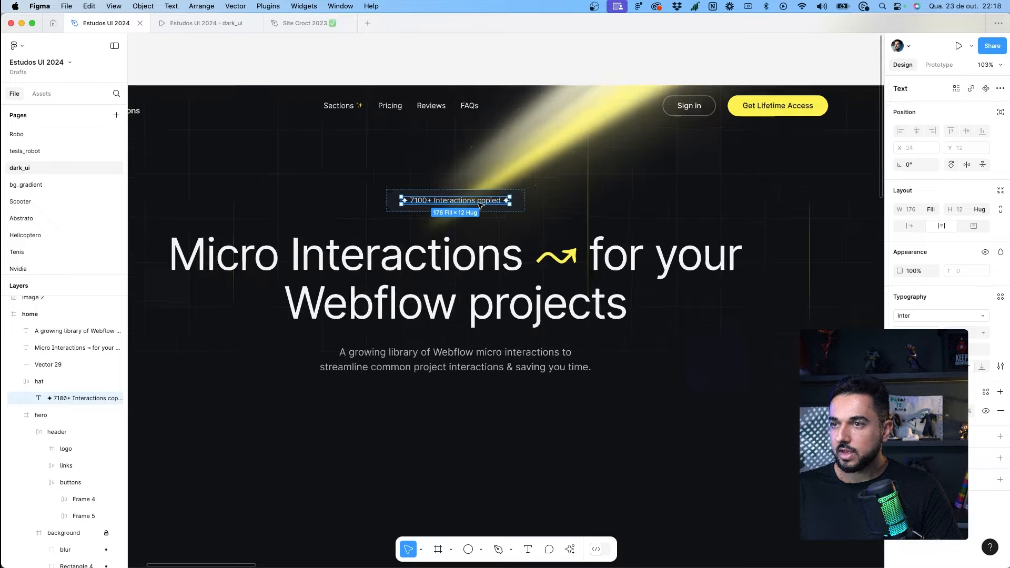
{"action": "double_click", "coordinate": [529, 200]}
{"action": "left_click", "coordinate": [985, 392]}
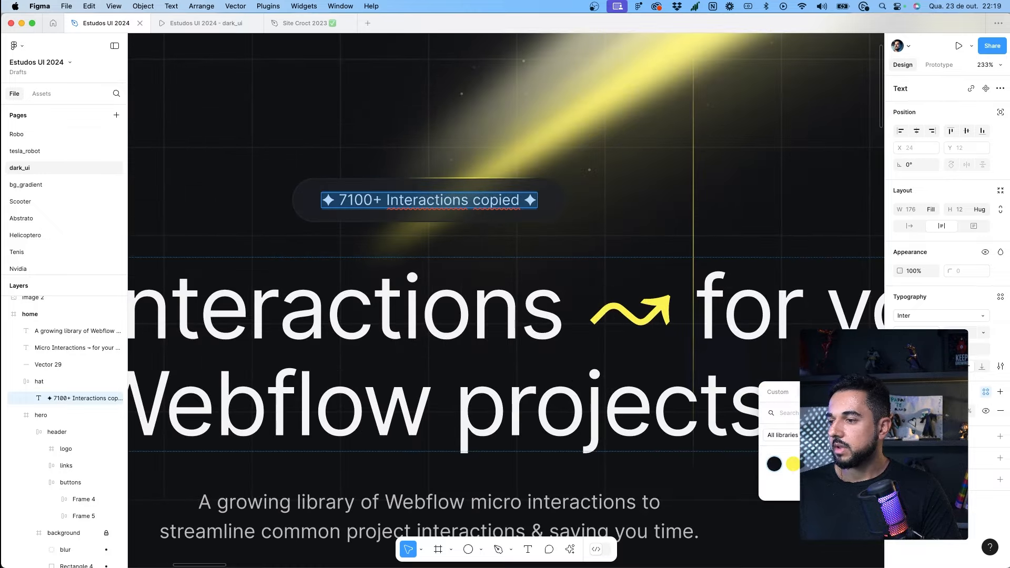
{"action": "left_click", "coordinate": [793, 464]}
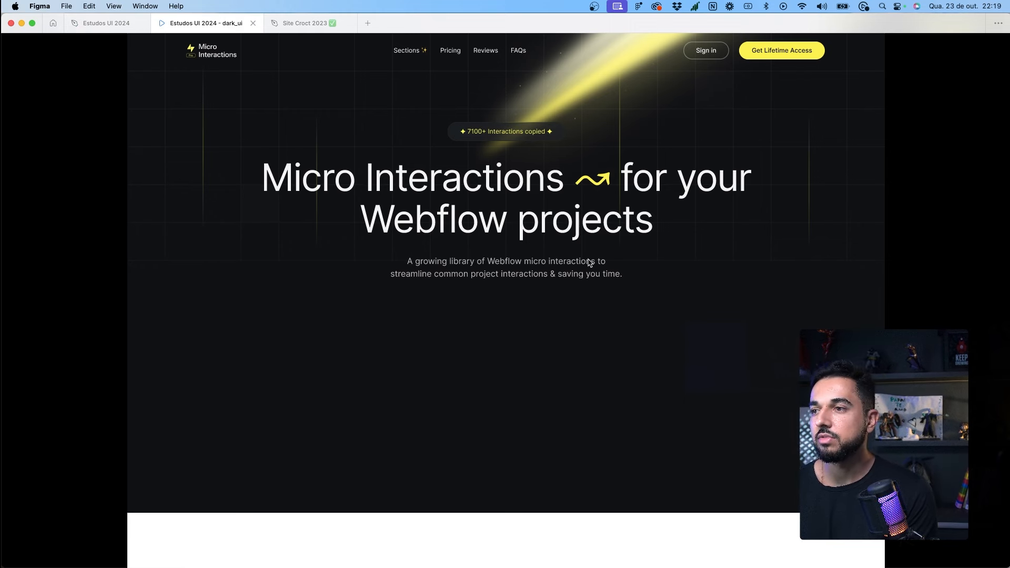
{"action": "left_click", "coordinate": [120, 23]}
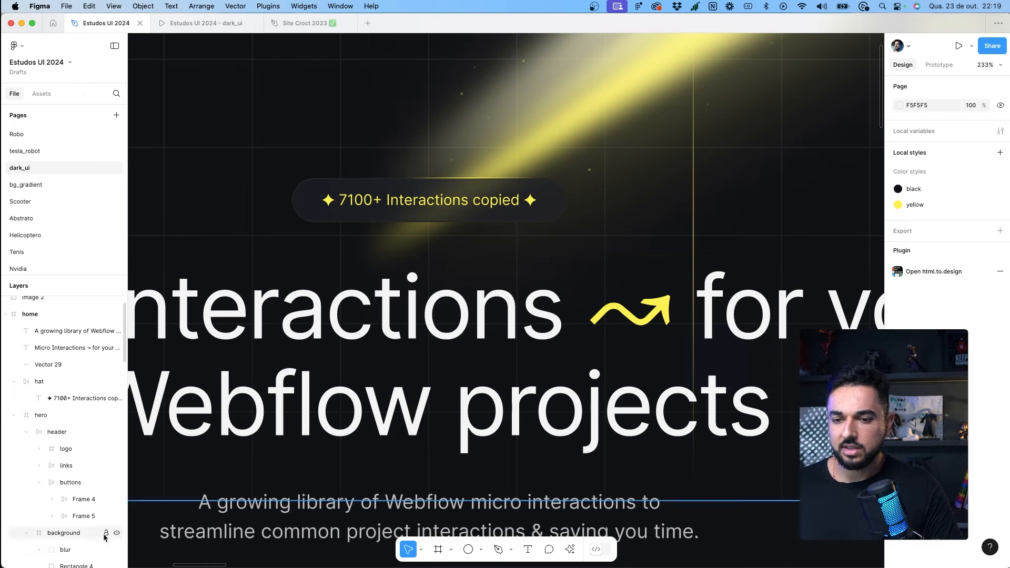
Step: Unlock the background and set the opacity of the vertical yellow line at X 935 to 50%, comparing it in the prototype preview
{"action": "left_click", "coordinate": [694, 195], "text": "super"}
{"action": "key", "text": "5"}
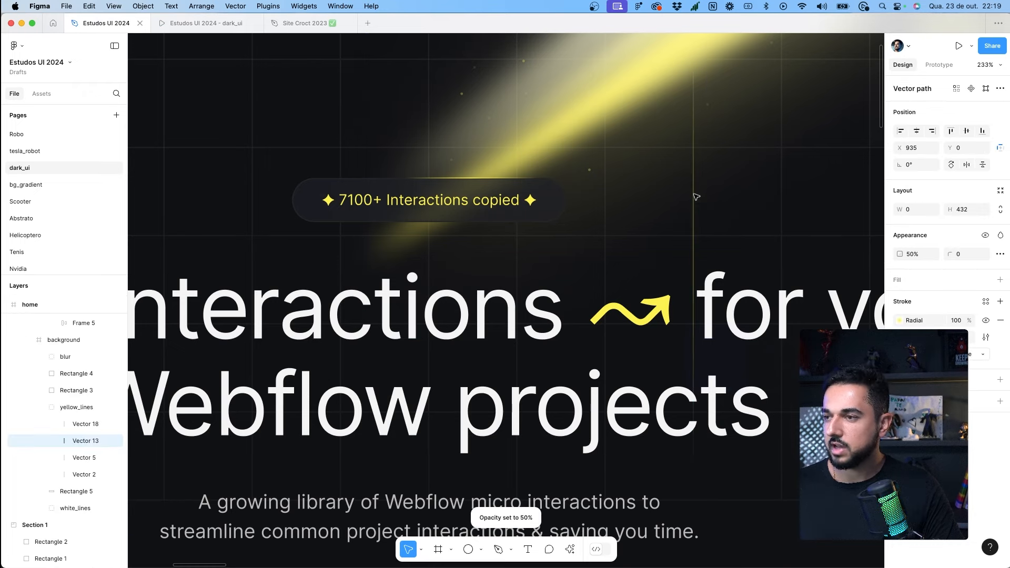
{"action": "key", "text": "3"}
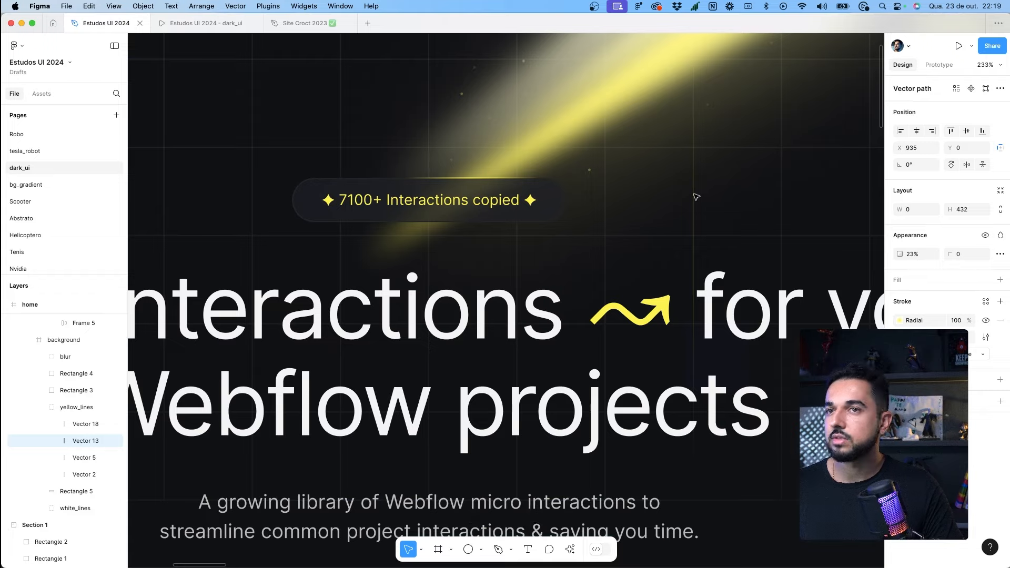
{"action": "key", "text": "ctrl+Tab"}
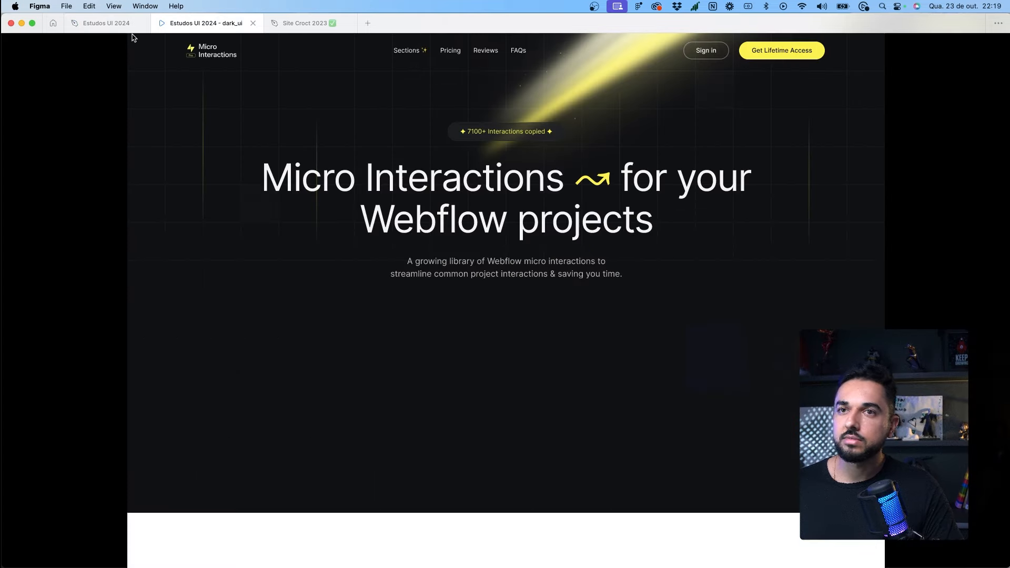
{"action": "left_click", "coordinate": [89, 22]}
{"action": "key", "text": "5"}
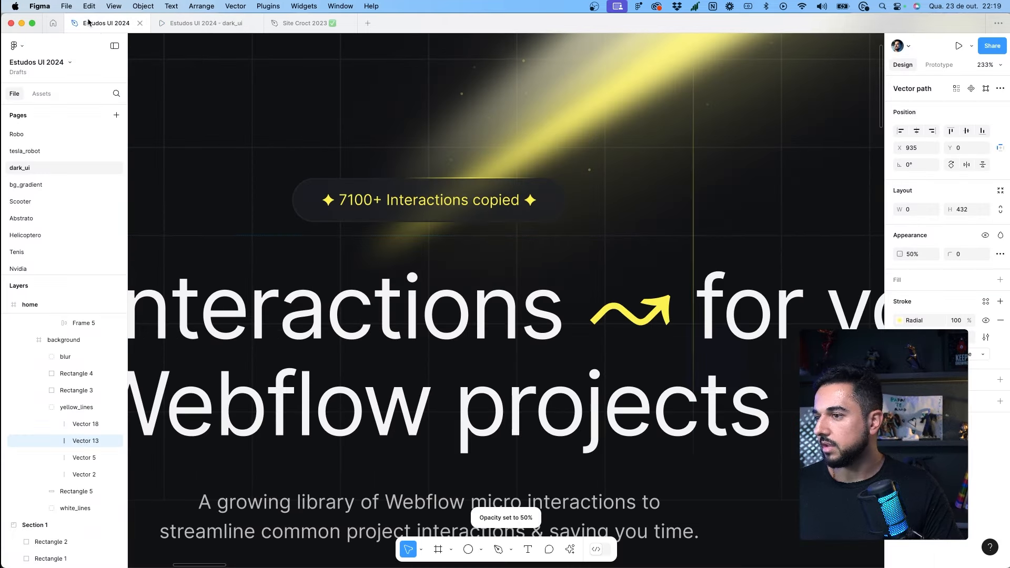
{"action": "key", "text": "ctrl+Tab"}
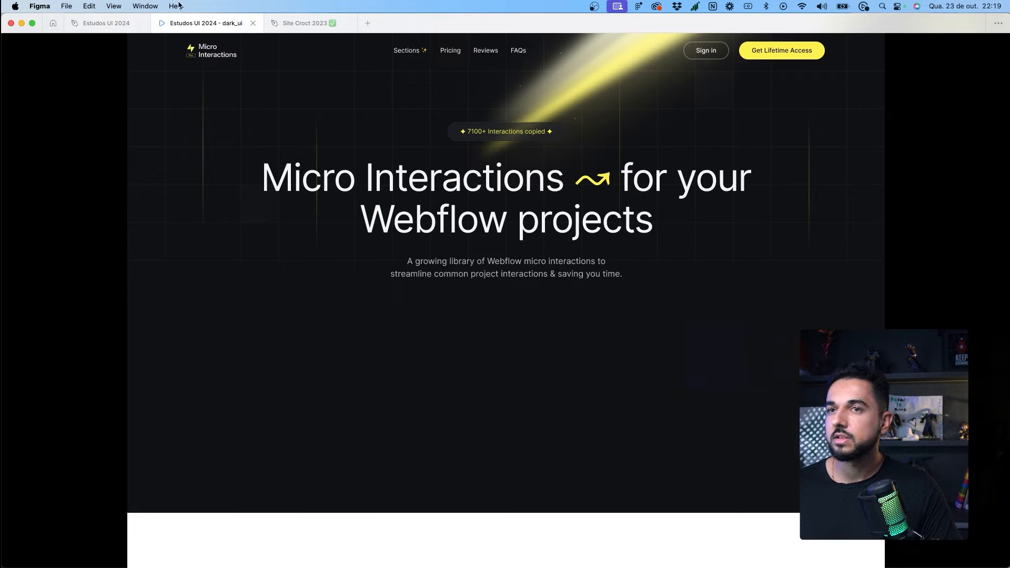
{"action": "left_click", "coordinate": [108, 24]}
Step: Shorten the radial gradient on the vertical line at X 935 and raise its centre above the badge's level, checking the prototype preview
{"action": "left_click", "coordinate": [900, 320]}
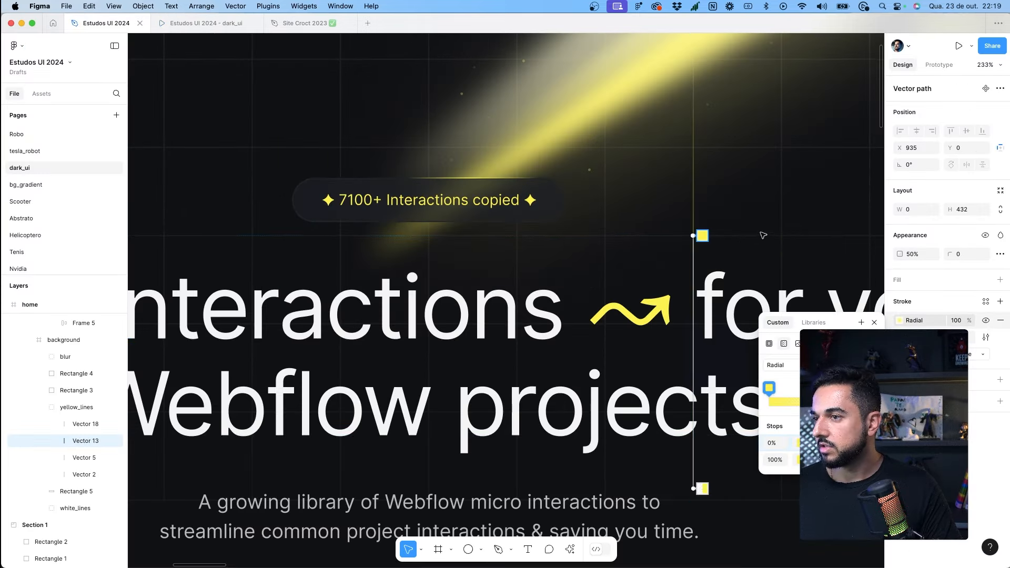
{"action": "scroll", "coordinate": [764, 235], "scroll_direction": "down", "scroll_amount": 3}
{"action": "left_click_drag", "start_coordinate": [725, 399], "coordinate": [719, 310]}
{"action": "left_click_drag", "start_coordinate": [716, 234], "coordinate": [719, 191]}
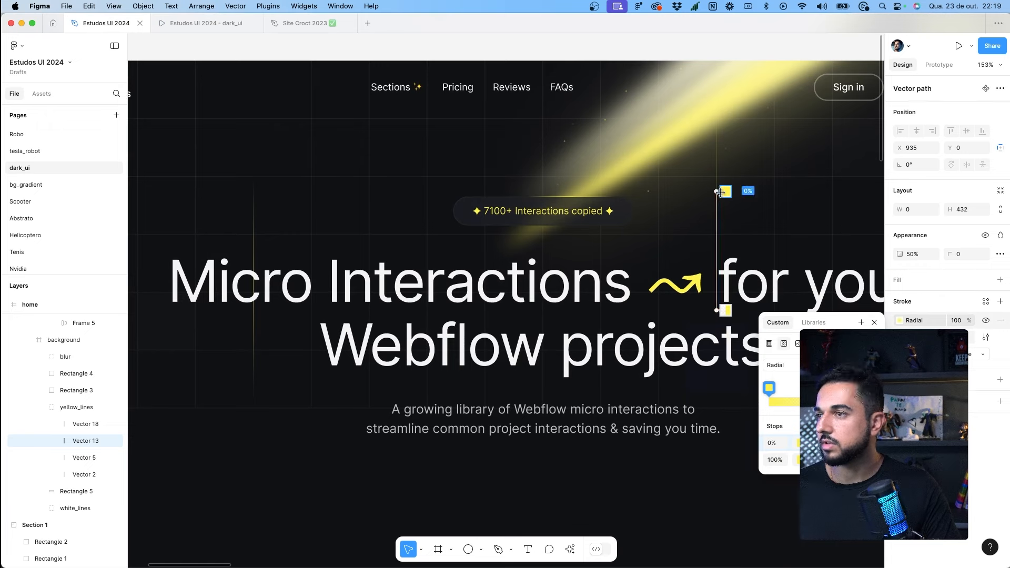
{"action": "key", "text": "Escape"}
{"action": "key", "text": "Escape"}
{"action": "key", "text": "ctrl+Tab"}
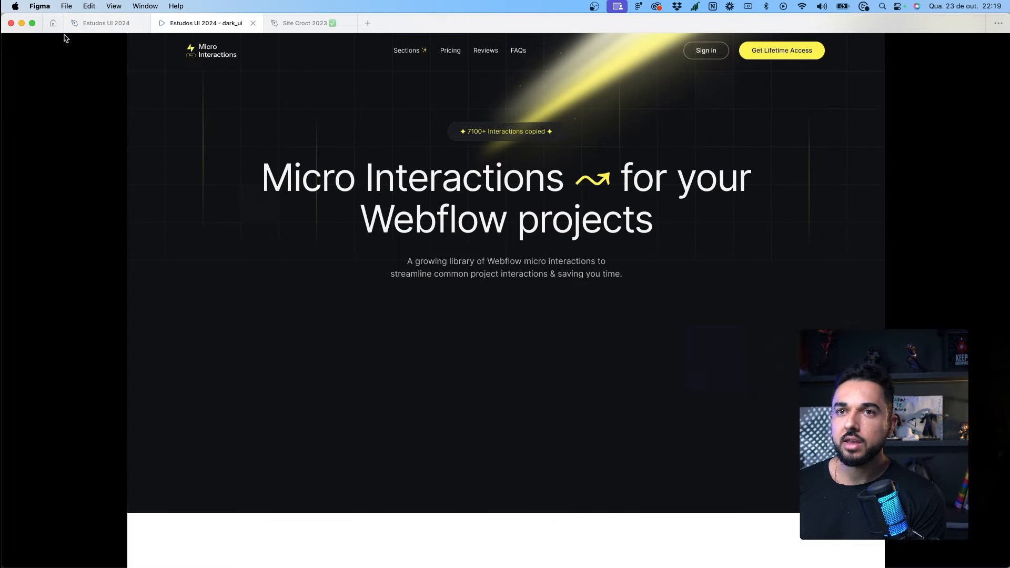
{"action": "left_click", "coordinate": [87, 29]}
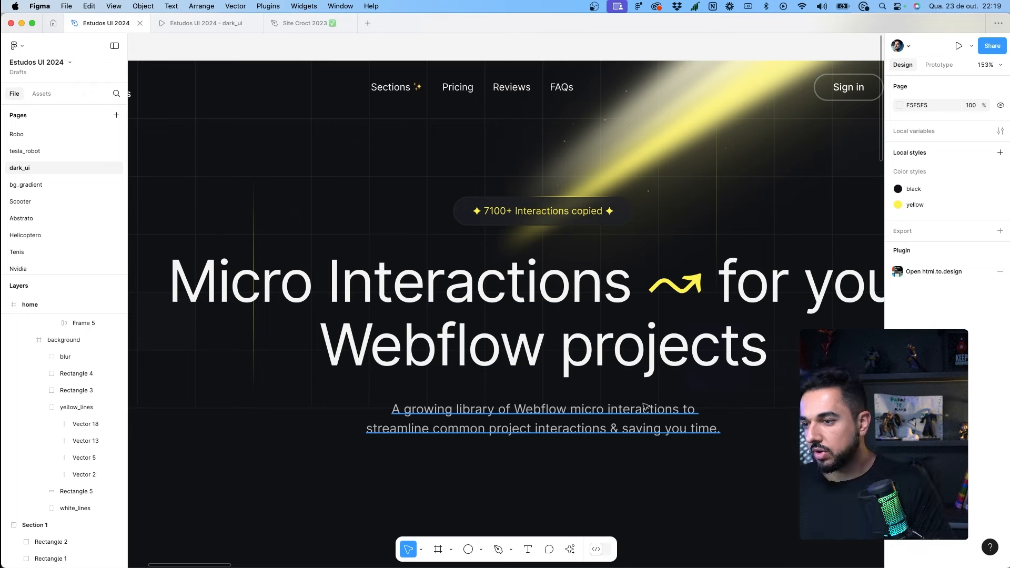
Step: Duplicate the header's yellow Get Lifetime Access button into the hero area below the description, at about X 975, Y 553
{"action": "scroll", "coordinate": [646, 406], "scroll_direction": "down", "scroll_amount": 5, "text": "ctrl"}
{"action": "scroll", "coordinate": [647, 400], "scroll_direction": "right", "scroll_amount": 10}
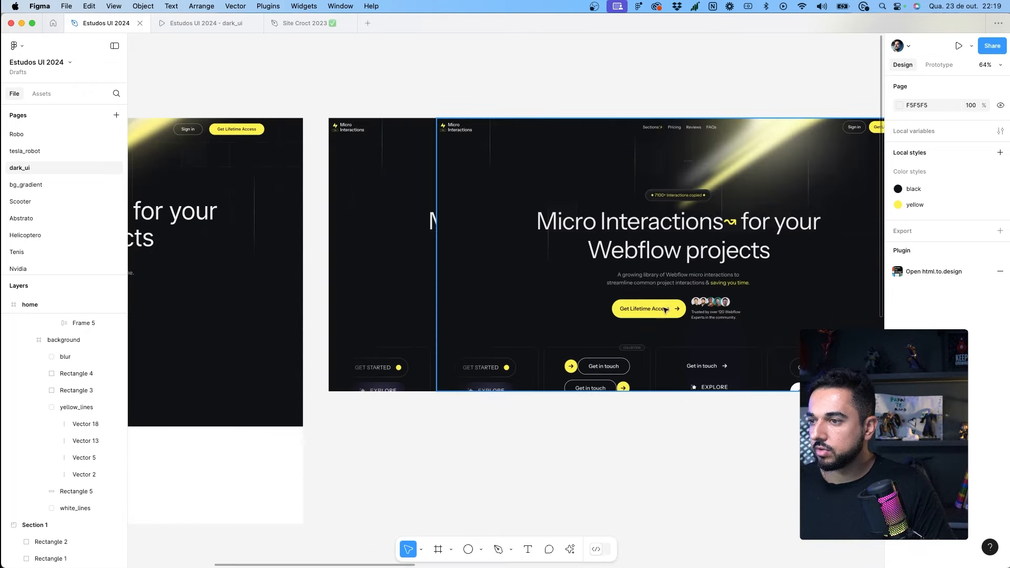
{"action": "left_click", "coordinate": [236, 131]}
{"action": "left_click_drag", "start_coordinate": [236, 130], "coordinate": [184, 313]}
{"action": "scroll", "coordinate": [184, 312], "scroll_direction": "left", "scroll_amount": 10}
{"action": "scroll", "coordinate": [413, 328], "scroll_direction": "up", "scroll_amount": 5}
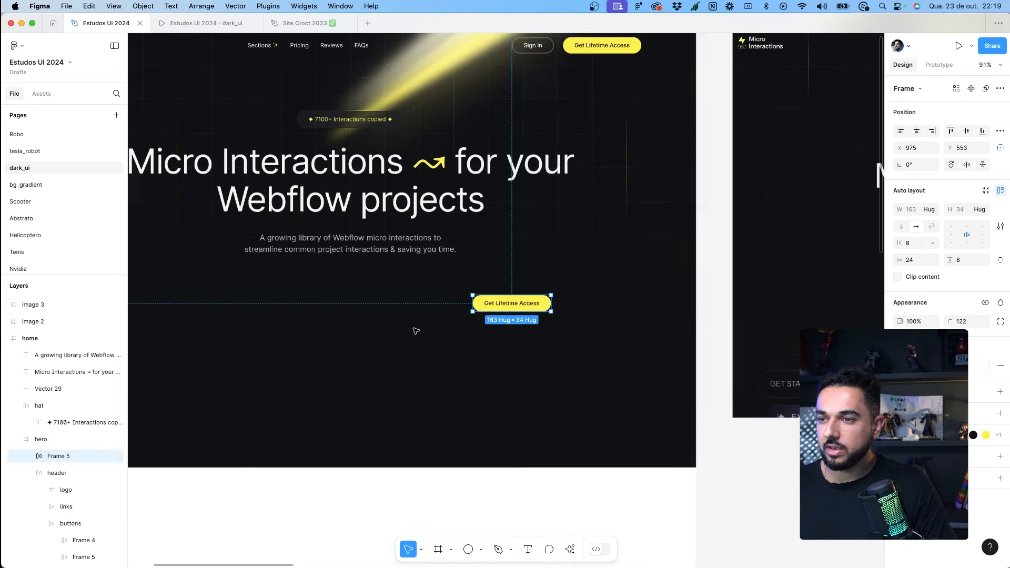
Step: Add a right arrow to the duplicated button's label so it reads "Get Lifetime Access →"
{"action": "double_click", "coordinate": [530, 305]}
{"action": "double_click", "coordinate": [530, 305]}
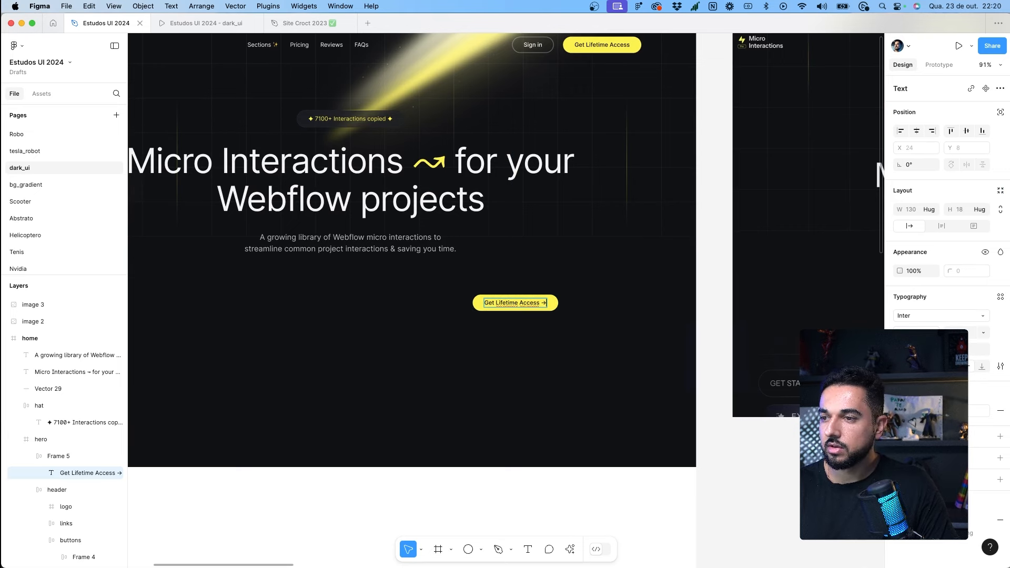
{"action": "scroll", "coordinate": [529, 304], "scroll_direction": "up", "scroll_amount": 5}
{"action": "key", "text": "Escape"}
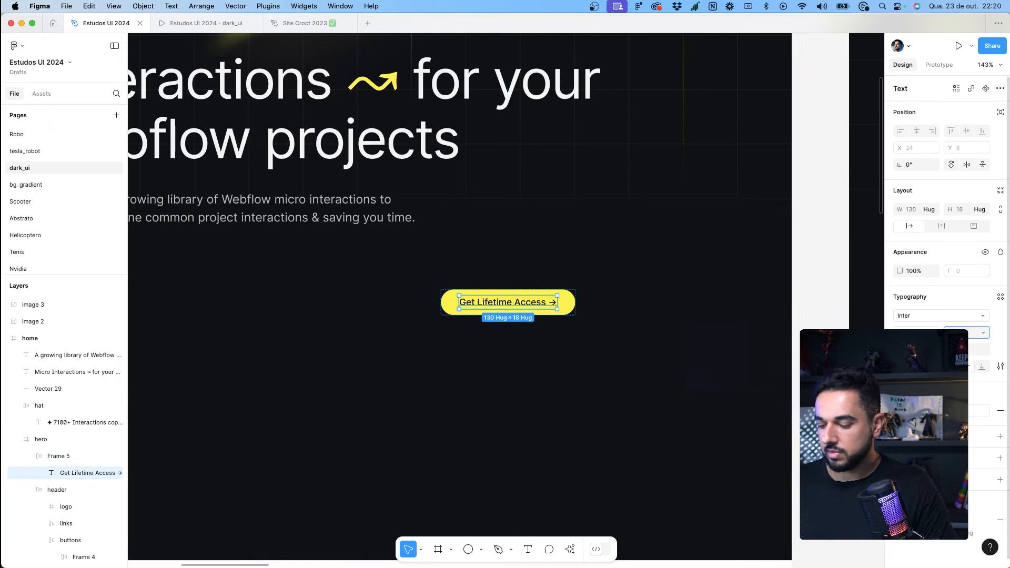
Step: Try font size 16 on the duplicated button's label, then set it to 14 and compare it with the reference
{"action": "key", "text": "Return"}
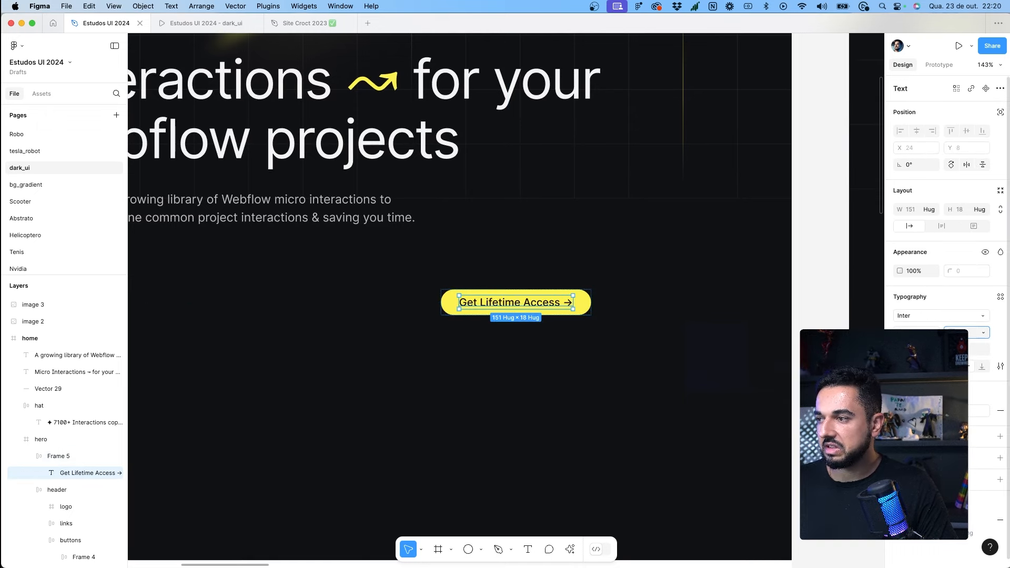
{"action": "type", "text": "16"}
{"action": "key", "text": "Return"}
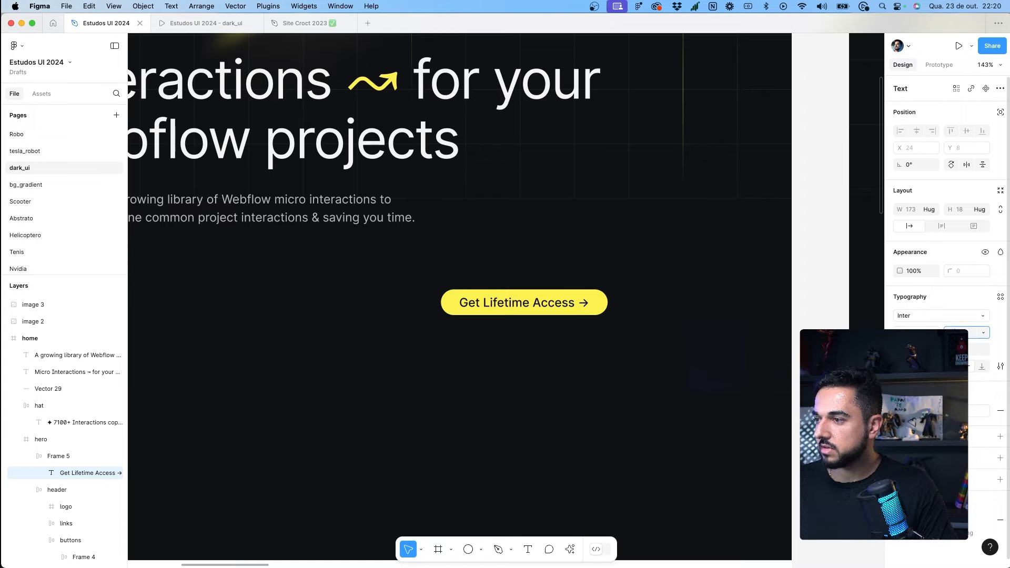
{"action": "type", "text": "14"}
{"action": "key", "text": "Return"}
{"action": "scroll", "coordinate": [663, 313], "scroll_direction": "down", "scroll_amount": 5}
{"action": "scroll", "coordinate": [664, 313], "scroll_direction": "right", "scroll_amount": 10}
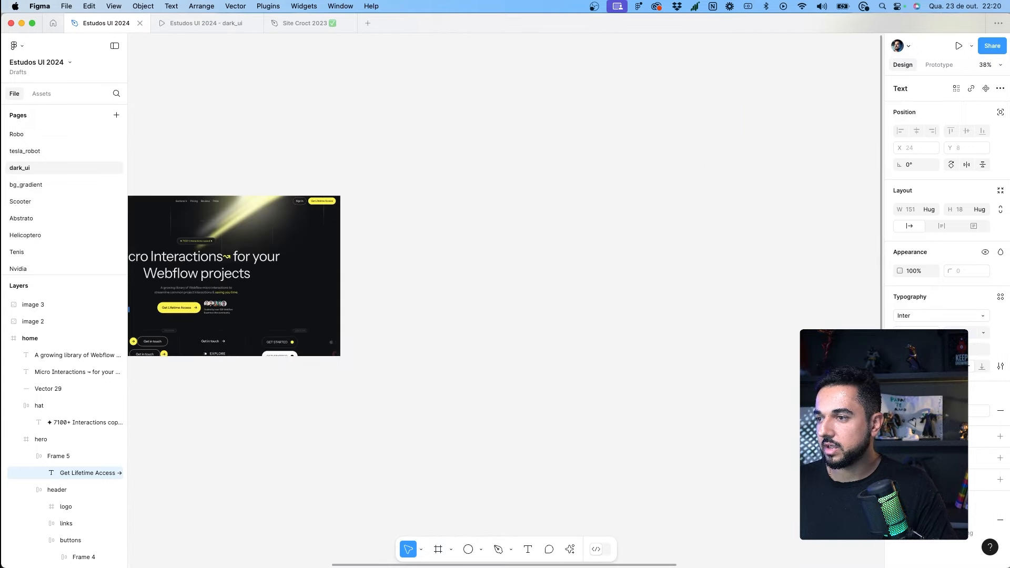
Step: Compare the hero button with the reference, and set its vertical padding to 16
{"action": "scroll", "coordinate": [492, 354], "scroll_direction": "right", "scroll_amount": 10}
{"action": "left_click", "coordinate": [491, 353], "text": "super"}
{"action": "scroll", "coordinate": [491, 355], "scroll_direction": "left", "scroll_amount": 20}
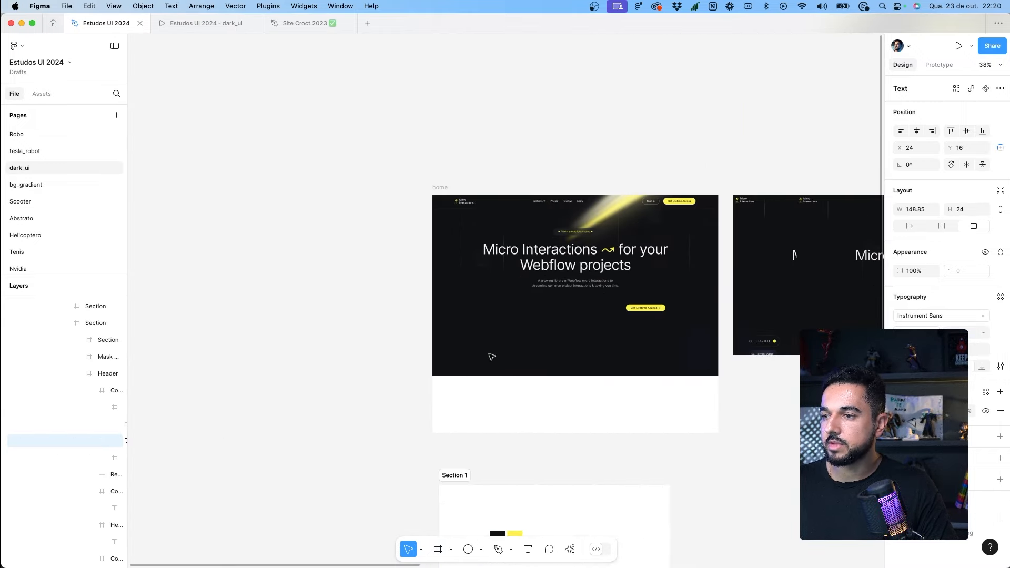
{"action": "scroll", "coordinate": [660, 298], "scroll_direction": "up", "scroll_amount": 6}
{"action": "left_click", "coordinate": [633, 332], "text": "super"}
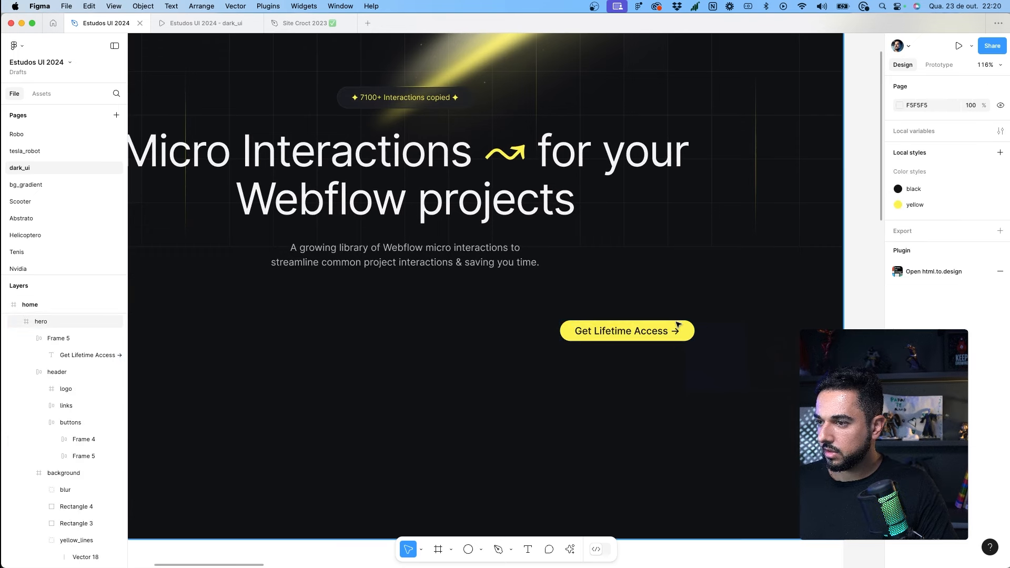
{"action": "double_click", "coordinate": [675, 324]}
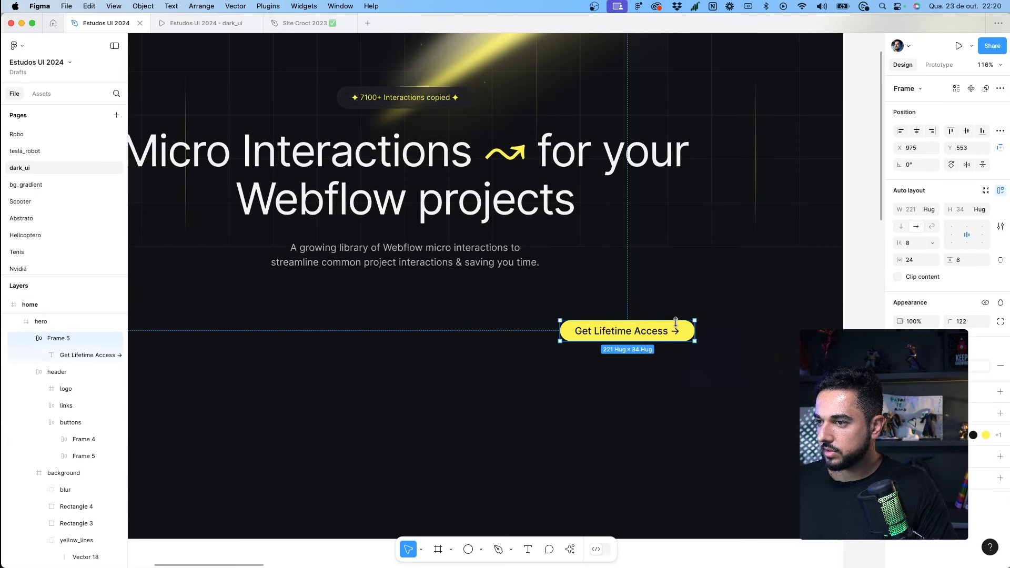
{"action": "left_click", "coordinate": [970, 259]}
{"action": "type", "text": "16"}
{"action": "key", "text": "Return"}
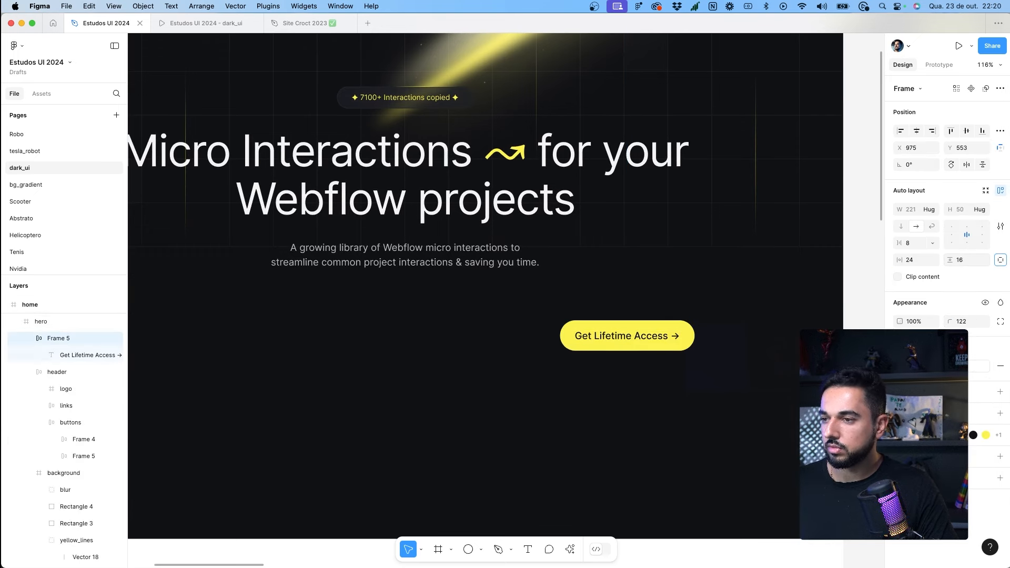
Step: Set the hero button's horizontal padding to 32, move it to X 432, Y 521 below the description, and compare it with the reference
{"action": "left_click_drag", "start_coordinate": [670, 331], "coordinate": [337, 310]}
{"action": "scroll", "coordinate": [338, 310], "scroll_direction": "down", "scroll_amount": 8}
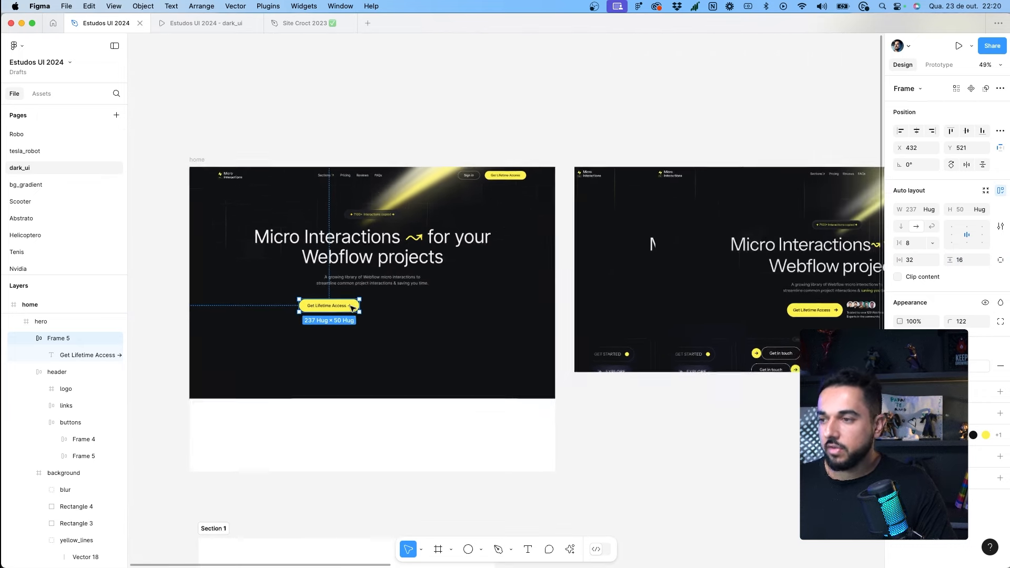
{"action": "scroll", "coordinate": [352, 308], "scroll_direction": "right", "scroll_amount": 4}
{"action": "scroll", "coordinate": [352, 308], "scroll_direction": "right", "scroll_amount": 3}
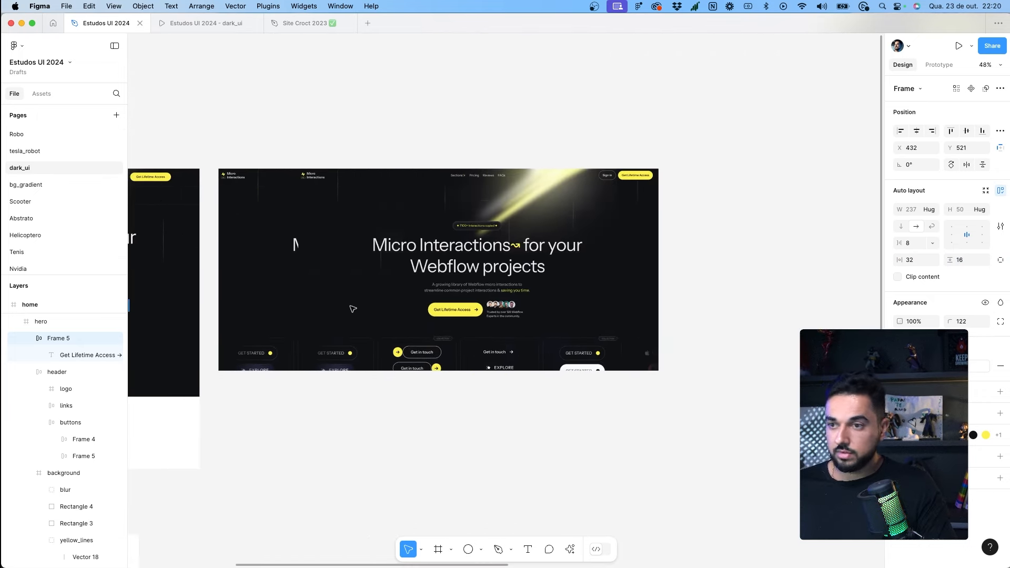
Step: Round the five avatar images in Section 1 into circles with a corner radius of 32
{"action": "scroll", "coordinate": [352, 308], "scroll_direction": "left", "scroll_amount": 7}
{"action": "scroll", "coordinate": [352, 308], "scroll_direction": "down", "scroll_amount": 5}
{"action": "scroll", "coordinate": [352, 307], "scroll_direction": "left", "scroll_amount": 4}
{"action": "scroll", "coordinate": [352, 308], "scroll_direction": "down", "scroll_amount": 4}
{"action": "scroll", "coordinate": [350, 309], "scroll_direction": "right", "scroll_amount": 3}
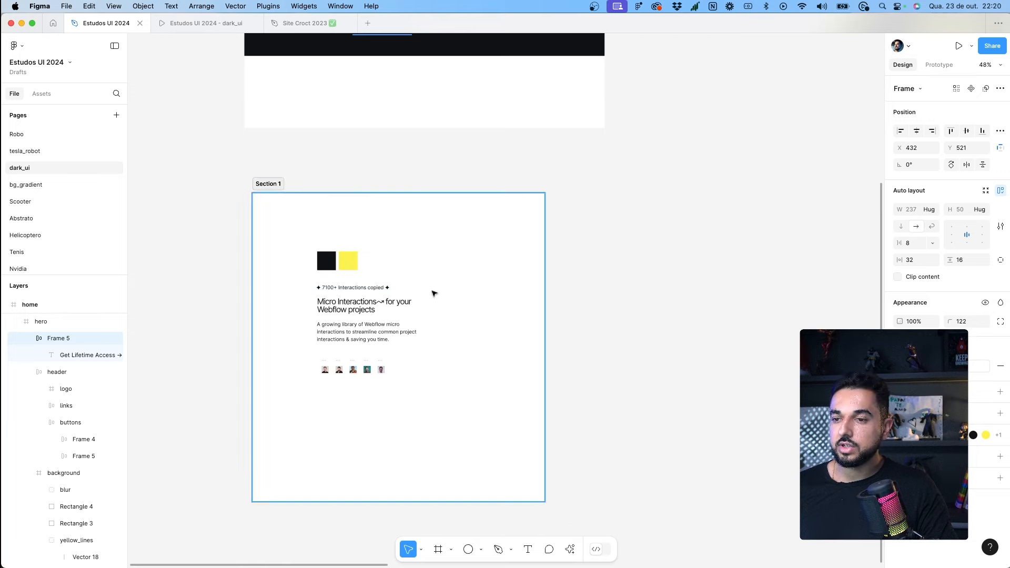
{"action": "scroll", "coordinate": [355, 356], "scroll_direction": "up", "scroll_amount": 10}
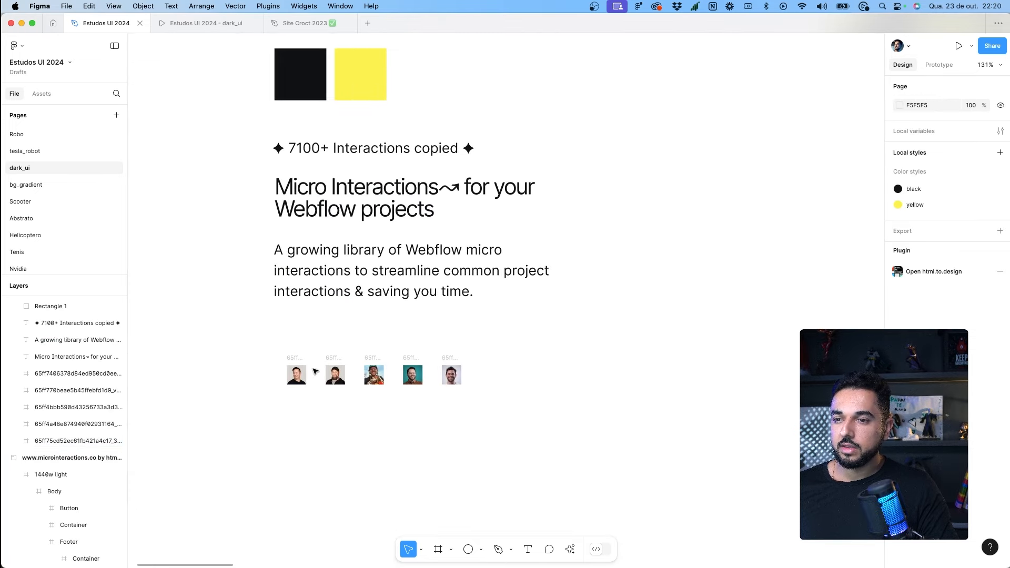
{"action": "left_click", "coordinate": [297, 374]}
{"action": "left_click_drag", "start_coordinate": [507, 422], "coordinate": [236, 322]}
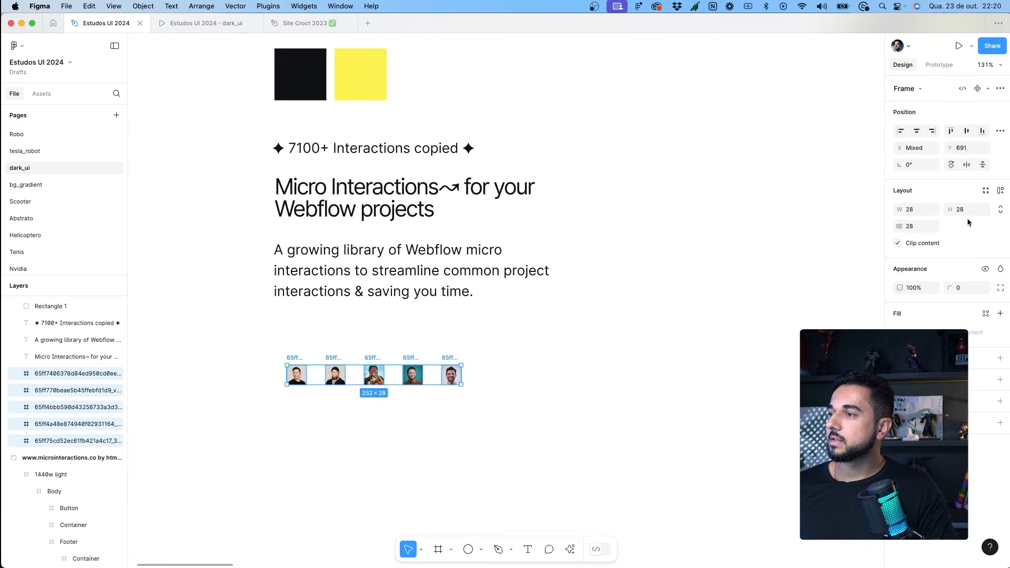
{"action": "key", "text": "Tab"}
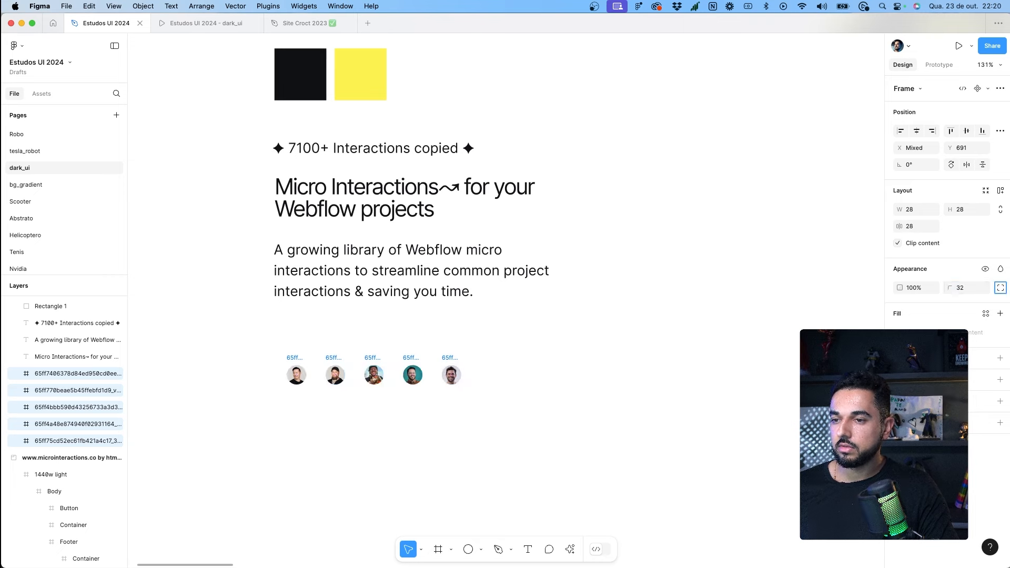
{"action": "left_click", "coordinate": [966, 287]}
Step: Wrap the five round avatars in a horizontal auto layout and set the gap between them to -3 so they overlap
{"action": "left_click", "coordinate": [576, 350]}
{"action": "left_click_drag", "start_coordinate": [555, 349], "coordinate": [260, 406]}
{"action": "key", "text": "shift+a"}
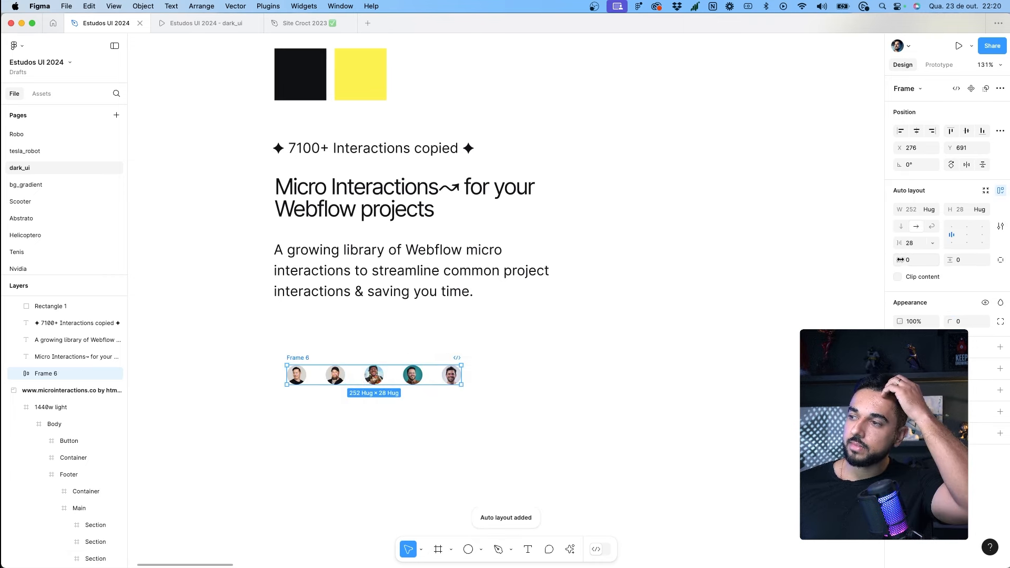
{"action": "left_click_drag", "start_coordinate": [899, 243], "coordinate": [883, 246]}
{"action": "scroll", "coordinate": [307, 383], "scroll_direction": "up", "scroll_amount": 10}
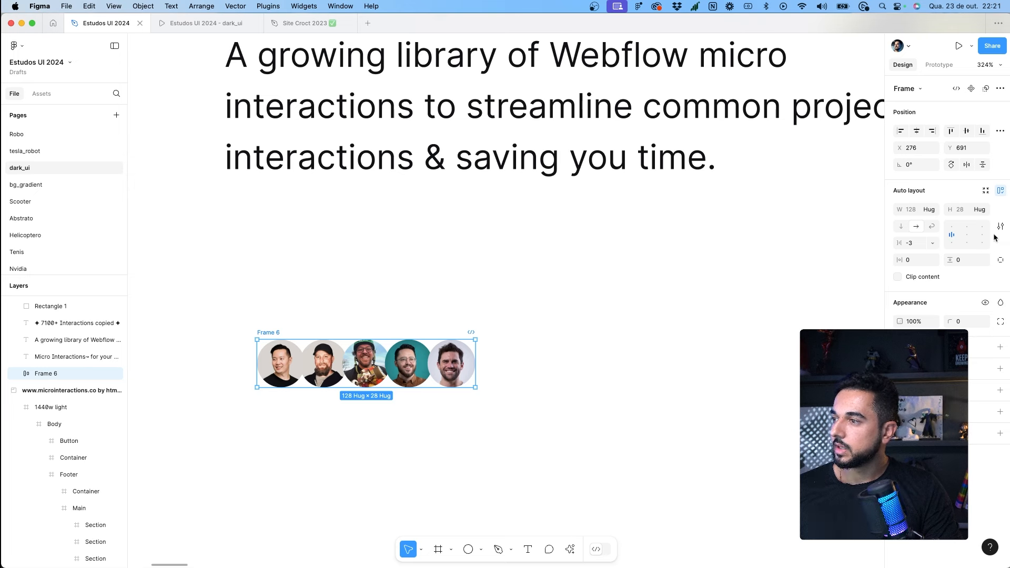
Step: Set the avatar row's canvas stacking to First on top in its auto layout settings
{"action": "left_click", "coordinate": [631, 331]}
{"action": "left_click", "coordinate": [347, 341]}
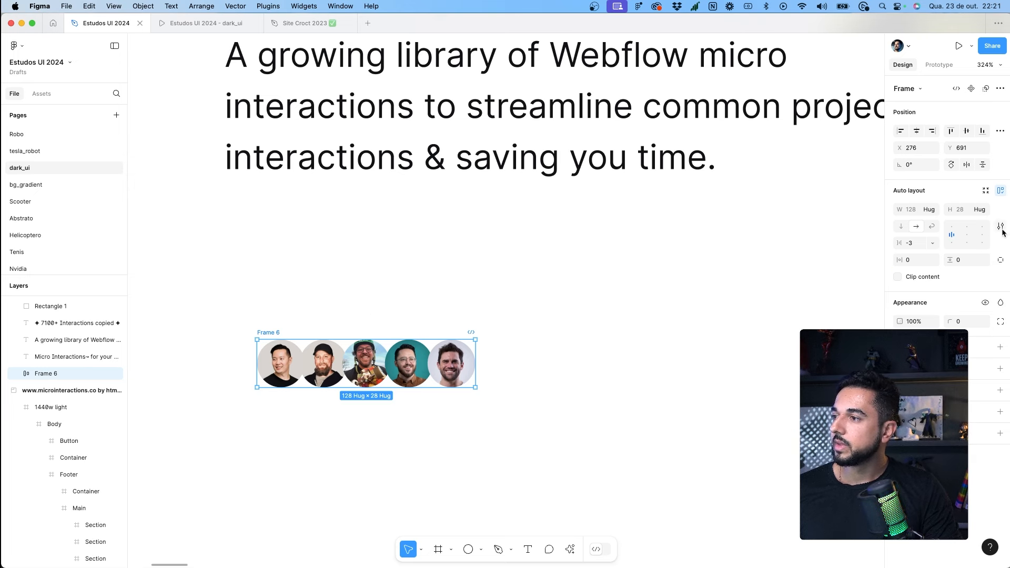
{"action": "left_click", "coordinate": [1001, 227]}
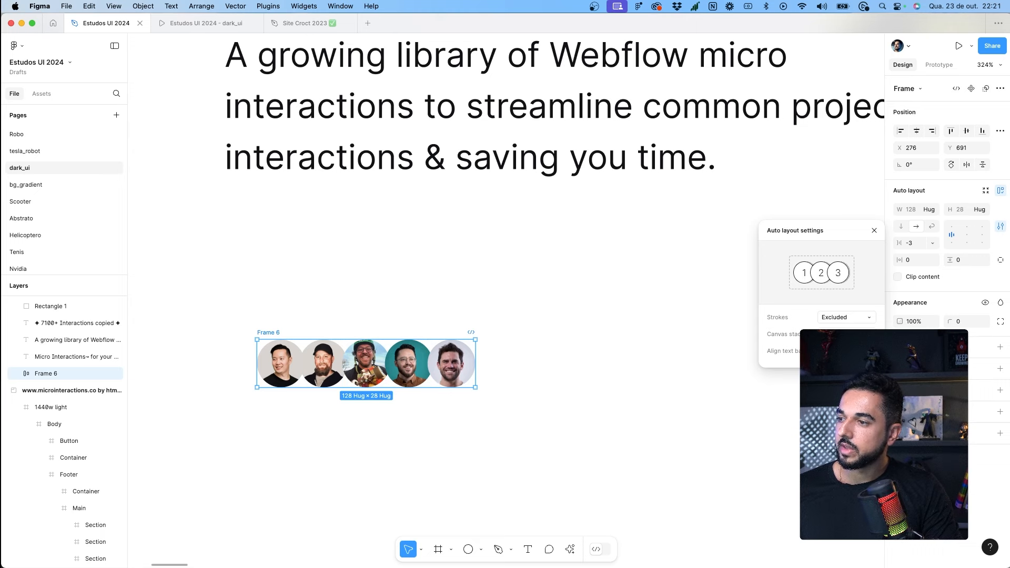
{"action": "left_click", "coordinate": [846, 335]}
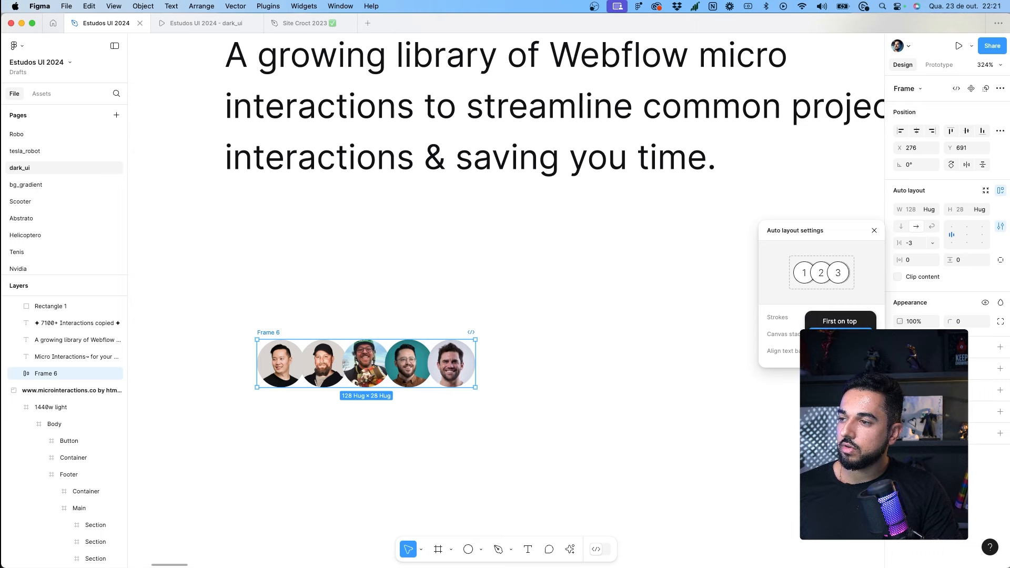
{"action": "left_click", "coordinate": [839, 322]}
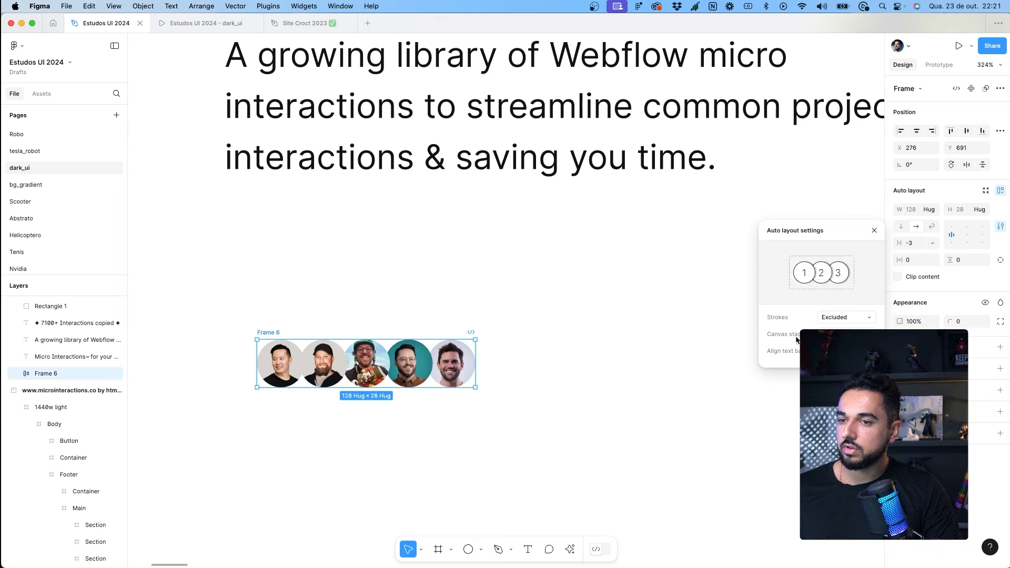
{"action": "scroll", "coordinate": [283, 372], "scroll_direction": "up", "scroll_amount": 5}
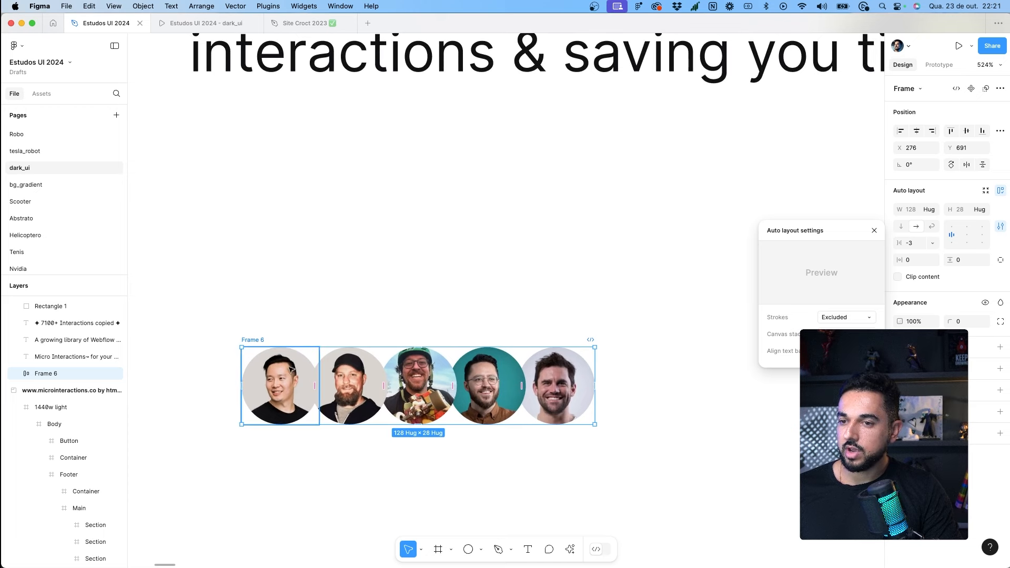
Step: Reorder the avatar row so the teal-background portrait comes first and the last portrait moves to second place
{"action": "left_click", "coordinate": [475, 377]}
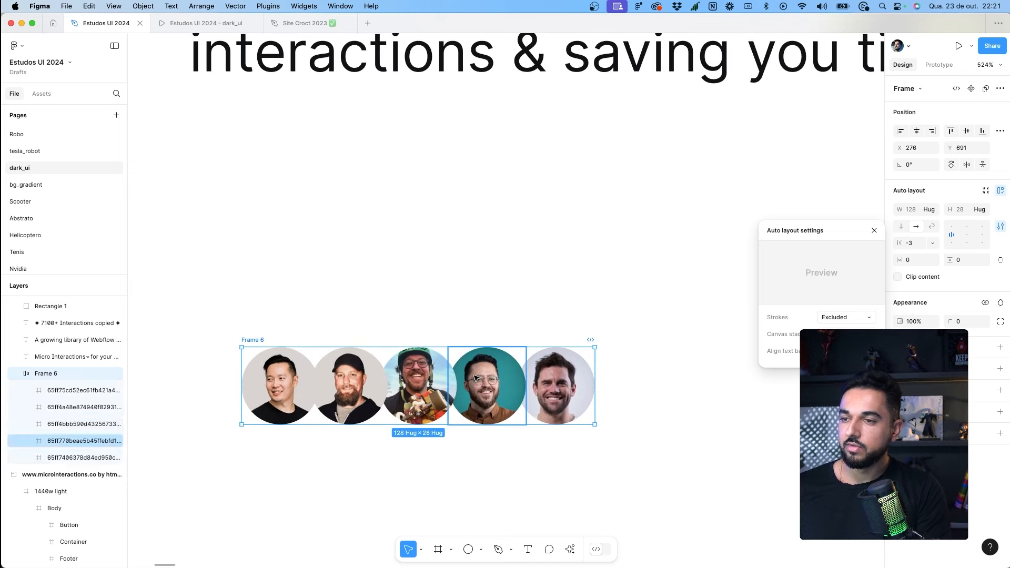
{"action": "key", "text": "Left"}
{"action": "key", "text": "Left"}
{"action": "key", "text": "Left"}
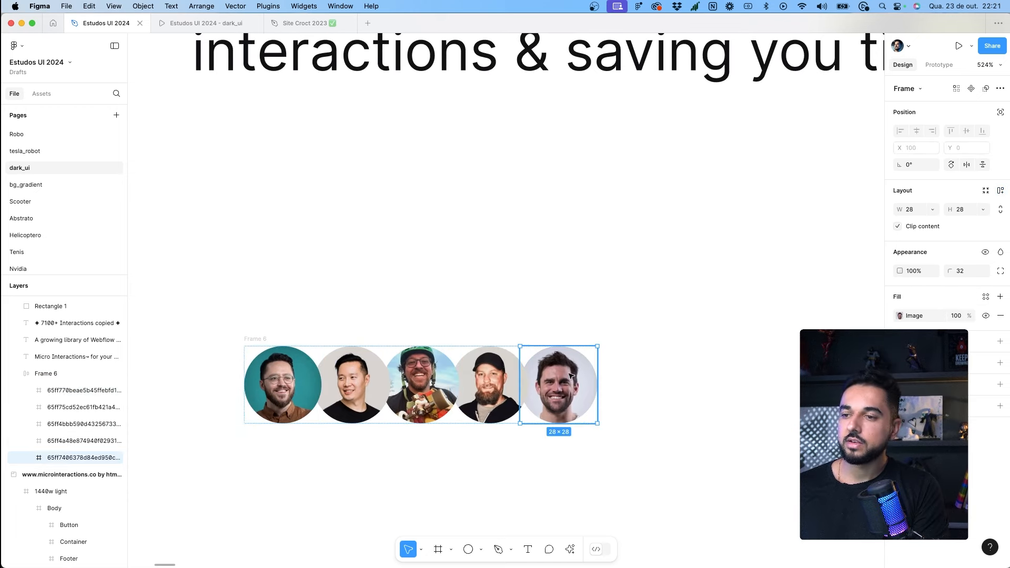
{"action": "key", "text": "Left"}
{"action": "key", "text": "Left"}
{"action": "key", "text": "Left"}
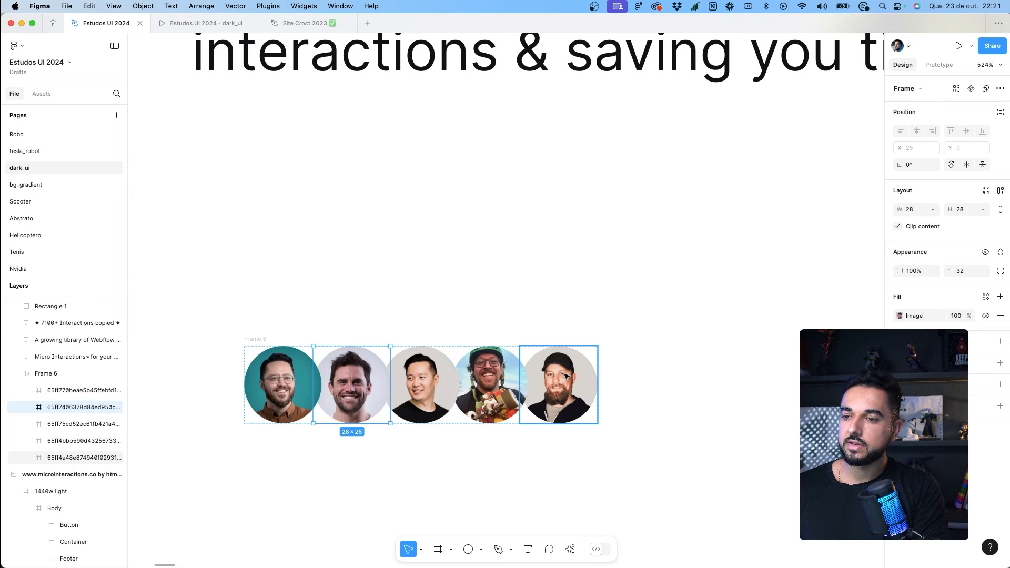
{"action": "left_click", "coordinate": [622, 292]}
{"action": "left_click", "coordinate": [260, 340]}
Step: Copy the "Trusted by over 120 Webflow Experts in the community." text from the imported page to below the avatar row in Section 1
{"action": "scroll", "coordinate": [260, 340], "scroll_direction": "down", "scroll_amount": 10}
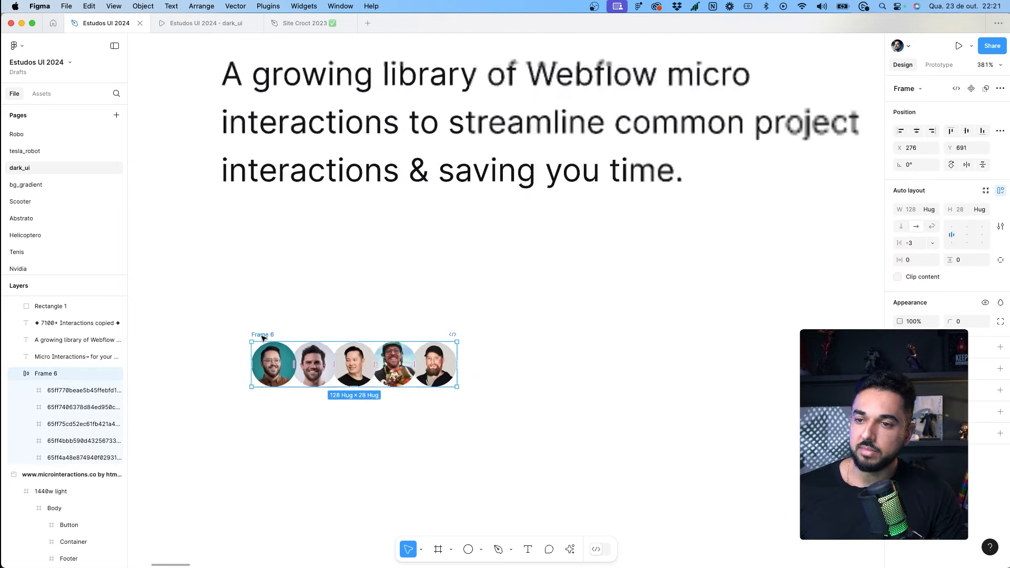
{"action": "scroll", "coordinate": [300, 293], "scroll_direction": "down", "scroll_amount": 5}
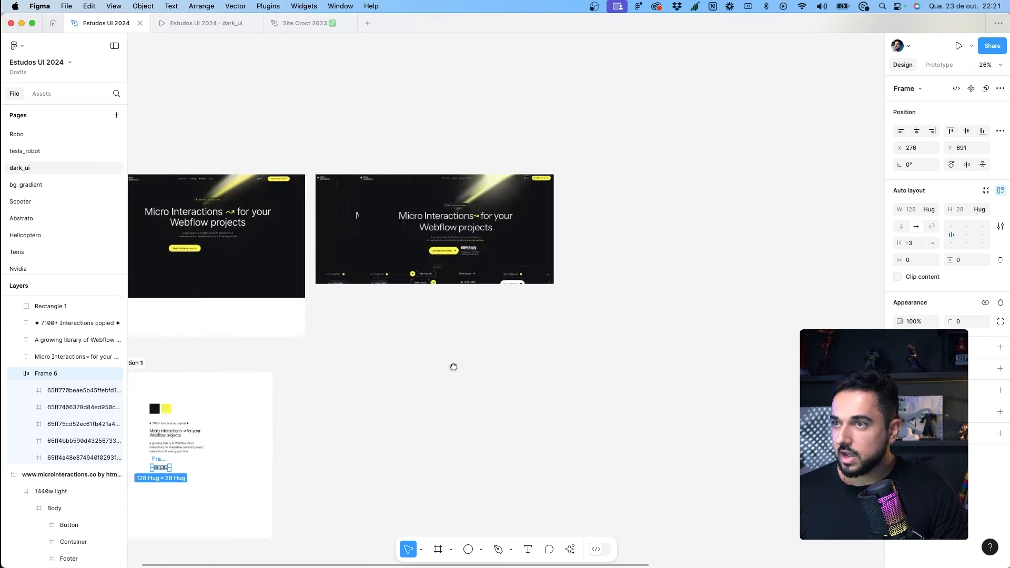
{"action": "scroll", "coordinate": [451, 365], "scroll_direction": "up", "scroll_amount": 1}
{"action": "scroll", "coordinate": [457, 269], "scroll_direction": "right", "scroll_amount": 20}
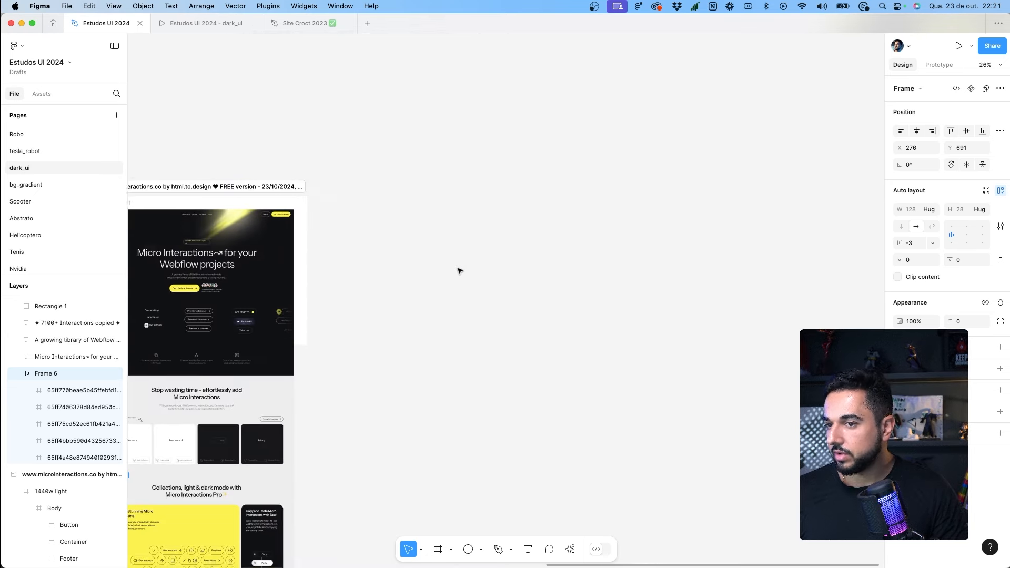
{"action": "scroll", "coordinate": [460, 270], "scroll_direction": "down", "scroll_amount": 10}
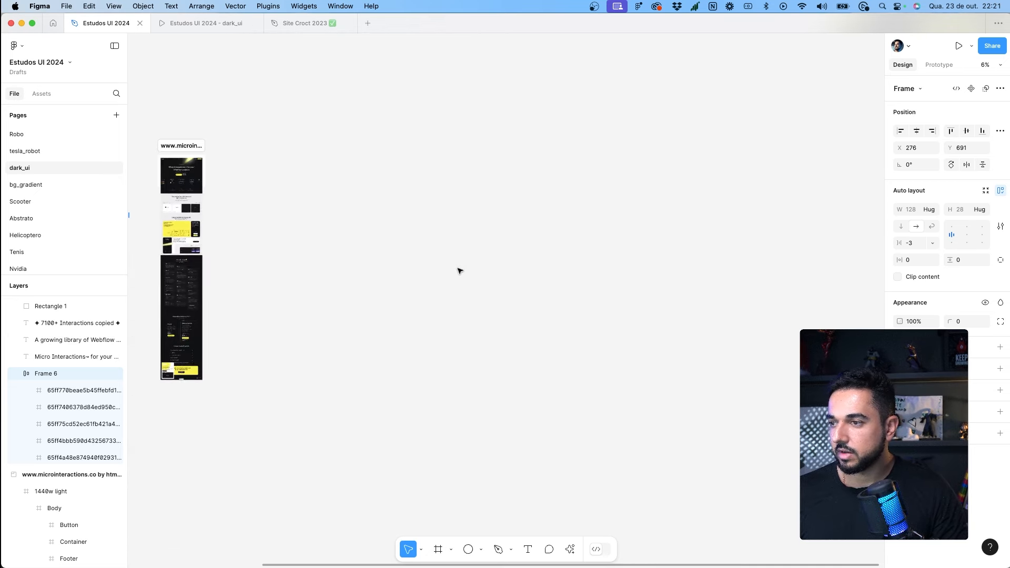
{"action": "scroll", "coordinate": [347, 176], "scroll_direction": "up", "scroll_amount": 10}
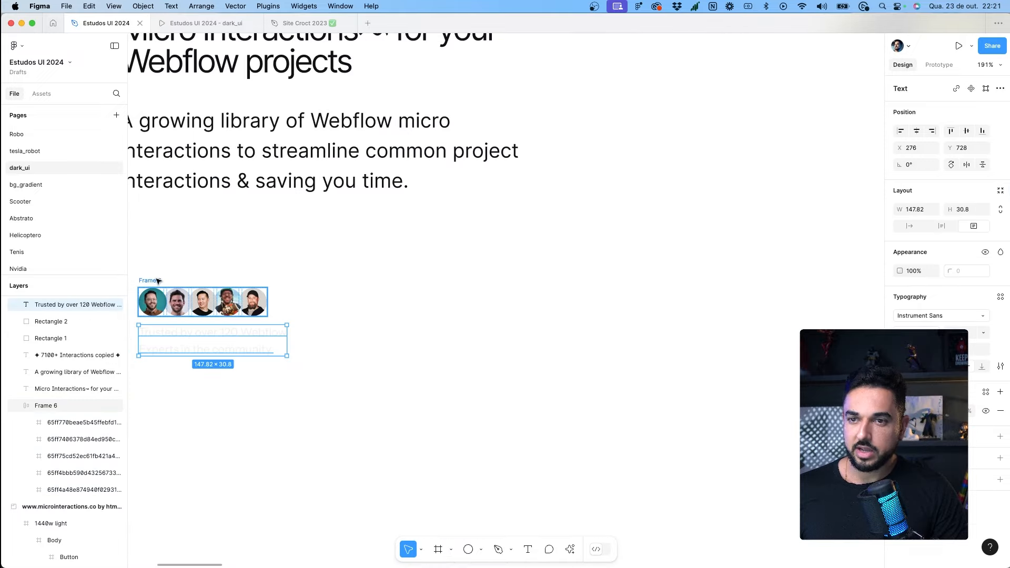
Step: Move the avatar row and its trusted-by text together into the hero beside the Get Lifetime Access button, at X 716
{"action": "left_click", "coordinate": [157, 280], "text": "shift"}
{"action": "scroll", "coordinate": [157, 280], "scroll_direction": "down", "scroll_amount": 5}
{"action": "scroll", "coordinate": [158, 279], "scroll_direction": "left", "scroll_amount": 3}
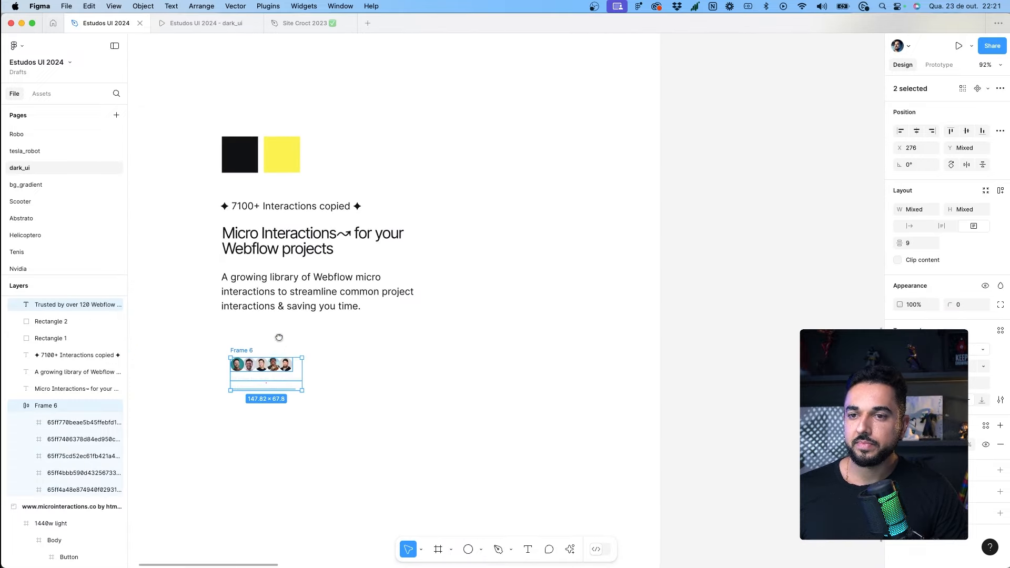
{"action": "scroll", "coordinate": [277, 364], "scroll_direction": "down", "scroll_amount": 3}
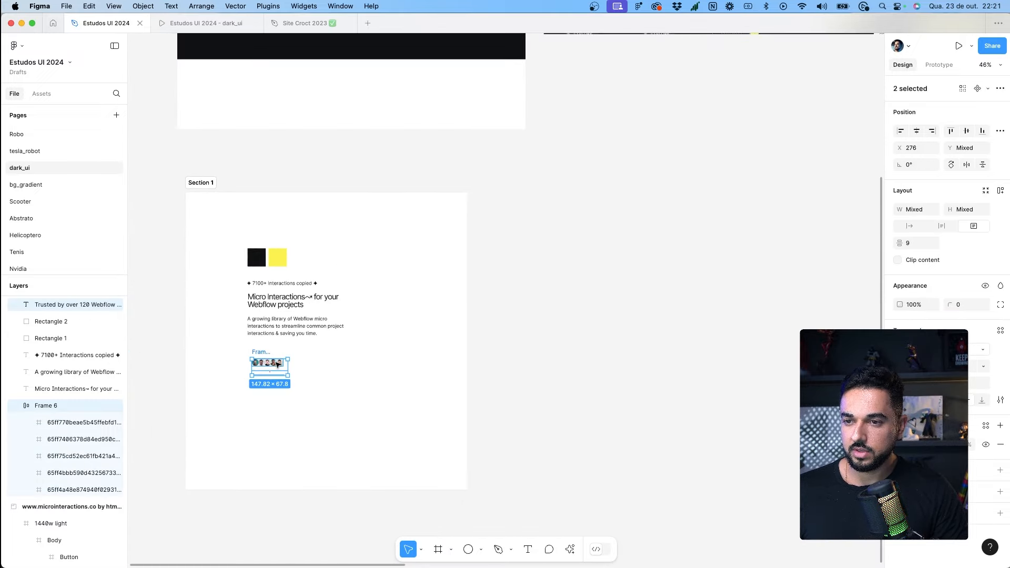
{"action": "left_click_drag", "start_coordinate": [277, 364], "coordinate": [392, 168]}
{"action": "scroll", "coordinate": [392, 345], "scroll_direction": "up", "scroll_amount": 4}
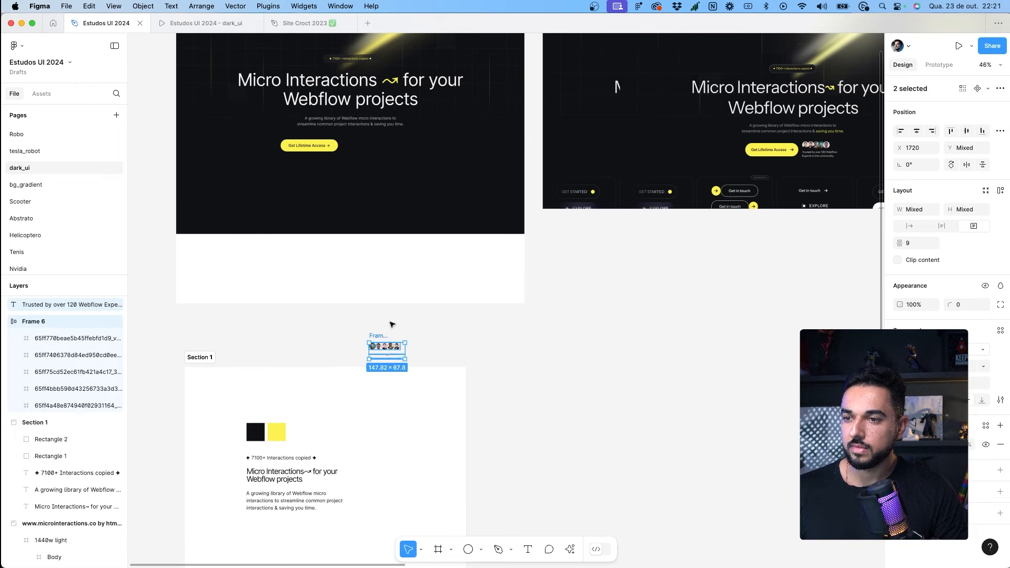
{"action": "left_click_drag", "start_coordinate": [389, 349], "coordinate": [370, 153]}
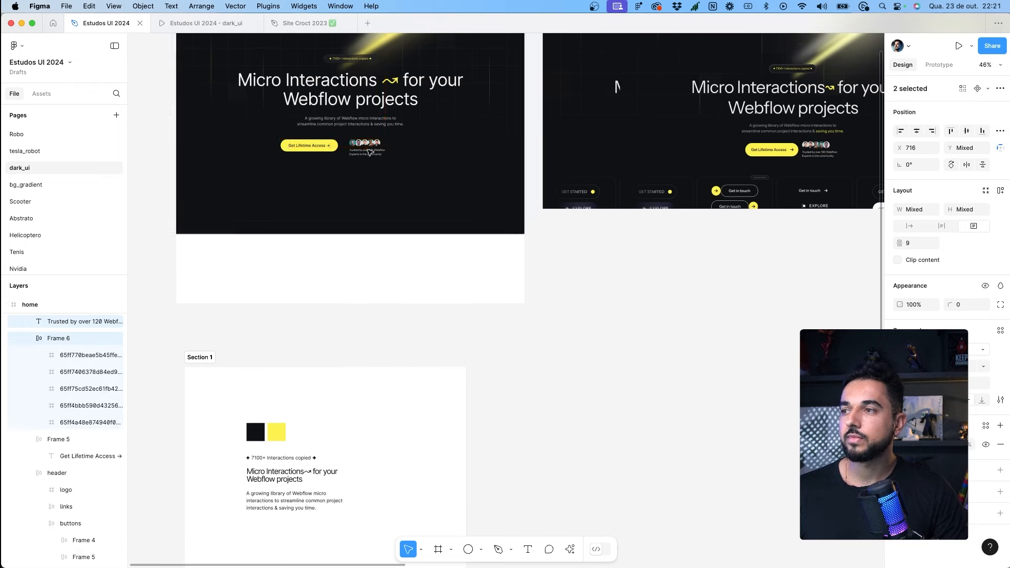
Step: Wrap the avatar row and trusted-by text in a vertical auto layout, trying a gap of 12 but keeping 8
{"action": "scroll", "coordinate": [370, 152], "scroll_direction": "up", "scroll_amount": 5}
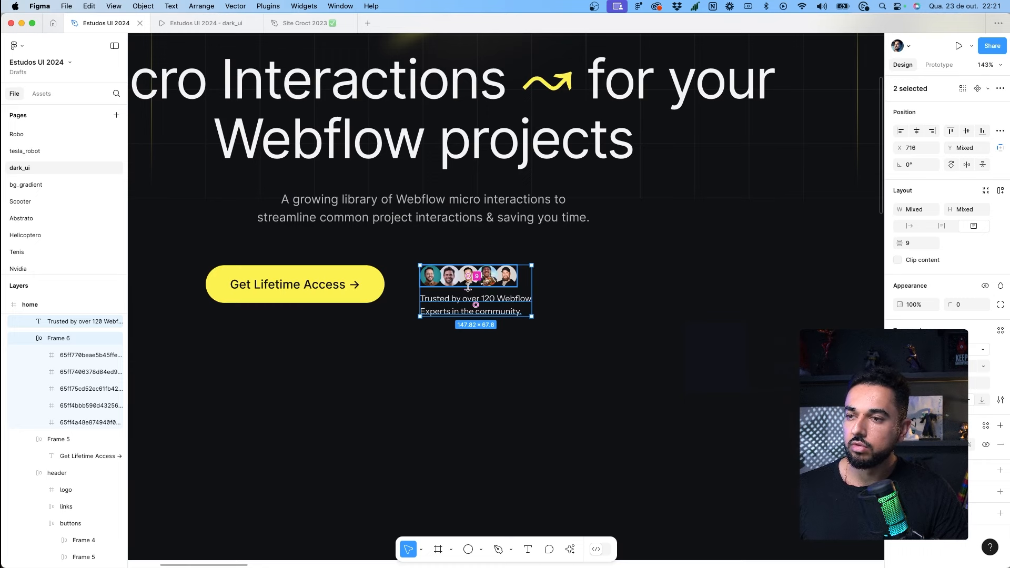
{"action": "key", "text": "shift+a"}
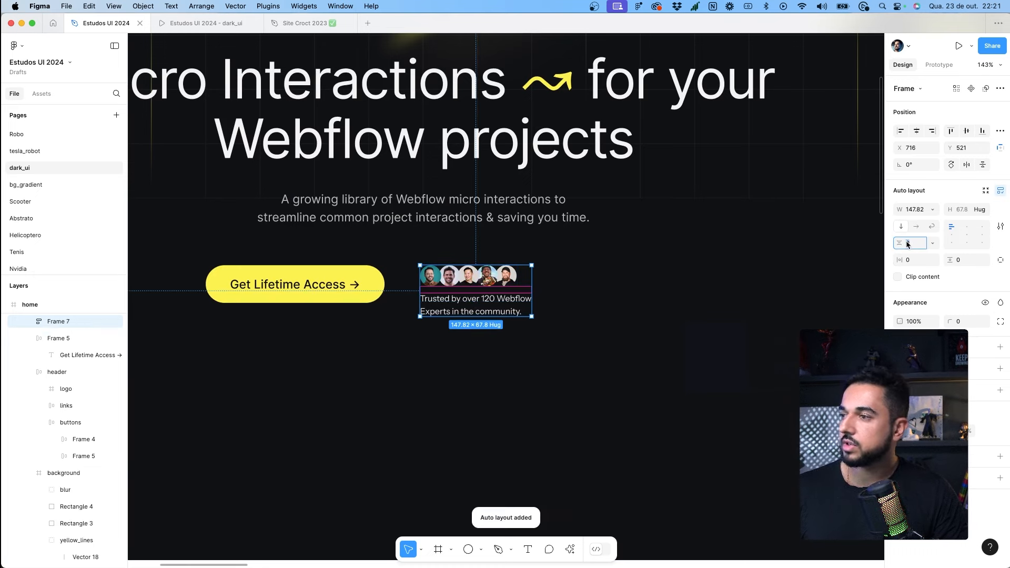
{"action": "key", "text": "Return"}
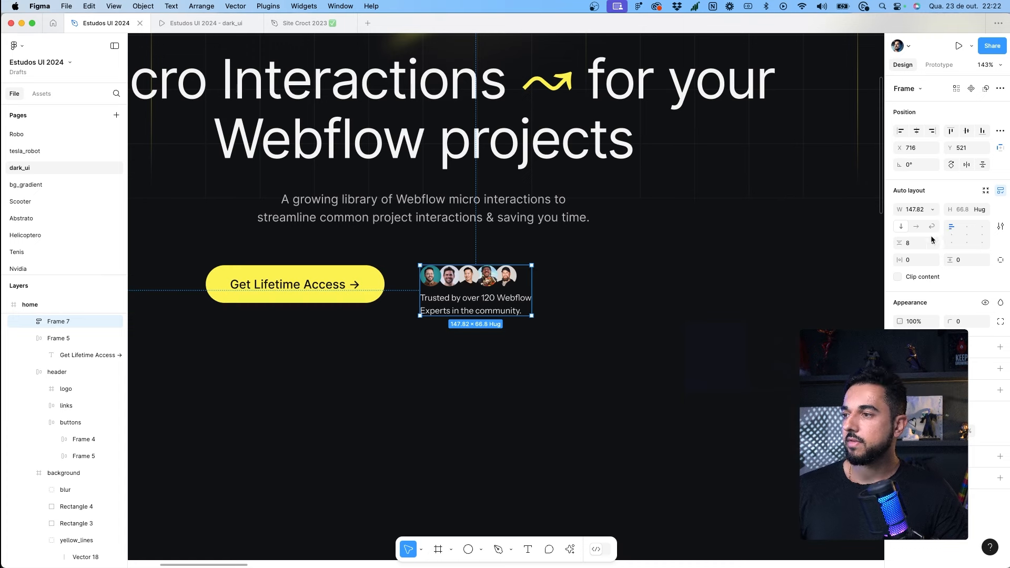
{"action": "left_click_drag", "start_coordinate": [900, 243], "coordinate": [904, 243]}
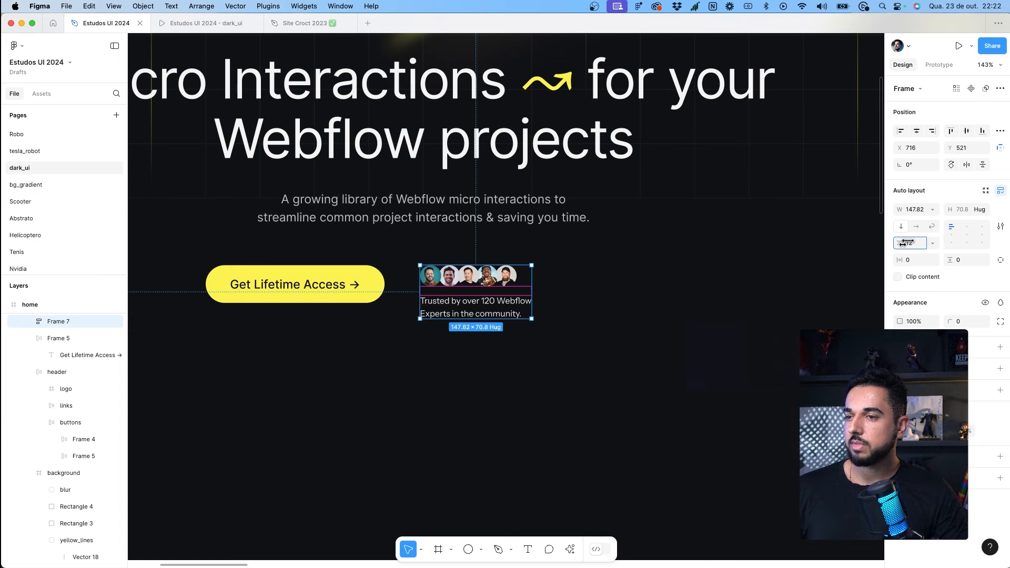
Step: Set the trusted-by text below the avatar row to auto width
{"action": "double_click", "coordinate": [497, 310]}
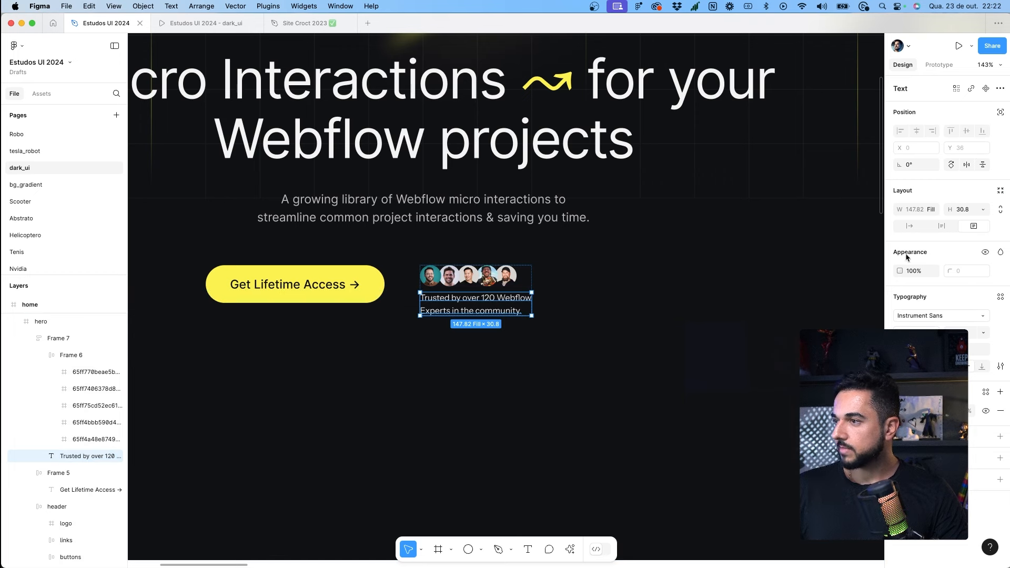
{"action": "left_click", "coordinate": [909, 226]}
Step: Try joining the trusted-by text into a single line by removing its line break, and undo the change
{"action": "double_click", "coordinate": [433, 307]}
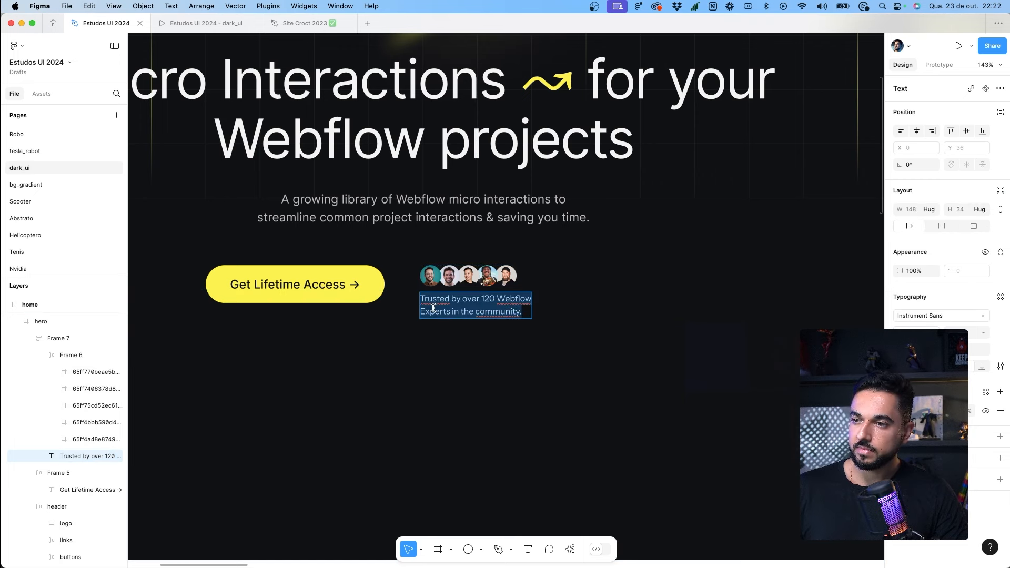
{"action": "key", "text": "Left"}
{"action": "key", "text": "Down"}
{"action": "key", "text": "BackSpace"}
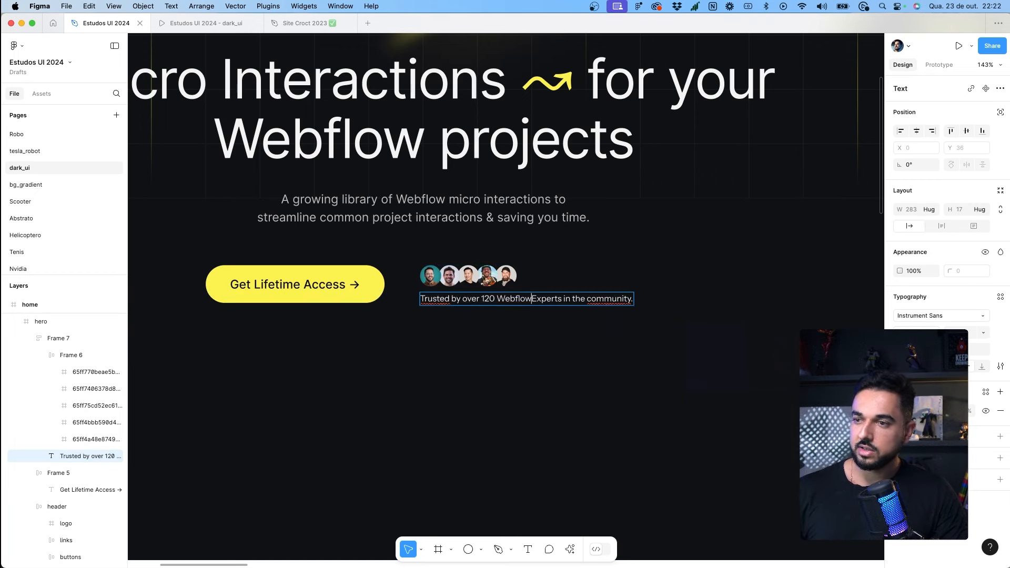
{"action": "key", "text": "Escape"}
{"action": "key", "text": "Escape"}
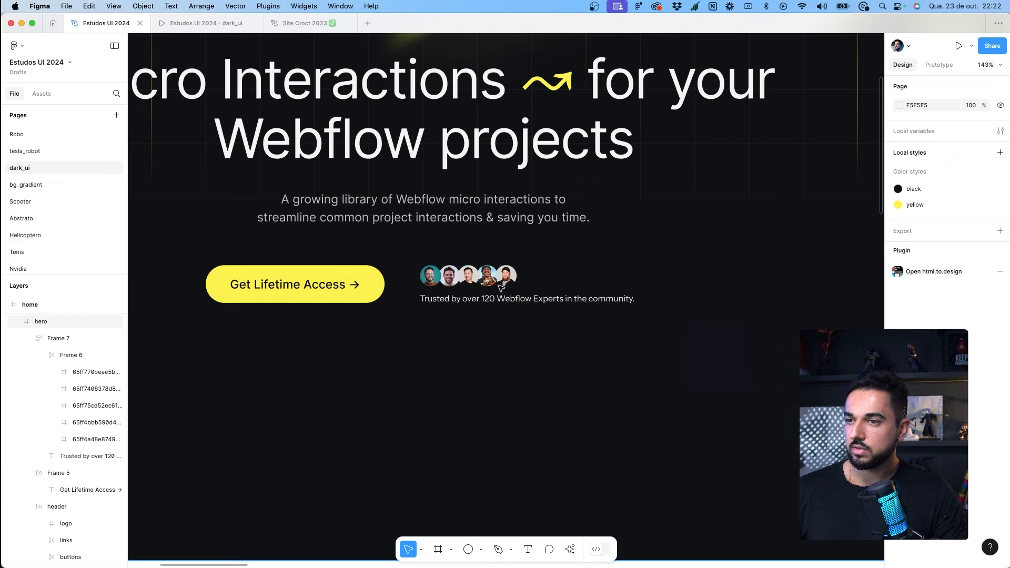
{"action": "scroll", "coordinate": [501, 286], "scroll_direction": "down", "scroll_amount": 5}
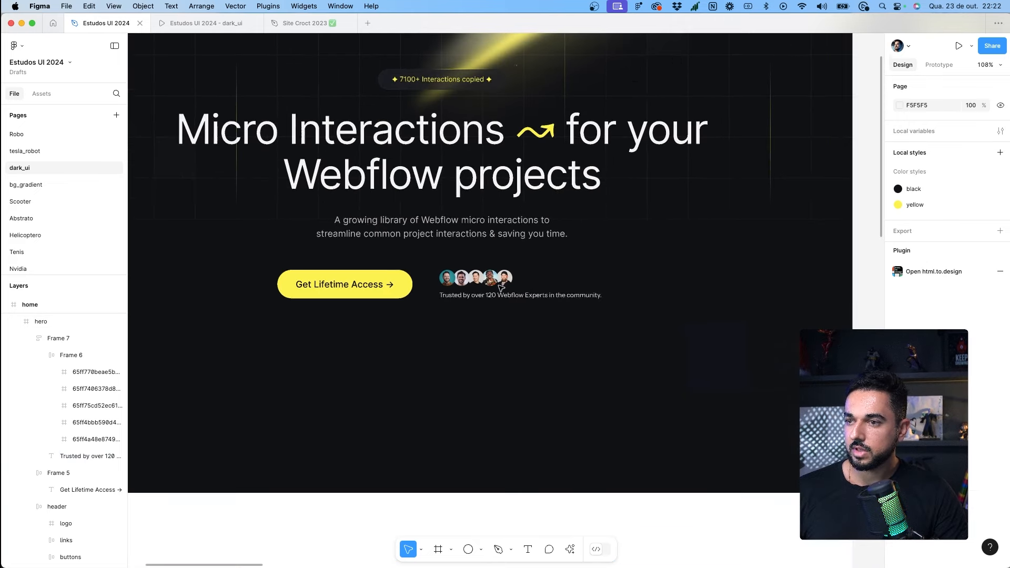
{"action": "key", "text": "super+z"}
{"action": "key", "text": "super+z"}
{"action": "key", "text": "Escape"}
{"action": "key", "text": "Escape"}
Step: Move the Get Lifetime Access button and avatar block together to Y 513 and wrap them in a horizontal auto layout, vertically centred
{"action": "scroll", "coordinate": [490, 293], "scroll_direction": "up", "scroll_amount": 1}
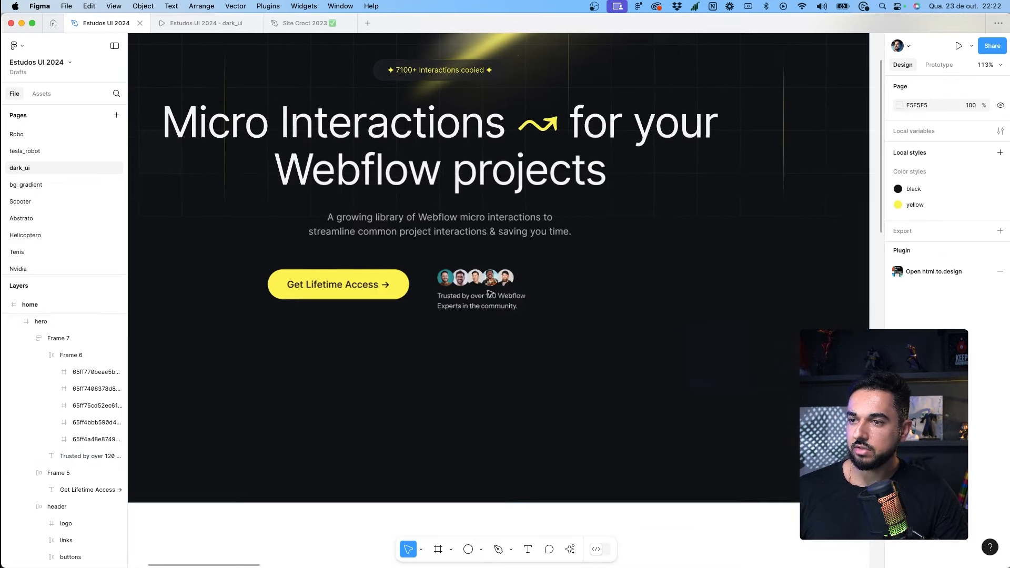
{"action": "left_click", "coordinate": [490, 294]}
{"action": "left_click", "coordinate": [490, 294]}
{"action": "left_click", "coordinate": [389, 287], "text": "shift"}
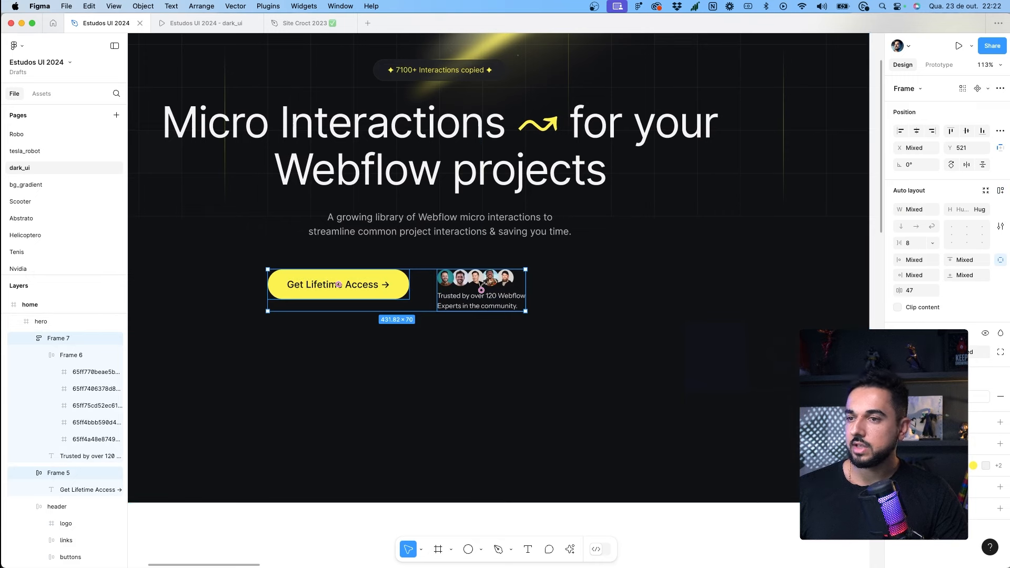
{"action": "left_click_drag", "start_coordinate": [479, 283], "coordinate": [506, 278]}
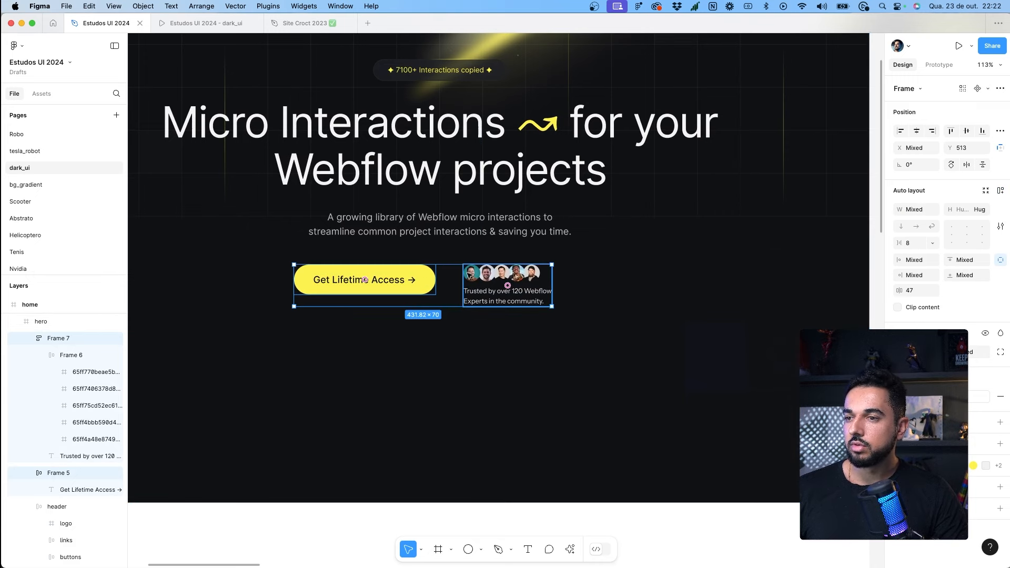
{"action": "key", "text": "shift+a"}
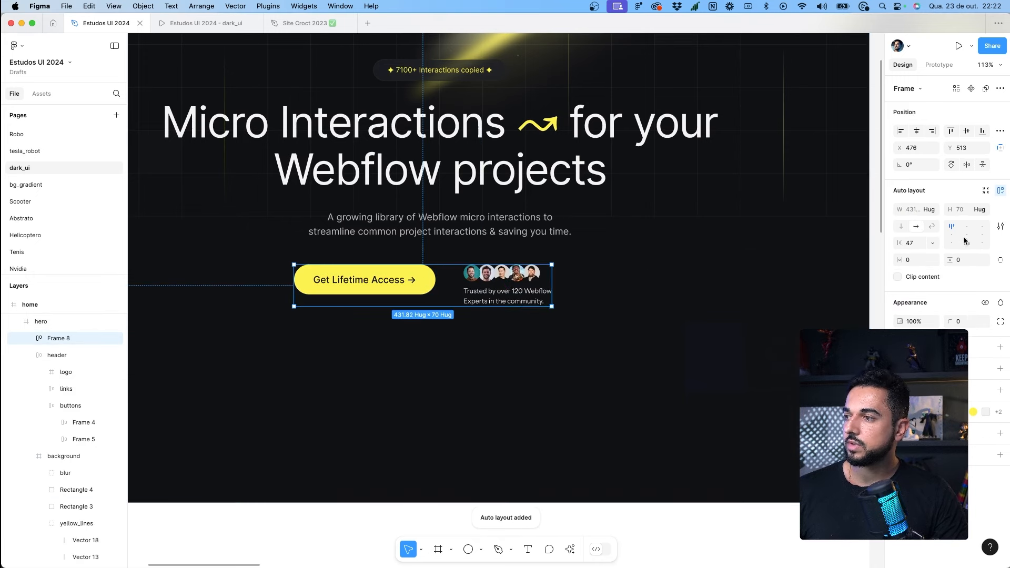
{"action": "left_click", "coordinate": [952, 235]}
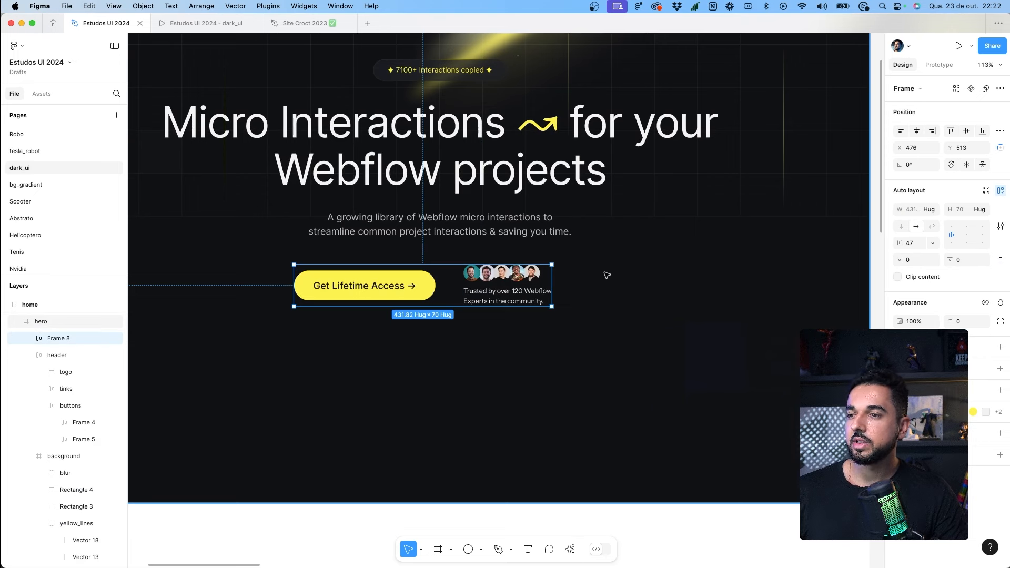
Step: Set the gap of the button and avatar row to 40 and centre the row horizontally in the hero
{"action": "left_click", "coordinate": [910, 245]}
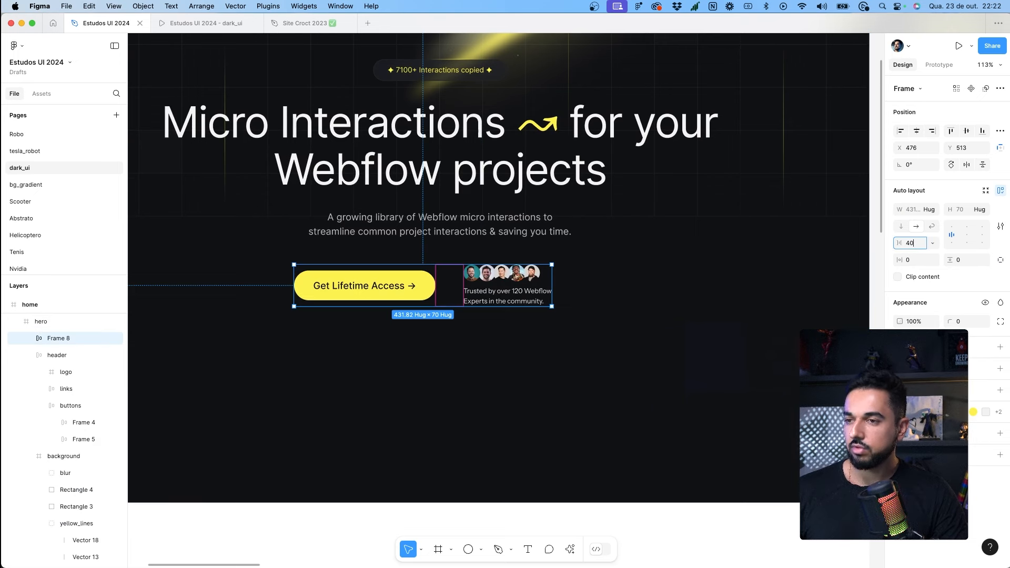
{"action": "key", "text": "Return"}
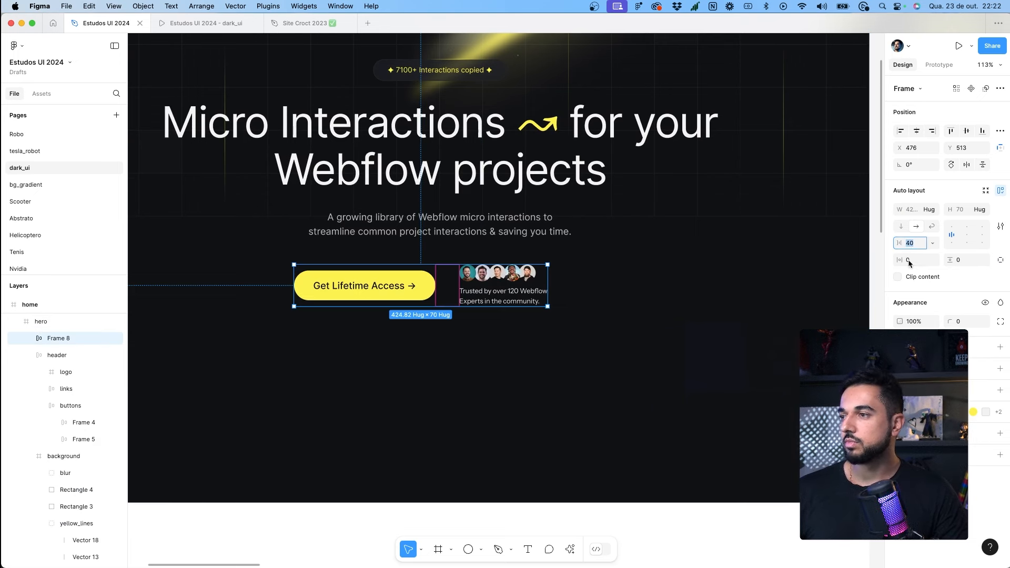
{"action": "left_click", "coordinate": [917, 131]}
{"action": "scroll", "coordinate": [543, 215], "scroll_direction": "down", "scroll_amount": 2}
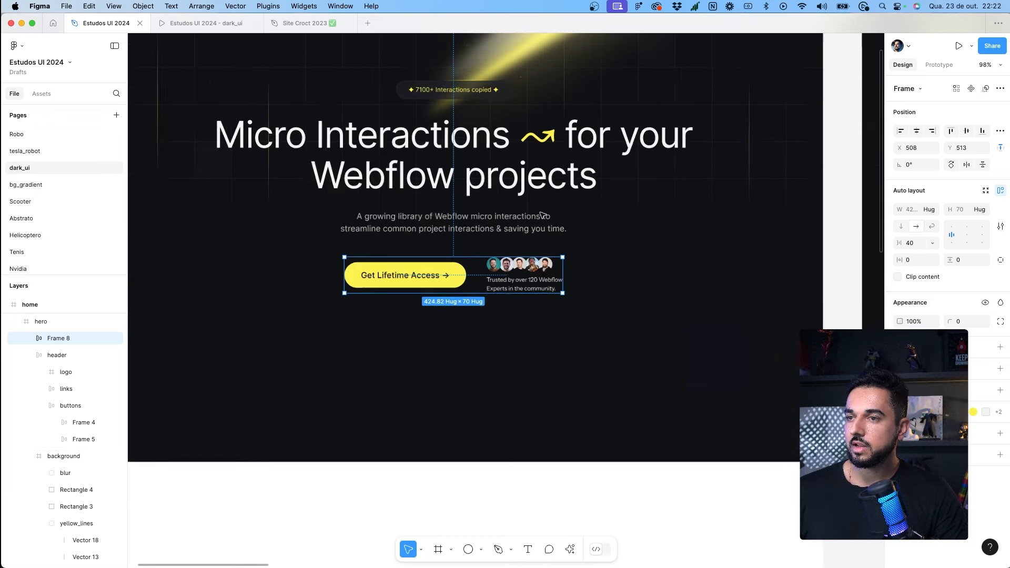
Step: Check the hero layout in the dark_ui prototype preview and return to the design file
{"action": "key", "text": "ctrl+Tab"}
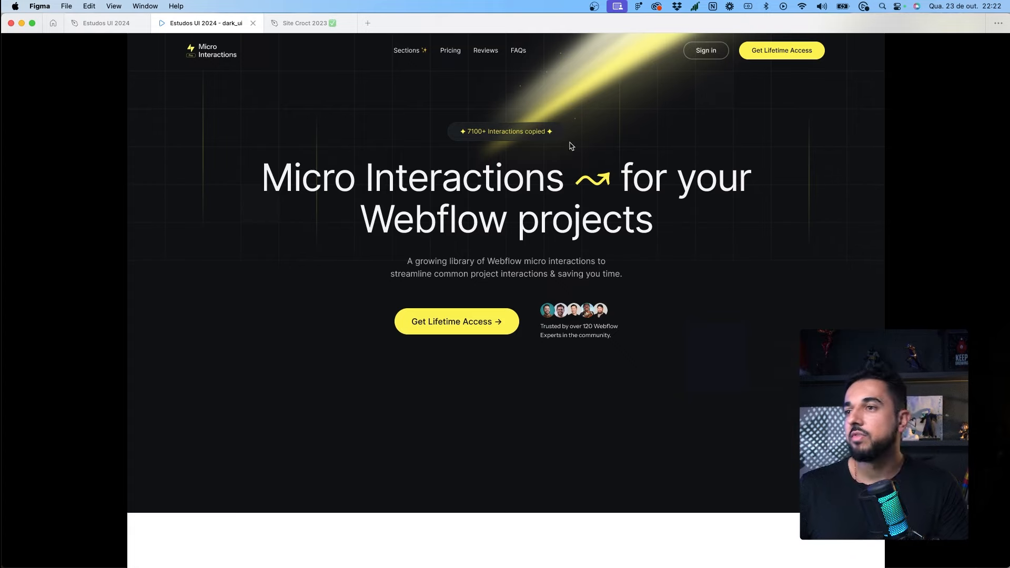
{"action": "left_click", "coordinate": [104, 24]}
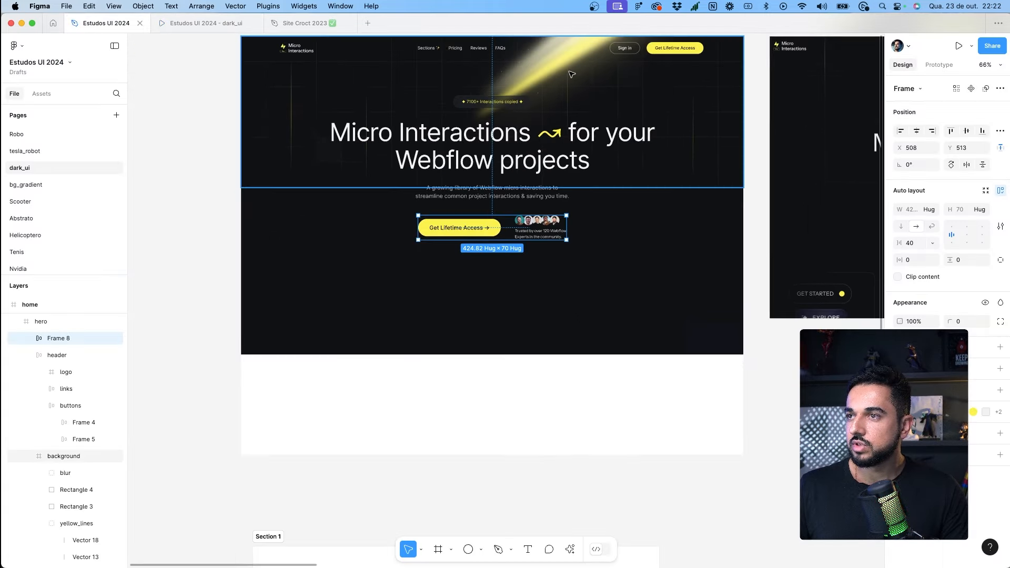
Step: Place two side-by-side copies of the yellow blur group above the home frame and turn them into a component set
{"action": "scroll", "coordinate": [547, 184], "scroll_direction": "up", "scroll_amount": 5}
{"action": "left_click", "coordinate": [521, 297]}
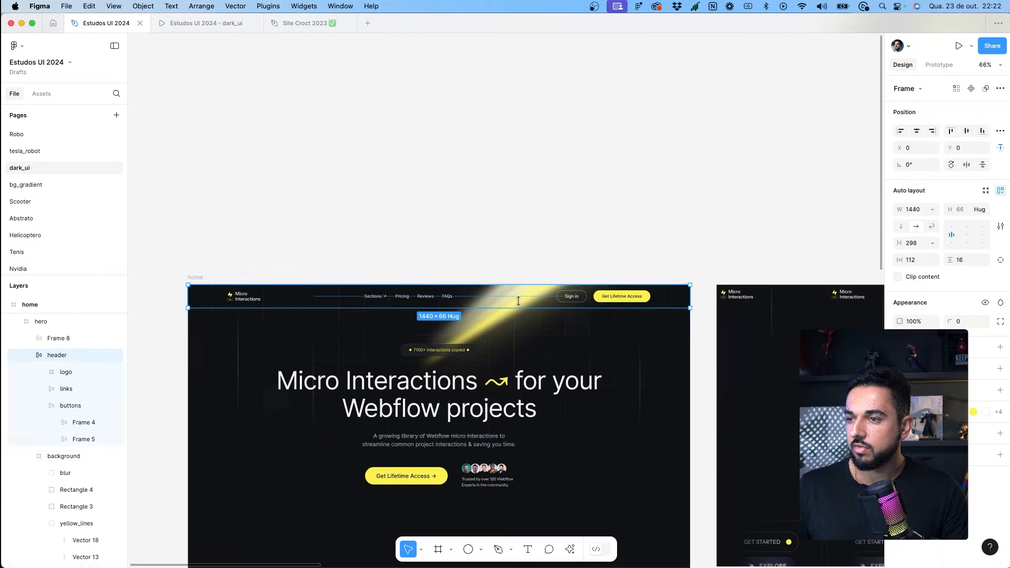
{"action": "scroll", "coordinate": [90, 463], "scroll_direction": "down", "scroll_amount": 1}
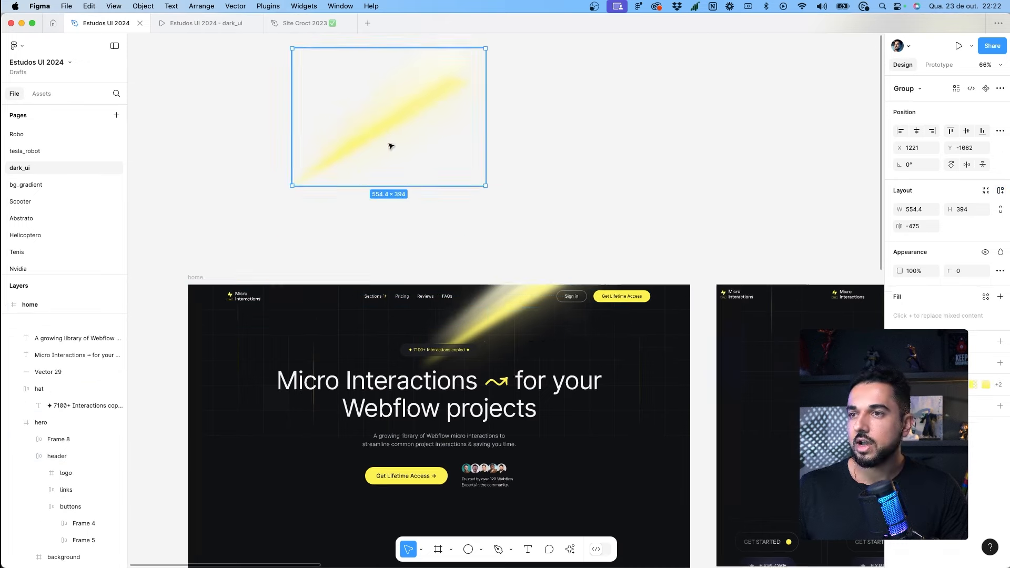
{"action": "left_click_drag", "start_coordinate": [401, 126], "coordinate": [598, 127]}
{"action": "left_click_drag", "start_coordinate": [716, 81], "coordinate": [240, 278]}
{"action": "left_click", "coordinate": [988, 88]}
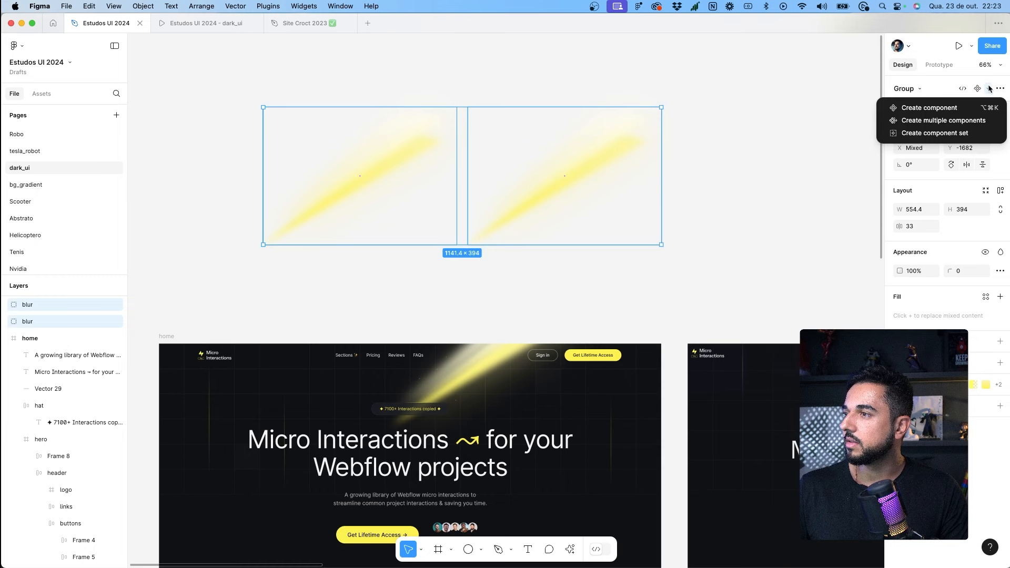
{"action": "left_click", "coordinate": [960, 135]}
Step: Rename the blur set's second variant "item= 02" and its first variant "item=01"
{"action": "double_click", "coordinate": [55, 319]}
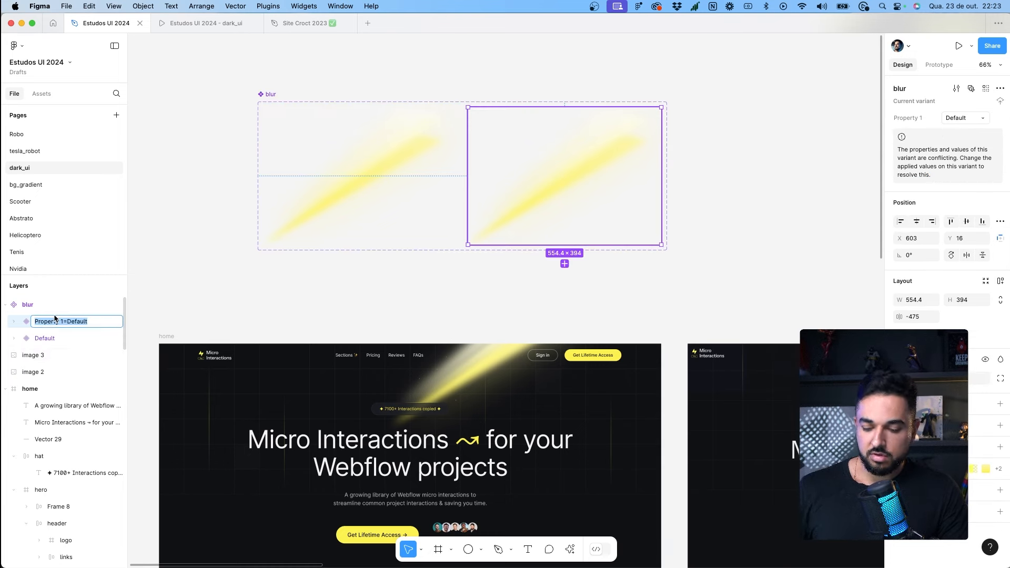
{"action": "key", "text": "BackSpace"}
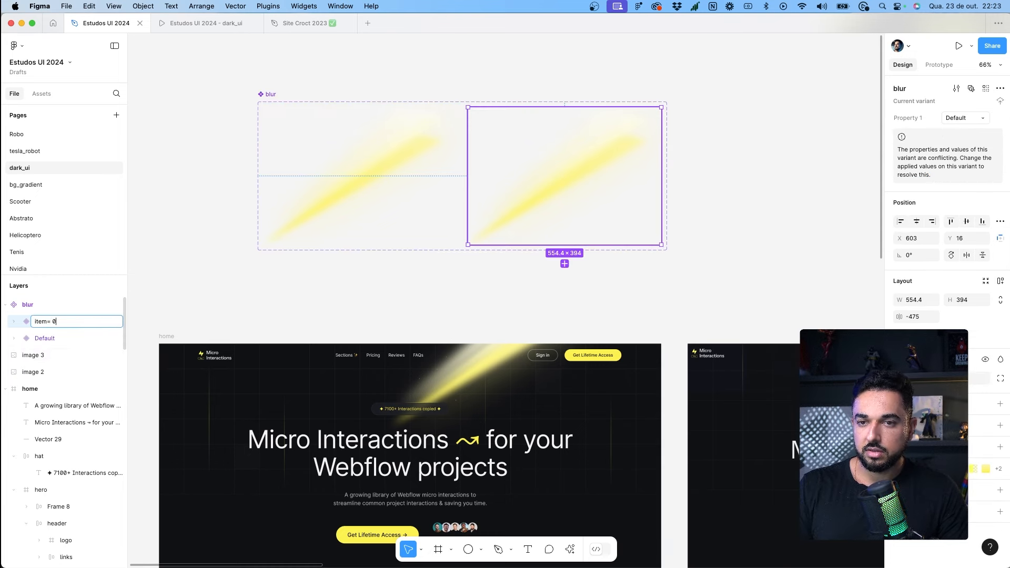
{"action": "key", "text": "Return"}
{"action": "double_click", "coordinate": [64, 339]}
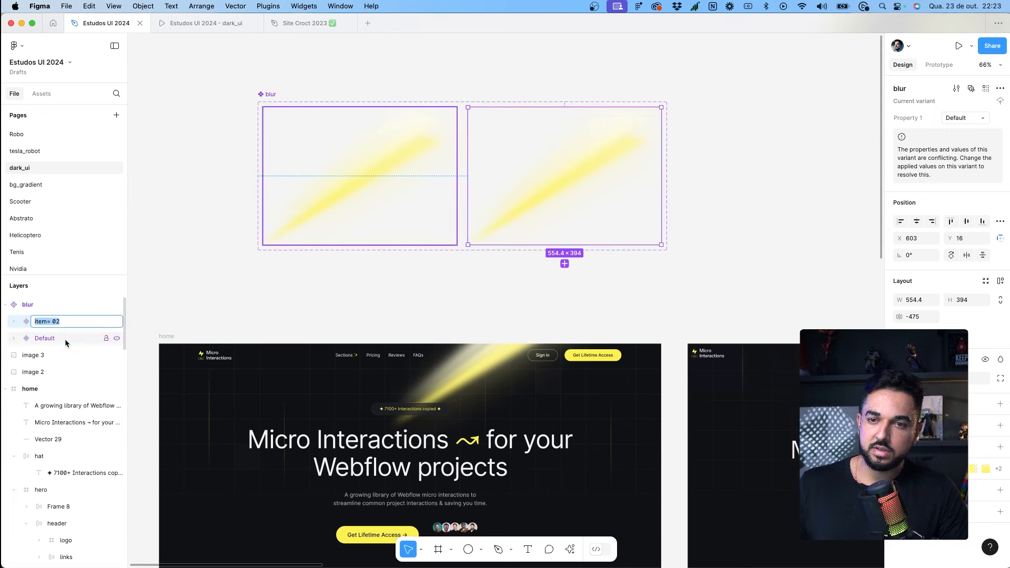
{"action": "type", "text": "item=01"}
{"action": "key", "text": "Return"}
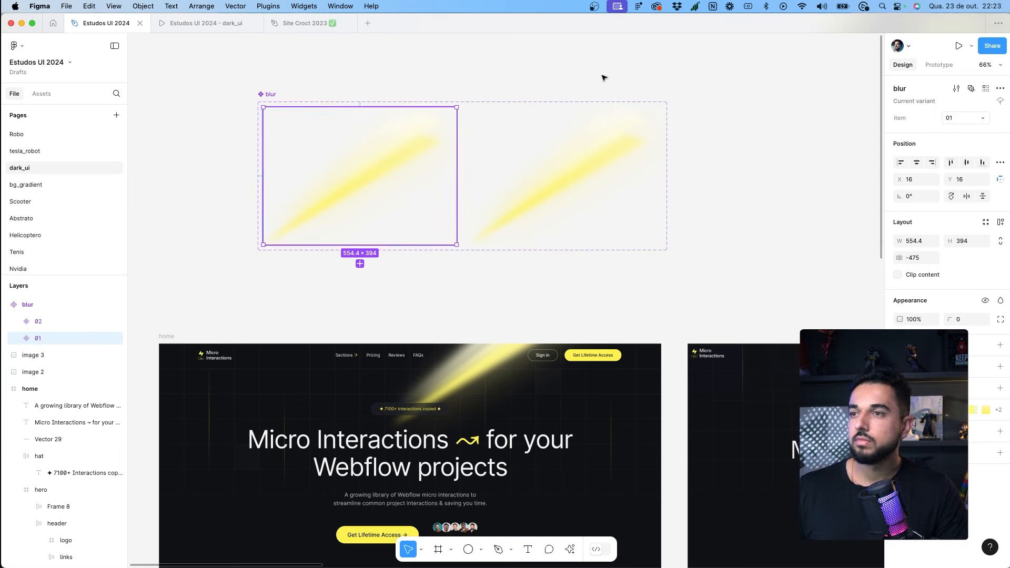
Step: Connect blur variant 01 to variant 02 with an After delay interaction and set its delay to 100 ms
{"action": "left_click", "coordinate": [937, 65]}
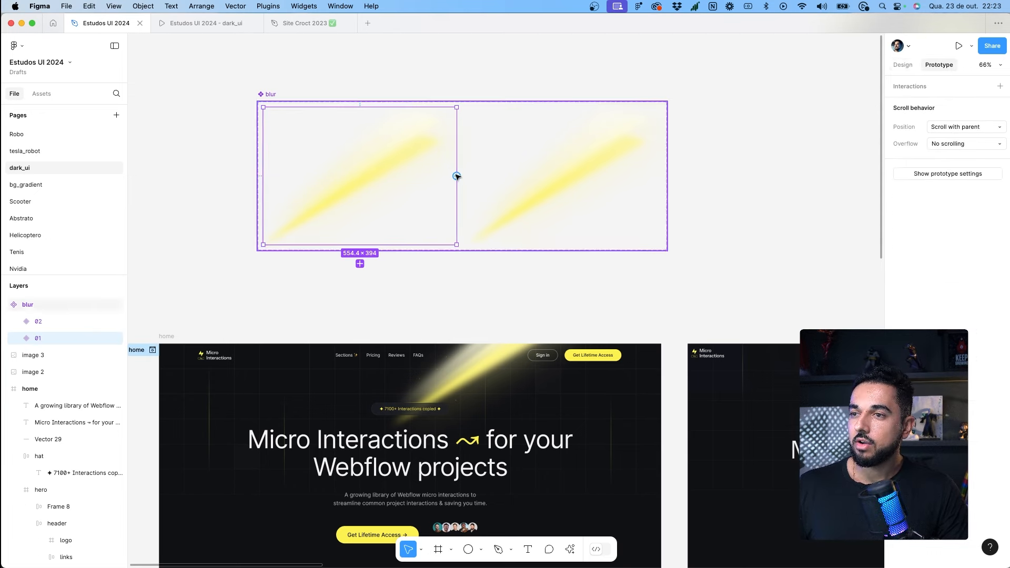
{"action": "scroll", "coordinate": [456, 176], "scroll_direction": "up", "scroll_amount": 2}
{"action": "left_click_drag", "start_coordinate": [456, 176], "coordinate": [491, 174]}
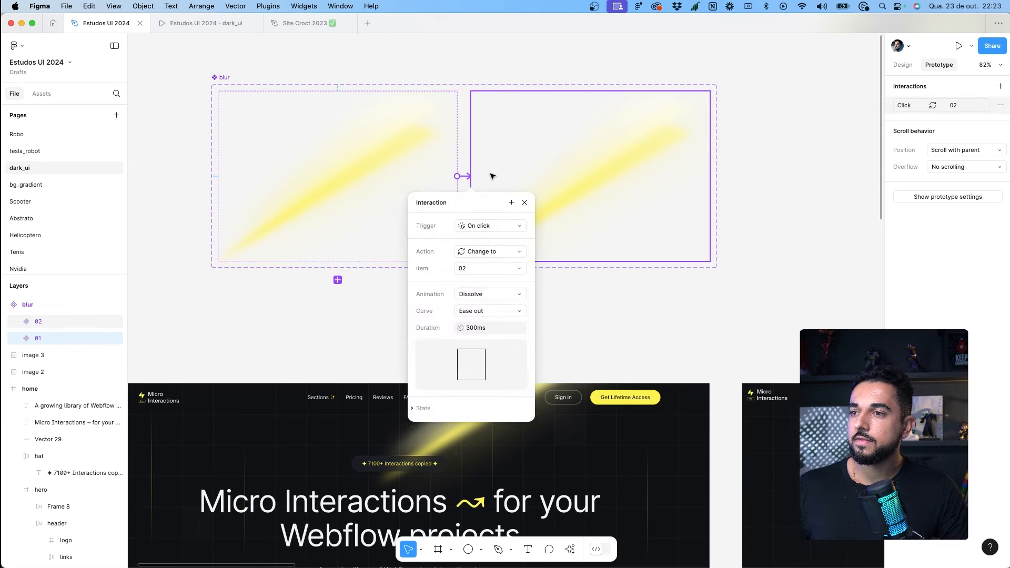
{"action": "left_click", "coordinate": [489, 227]}
{"action": "left_click", "coordinate": [481, 358]}
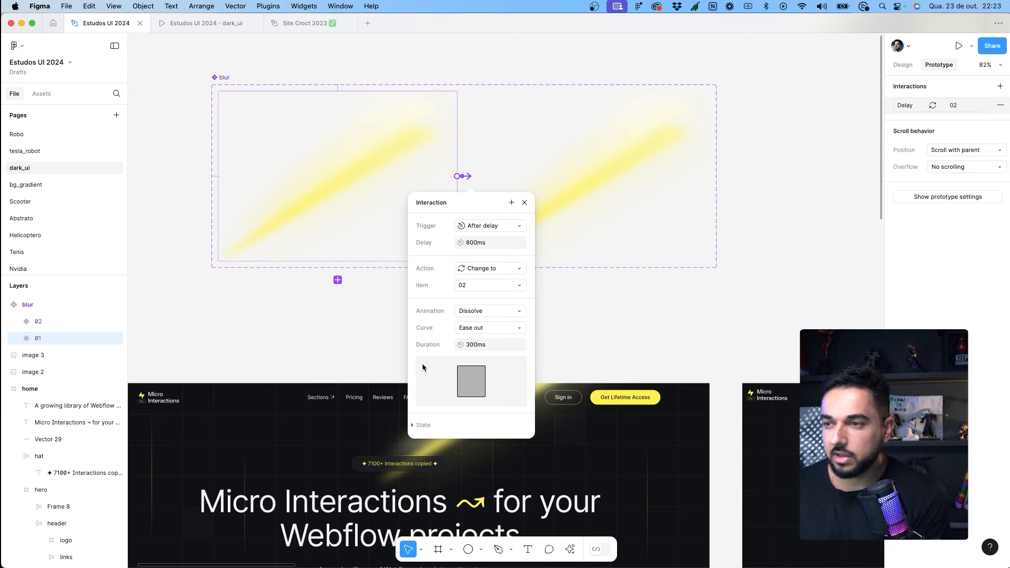
{"action": "left_click", "coordinate": [490, 243]}
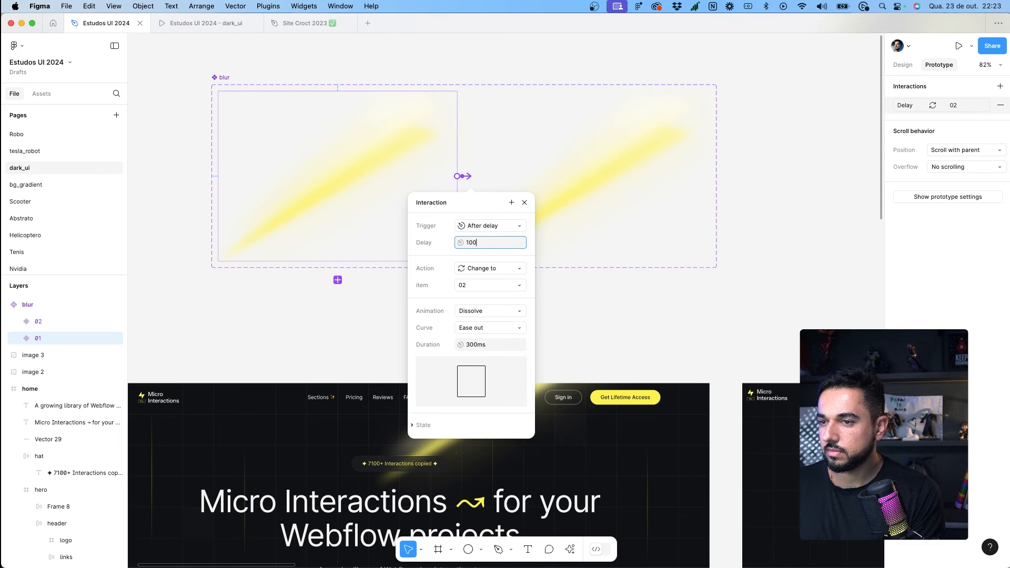
Step: Set the interaction's duration to 8000 ms and its animation to Smart animate
{"action": "left_click", "coordinate": [481, 344]}
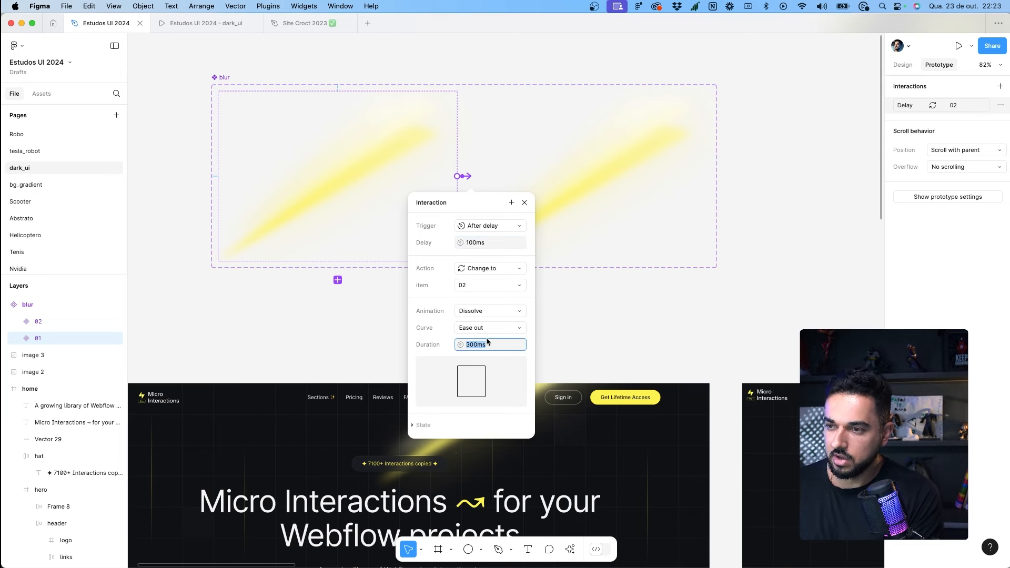
{"action": "type", "text": "800"}
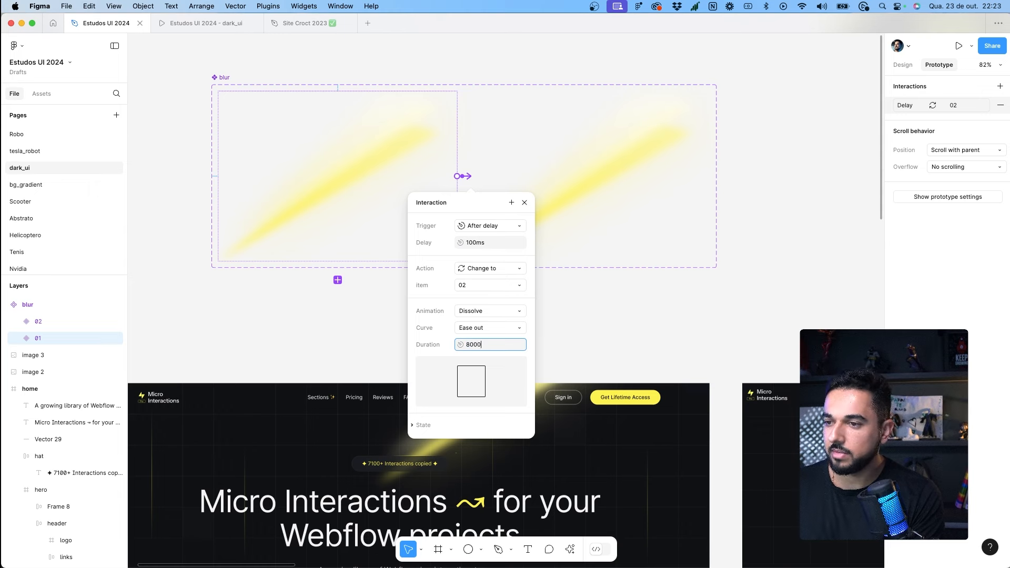
{"action": "type", "text": "0"}
{"action": "key", "text": "Return"}
{"action": "left_click", "coordinate": [492, 311]}
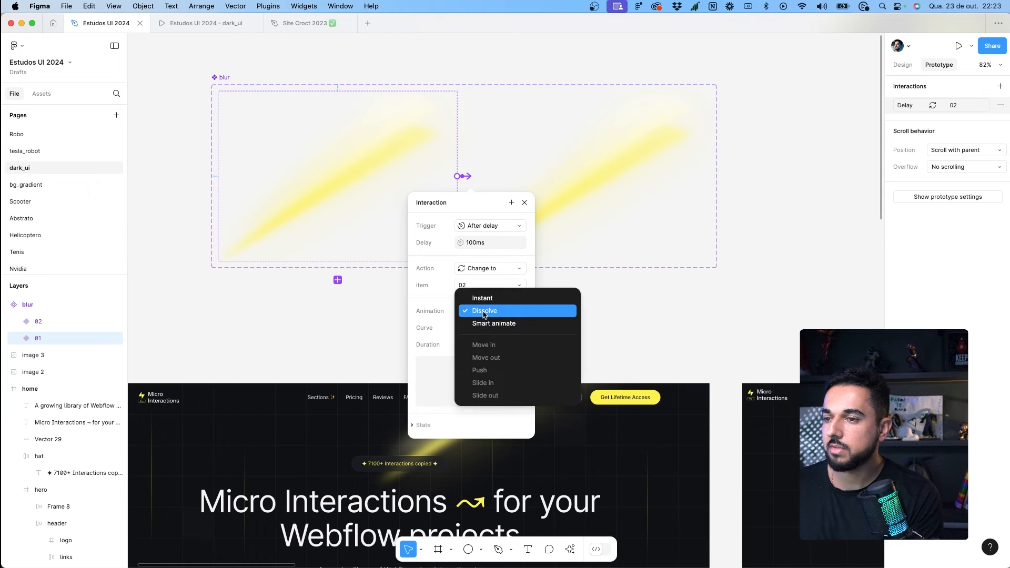
{"action": "left_click", "coordinate": [485, 323]}
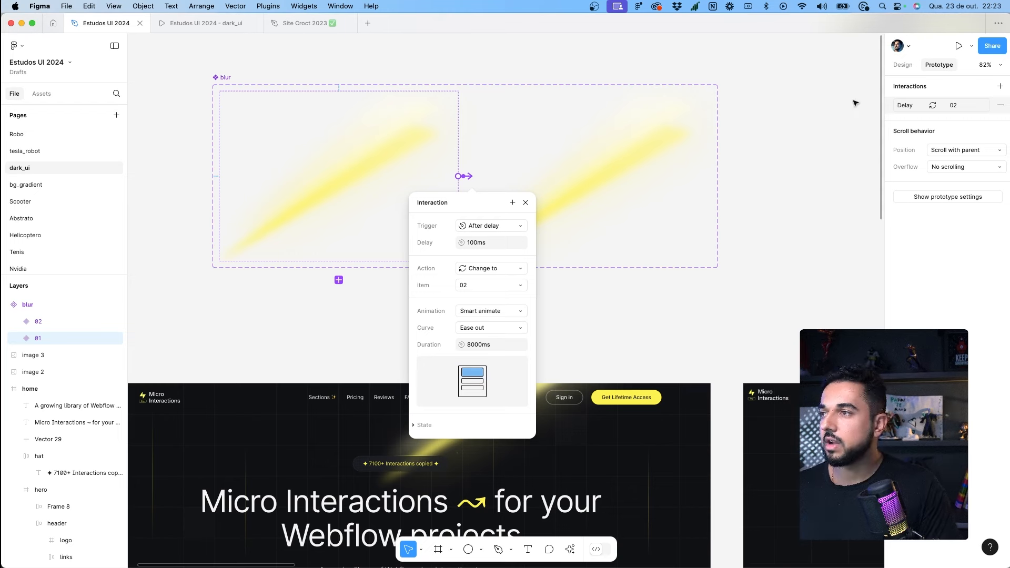
Step: Rotate the blur01 and blur02 groups inside variant 02 counter-clockwise so the beam is steeper
{"action": "left_click", "coordinate": [907, 66]}
{"action": "left_click", "coordinate": [598, 171]}
{"action": "double_click", "coordinate": [597, 172]}
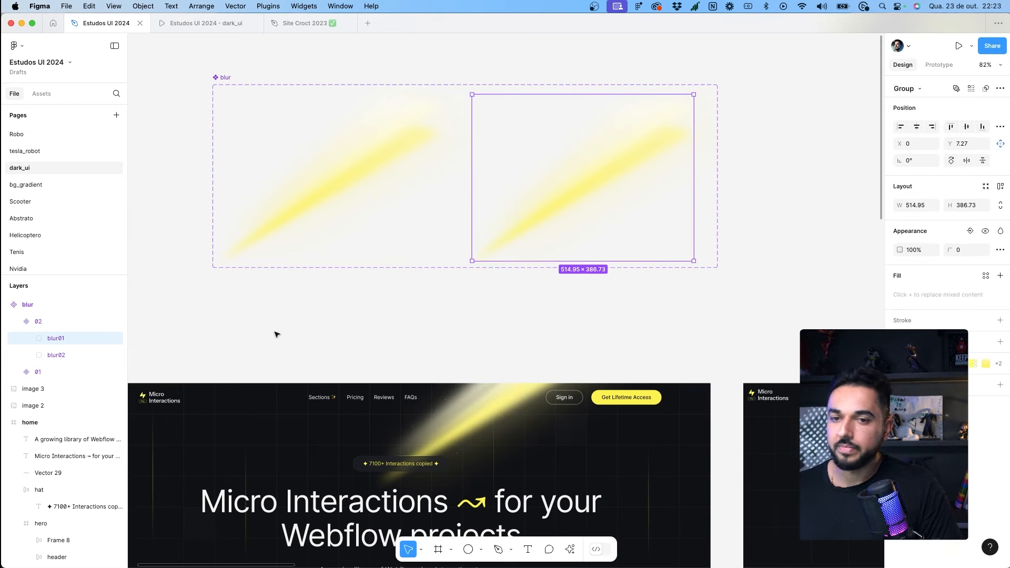
{"action": "left_click", "coordinate": [67, 356], "text": "shift"}
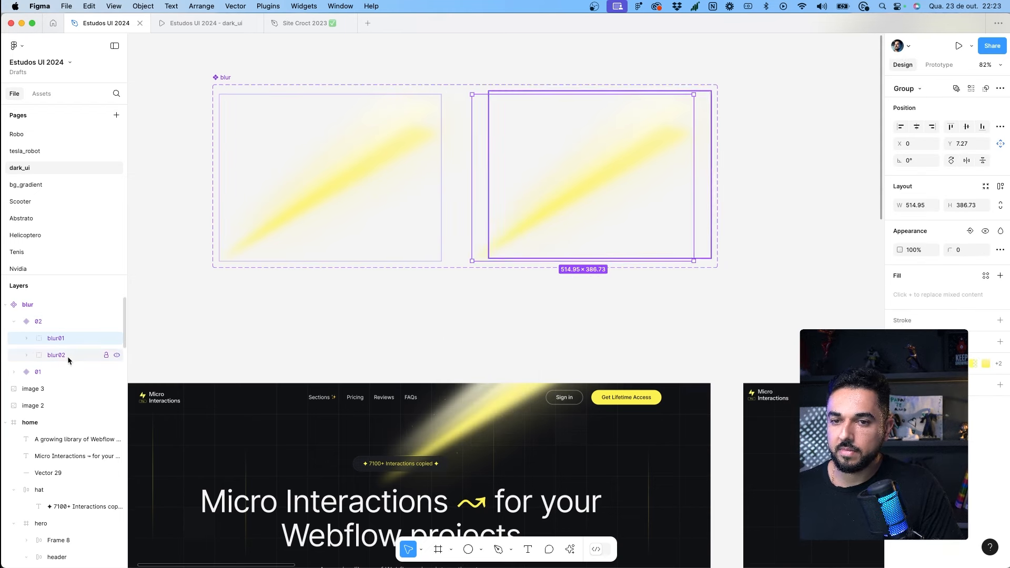
{"action": "left_click_drag", "start_coordinate": [714, 88], "coordinate": [679, 88]}
{"action": "left_click", "coordinate": [584, 321]}
{"action": "left_click", "coordinate": [512, 414]}
Step: Place an instance of blur variant 01 inside the background frame over the static beam, at about X 611, Y -124
{"action": "left_click", "coordinate": [356, 206]}
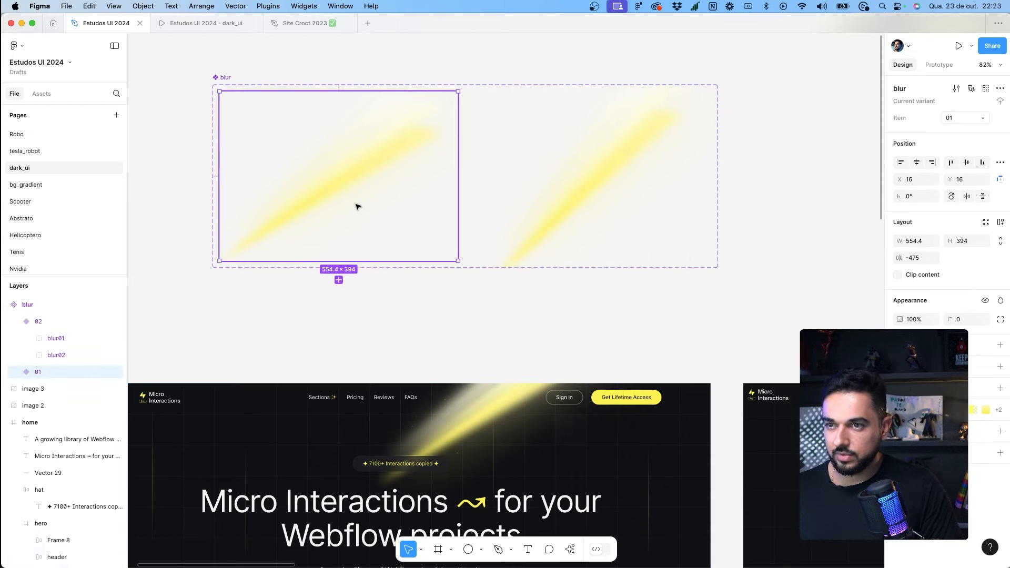
{"action": "left_click", "coordinate": [444, 427]}
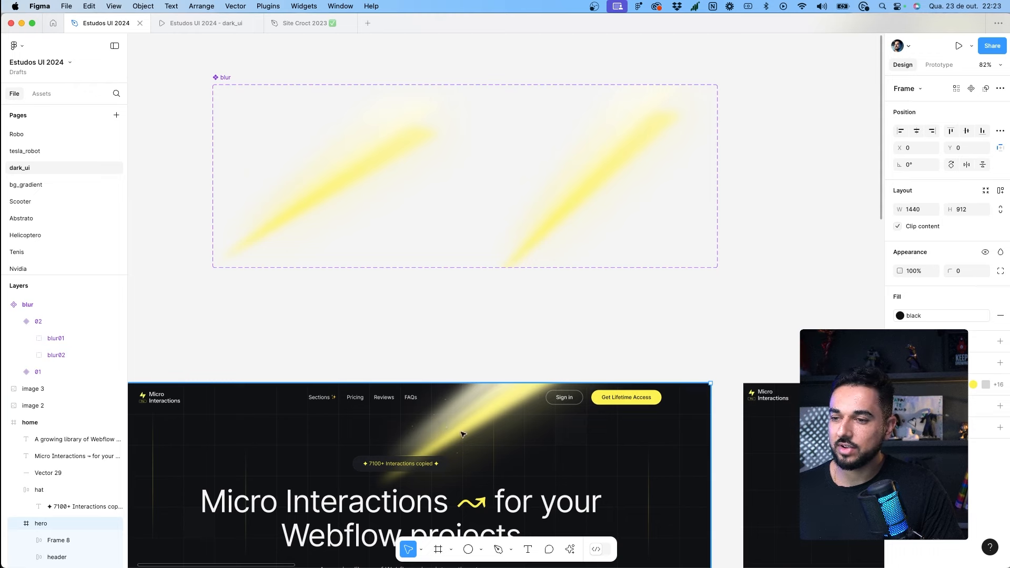
{"action": "double_click", "coordinate": [463, 434]}
{"action": "left_click_drag", "start_coordinate": [444, 444], "coordinate": [513, 290]}
{"action": "double_click", "coordinate": [513, 290]}
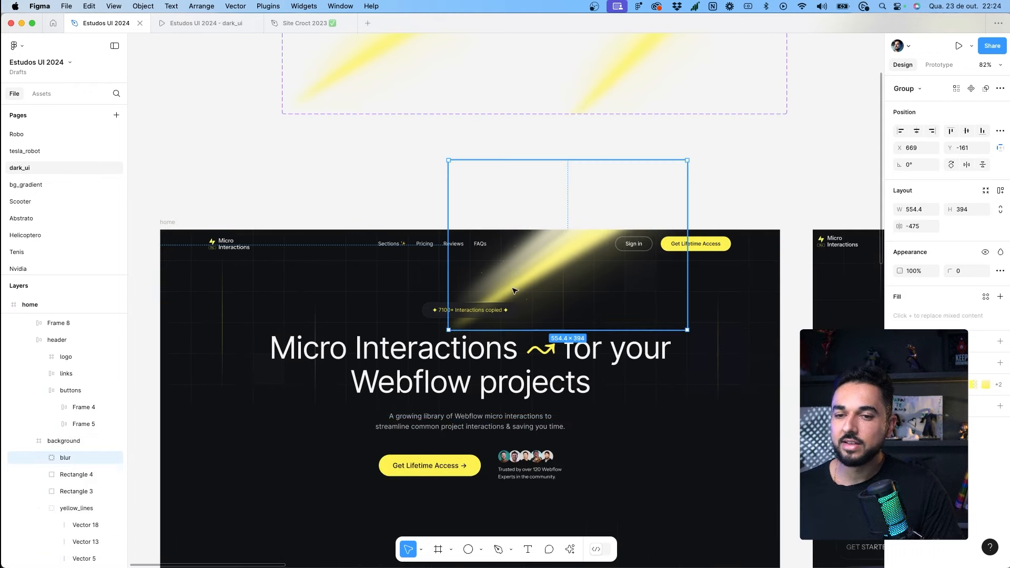
{"action": "left_click", "coordinate": [57, 443]}
{"action": "key", "text": "super+v"}
{"action": "left_click_drag", "start_coordinate": [237, 305], "coordinate": [512, 241]}
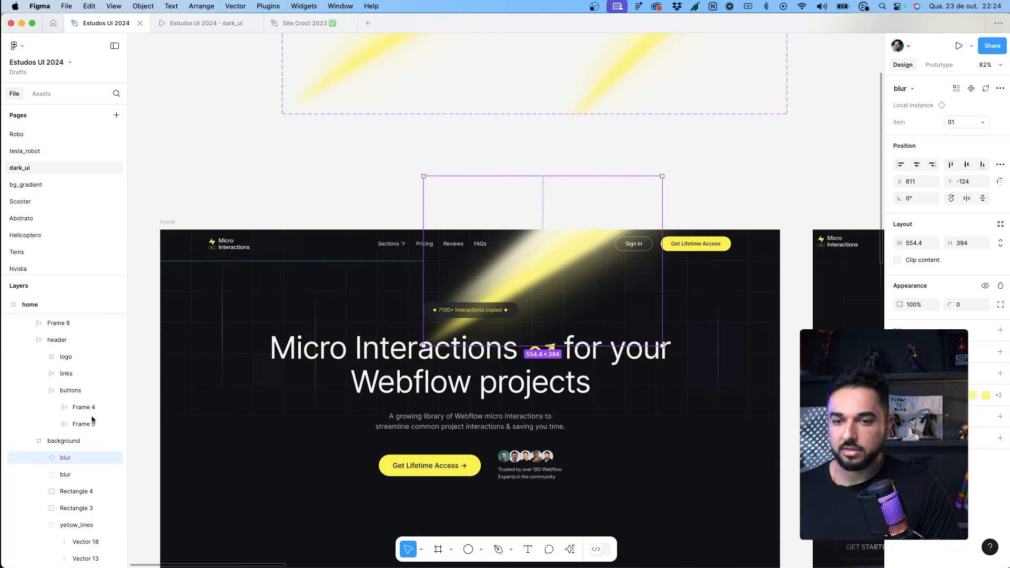
Step: Delete the original static blur group from the background frame and preview the animated beam in the prototype
{"action": "left_click", "coordinate": [61, 476]}
{"action": "key", "text": "Delete"}
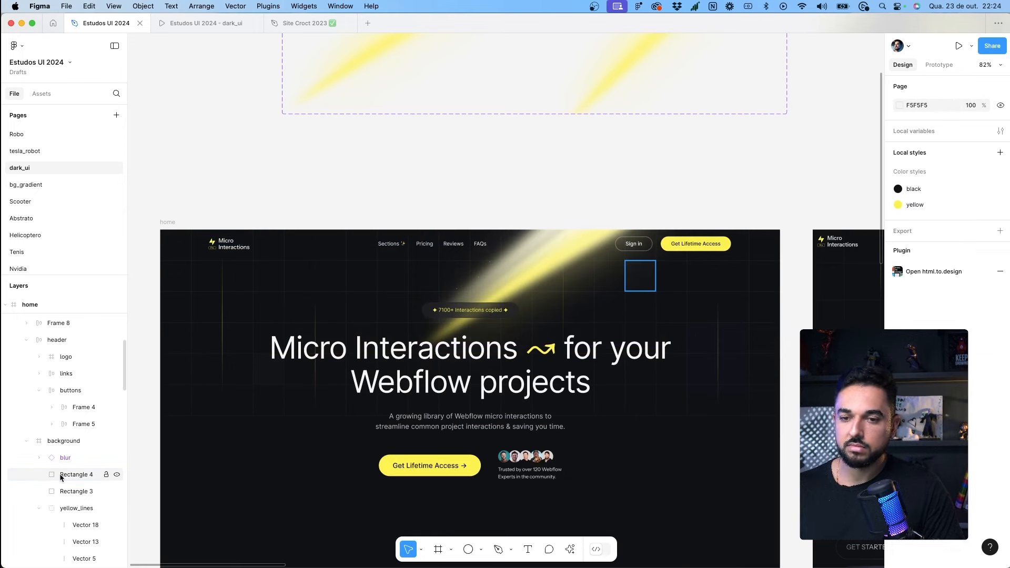
{"action": "key", "text": "ctrl+Tab"}
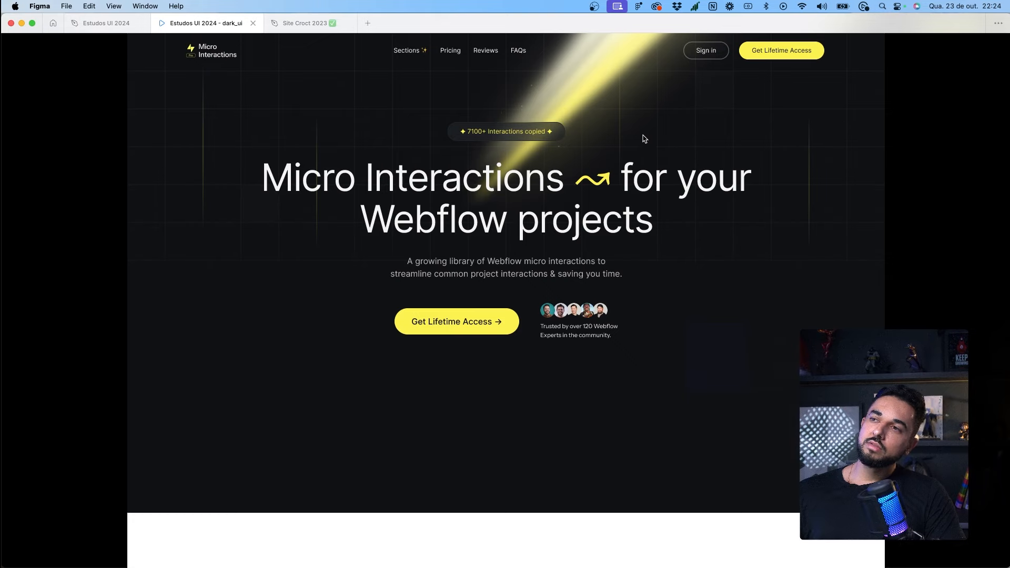
Step: Return to the design file, restore the original static blur group and remove the blur instance from the background frame
{"action": "left_click", "coordinate": [93, 24]}
{"action": "left_click", "coordinate": [609, 198]}
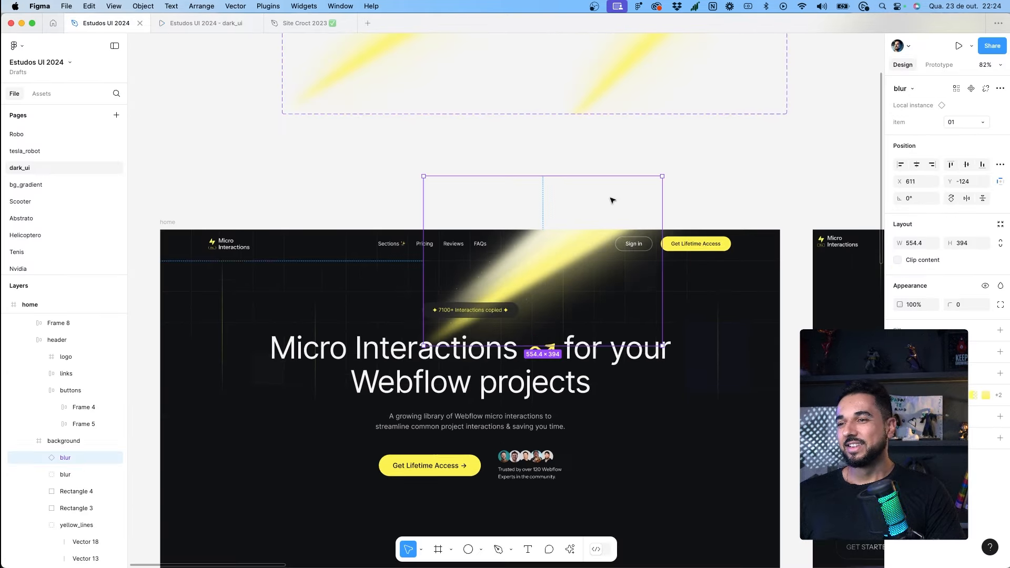
{"action": "key", "text": "Delete"}
{"action": "scroll", "coordinate": [519, 114], "scroll_direction": "up", "scroll_amount": 4}
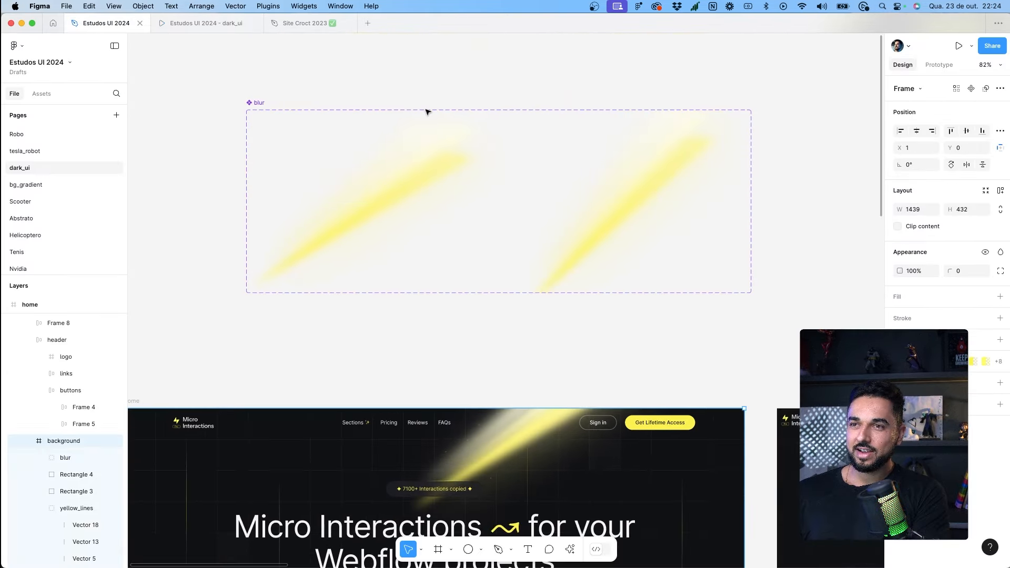
Step: Delete the two-variant blur component set above the home frame and return to the prototype preview
{"action": "left_click", "coordinate": [427, 110]}
{"action": "key", "text": "Delete"}
{"action": "scroll", "coordinate": [481, 197], "scroll_direction": "down", "scroll_amount": 2}
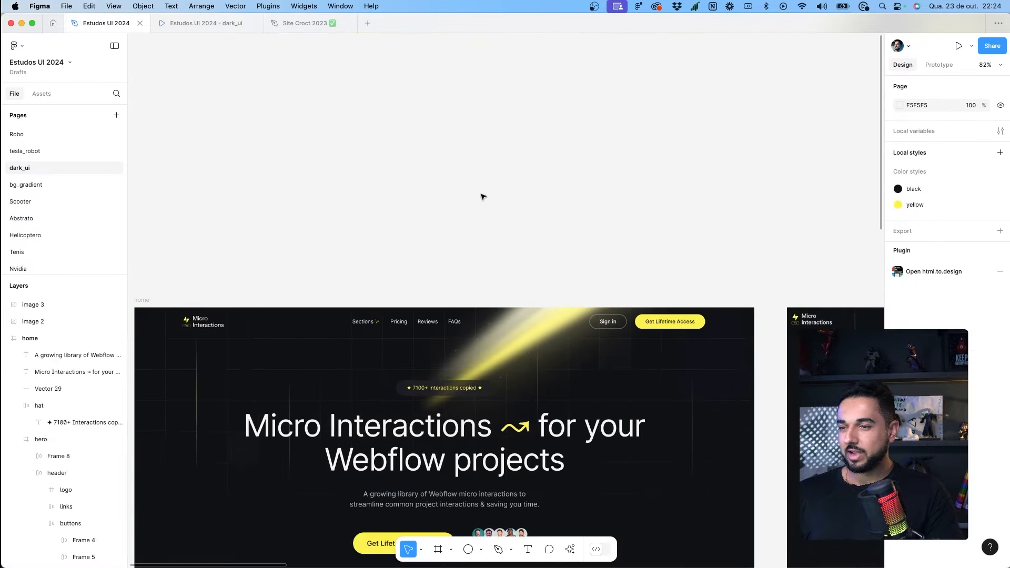
{"action": "left_click", "coordinate": [207, 27]}
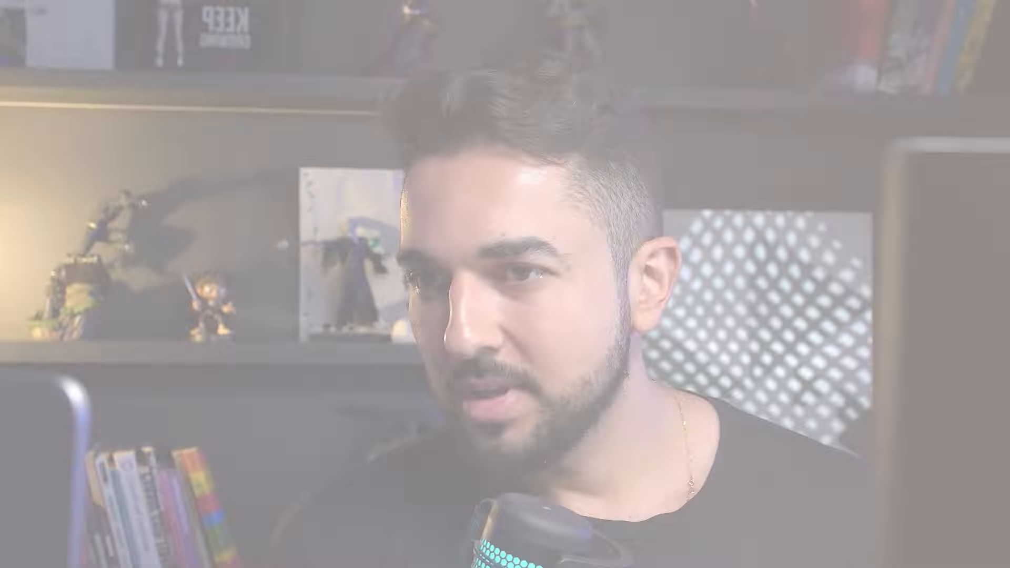